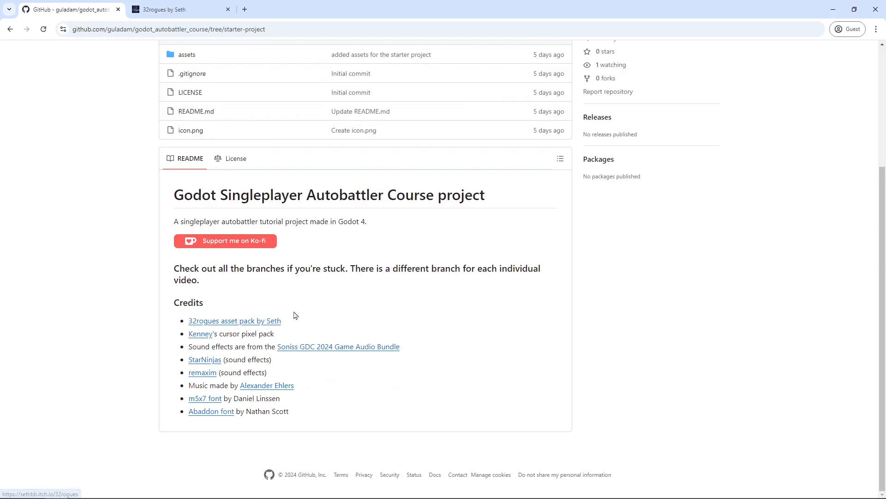
Browse the 32rogues asset pack page and view its enlarged dungeon screenshot
left_click(164, 9)
scroll(516, 254, "down", 3)
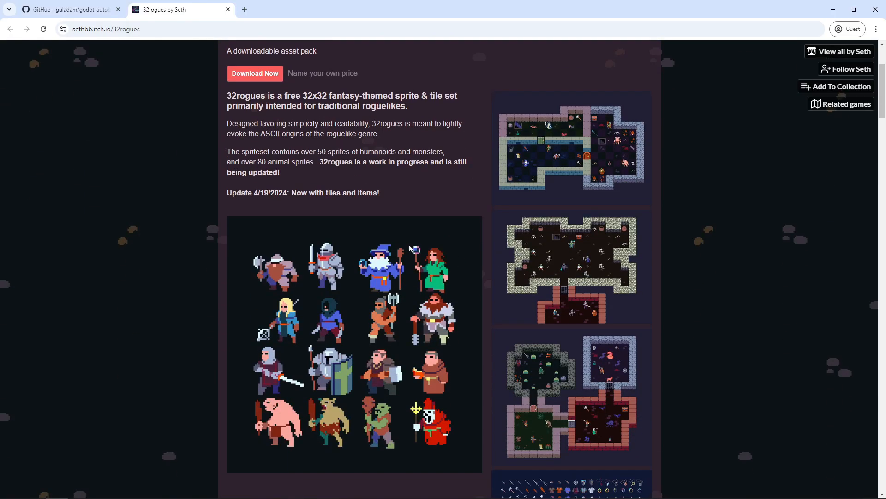
scroll(516, 254, "down", 10)
scroll(532, 302, "down", 6)
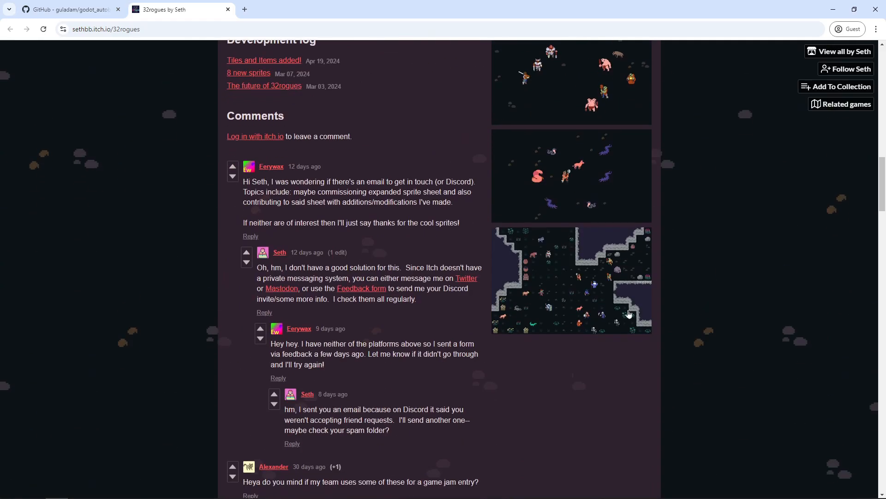
scroll(688, 320, "up", 14)
scroll(685, 333, "up", 5)
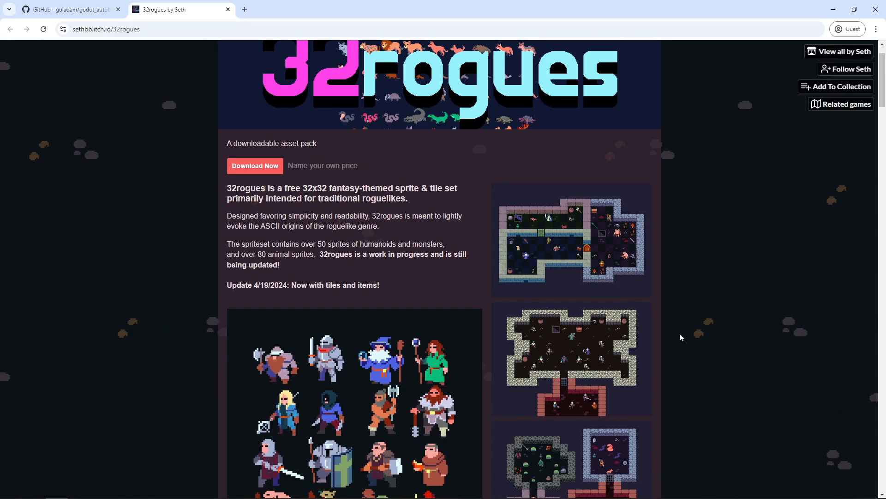
left_click(614, 277)
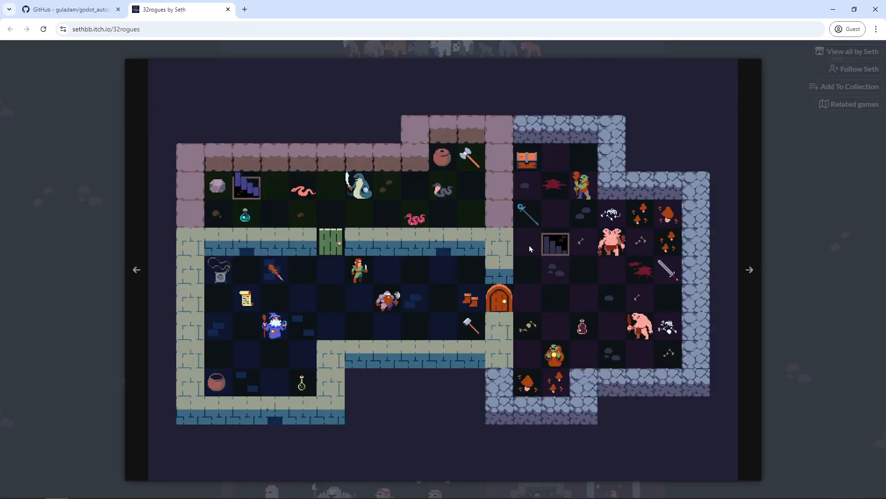
left_click(813, 267)
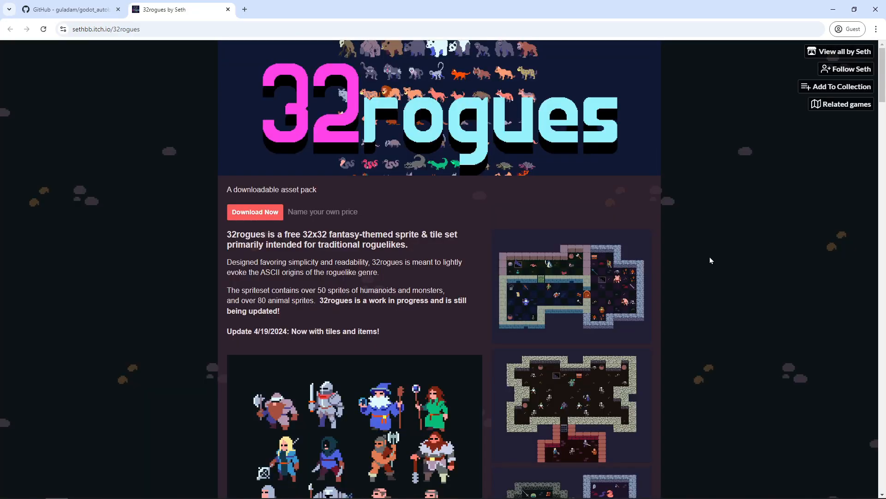
Close the 32rogues page, preview and close the Kenney cursor pack page, and review the credits
middle_click(171, 14)
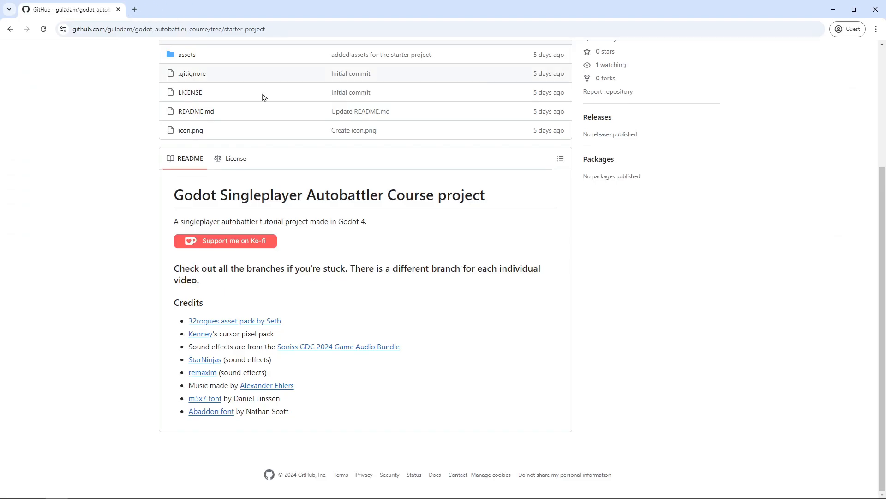
middle_click(193, 336)
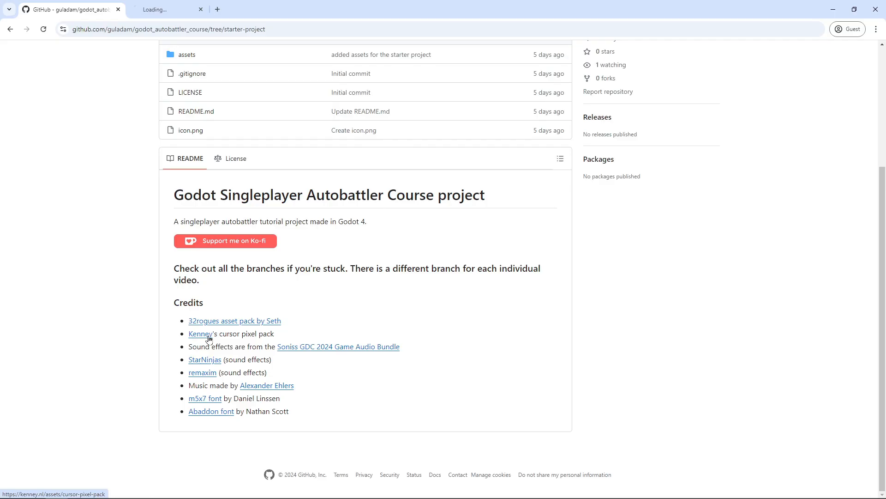
key("ctrl+Tab")
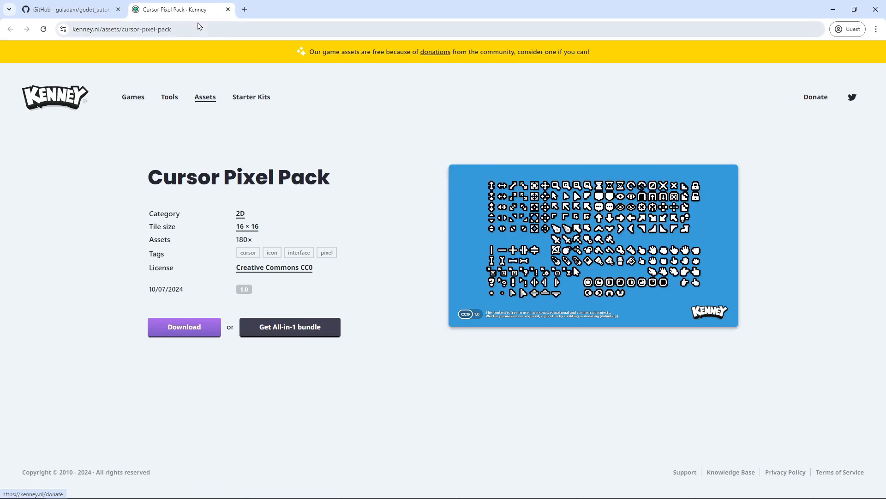
key("ctrl+w")
left_click_drag(189, 350, 352, 412)
left_click(363, 407)
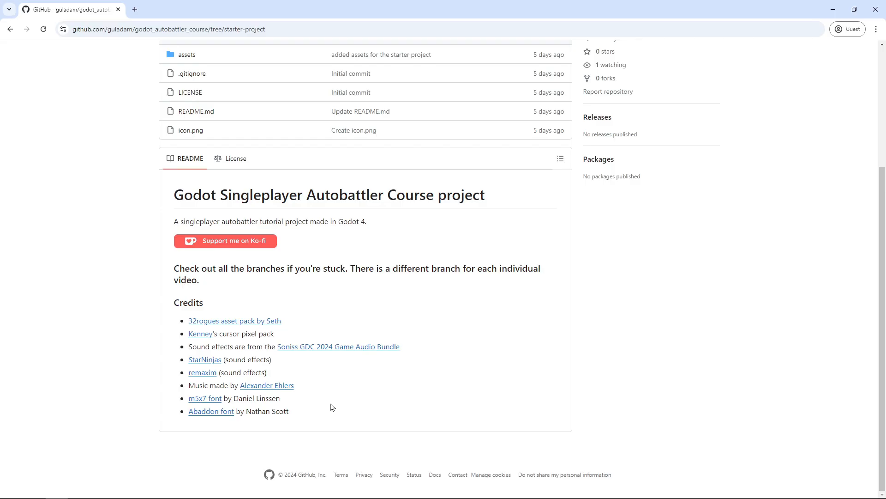
Switch to the starter-project branch and save it as a ZIP into Downloads
scroll(332, 407, "up", 3)
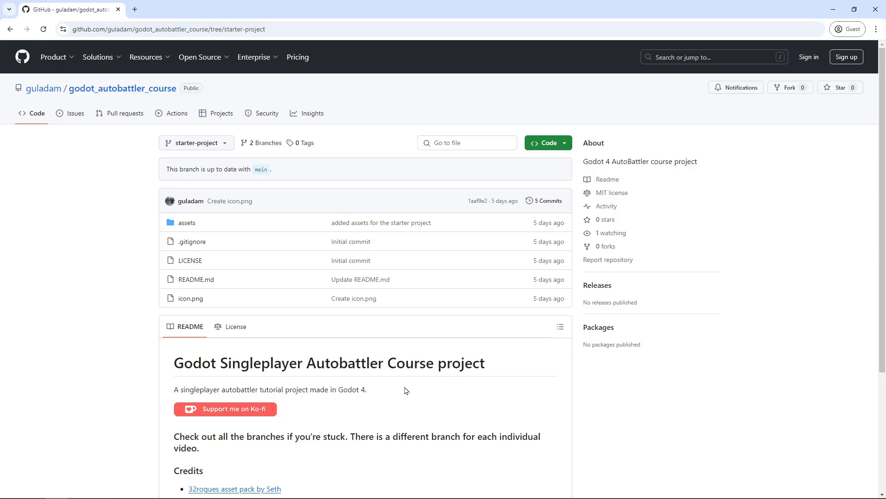
left_click(264, 142)
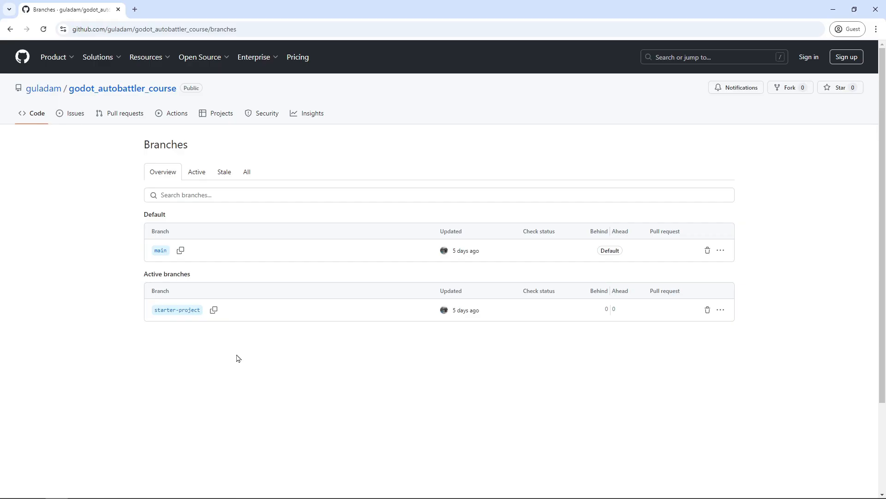
left_click(185, 311)
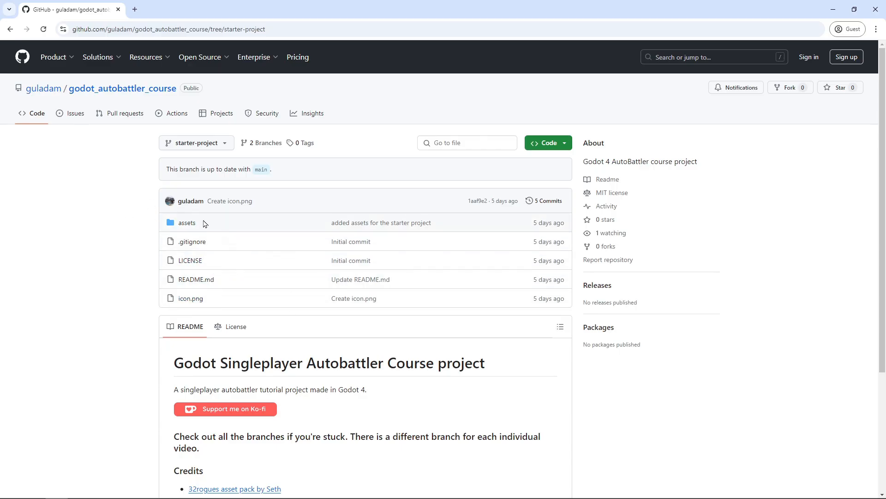
left_click(547, 143)
left_click(425, 271)
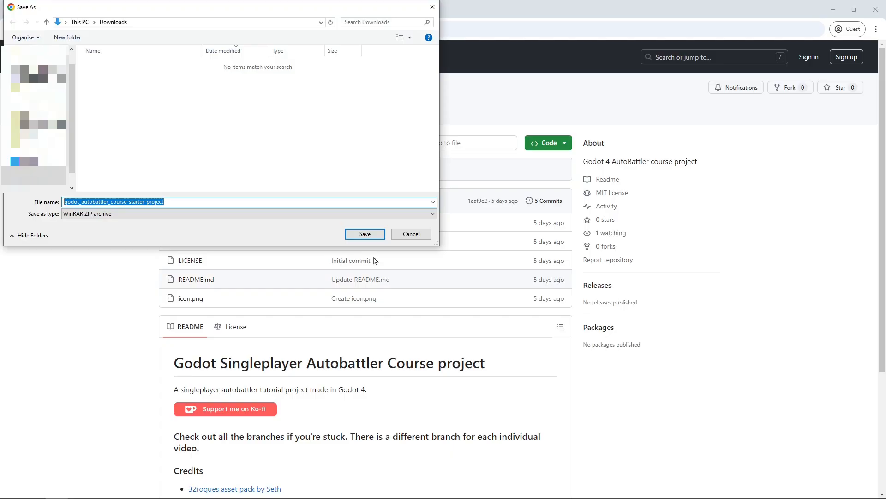
left_click(365, 234)
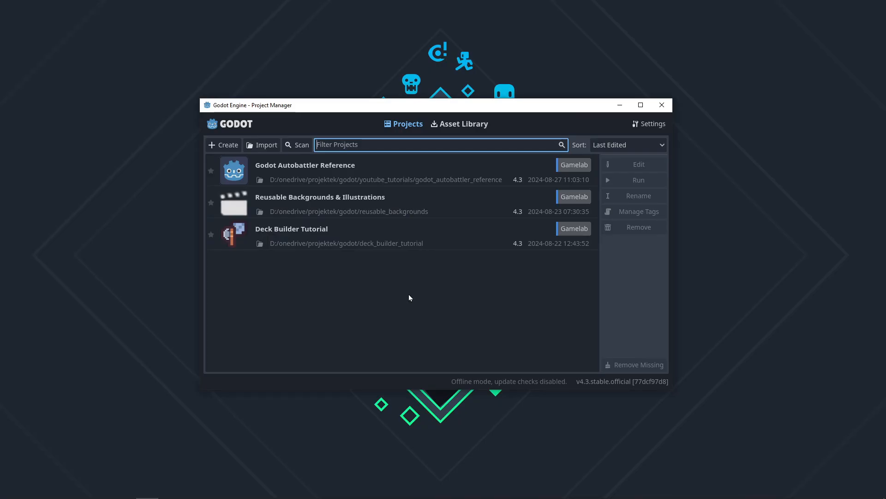
Create the 'Godot Autobattler Course' project with the Compatibility renderer and open it for editing
left_click(223, 145)
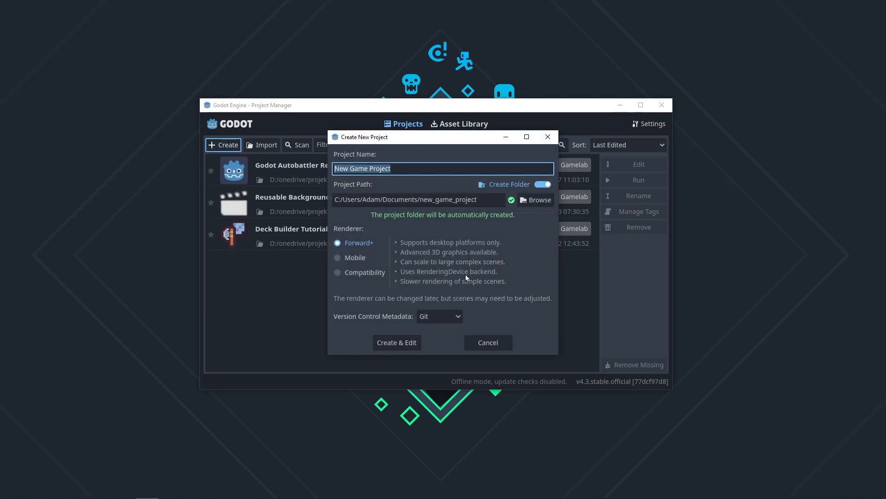
type("Godot Autob")
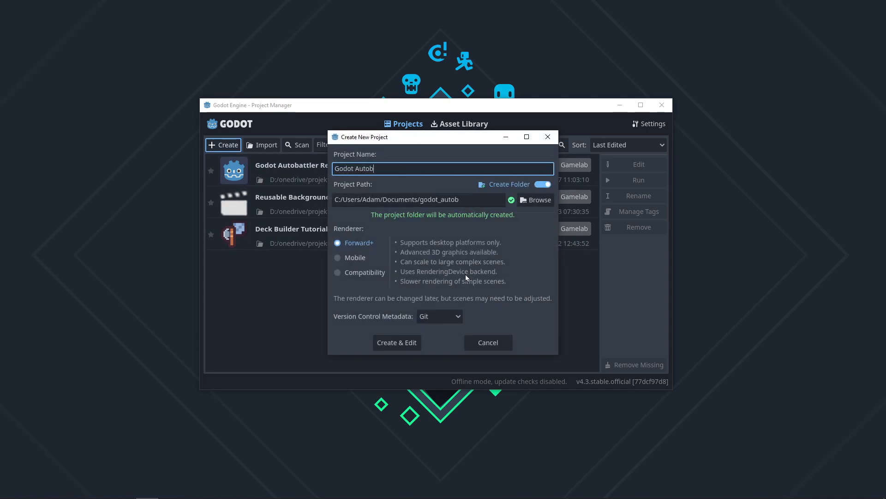
type("attler Course")
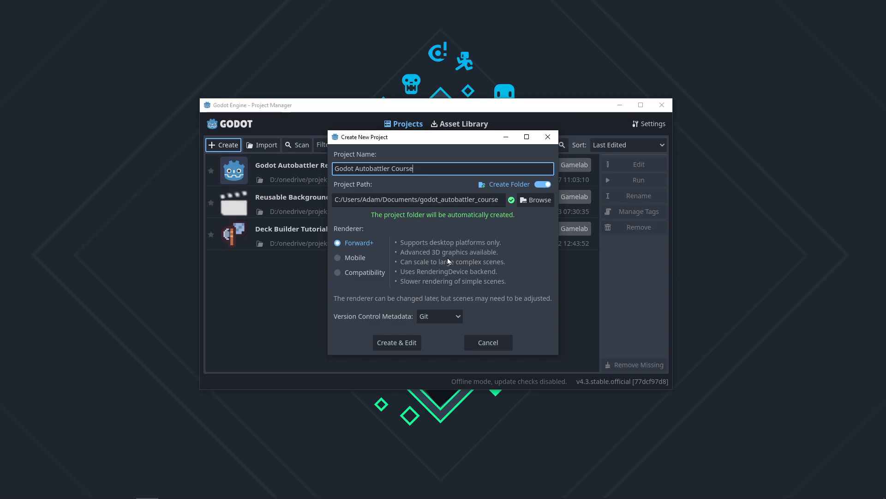
left_click(362, 272)
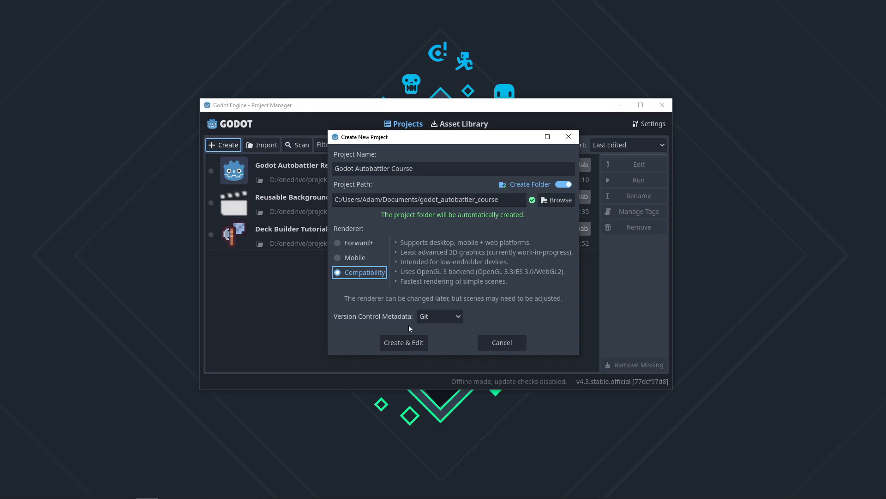
left_click(403, 343)
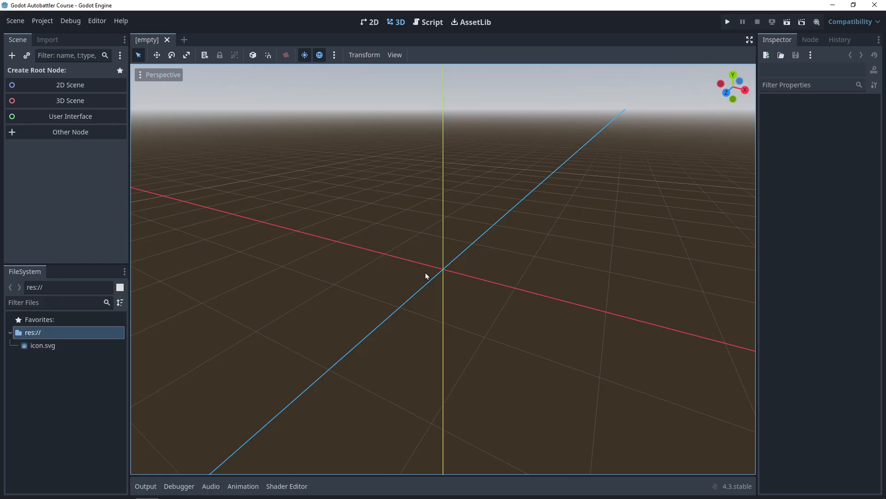
Copy the five starter files, including assets, icon.png and README.md, from Explorer into res://
key("alt+Tab")
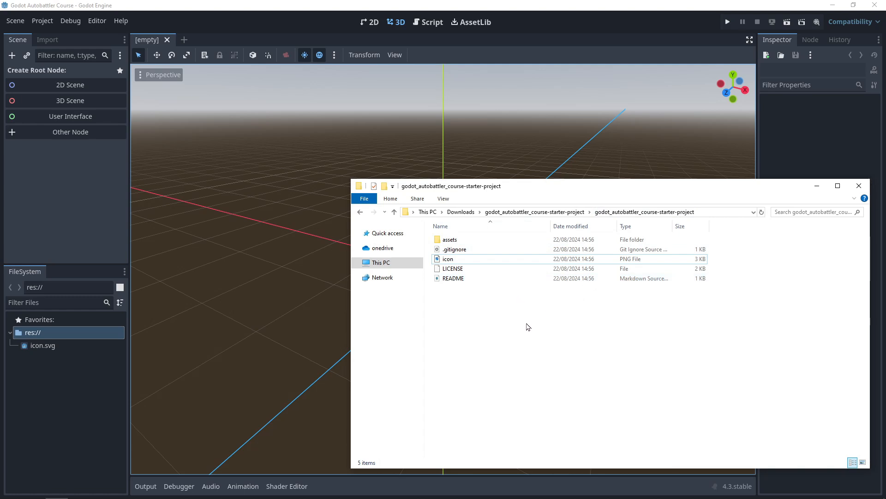
left_click_drag(526, 327, 260, 348)
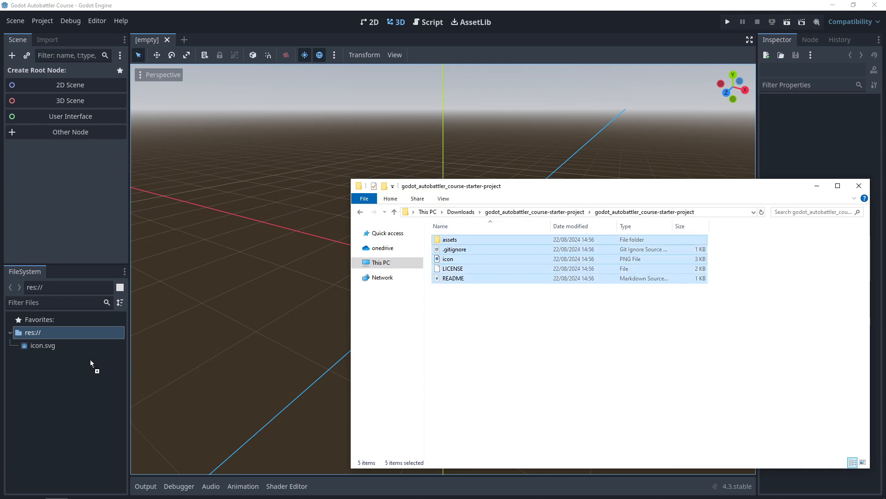
left_click_drag(76, 367, 85, 368)
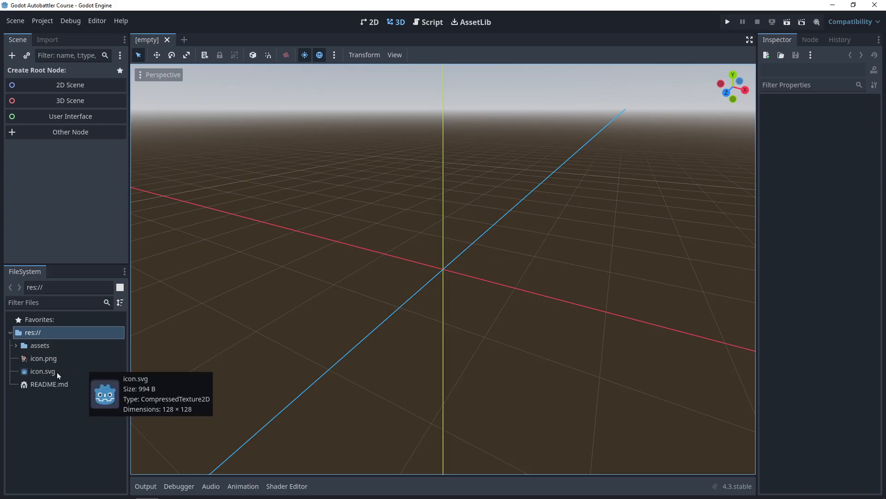
Delete the default icon.svg from the project
left_click(57, 372)
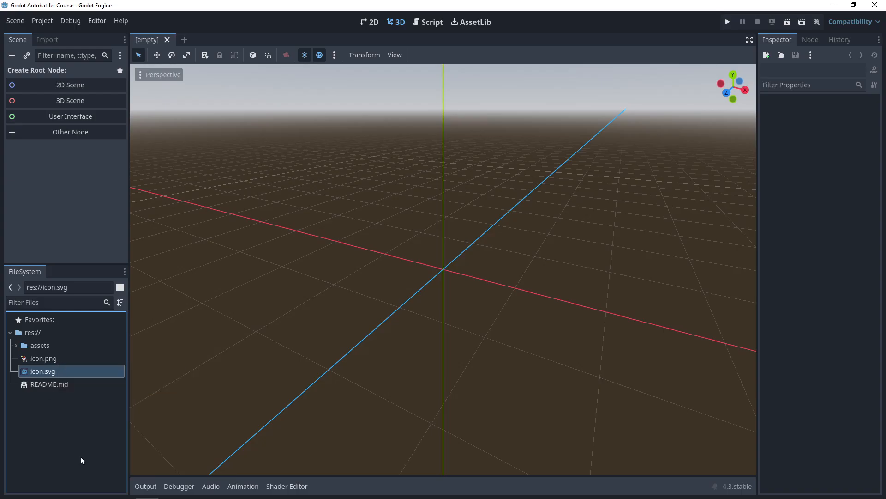
key("Delete")
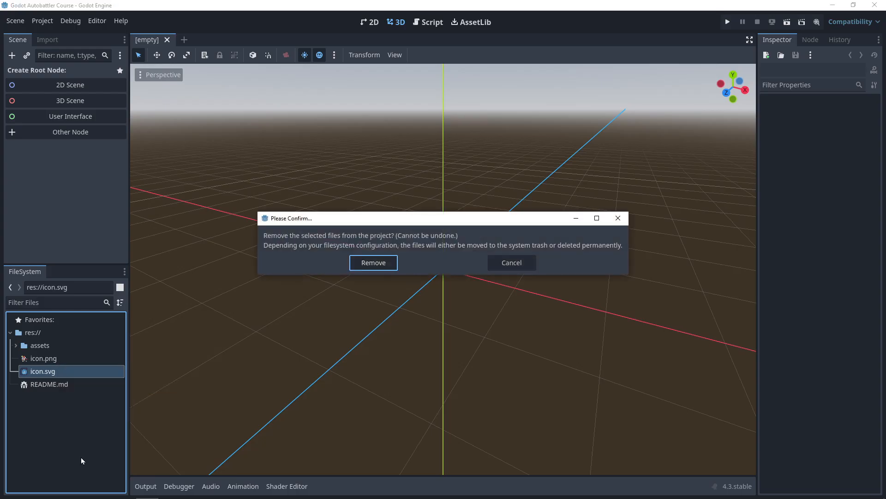
key("Return")
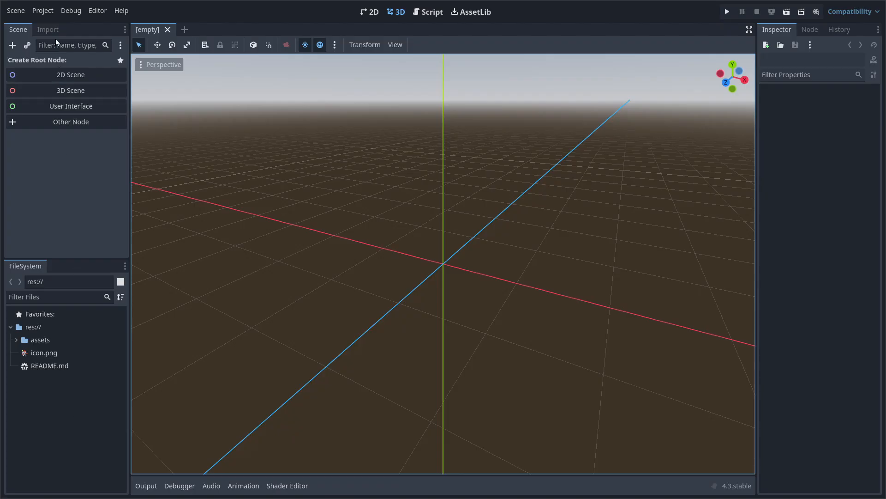
Set icon.png as the project icon in Project Settings
left_click(43, 10)
left_click(50, 26)
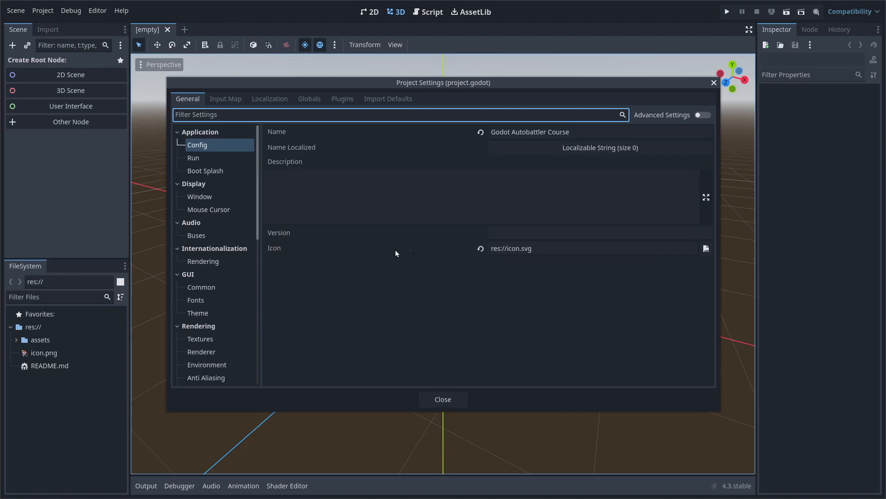
left_click(706, 249)
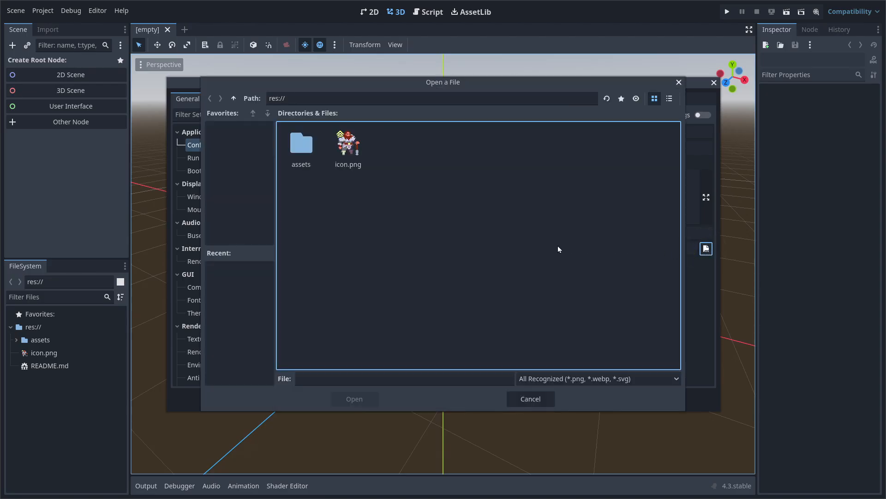
double_click(348, 147)
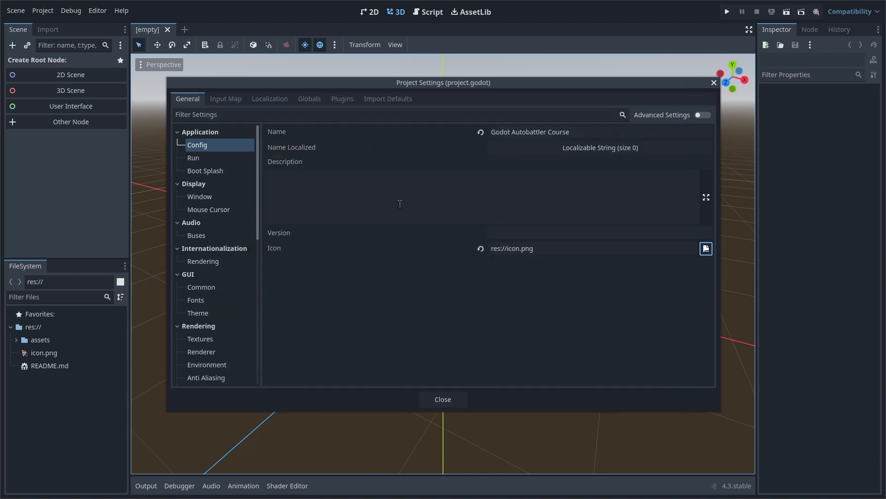
Set the display window viewport size to 640 by 300
left_click(224, 197)
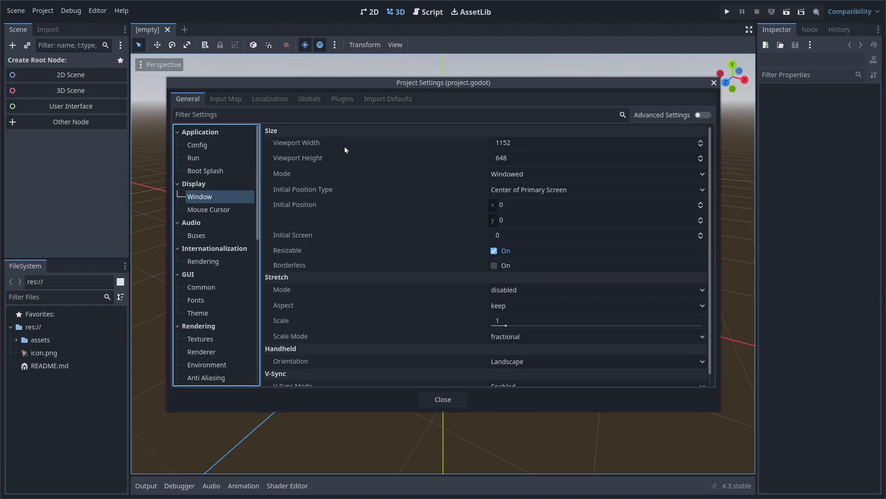
left_click(535, 142)
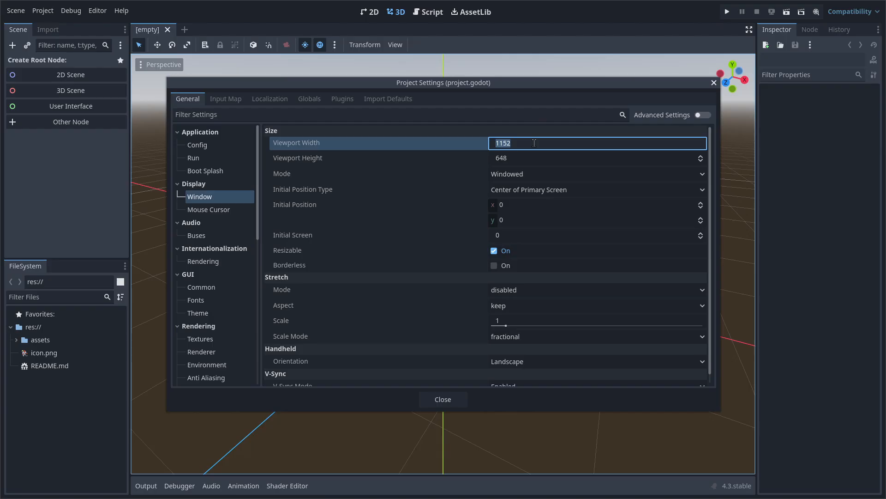
type("640")
key("Tab")
type("300")
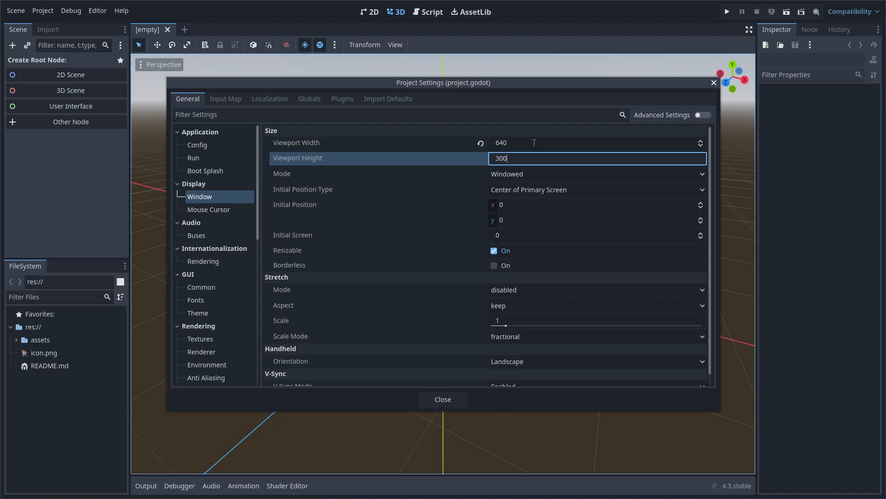
key("Return")
Set the window width and height overrides to 1300 and 700
left_click(703, 117)
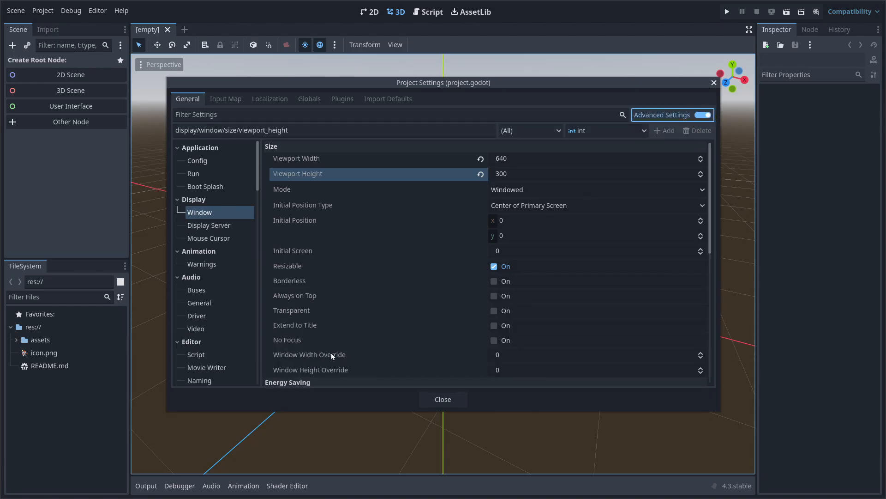
left_click(516, 352)
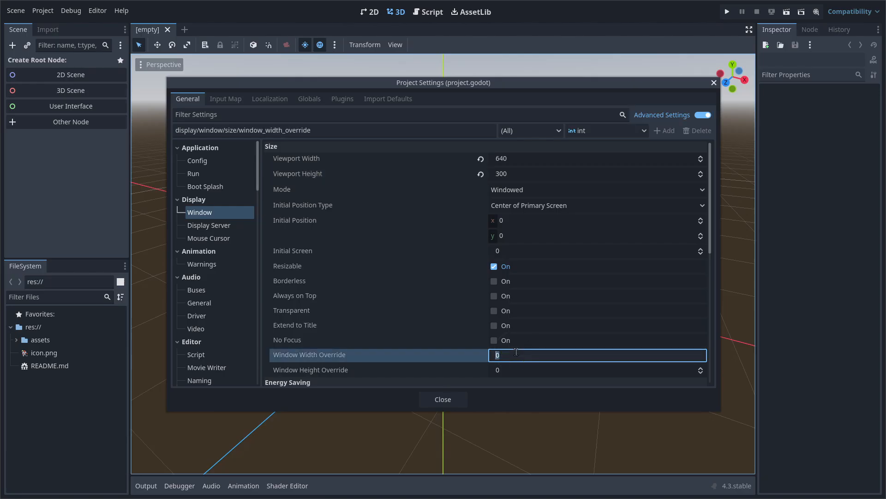
type("1300")
key("Tab")
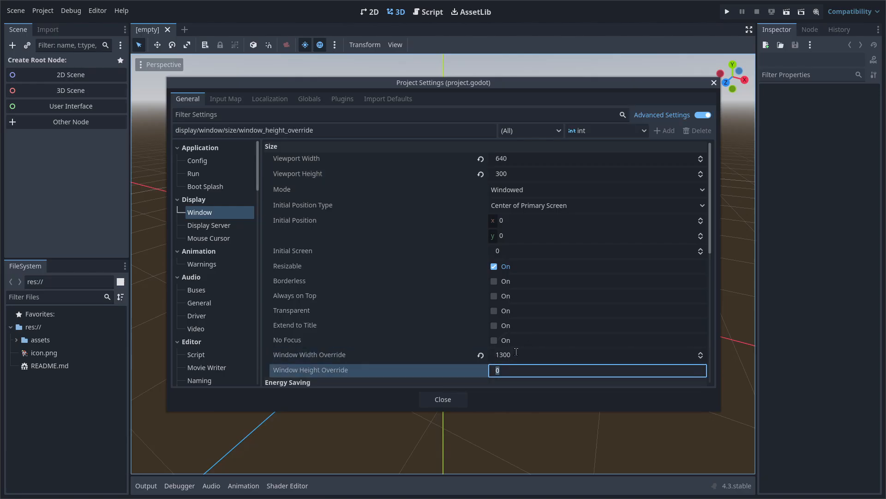
type("700")
key("Return")
left_click(303, 115)
Set Rendering > Textures Default Texture Filter to Nearest and close Project Settings
type("texture")
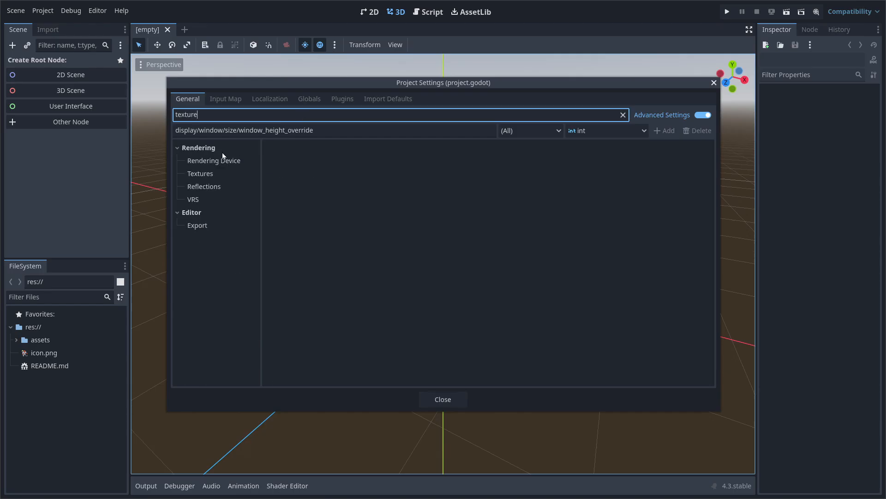
left_click(213, 175)
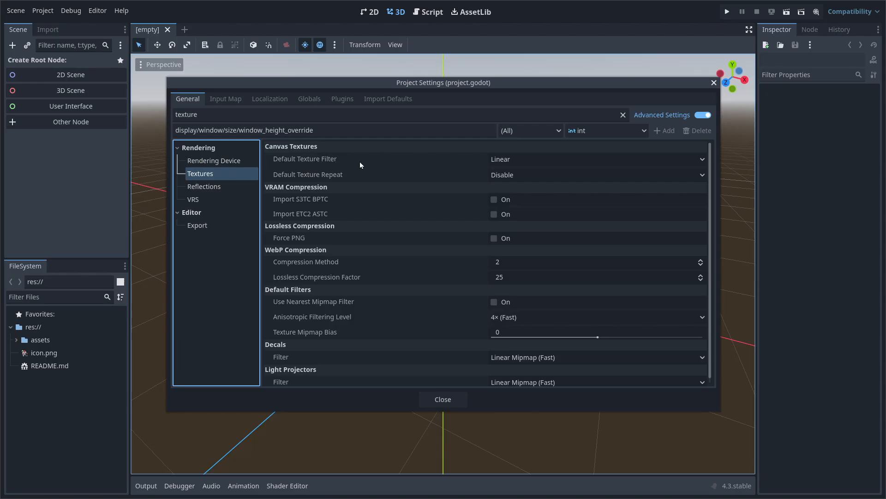
left_click(509, 160)
left_click(528, 174)
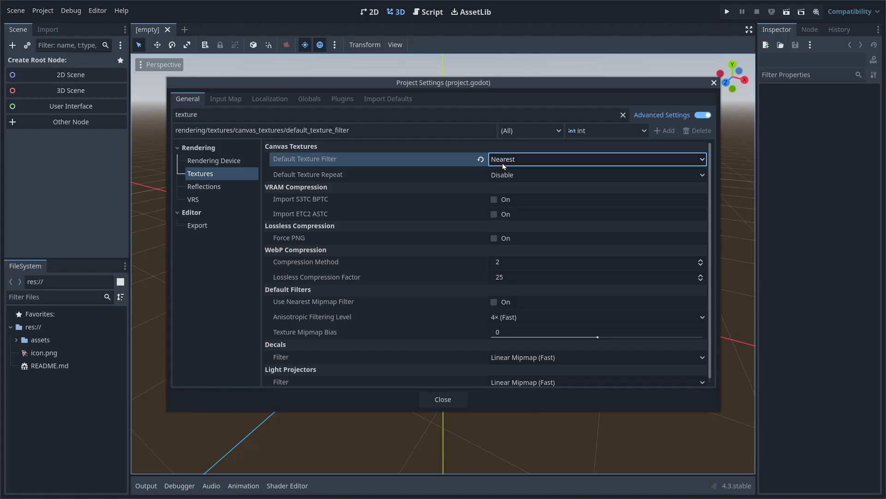
left_click(436, 398)
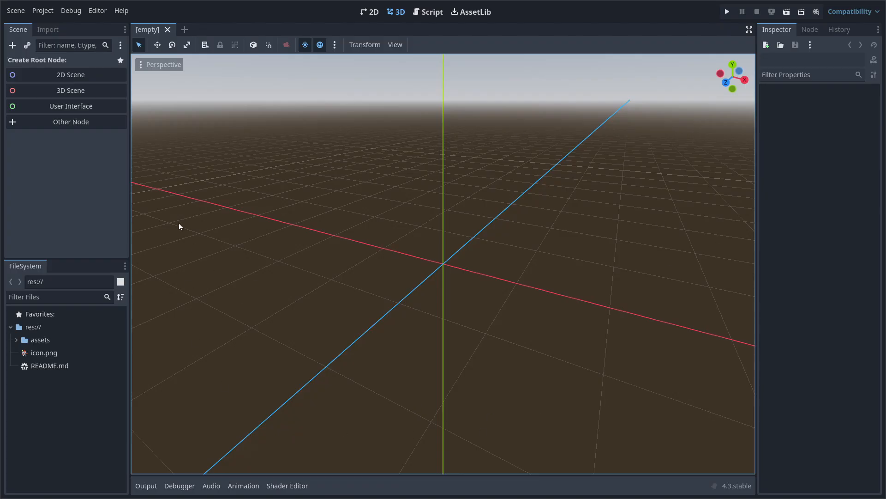
Create a 2D scene, rename its root Node2D to Arena, and frame the canvas
left_click(101, 76)
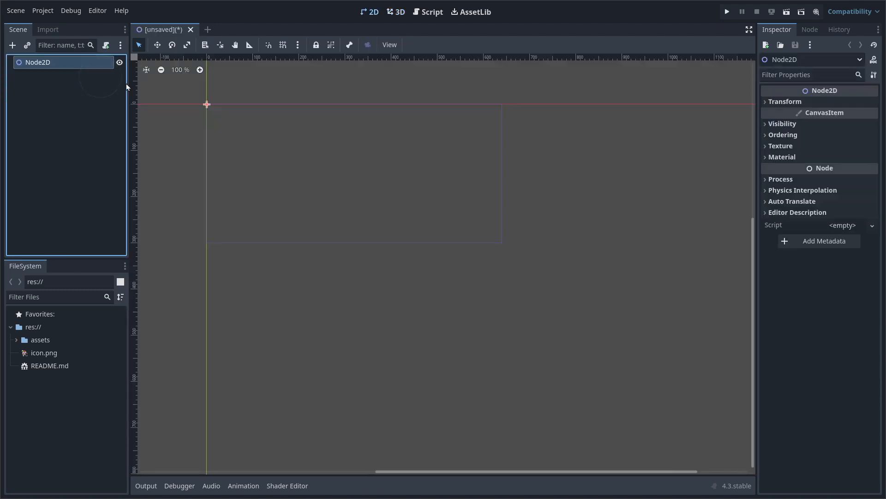
double_click(81, 60)
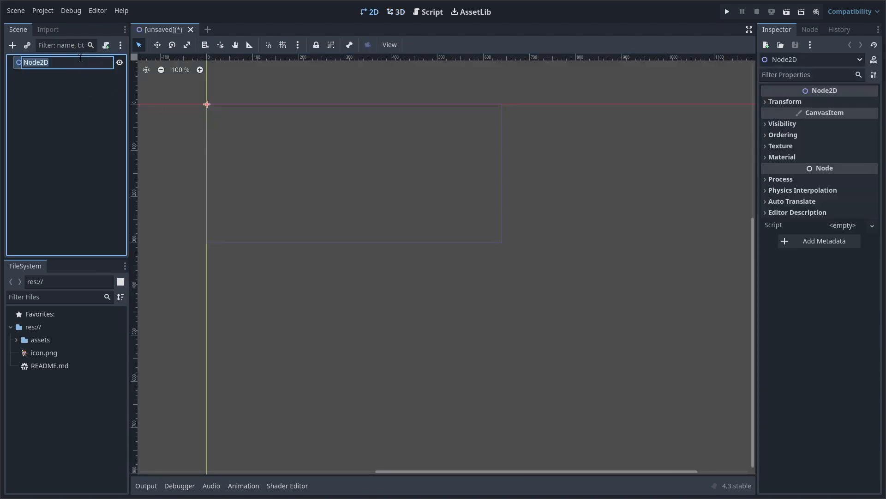
type("Arena")
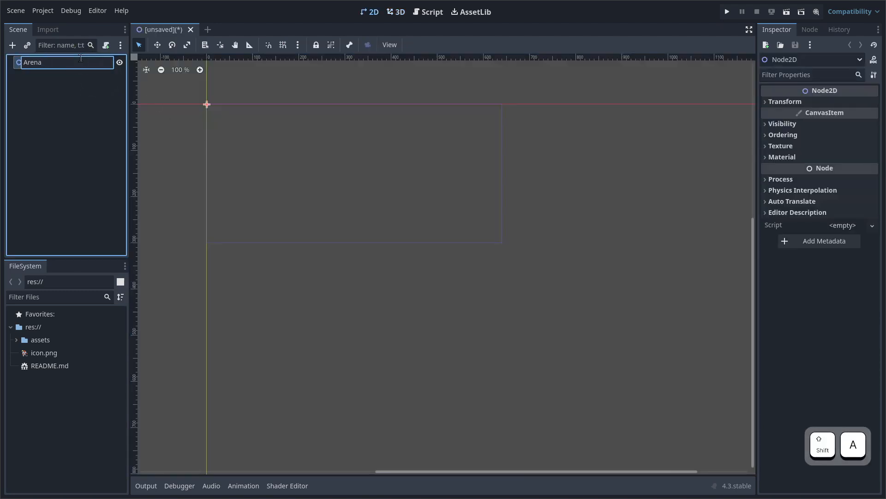
key("Return")
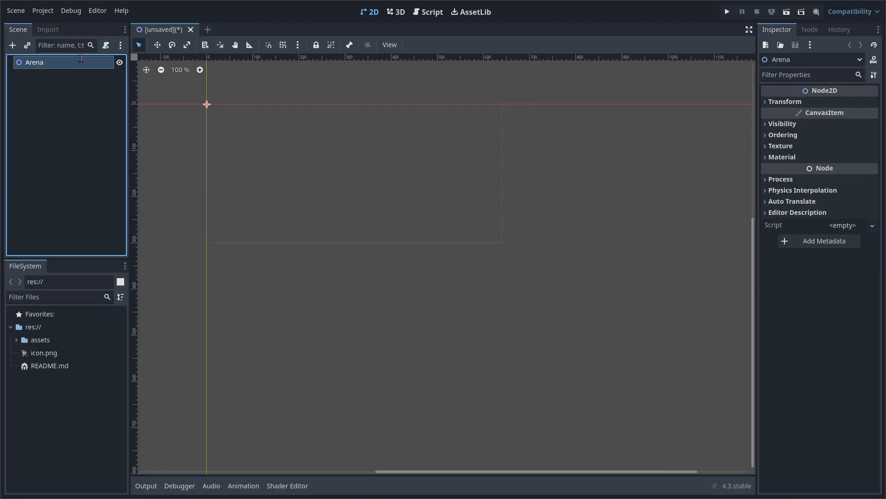
middle_click_drag(318, 132, 385, 199)
scroll(392, 212, "up", 9)
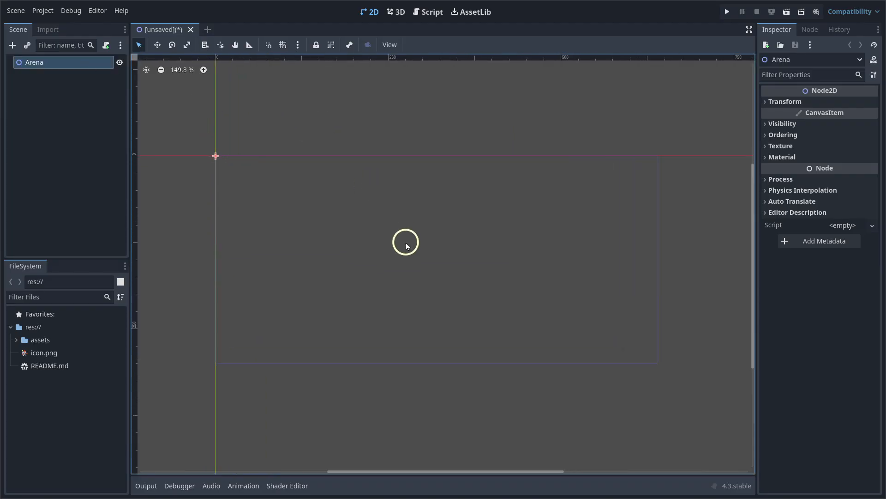
middle_click_drag(406, 249, 395, 253)
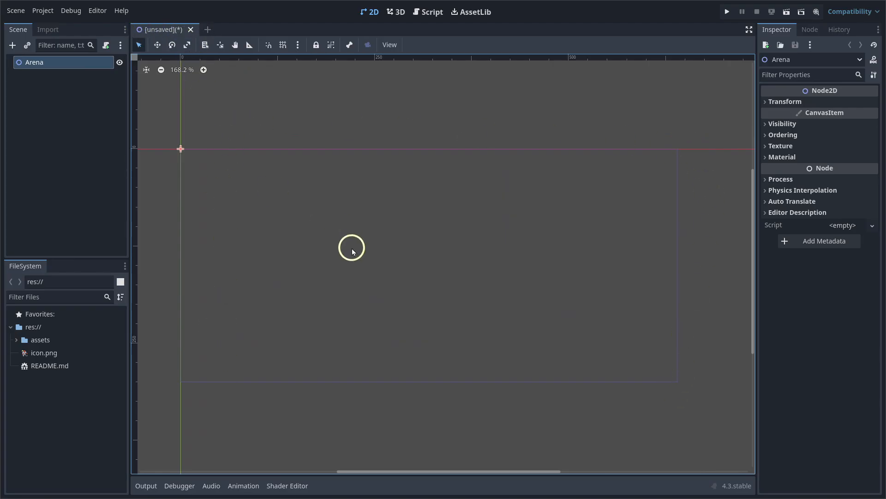
Save the scene as arena.tscn after creating the nested folders scenes and arena
key("ctrl+s")
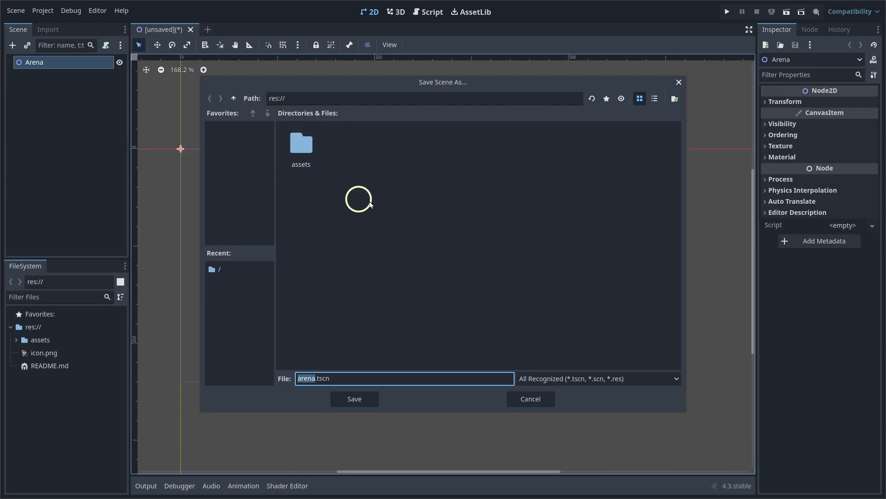
left_click(676, 100)
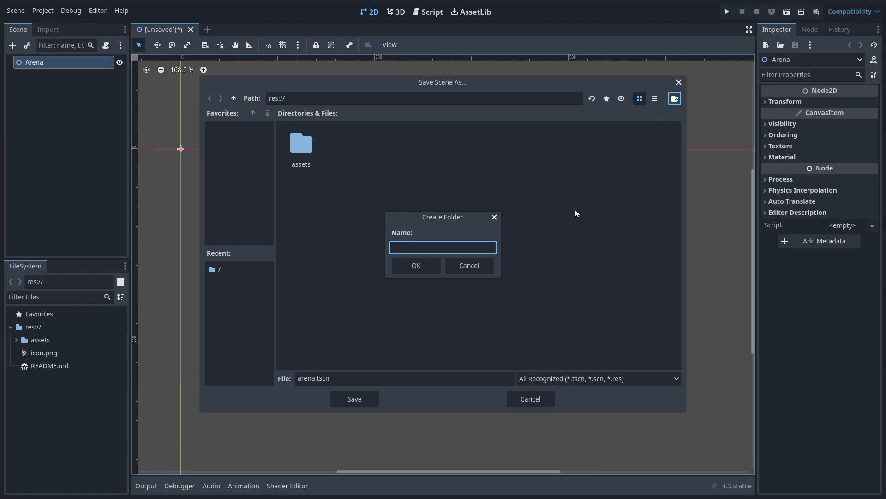
type("scenes")
key("Return")
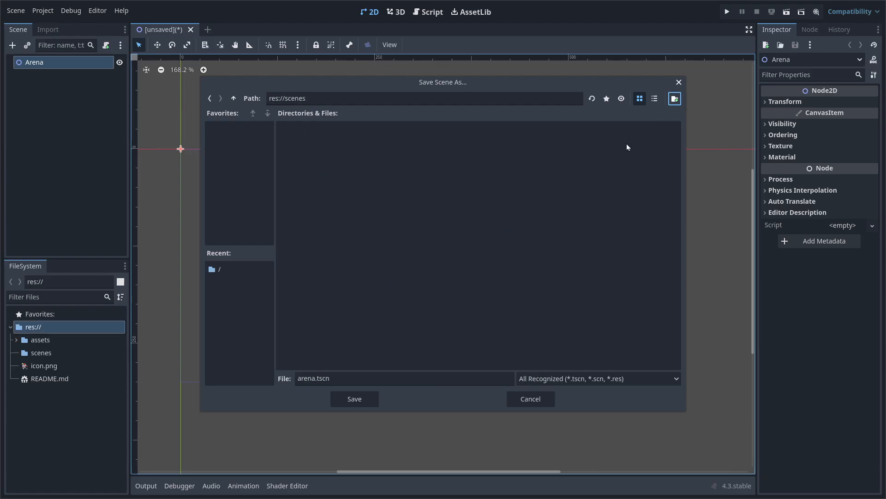
left_click(674, 99)
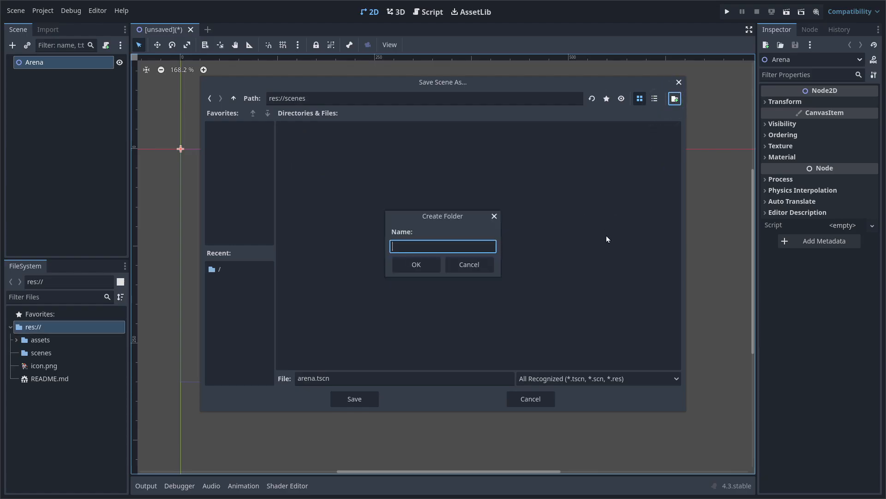
type("arena")
key("Return")
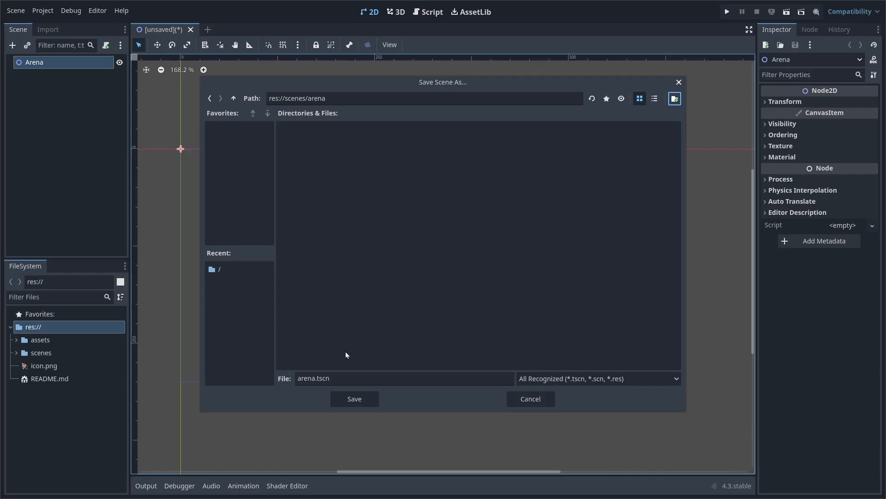
left_click(360, 400)
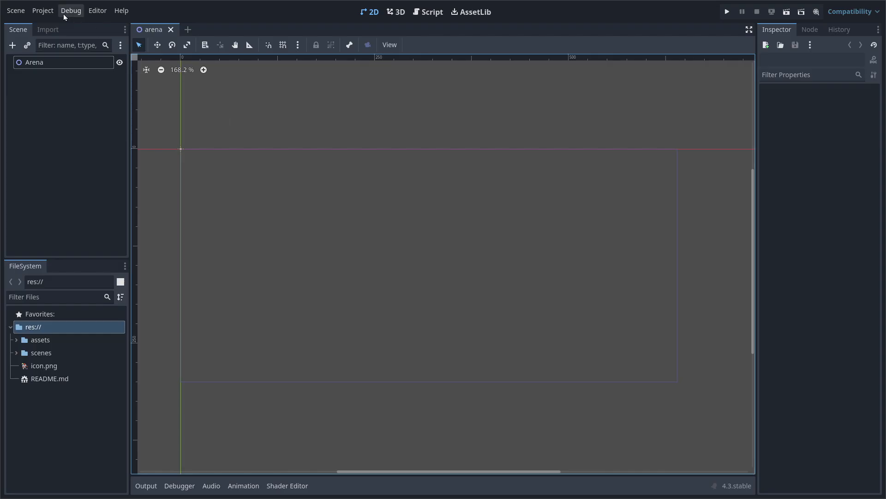
left_click(44, 11)
Under Display > Window, set viewport height 360 and window height override 750, then close
left_click(55, 26)
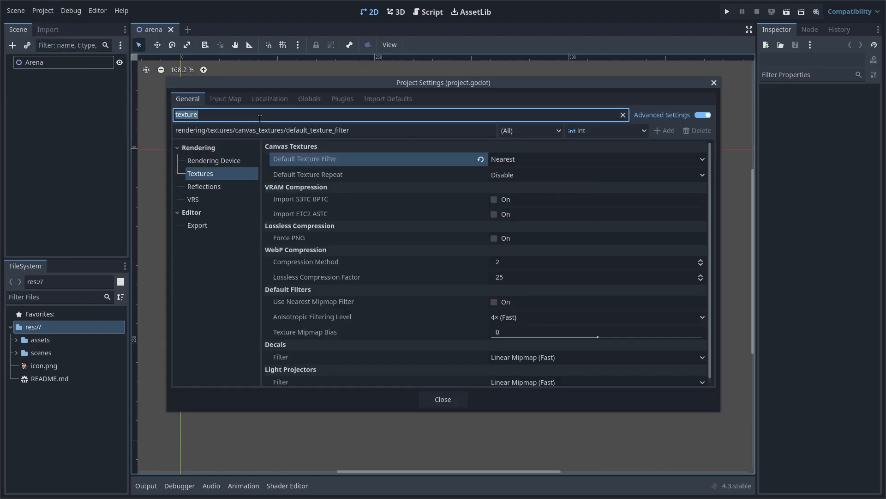
type("display")
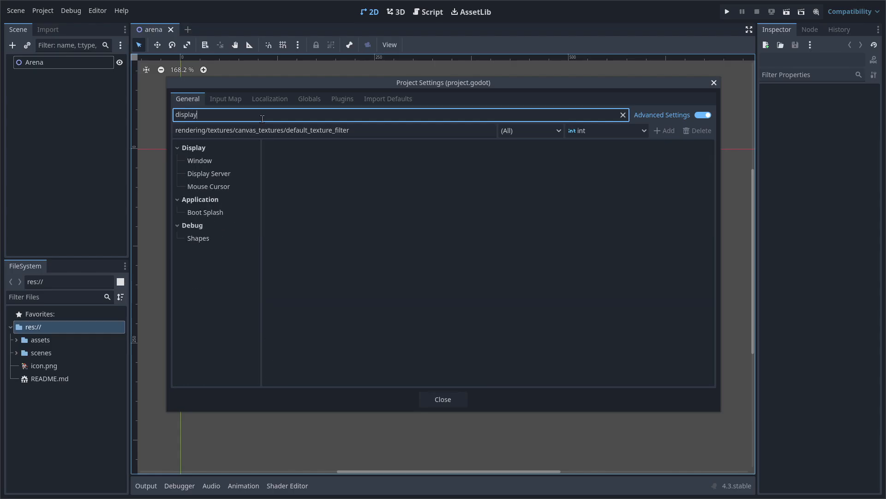
left_click(224, 160)
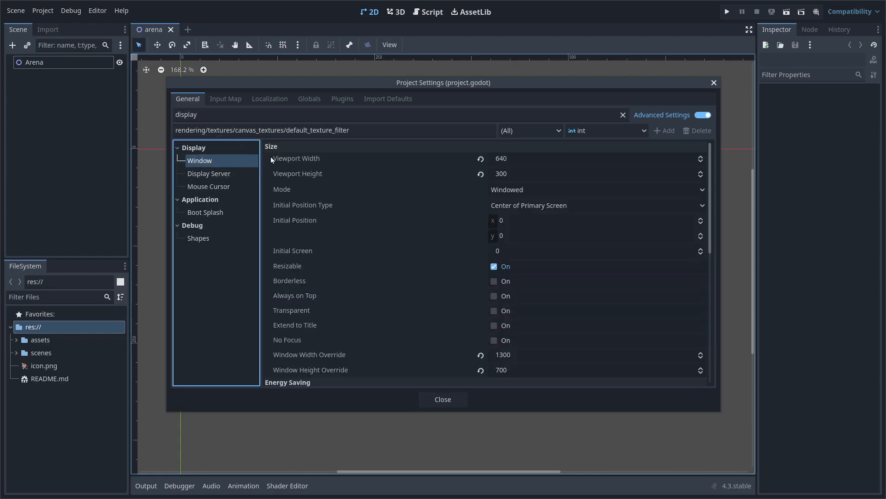
left_click(516, 174)
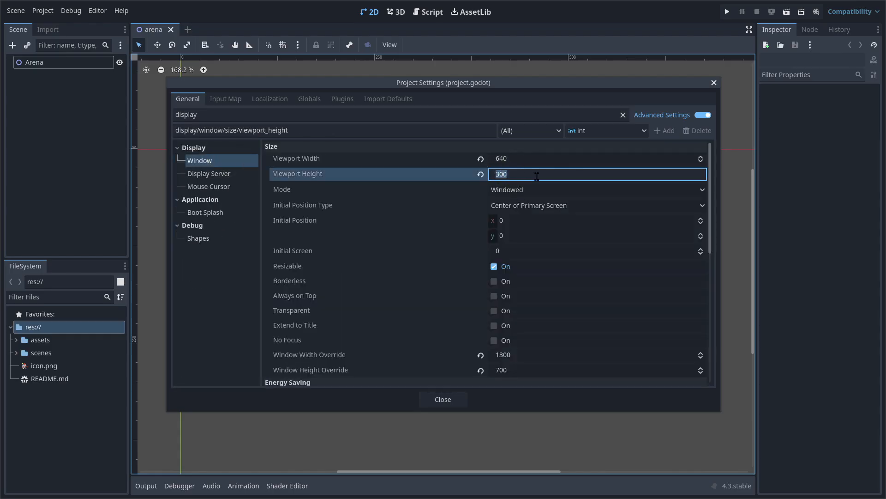
type("360")
key("Return")
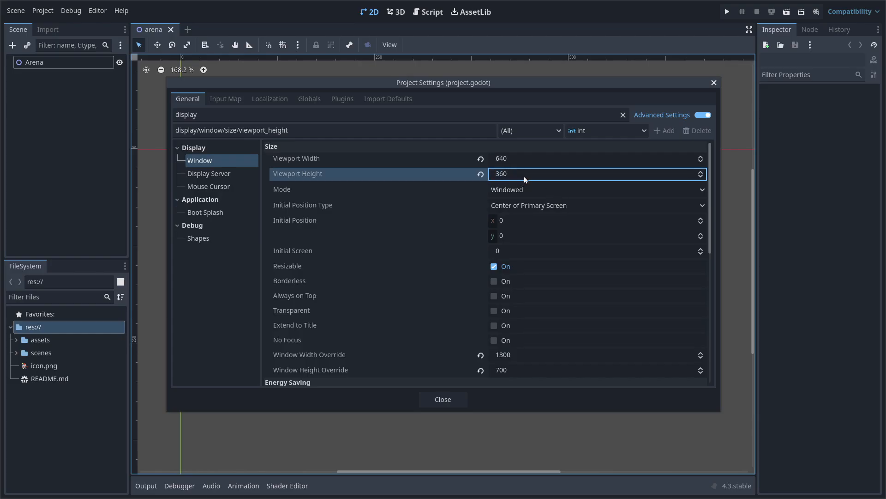
left_click(527, 373)
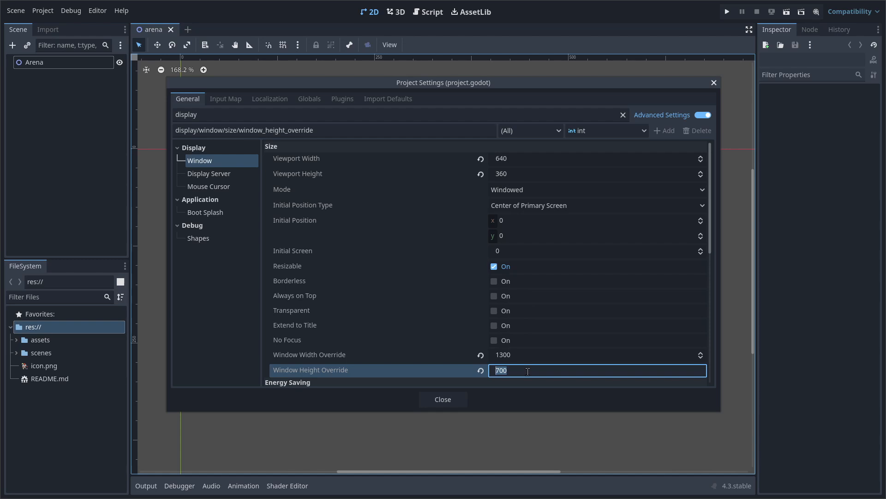
type("750")
key("Return")
left_click(450, 399)
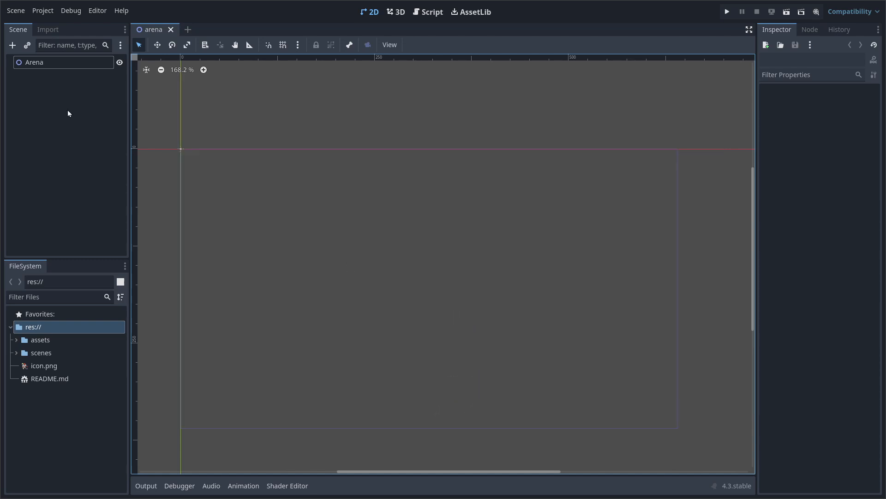
Select the Arena root node and lock it using the 2D toolbar lock button
left_click(63, 62)
scroll(436, 306, "down", 2)
scroll(398, 277, "up", 2)
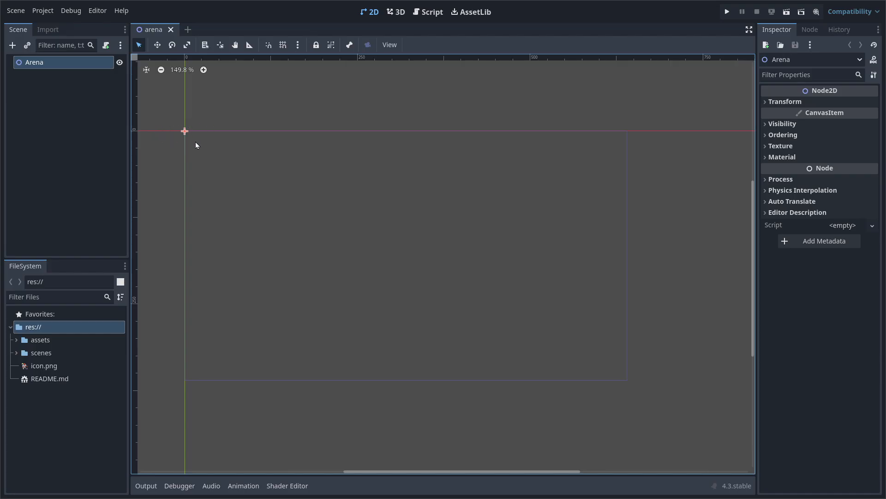
left_click(315, 46)
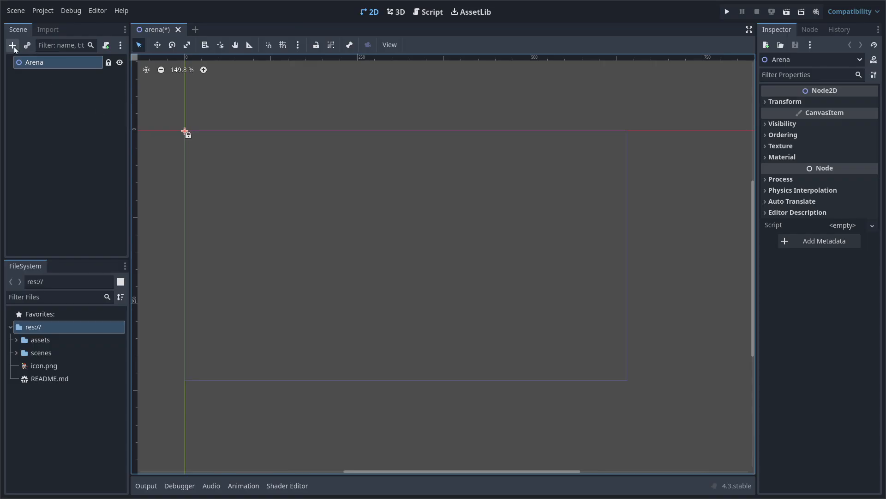
Add a Node2D child under the Arena root and rename it Visuals
key("ctrl+a")
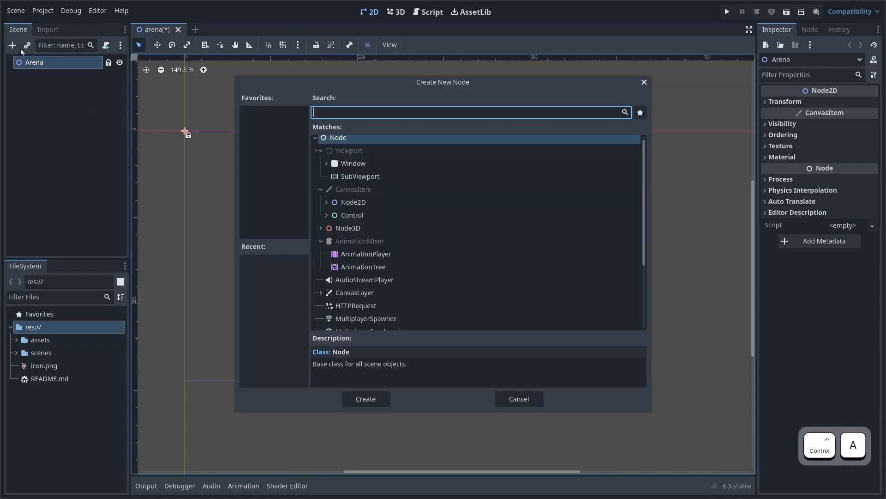
type("node2d")
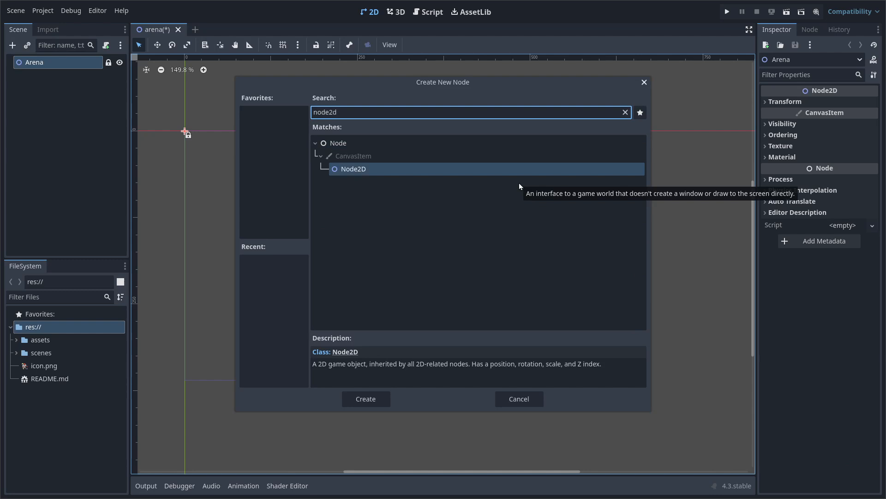
key("Return")
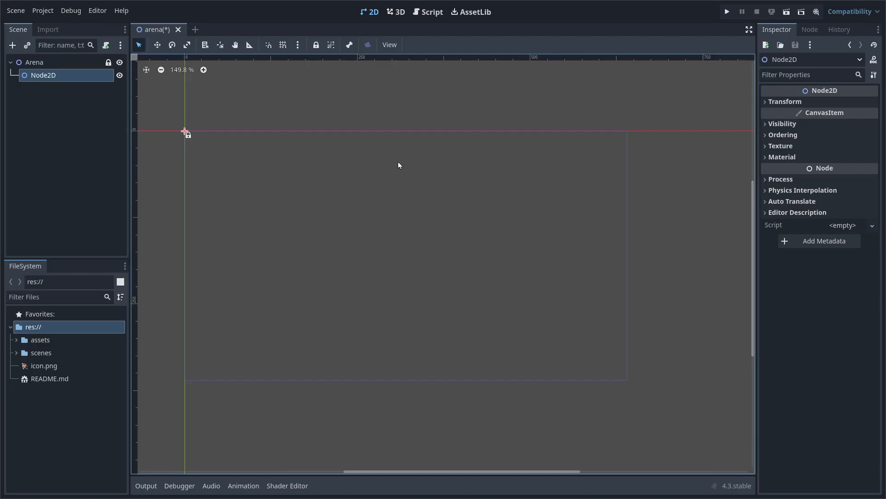
double_click(83, 74)
type("Visuals")
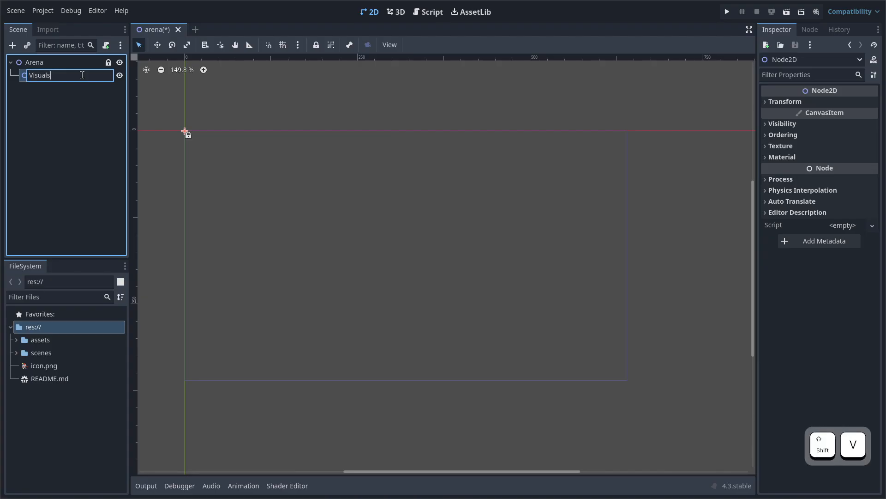
key("Return")
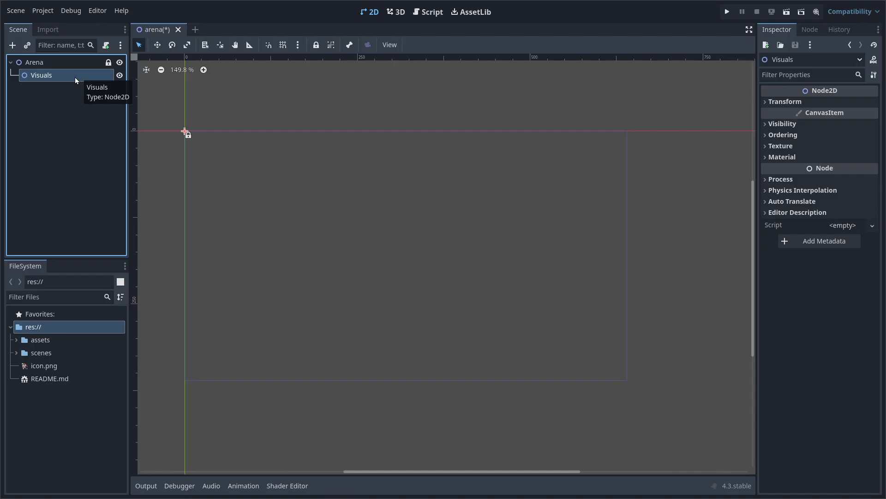
Add a TileMapLayer child under Visuals and rename it Background
key("ctrl+a")
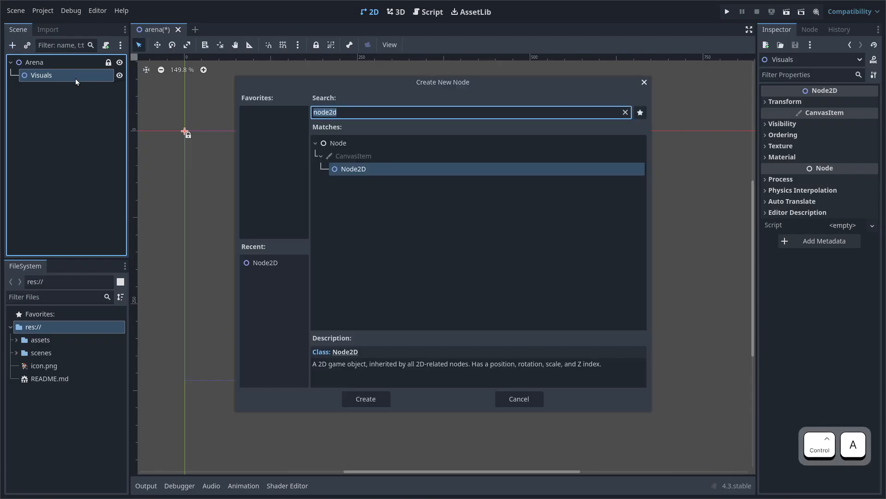
type("tilemap")
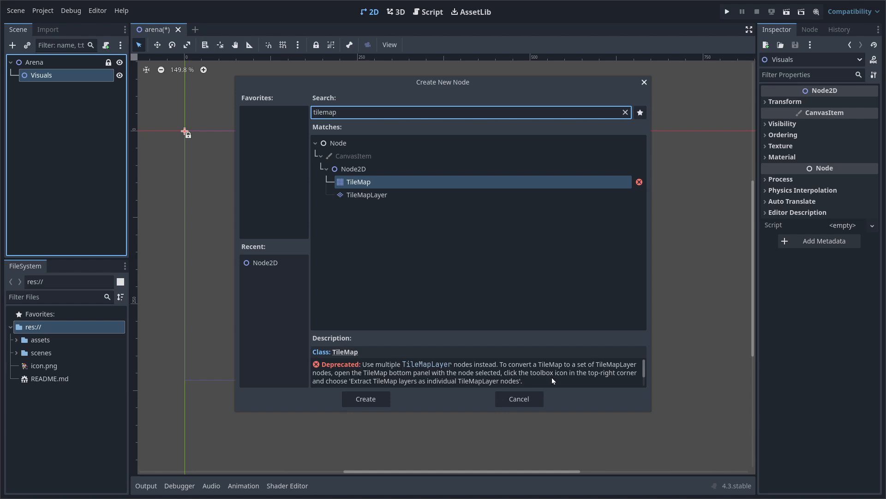
double_click(387, 196)
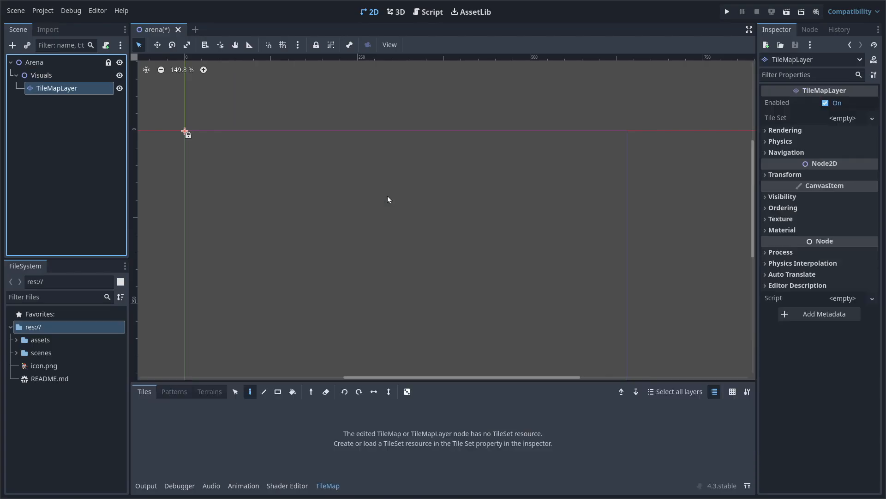
double_click(93, 88)
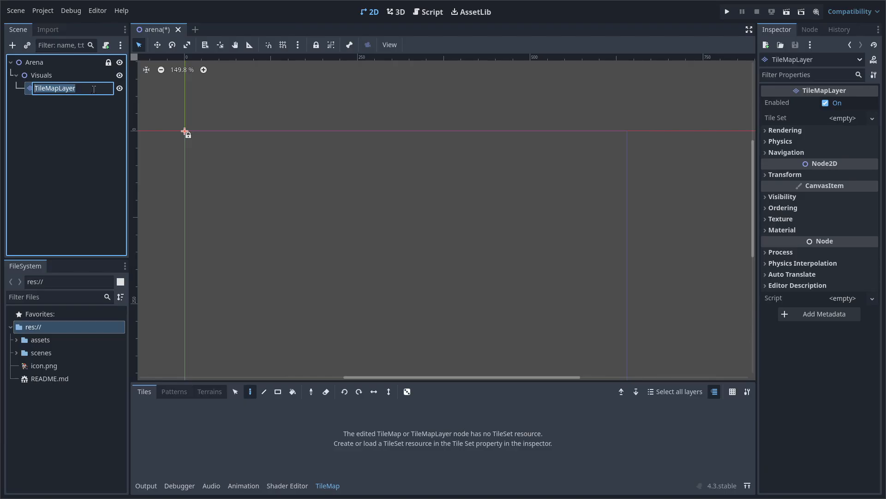
type("Background")
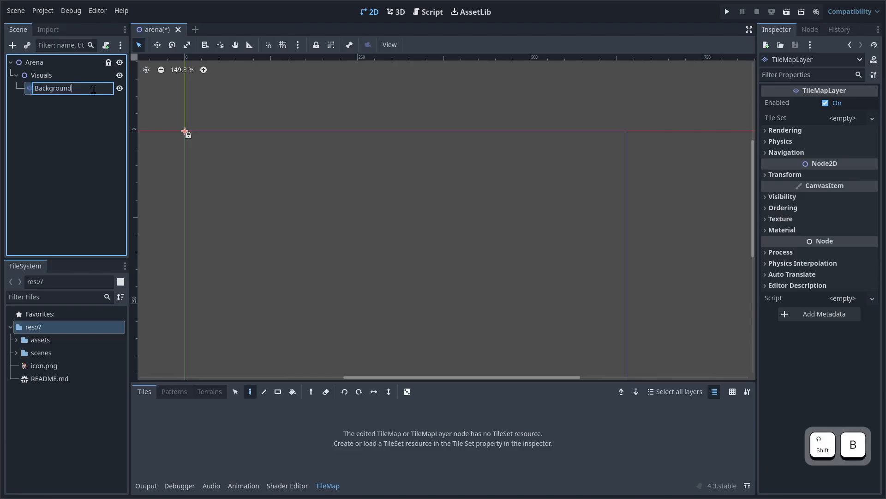
key("Return")
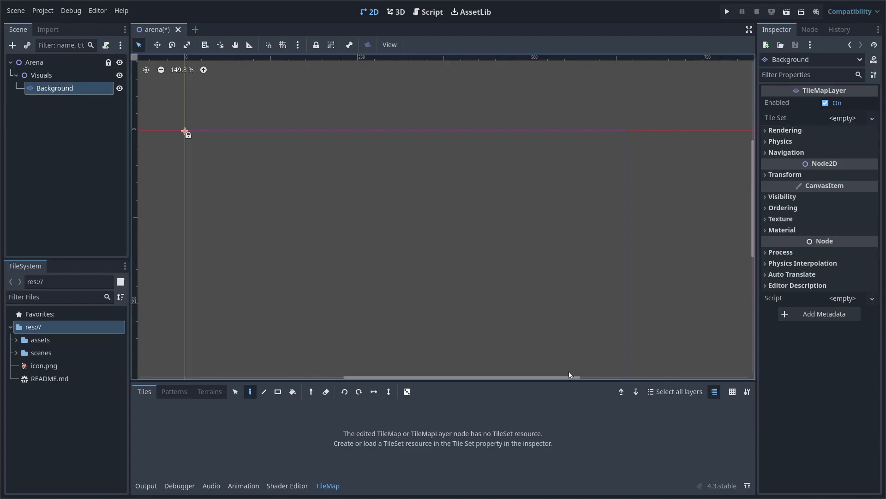
Assign a new TileSet to the Background layer's Tile Set property
left_click_drag(557, 385, 559, 350)
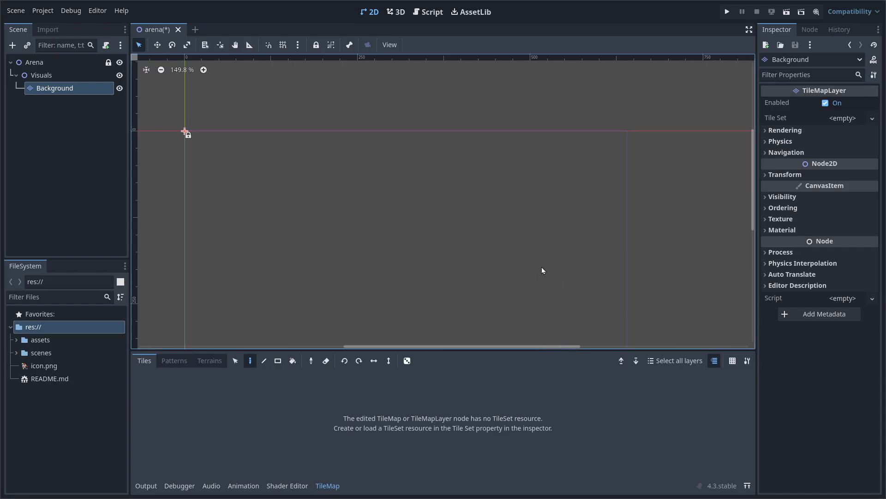
middle_click_drag(542, 266, 549, 207)
left_click(795, 132)
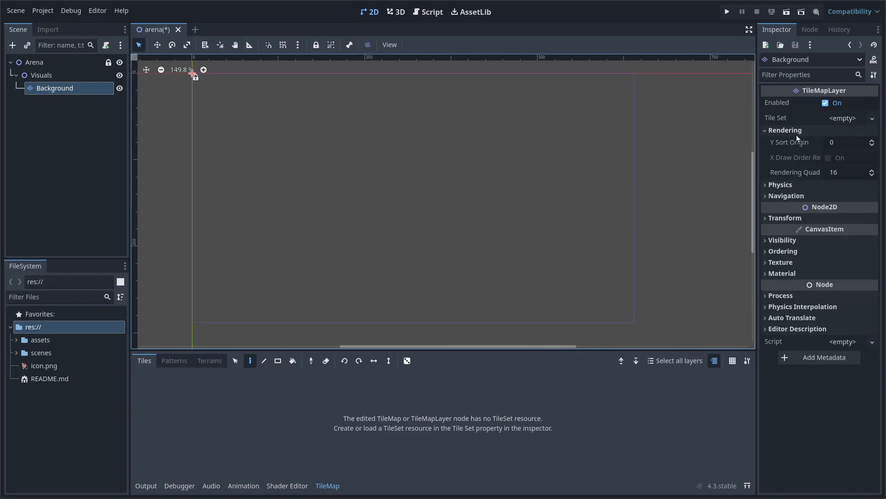
left_click(873, 118)
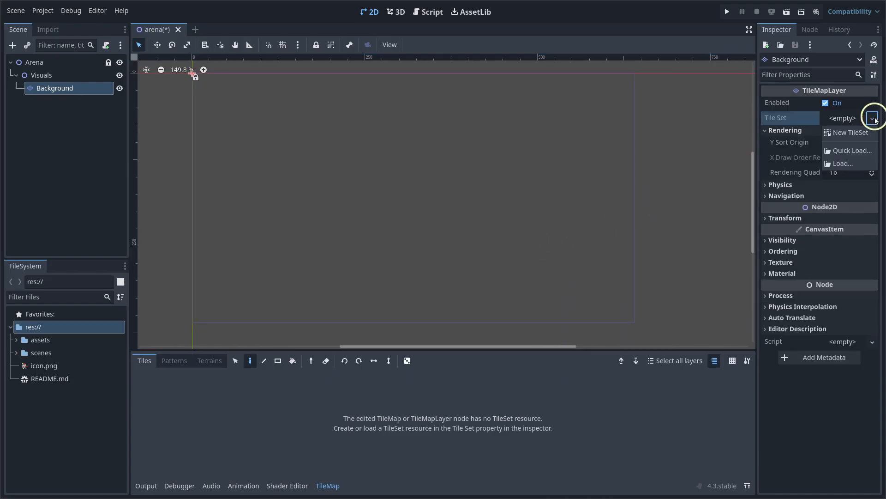
left_click(851, 133)
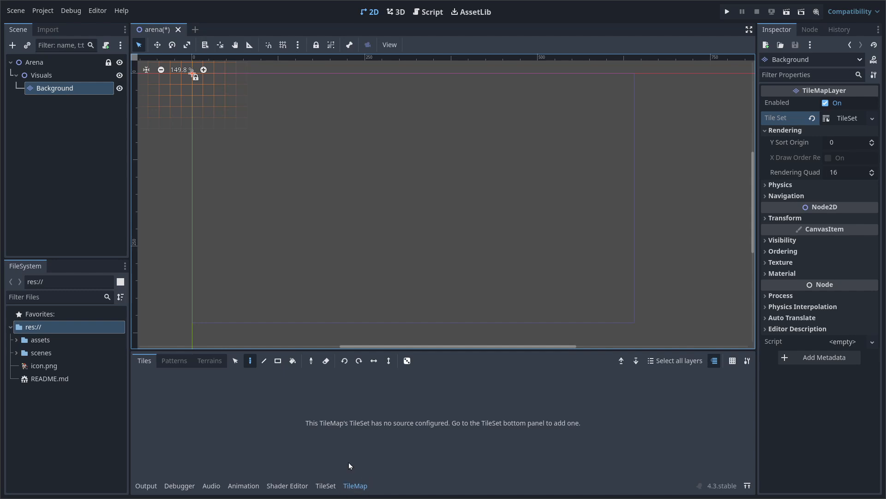
Set the TileSet's tile size to 32 × 32 px
left_click(327, 485)
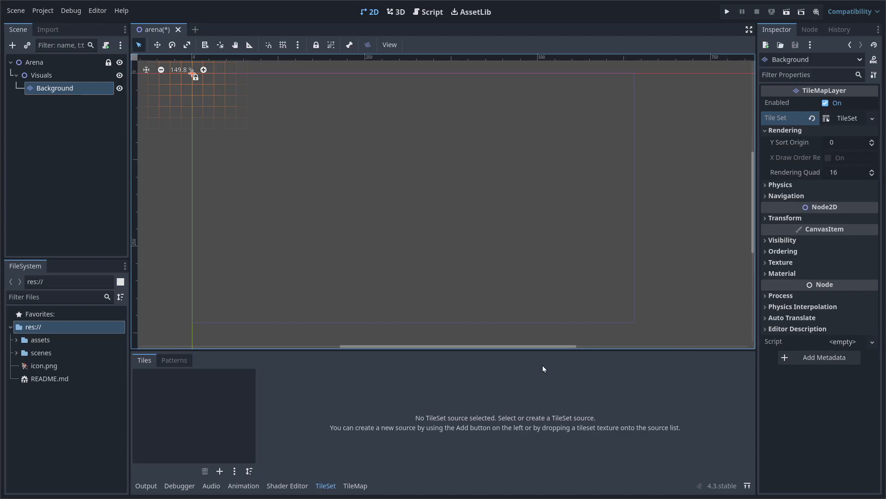
left_click(844, 118)
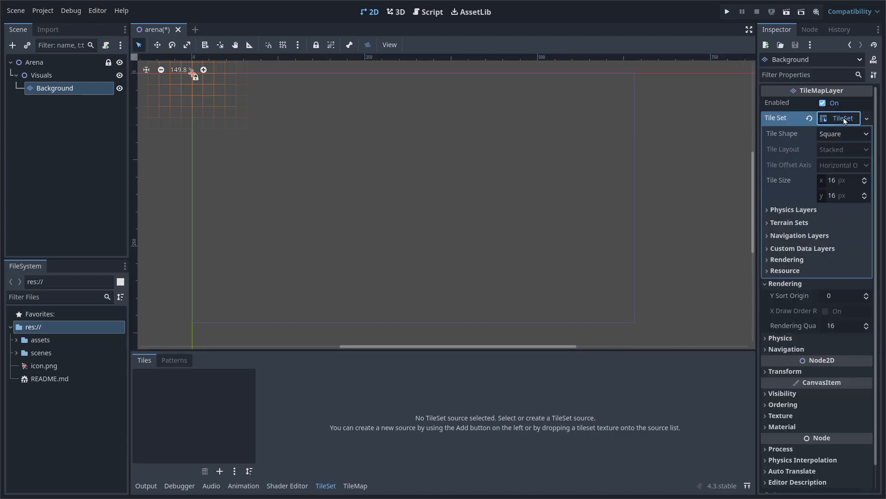
left_click(838, 181)
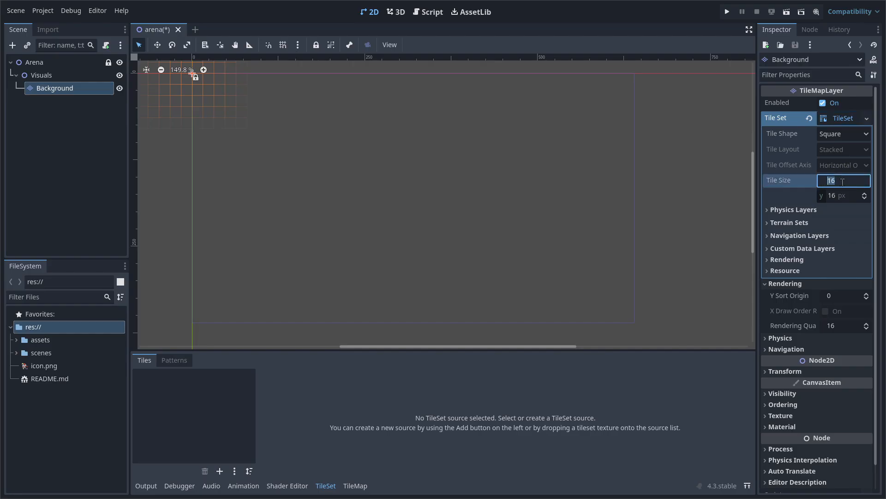
type("32")
key("Tab")
type("32")
key("Return")
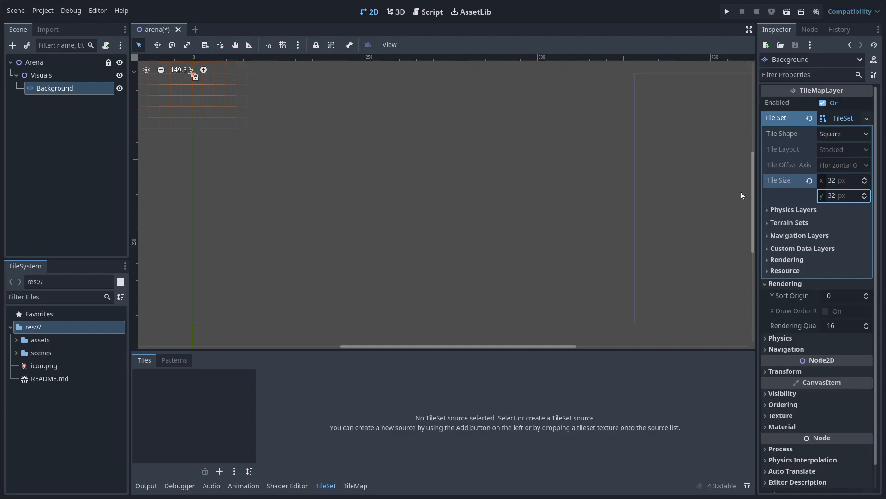
Drag tiles.png from assets/sprites into the TileSet sources and auto-create its tiles
left_click(17, 339)
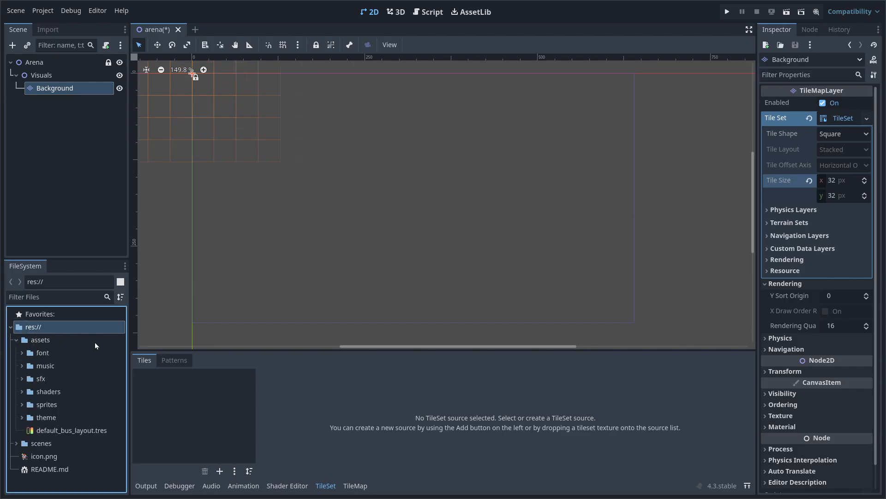
left_click(21, 405)
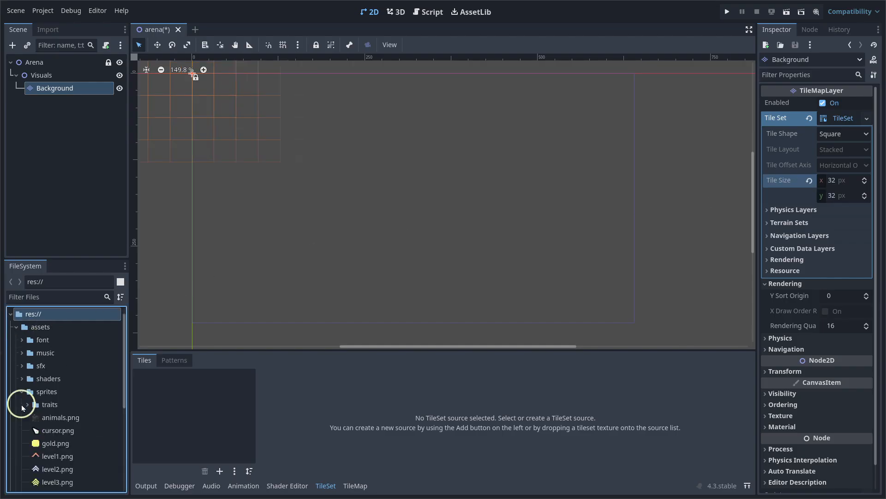
scroll(101, 376, "down", 4)
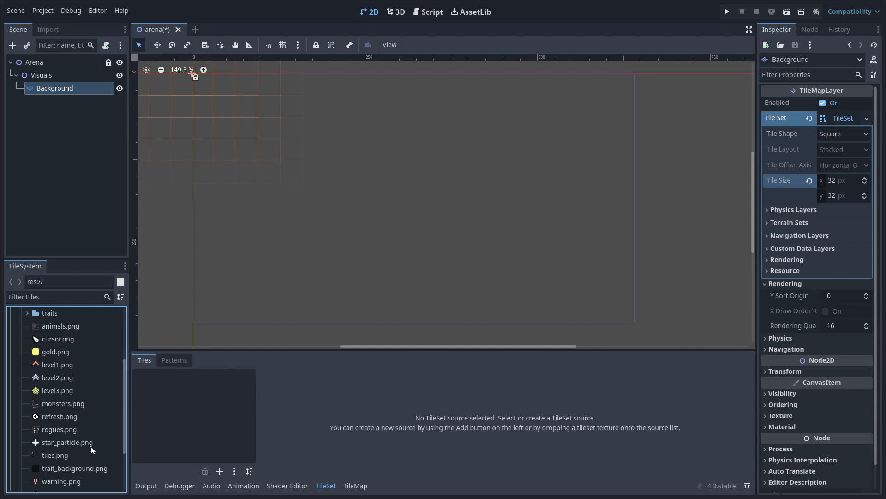
left_click_drag(58, 456, 195, 410)
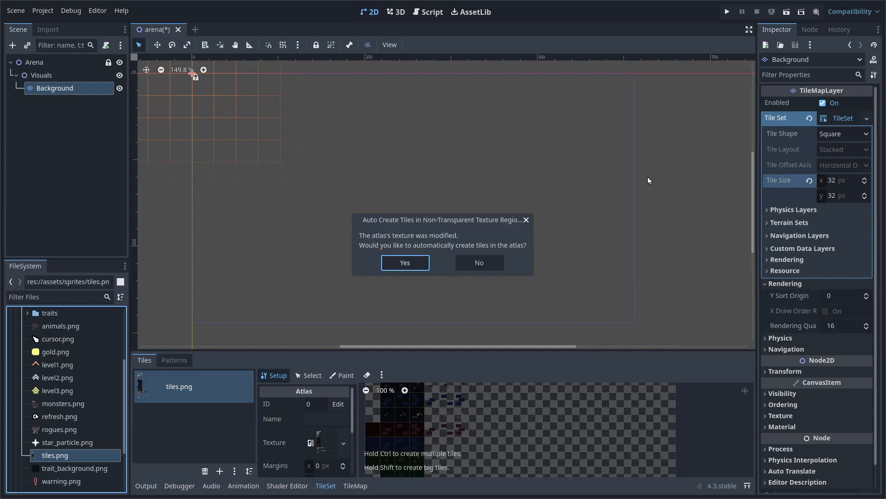
left_click(412, 266)
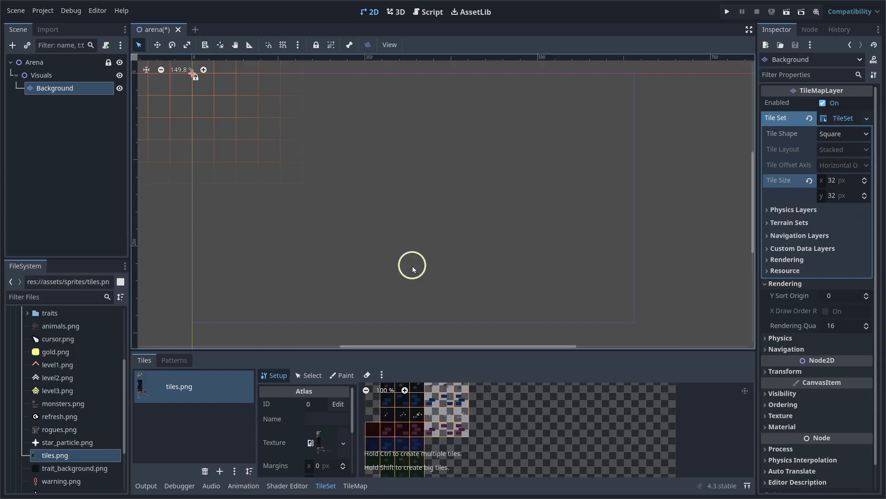
Enlarge and pan the atlas view to check the tiles, then close the TileSet panel
left_click_drag(489, 350, 491, 233)
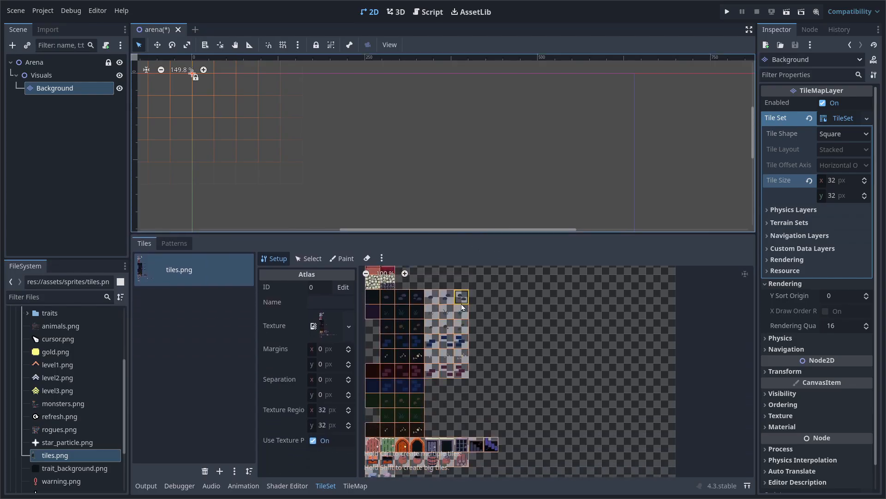
middle_click_drag(476, 302, 487, 375)
scroll(495, 403, "up", 5)
mouse_move(535, 415)
middle_mouse_down()
mouse_move(554, 382)
mouse_move(536, 417)
middle_mouse_up()
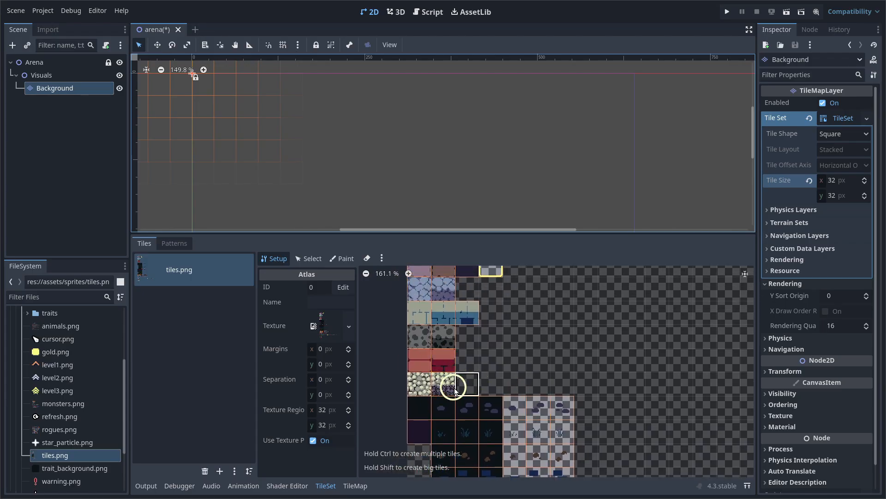
left_click(328, 485)
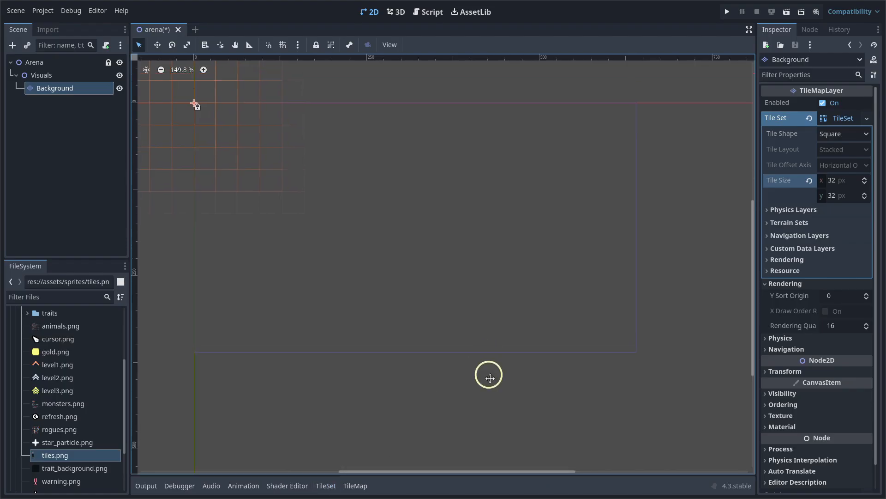
Save the TileSet as tileset.tres and bring the tiles.png atlas back into view
left_click(867, 119)
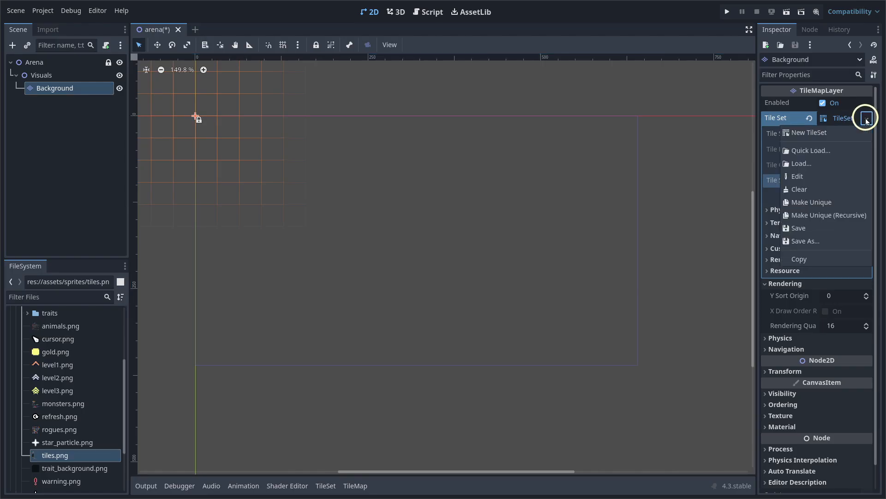
left_click(808, 230)
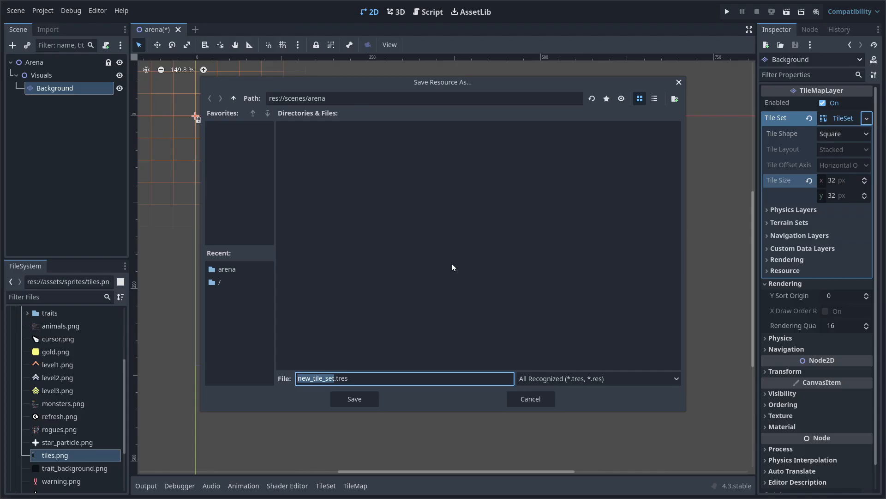
type("tileset")
key("Return")
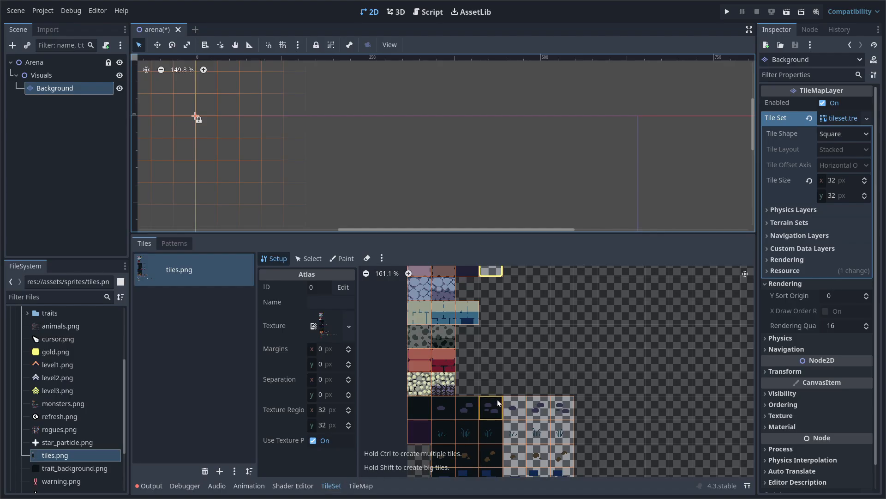
scroll(568, 321, "up", 3)
scroll(531, 376, "up", 4)
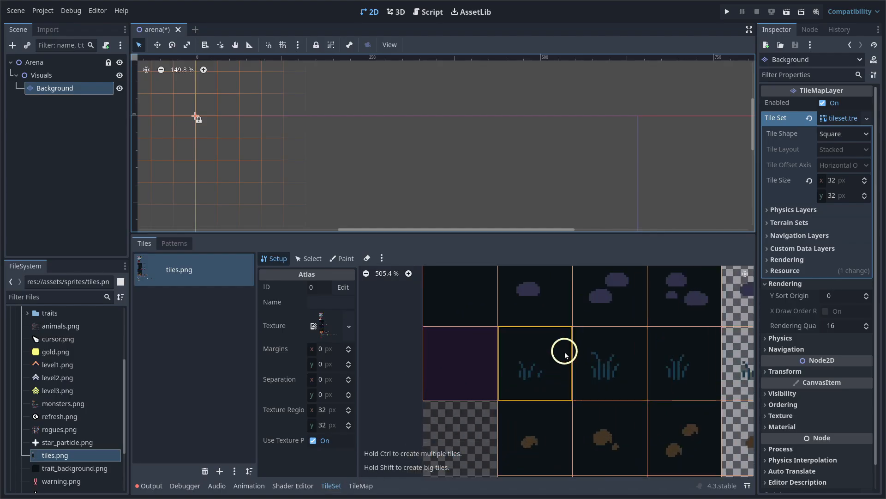
scroll(517, 393, "up", 3)
left_click(458, 327)
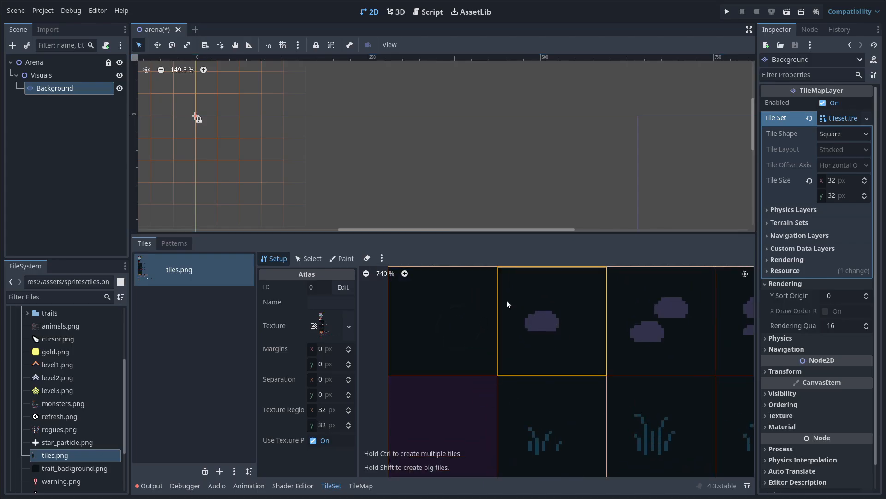
Pick the dark tile and rectangle-paint a block of it from the map's top-left (0,0)
left_click(360, 486)
left_click(447, 317)
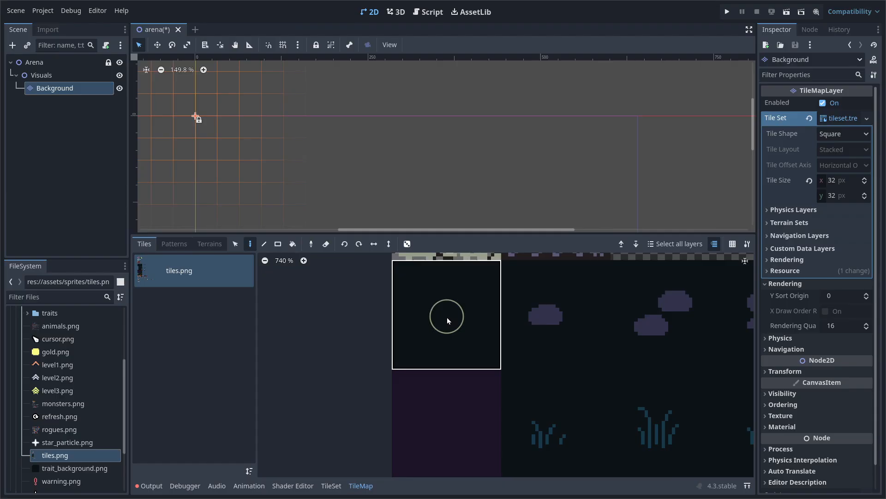
scroll(462, 333, "down", 9)
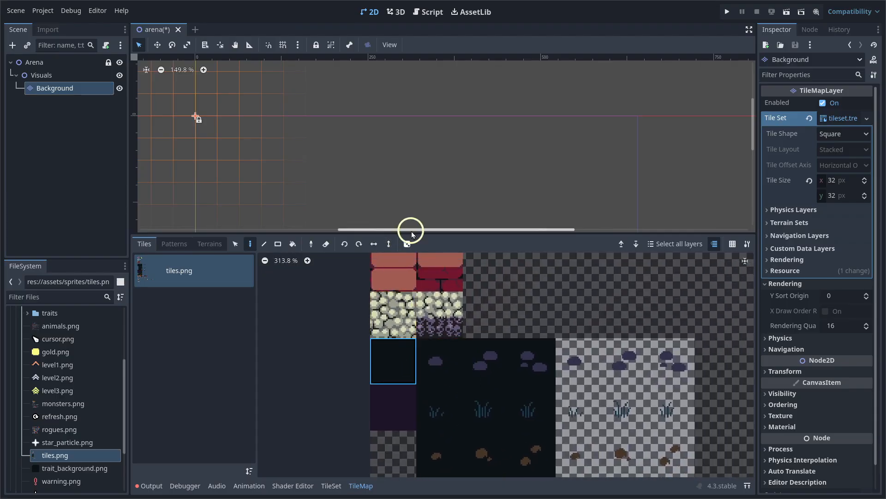
left_click_drag(423, 233, 400, 359)
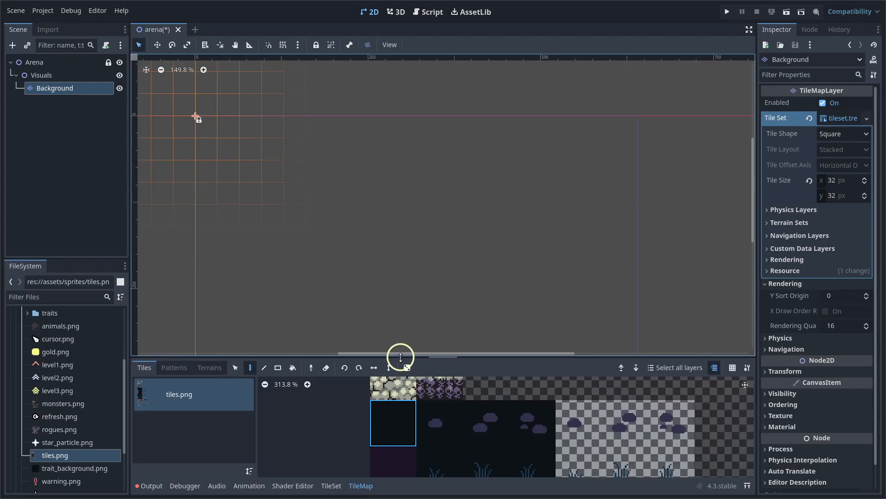
left_click(281, 371)
mouse_move(384, 250)
middle_mouse_down()
mouse_move(372, 198)
mouse_move(384, 199)
mouse_move(369, 217)
middle_mouse_up()
scroll(372, 198, "down", 3)
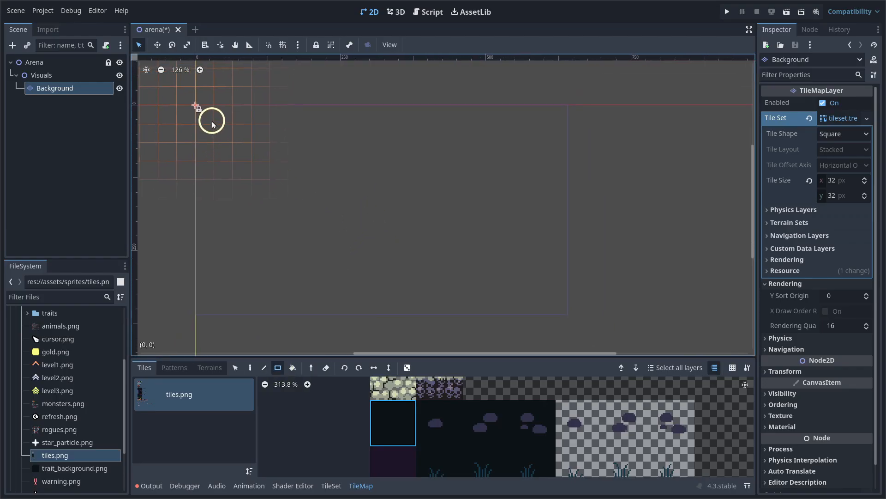
mouse_move(204, 112)
left_mouse_down()
mouse_move(260, 159)
mouse_move(570, 312)
mouse_move(561, 292)
mouse_move(570, 319)
left_mouse_up()
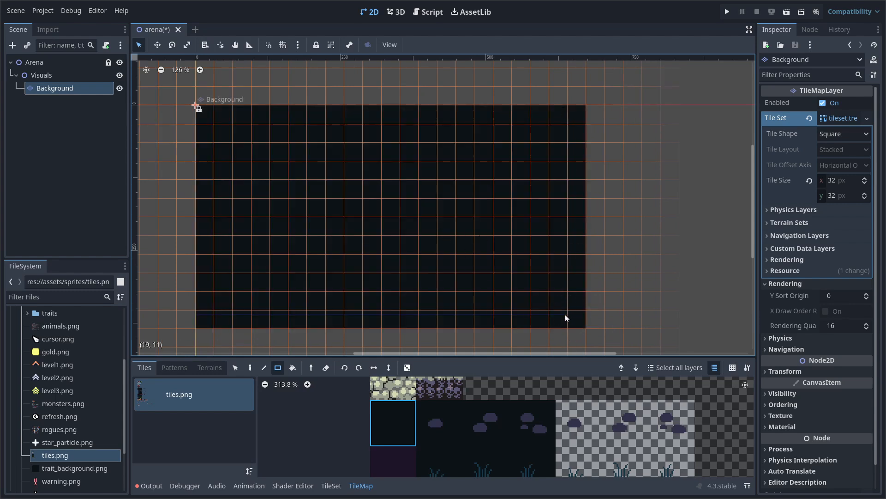
middle_click_drag(381, 250, 422, 258)
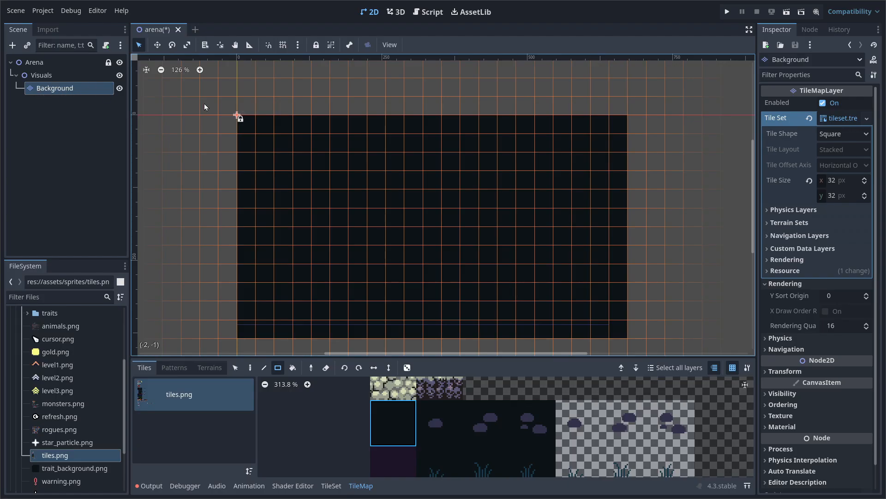
Hide the grid, erase column 20's stray top tiles, and paint dark floor along row 11
left_click(732, 368)
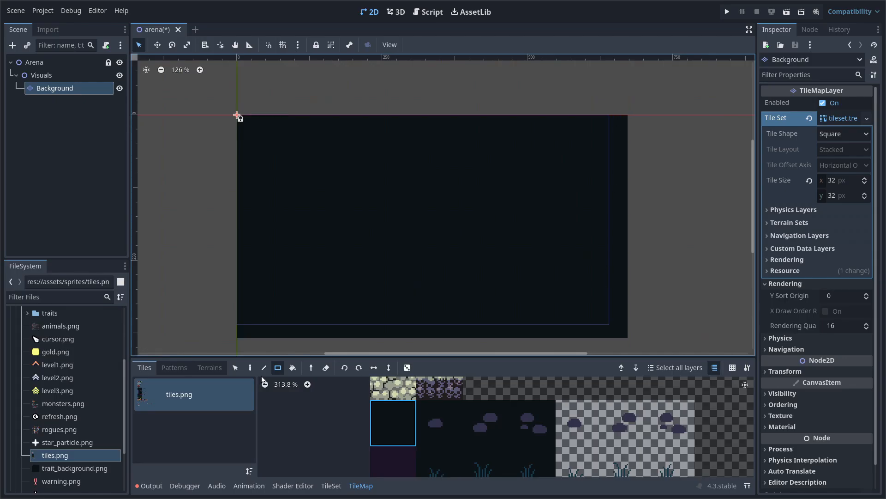
left_click(250, 369)
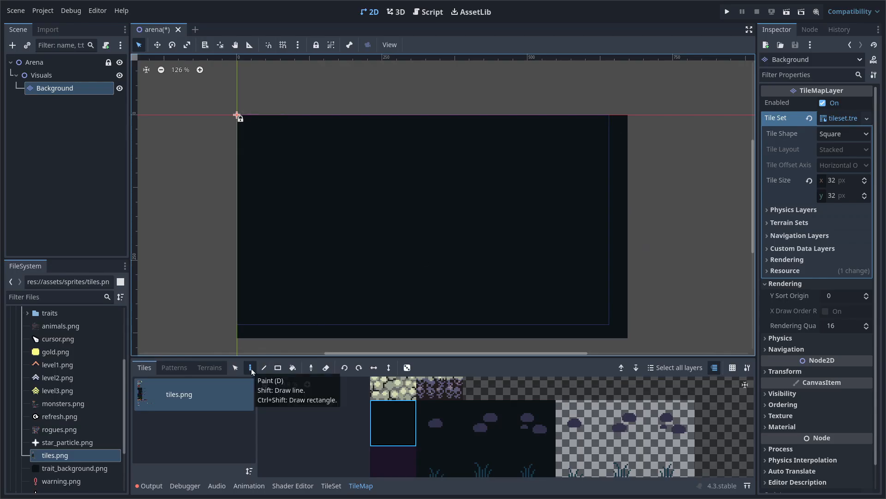
mouse_move(623, 121)
right_mouse_down()
mouse_move(622, 324)
mouse_move(636, 341)
mouse_move(240, 336)
right_mouse_up()
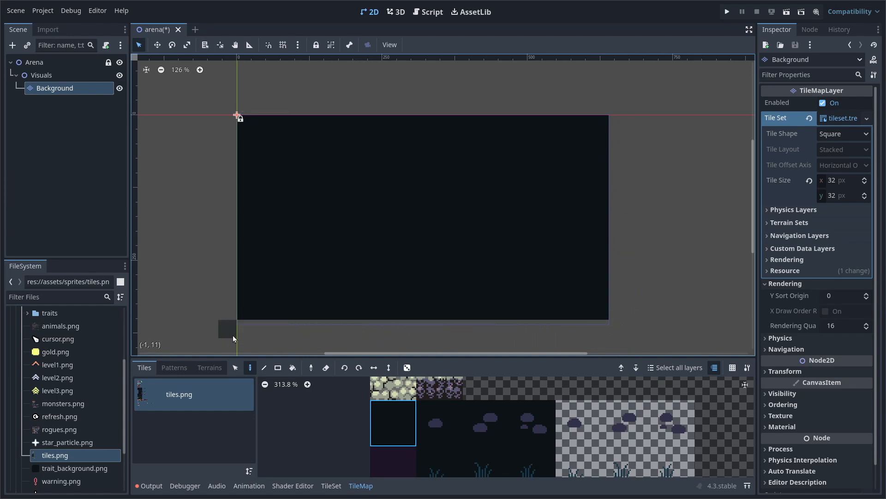
scroll(324, 340, "up", 12)
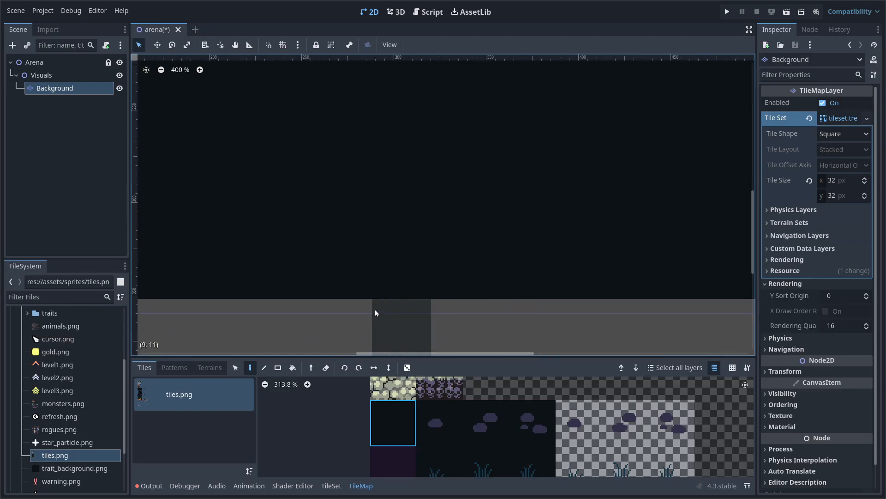
scroll(484, 312, "down", 8)
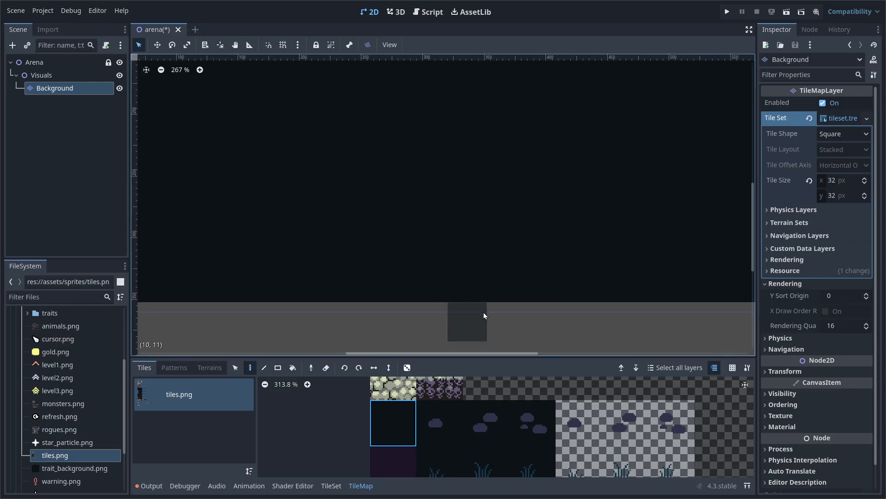
scroll(491, 312, "down", 1)
left_click_drag(244, 312, 686, 310)
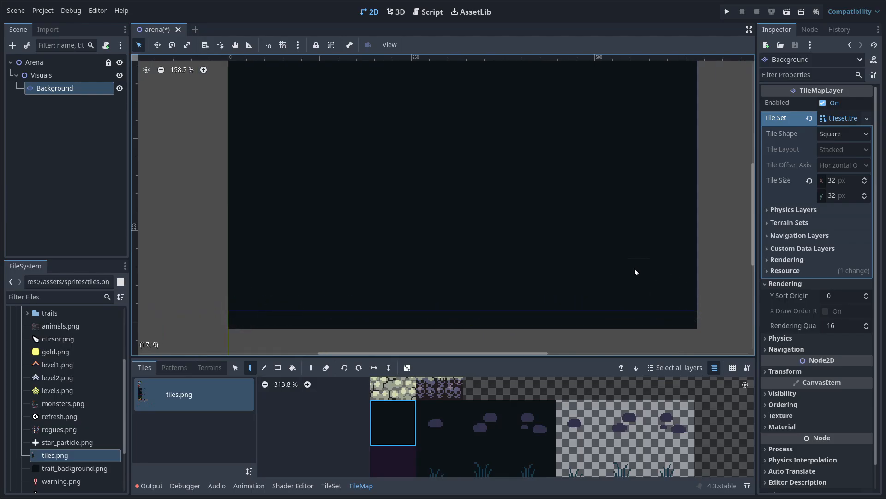
scroll(591, 234, "down", 1)
middle_click_drag(591, 234, 505, 248)
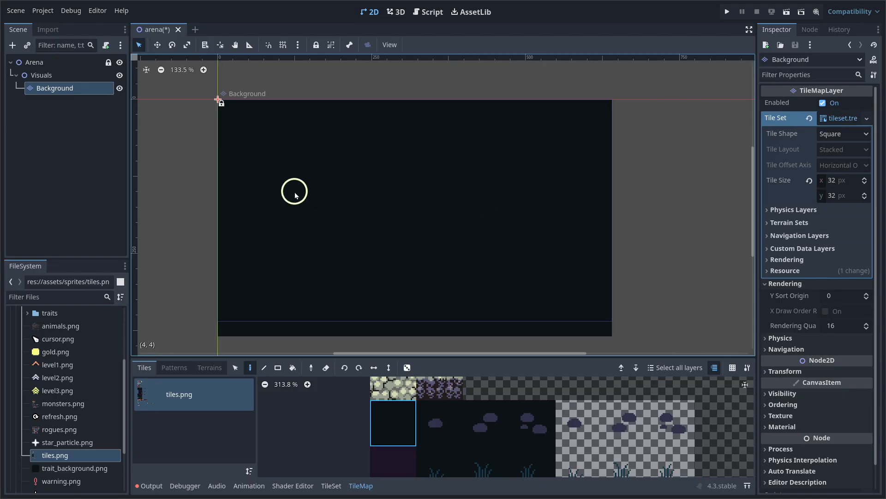
Duplicate the Background layer and name the copy Props
left_click(80, 95)
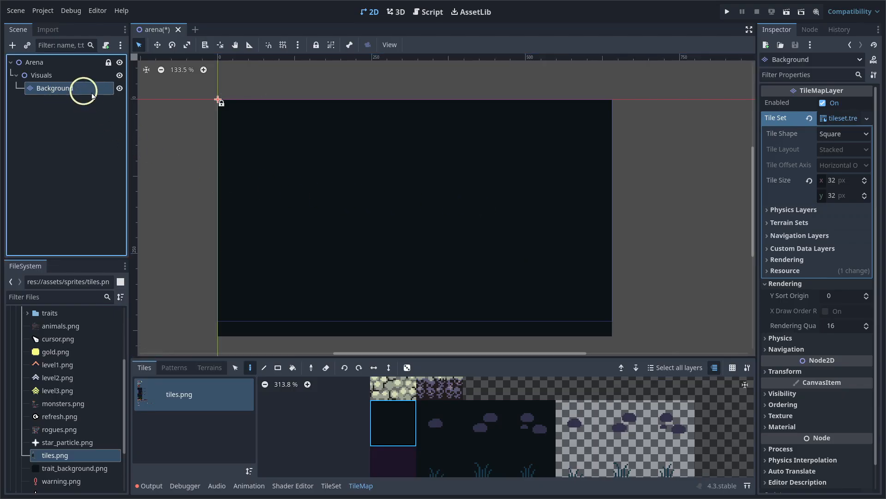
key("ctrl+d")
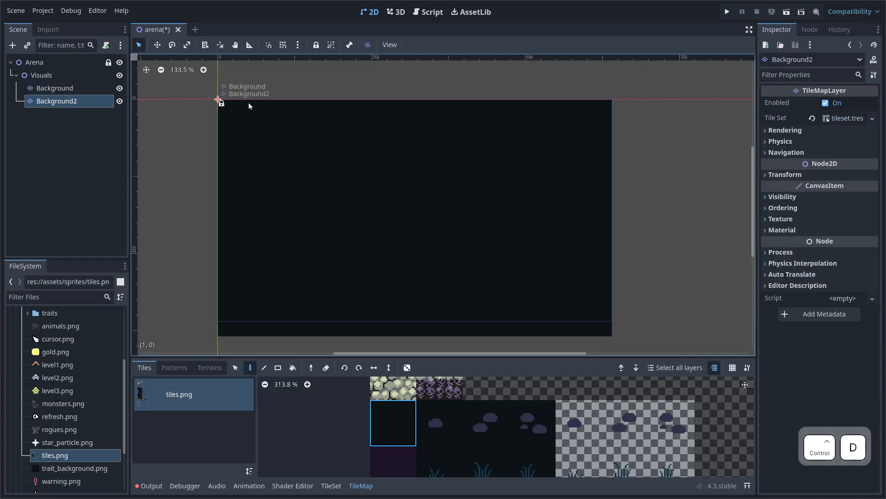
double_click(88, 102)
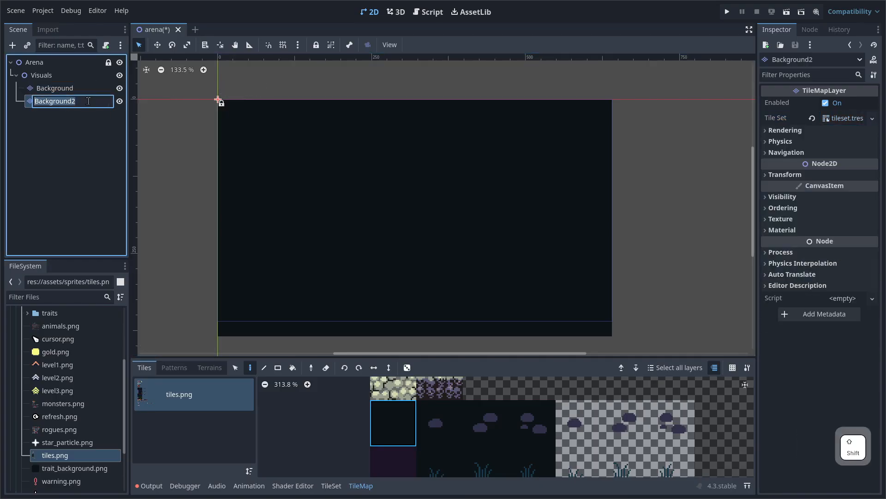
type("Props")
key("Return")
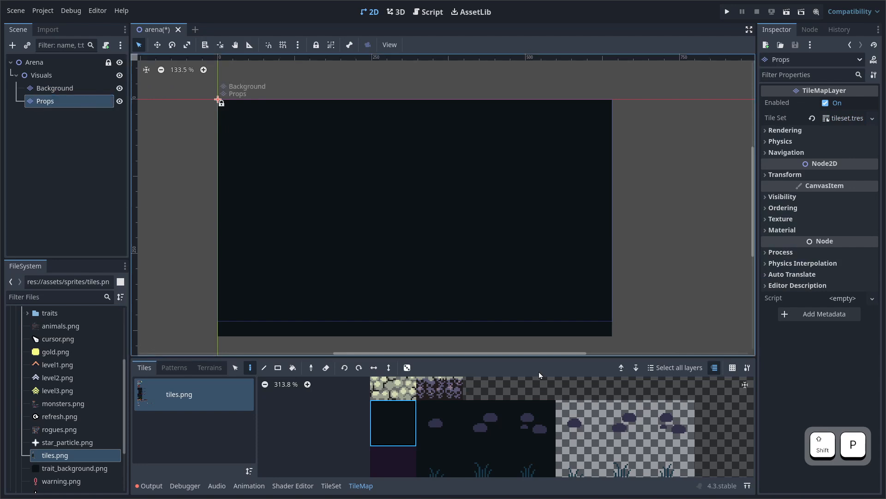
Select the plant and rock prop tiles and enable random placement with 0.2 scattering
left_click_drag(538, 357, 544, 320)
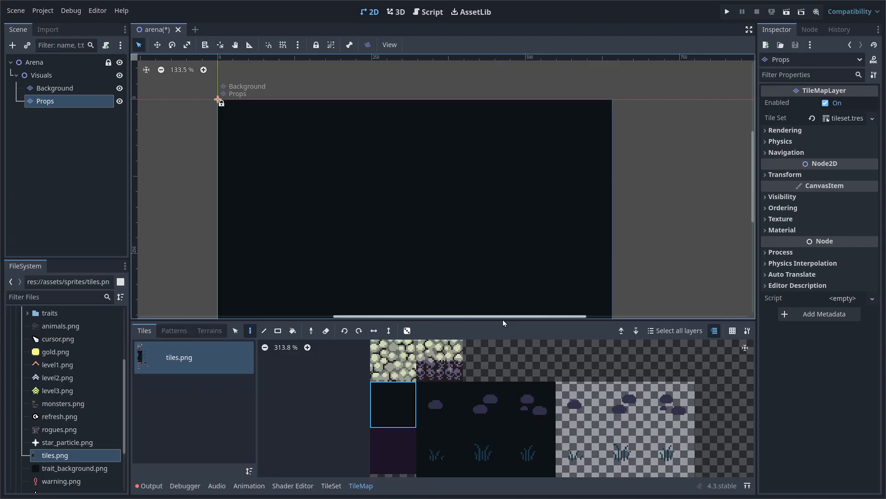
left_click_drag(503, 320, 502, 330)
middle_click_drag(518, 414, 511, 362)
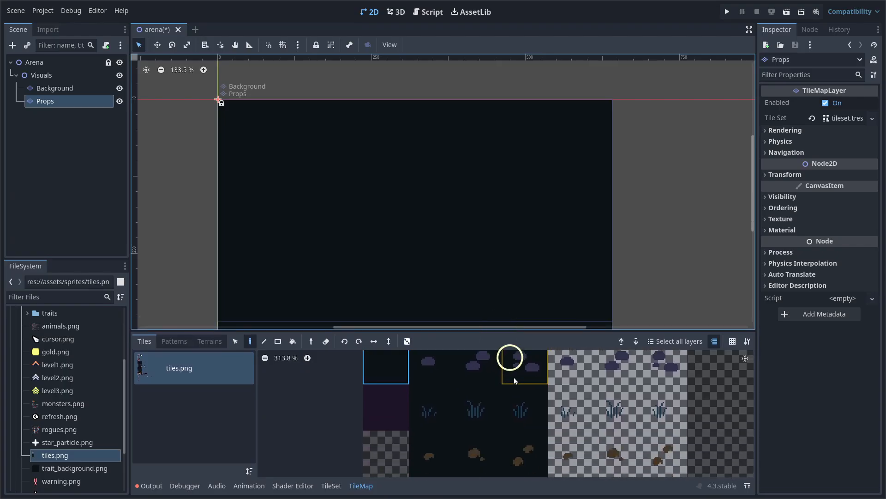
scroll(518, 398, "down", 12)
middle_click_drag(524, 405, 518, 324)
middle_click_drag(545, 418, 537, 351)
scroll(525, 410, "up", 7)
scroll(498, 395, "down", 3)
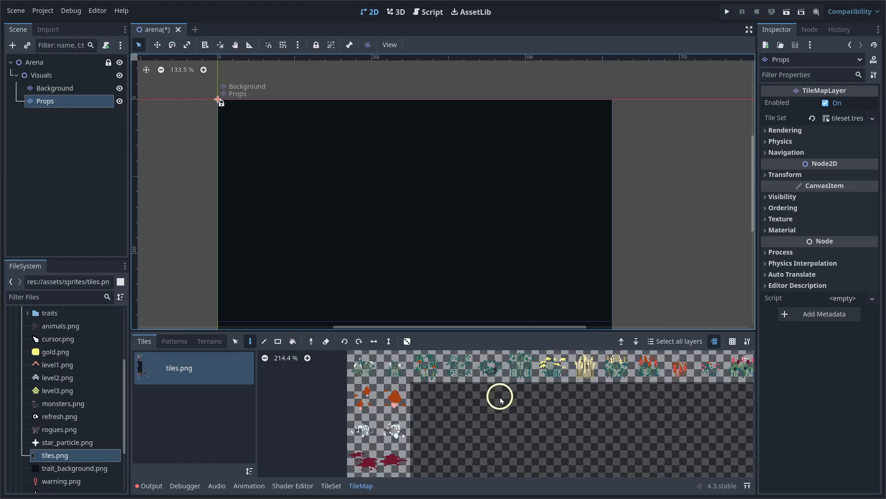
left_click_drag(356, 368, 684, 393)
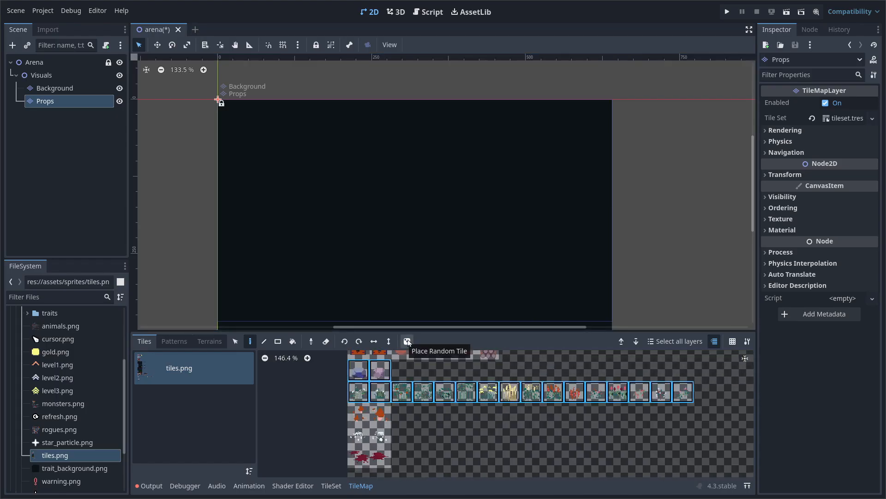
left_click(407, 342)
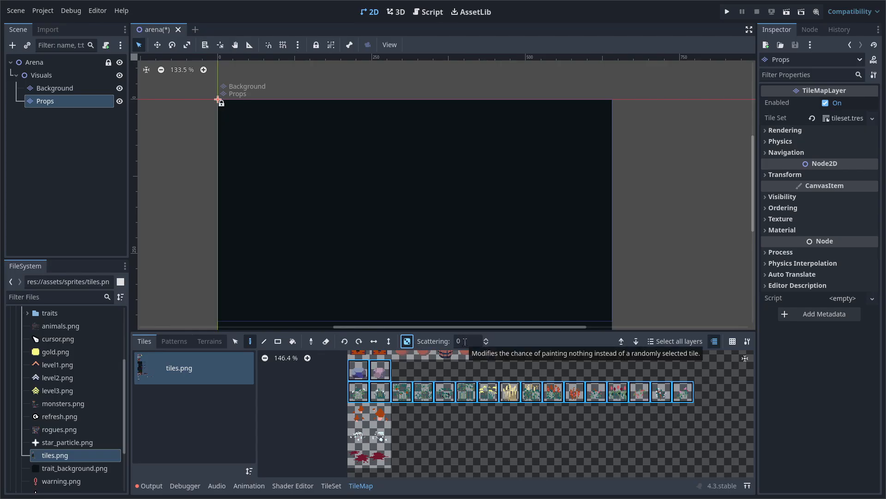
left_click(465, 342)
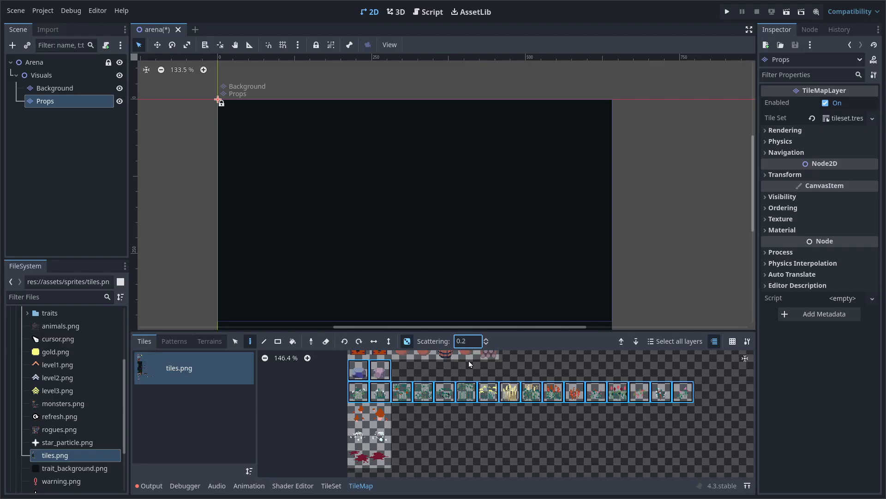
Rectangle-fill the whole map with random props, then undo the overly dense result
left_click(278, 340)
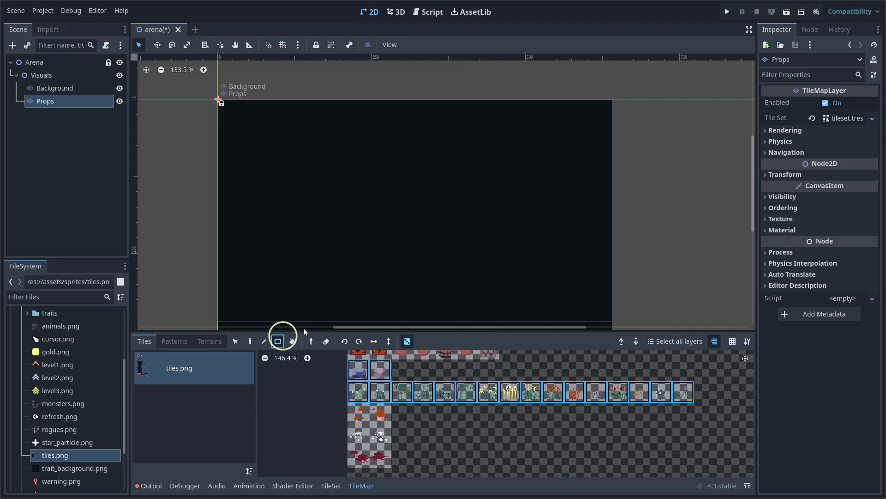
middle_click_drag(423, 249, 397, 223)
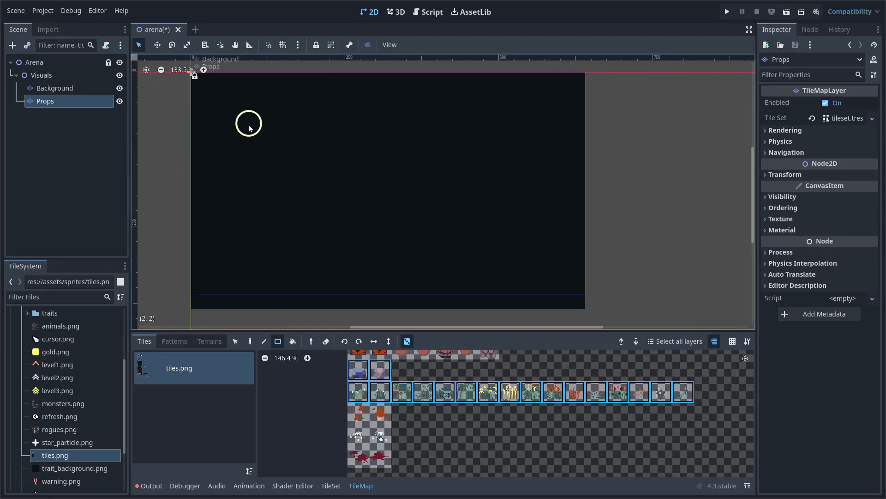
scroll(249, 128, "up", 1)
left_click_drag(200, 96, 573, 305)
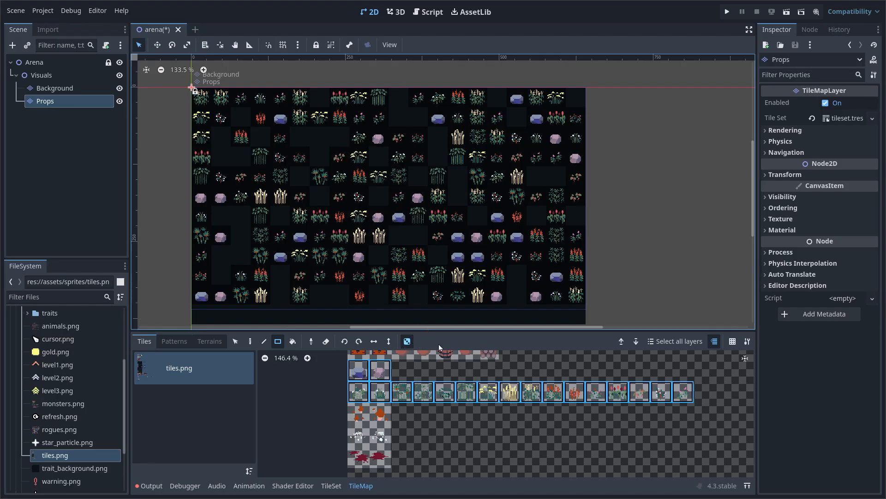
key("ctrl")
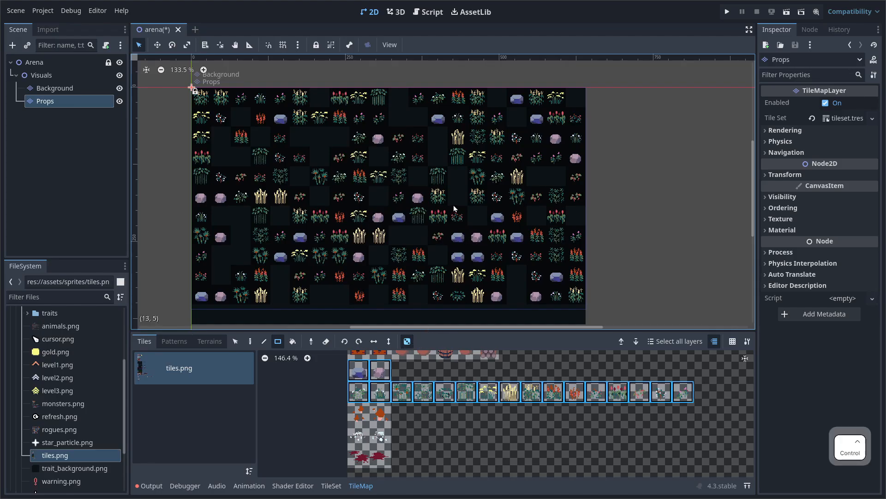
key("ctrl+z")
Raise scattering to 0.8, refill the map with props, and undo it again
left_click(408, 342)
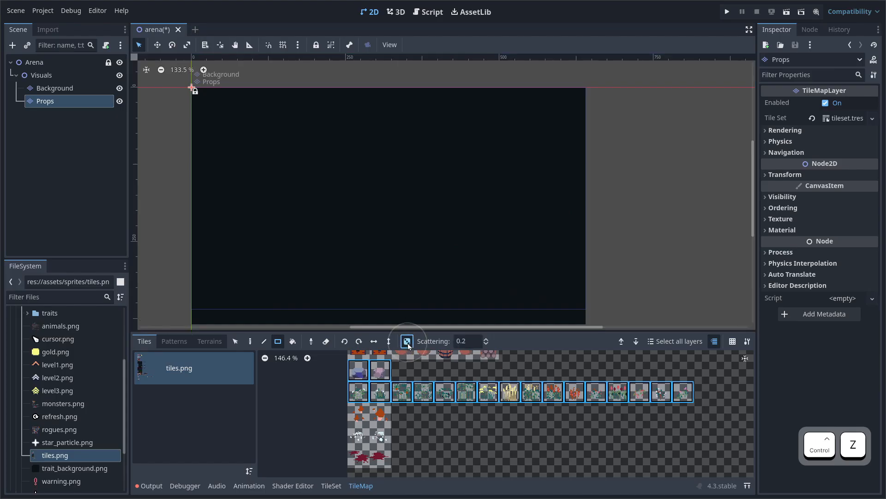
left_click(470, 339)
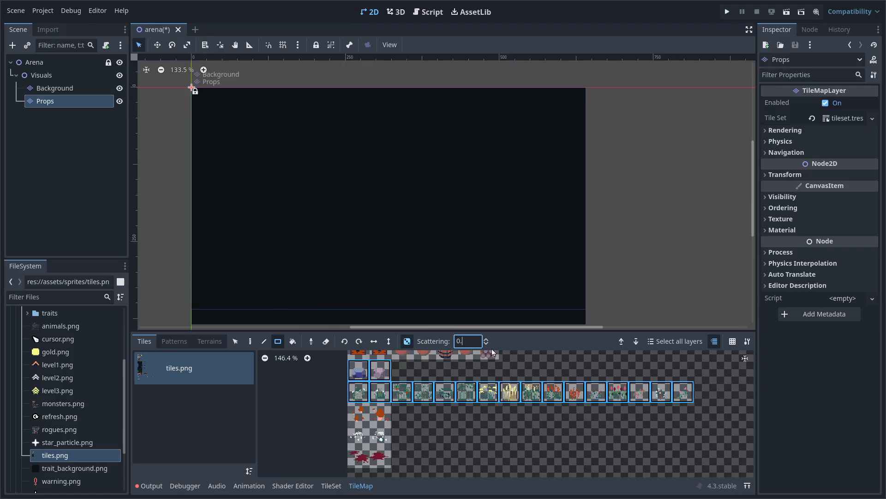
type("0.8")
left_click(299, 143)
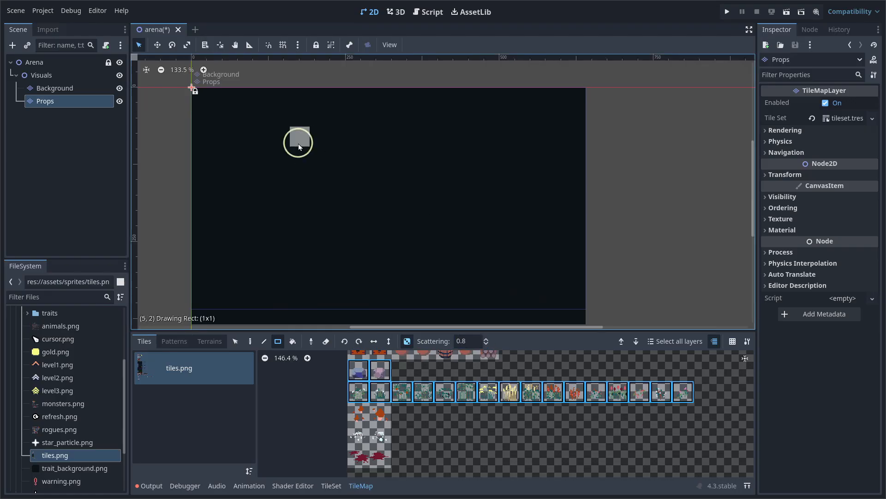
mouse_move(202, 98)
left_mouse_down()
mouse_move(313, 168)
mouse_move(570, 295)
mouse_move(570, 311)
left_mouse_up()
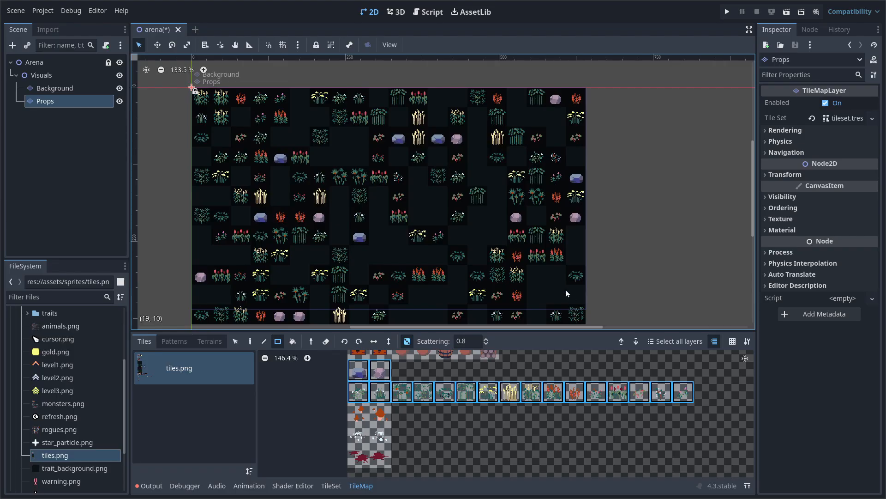
scroll(559, 287, "down", 2)
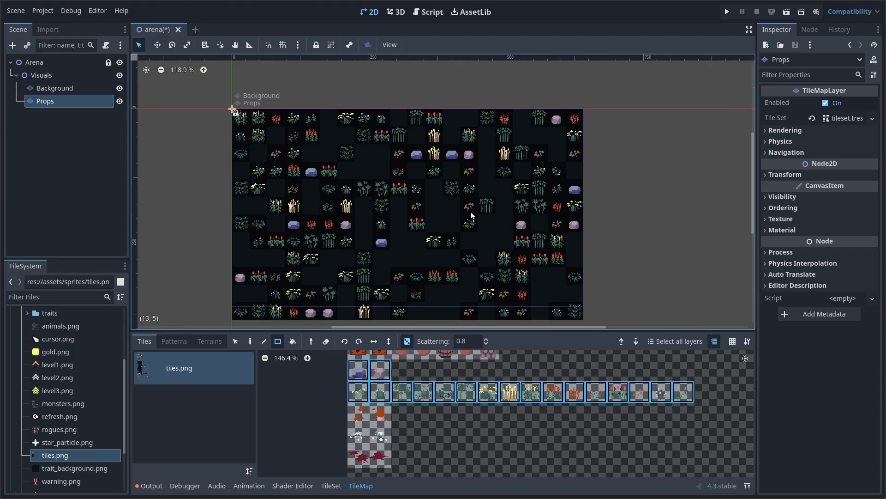
key("ctrl+z")
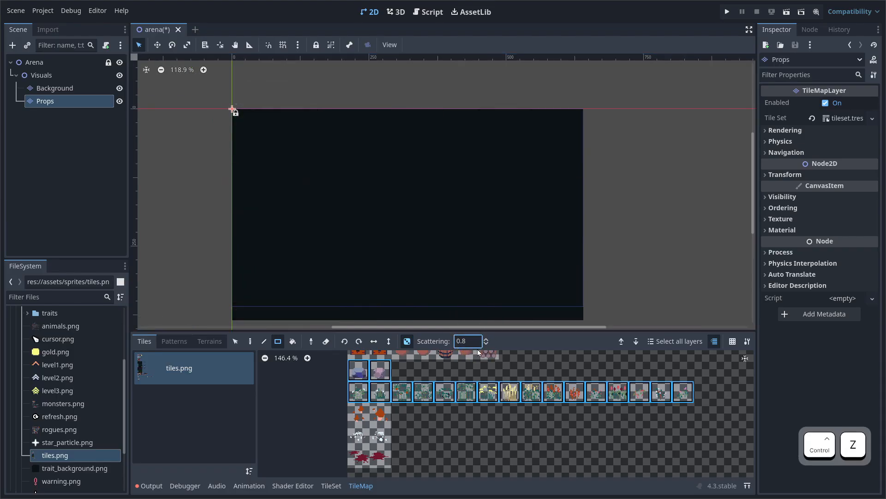
Set scattering to 0.95 and fill the map with very sparse props
key("BackSpace")
type("95")
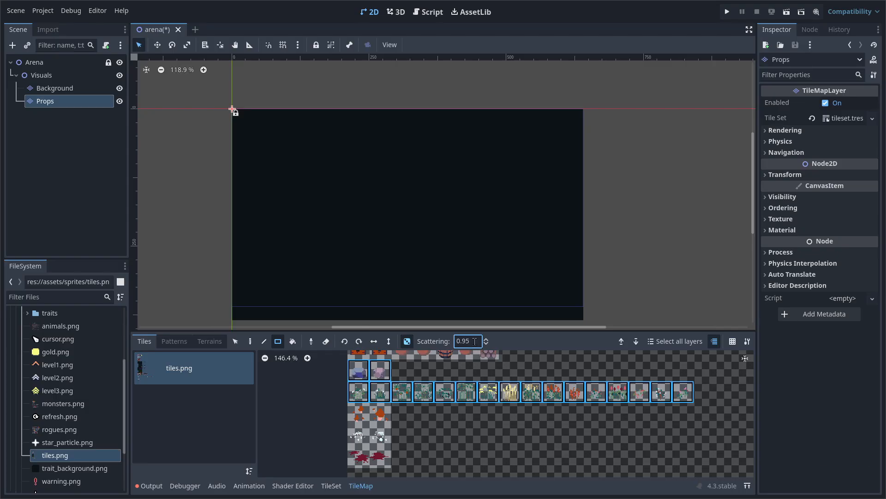
left_click_drag(241, 119, 579, 312)
scroll(586, 307, "up", 2)
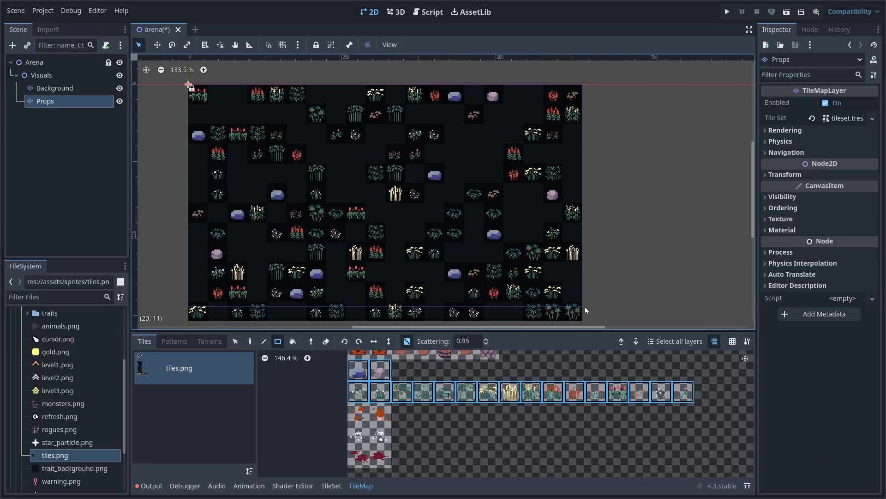
mouse_move(514, 277)
middle_mouse_down()
mouse_move(521, 262)
mouse_move(522, 270)
mouse_move(485, 267)
mouse_move(497, 276)
middle_mouse_up()
middle_click_drag(422, 233, 386, 222)
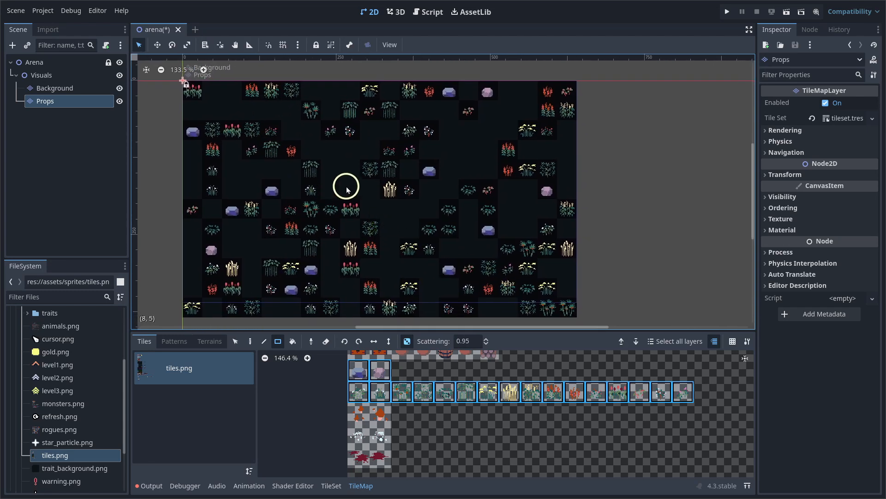
middle_click_drag(353, 246, 373, 251)
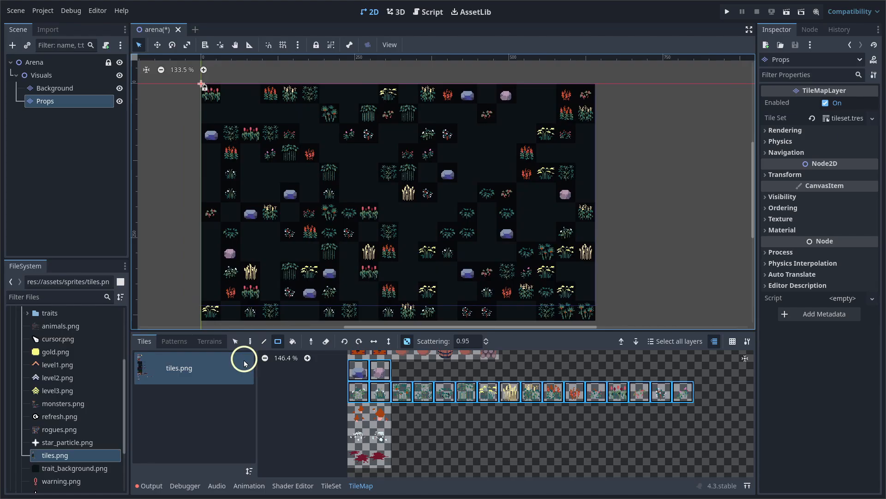
Erase several leftover rock, flower and plant props by hand and save the arena scene
left_click(250, 342)
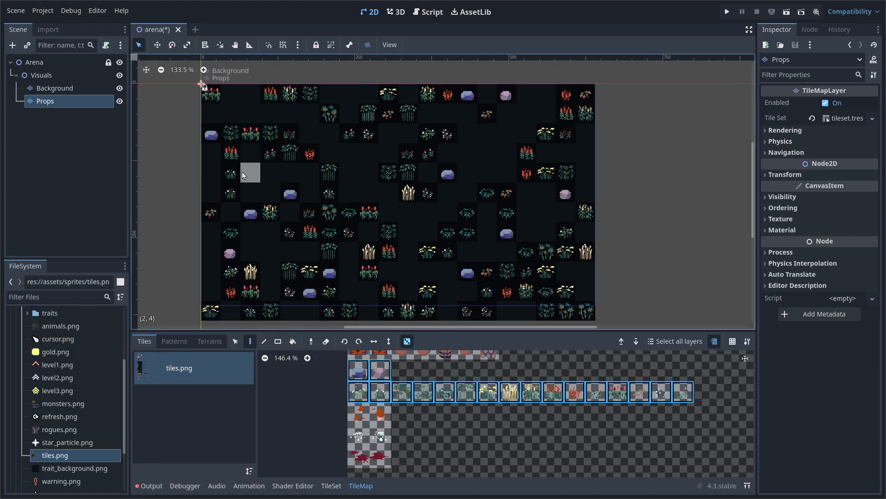
left_click(212, 136)
mouse_move(248, 133)
right_mouse_down()
mouse_move(234, 148)
mouse_move(269, 93)
mouse_move(252, 150)
mouse_move(257, 220)
mouse_move(168, 212)
mouse_move(380, 208)
mouse_move(422, 184)
mouse_move(350, 119)
mouse_move(467, 95)
mouse_move(583, 317)
mouse_move(570, 98)
mouse_move(409, 154)
right_mouse_up()
scroll(444, 247, "down", 1)
middle_click_drag(444, 247, 425, 263)
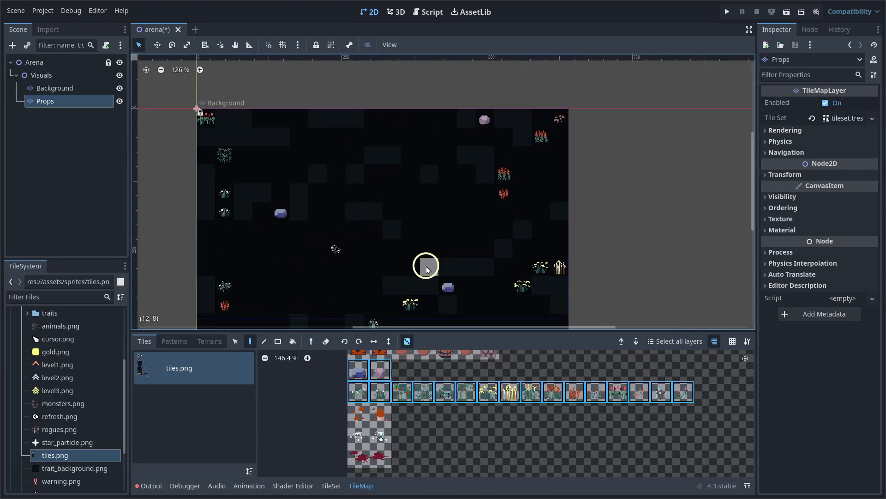
right_click_drag(425, 264, 466, 305)
scroll(462, 248, "down", 1)
middle_click_drag(462, 248, 472, 212)
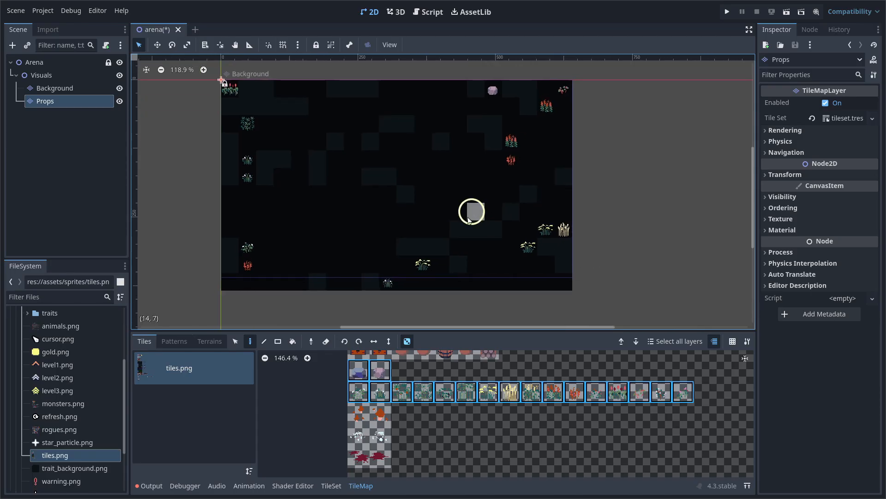
right_click_drag(374, 280, 384, 284)
middle_click_drag(400, 221, 379, 253)
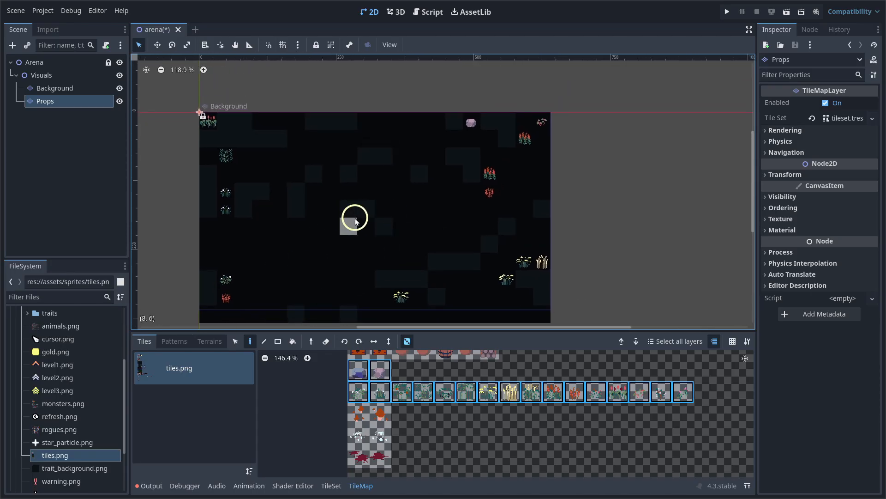
key("ctrl+s")
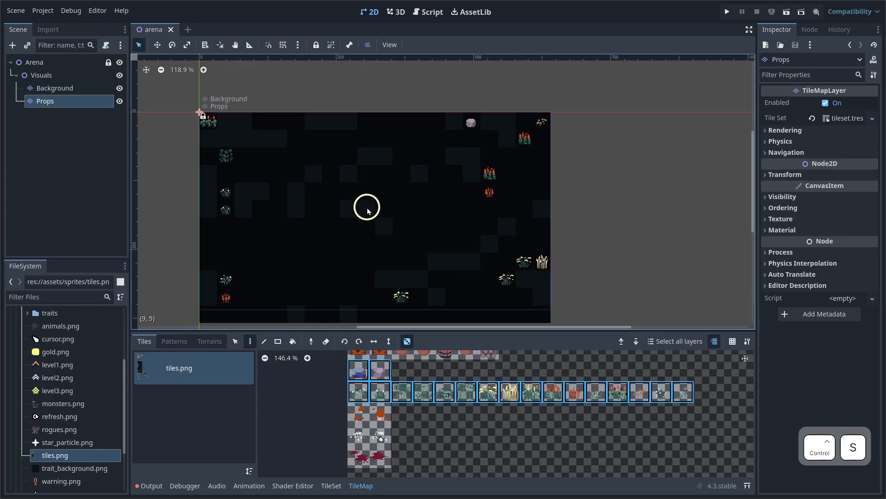
Run the project with the current arena scene as main scene, then close the game window
left_click(727, 11)
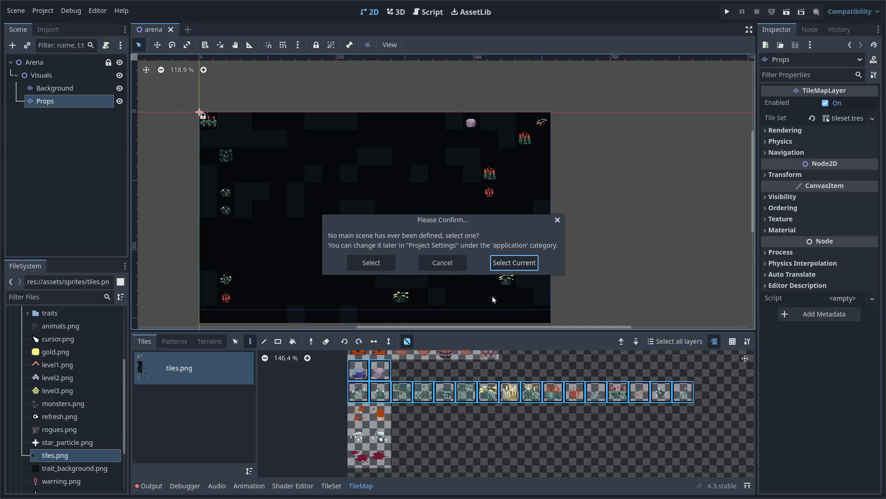
left_click(515, 267)
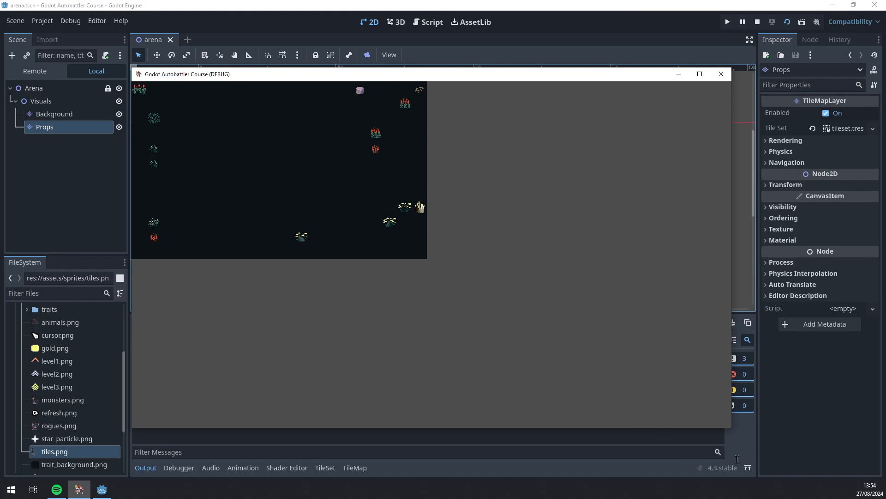
left_click(700, 76)
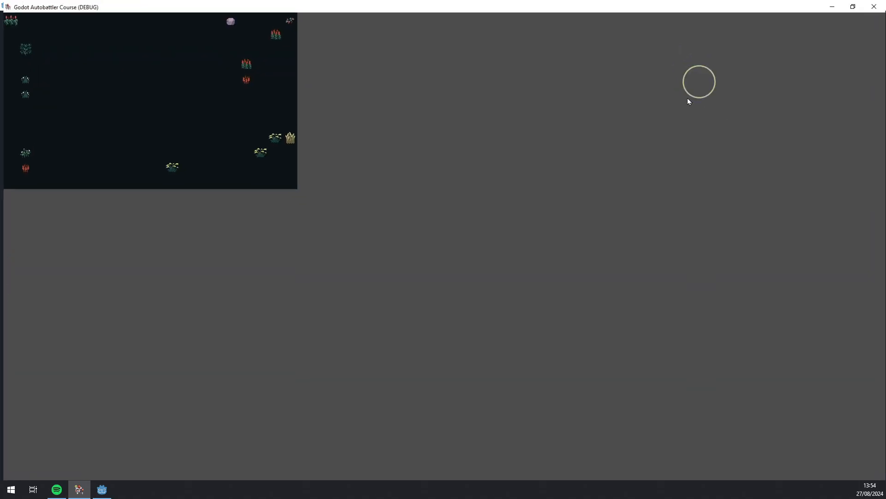
left_click(854, 6)
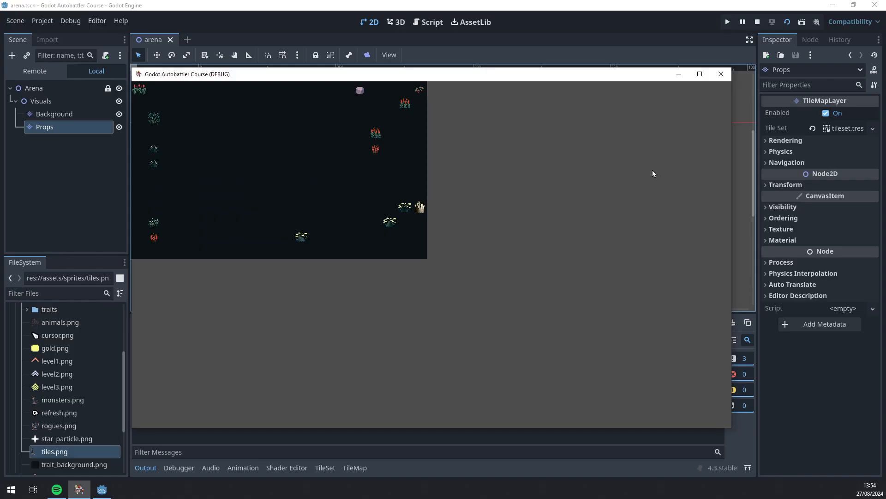
left_click(721, 75)
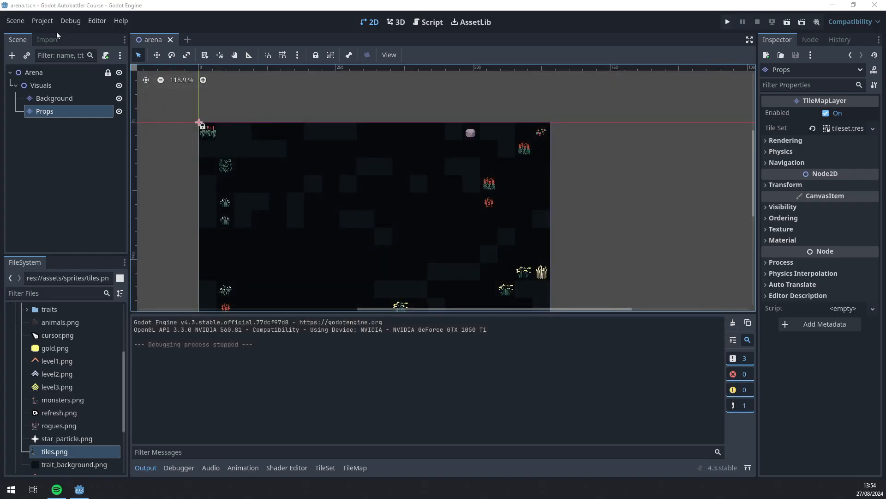
In Project Settings under Display > Window, set Stretch Mode to viewport
left_click(42, 21)
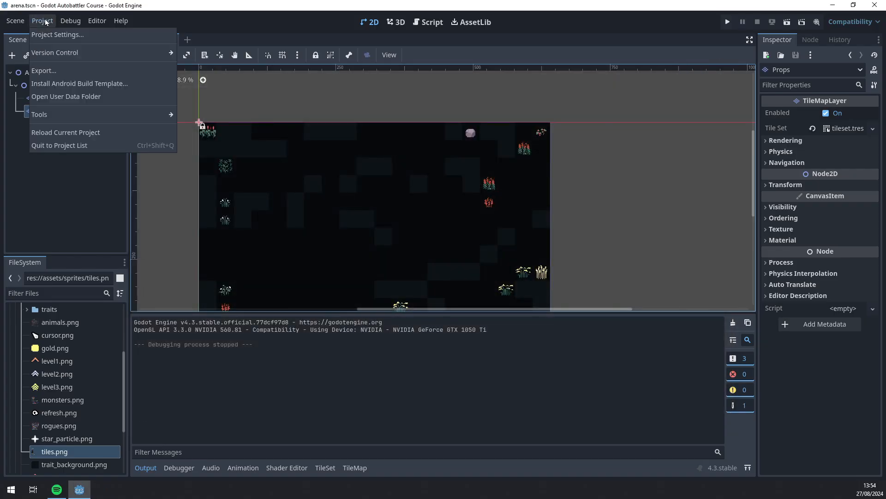
left_click(80, 37)
left_click(208, 171)
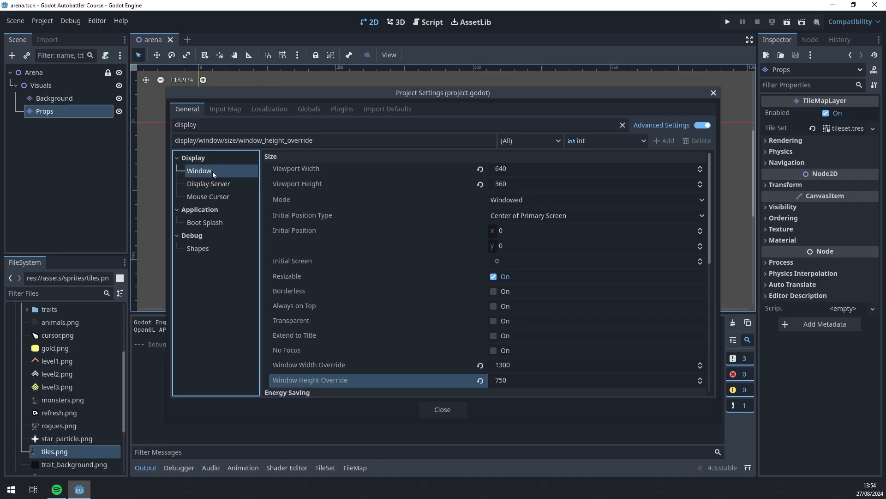
scroll(424, 295, "down", 5)
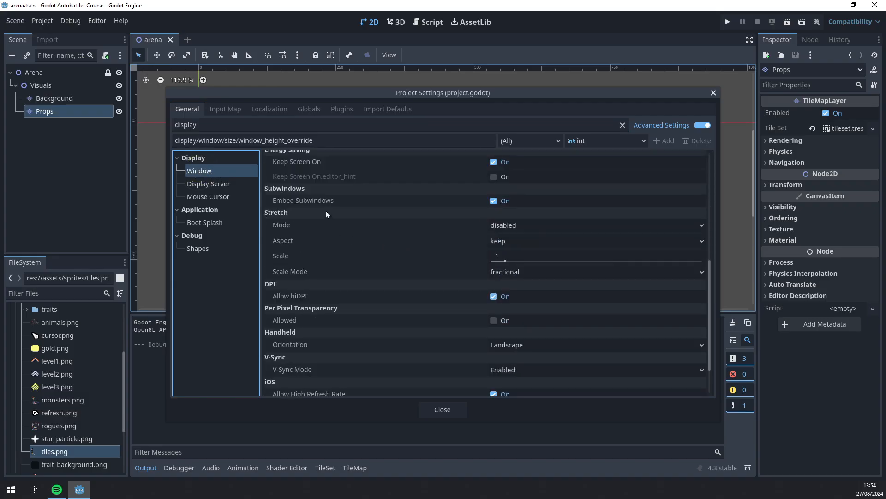
left_click(515, 226)
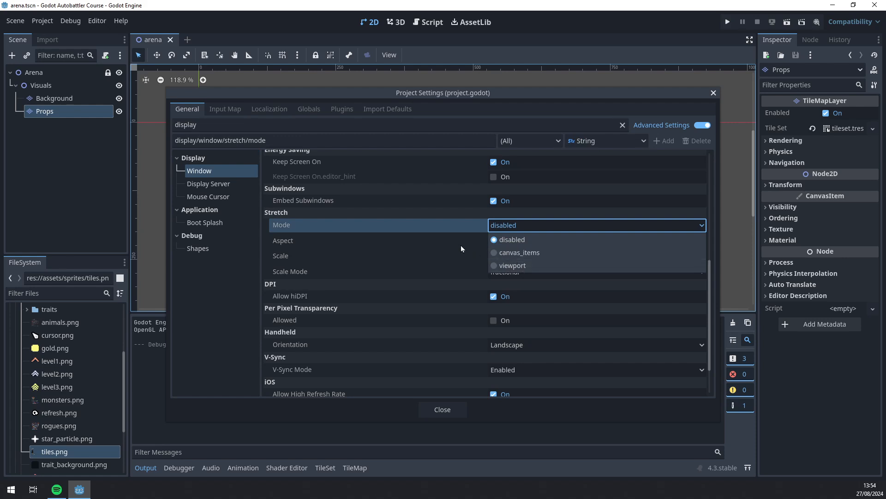
left_click(514, 266)
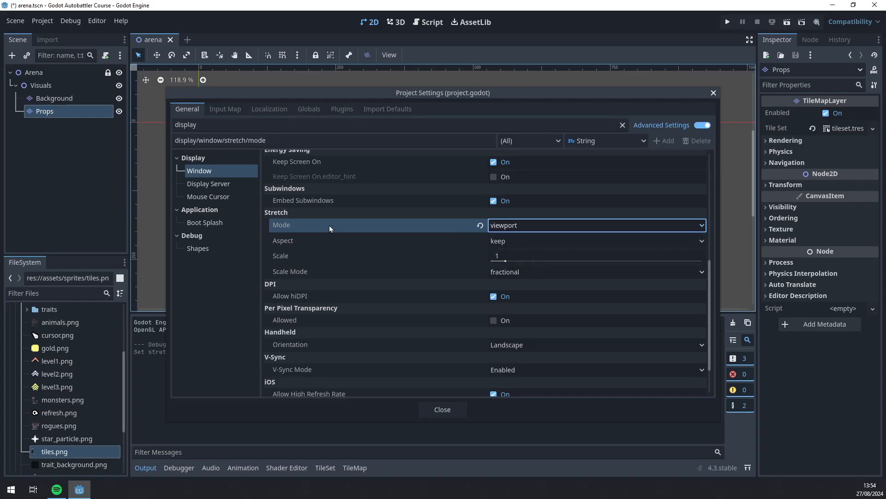
Leave Stretch Aspect at keep, set Scale Mode to integer, and close Project Settings
mouse_move(329, 228)
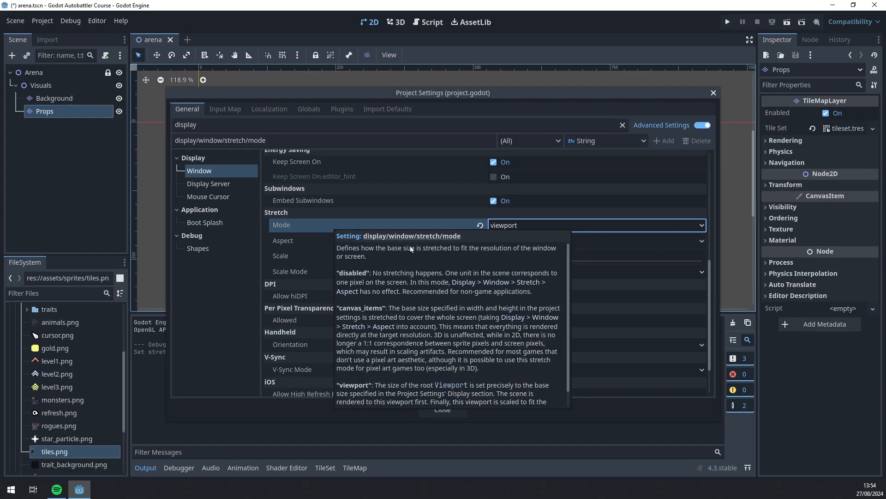
scroll(441, 286, "down", 3)
scroll(442, 287, "up", 4)
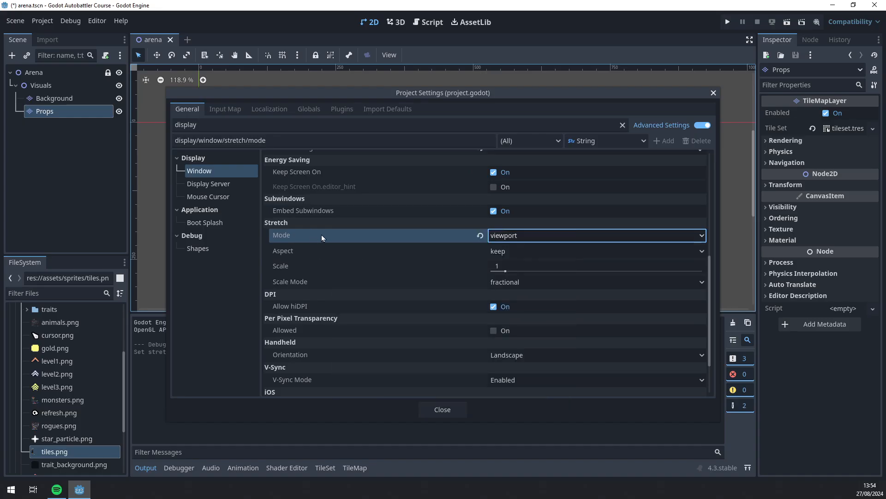
left_click(508, 251)
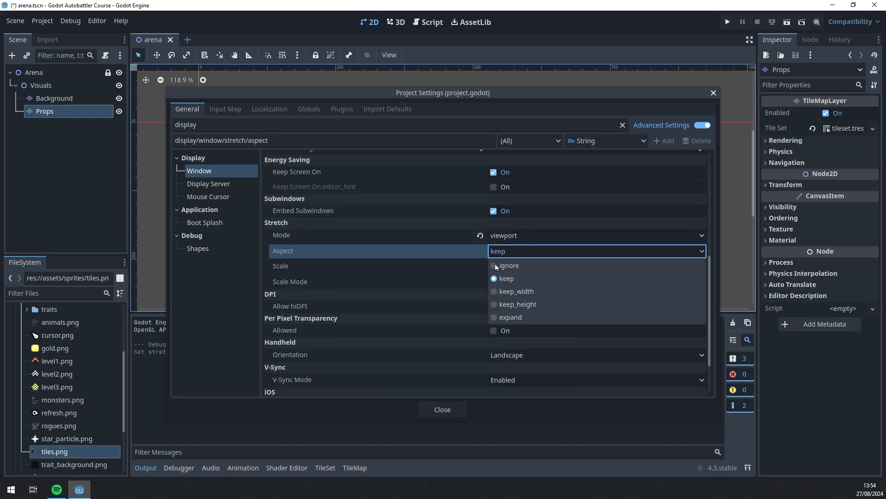
left_click(516, 252)
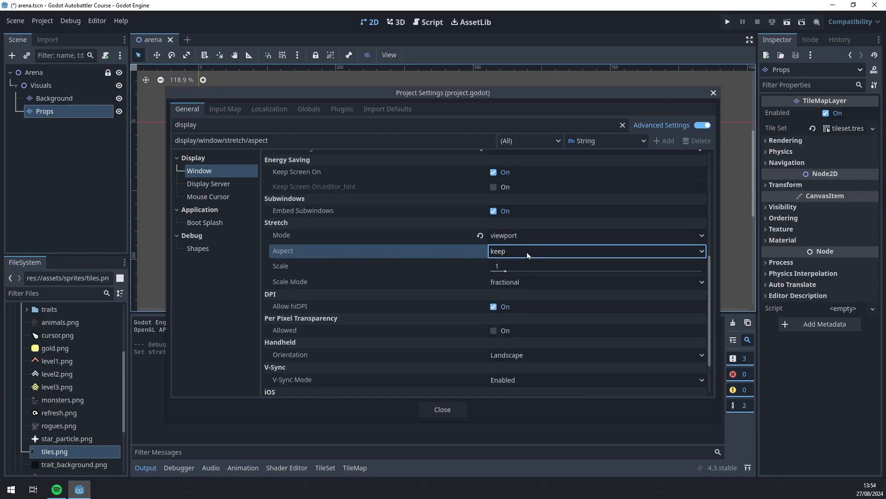
mouse_move(445, 281)
left_click(499, 284)
left_click(523, 308)
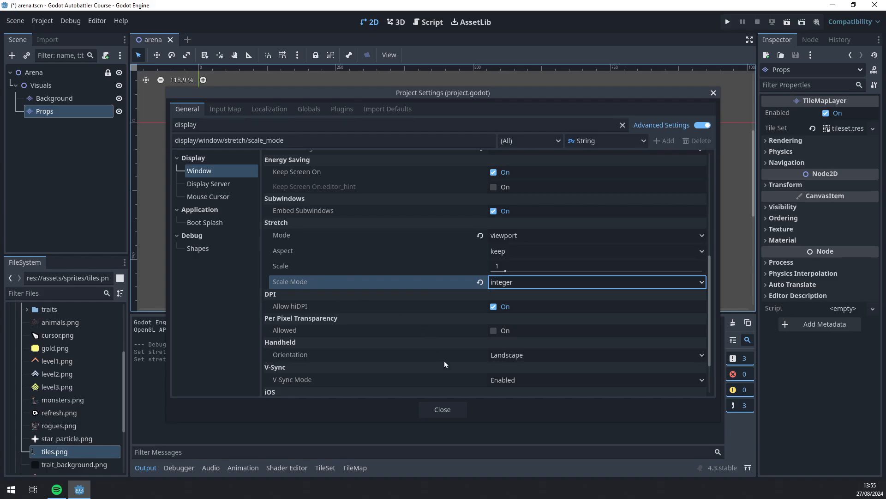
left_click(443, 410)
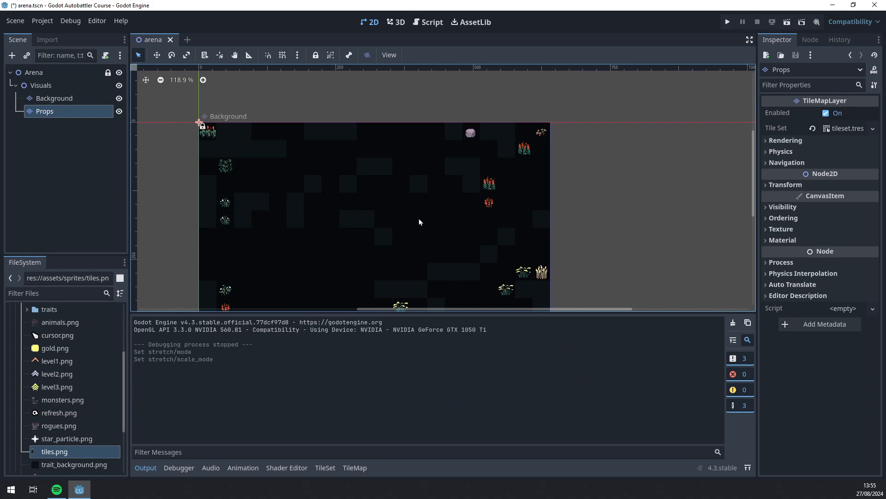
key("F5")
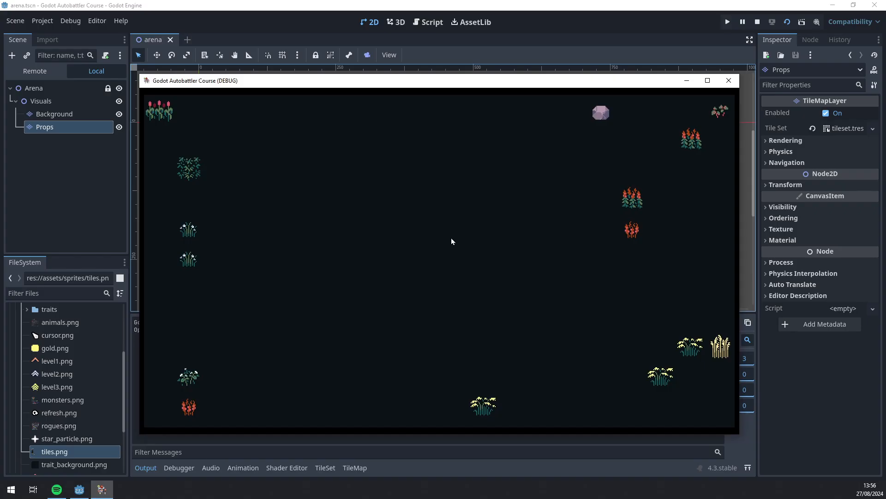
left_click(708, 80)
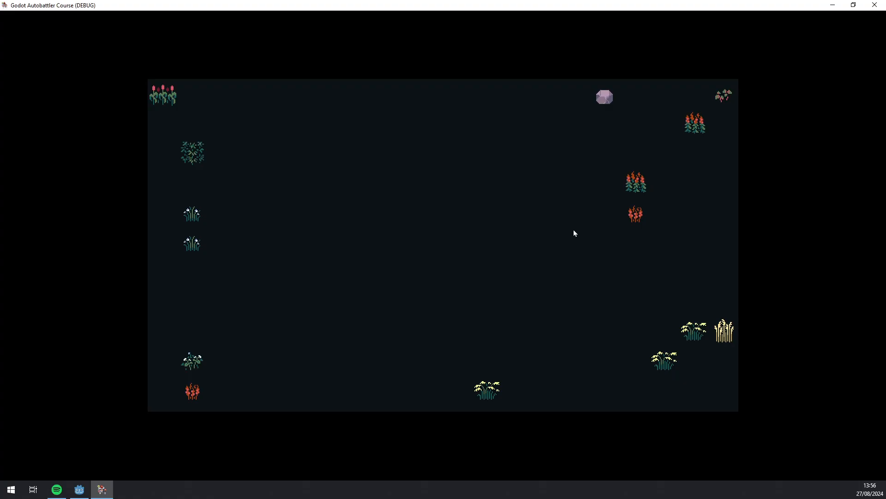
left_click(855, 6)
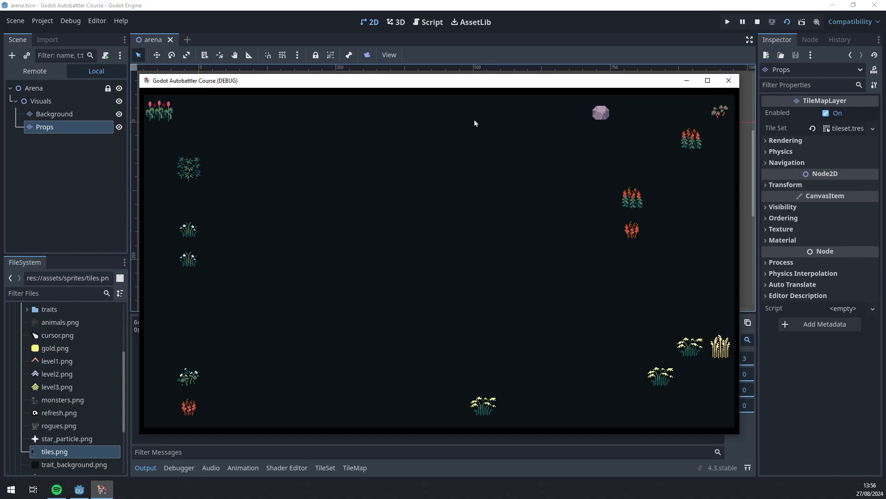
left_click_drag(471, 85, 472, 68)
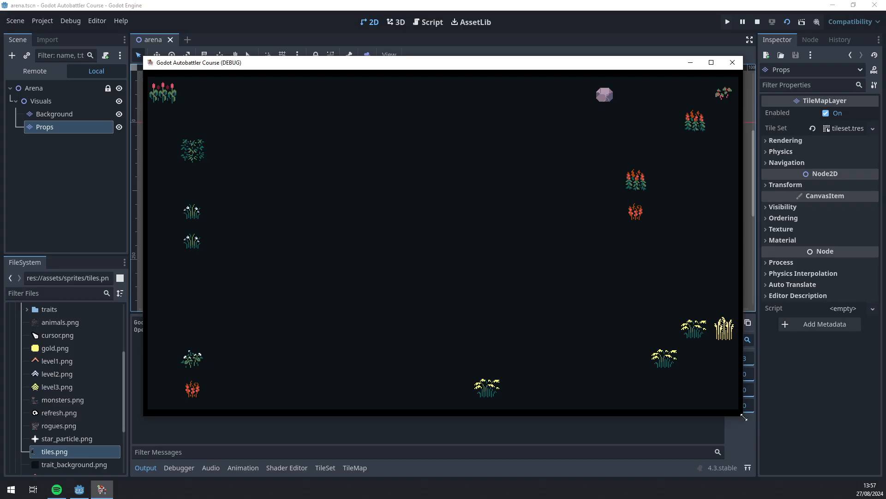
left_click_drag(744, 417, 743, 437)
left_click(735, 62)
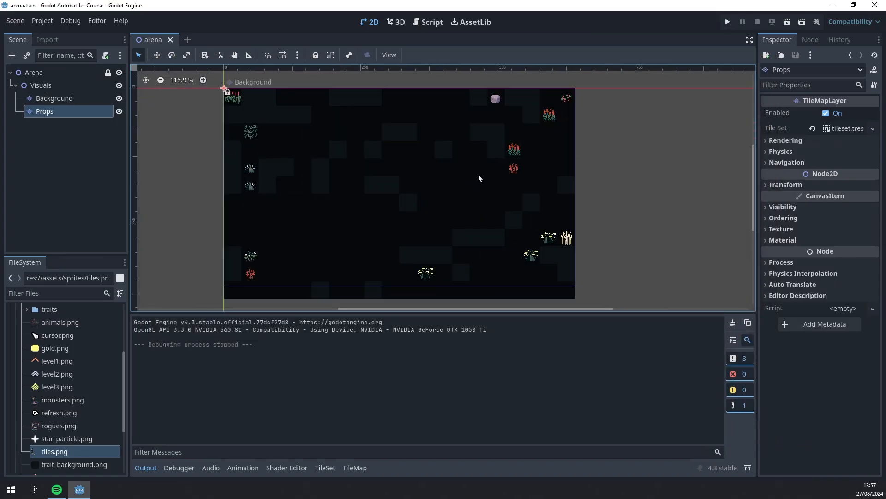
Open the TileMap editor for the Props layer and briefly hide then re-show Props
left_click(325, 468)
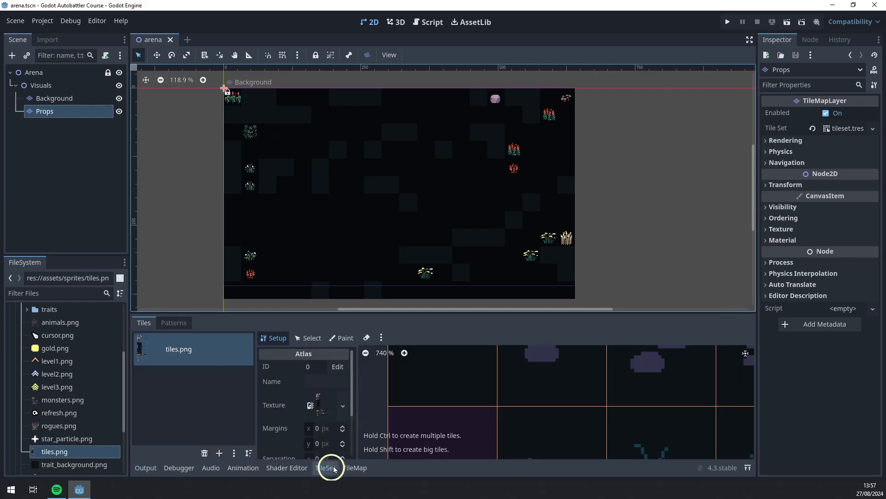
middle_click_drag(444, 244, 373, 225)
scroll(402, 221, "down", 6)
scroll(385, 203, "up", 6)
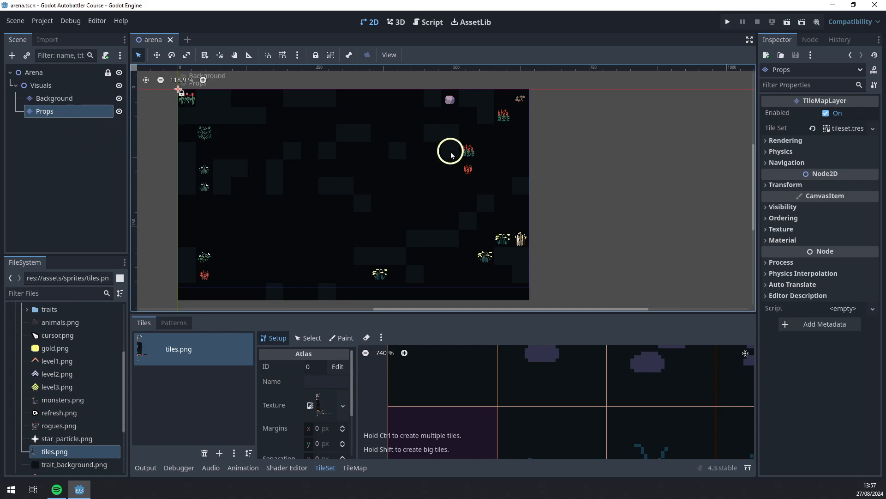
middle_click_drag(326, 161, 353, 164)
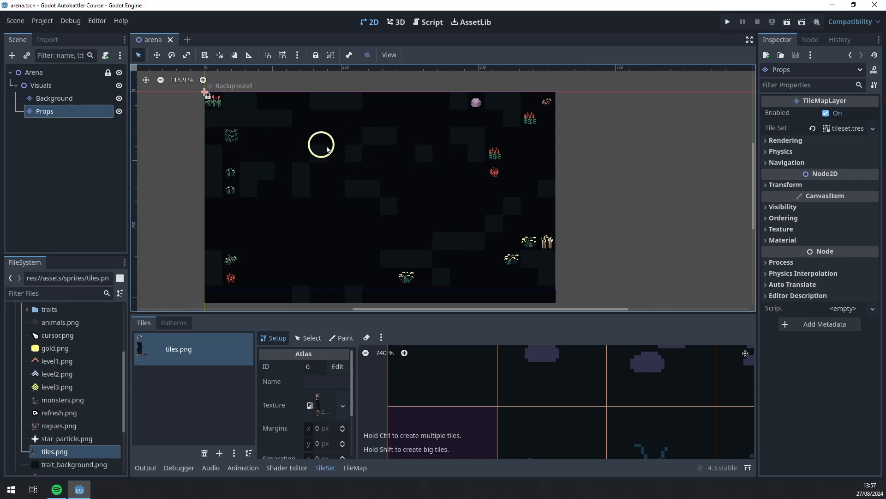
left_click(120, 115)
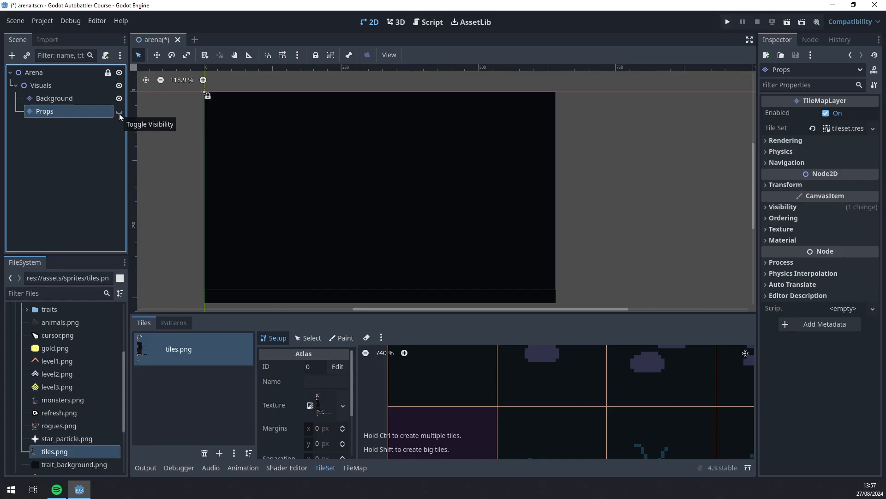
left_click(119, 112)
scroll(348, 171, "up", 8)
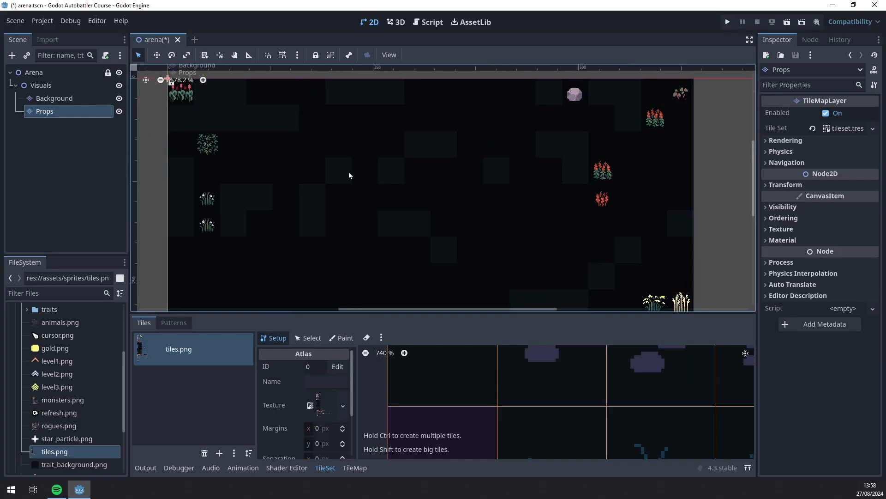
middle_click_drag(266, 165, 403, 249)
scroll(375, 196, "down", 2)
scroll(404, 249, "down", 1)
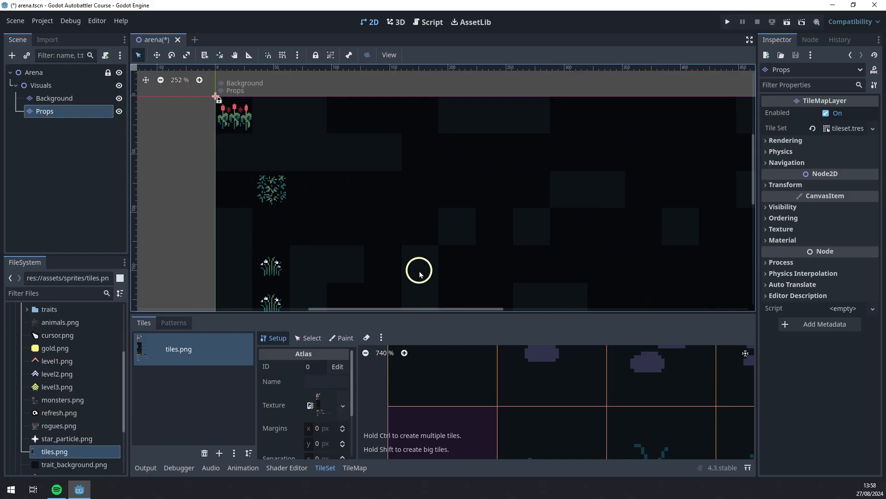
Use the TileMap Selection tool on Props to delete the first large block of dark filler tiles
left_click(368, 468)
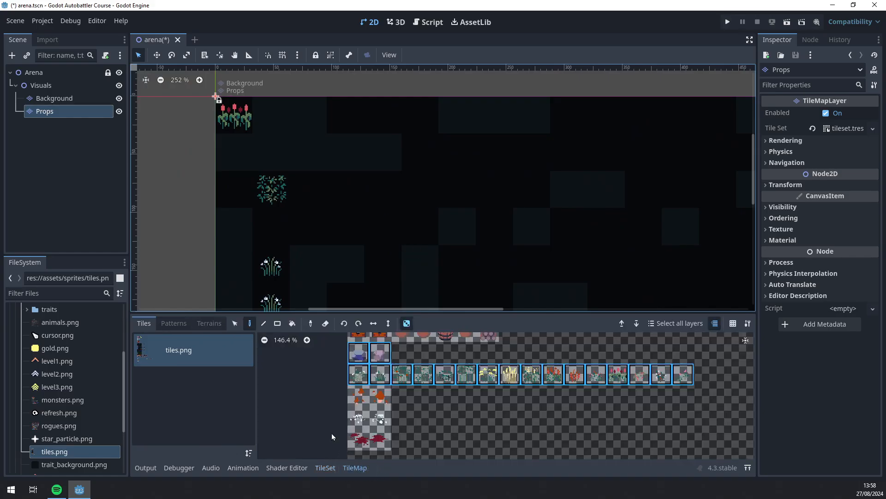
left_click(235, 323)
left_click_drag(269, 113, 411, 170)
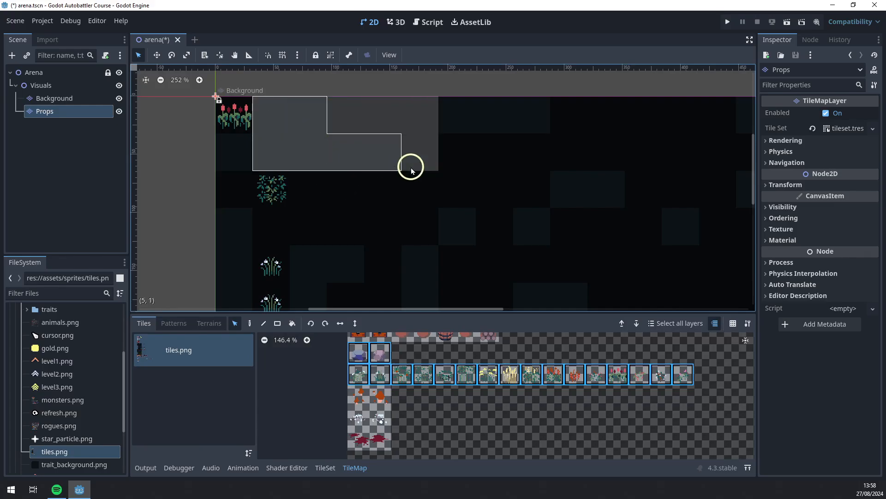
left_click(411, 168)
left_click_drag(457, 113, 589, 276)
key("Delete")
Delete the remaining dark filler tiles in the left column and leftover blocks
left_click_drag(235, 151, 229, 352)
middle_click_drag(399, 289, 464, 153)
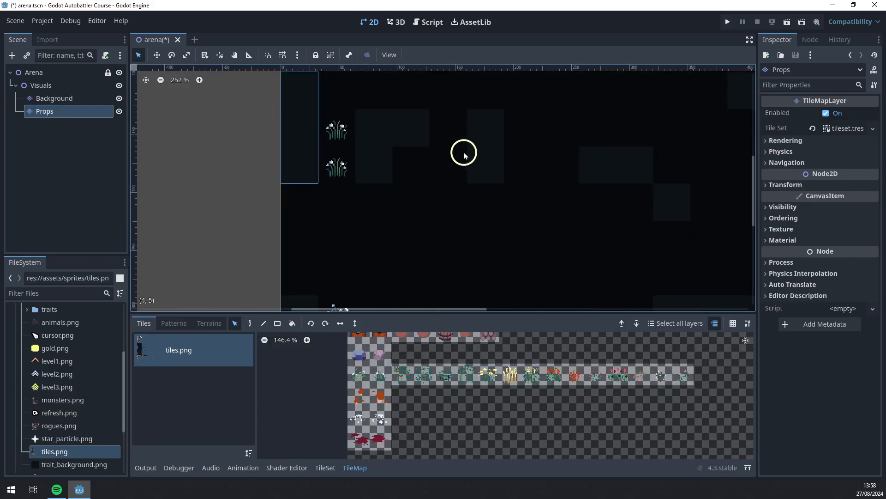
scroll(464, 156, "down", 4)
key("Delete")
left_click_drag(393, 129, 594, 228)
key("Delete")
scroll(556, 226, "down", 1)
middle_click_drag(552, 287, 314, 296)
scroll(556, 227, "down", 4)
middle_click_drag(471, 231, 523, 148)
left_click_drag(530, 141, 372, 210)
key("Delete")
Frame the whole arena and switch between Background and Props to check the cleanup
scroll(592, 209, "down", 4)
middle_click_drag(593, 209, 605, 270)
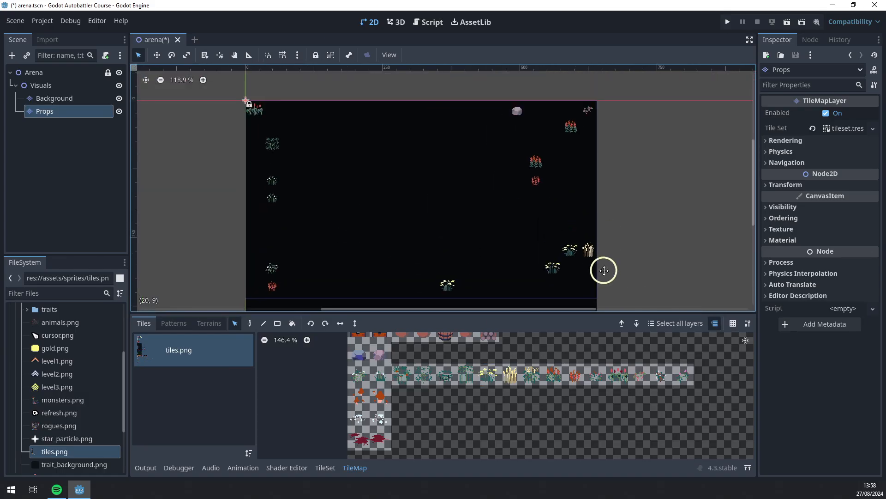
scroll(605, 270, "up", 1)
scroll(489, 196, "down", 1)
scroll(477, 222, "up", 1)
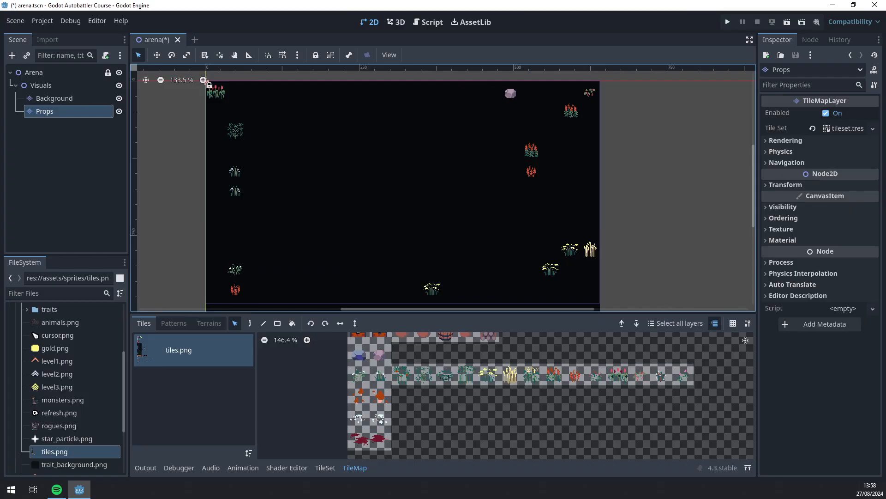
left_click(46, 98)
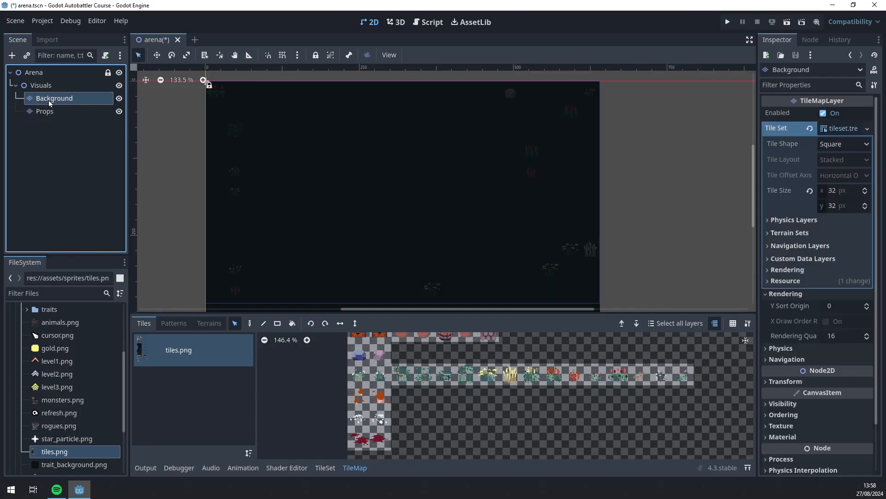
left_click(67, 115)
middle_click_drag(393, 194, 368, 191)
left_click(69, 162)
left_click(74, 112)
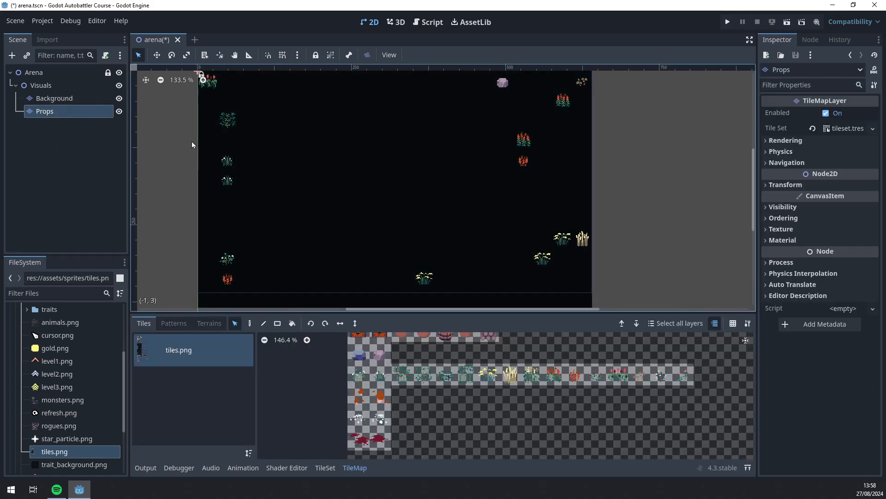
Duplicate the Props layer with Ctrl+D and rename the copy to Walls
key("ctrl+d")
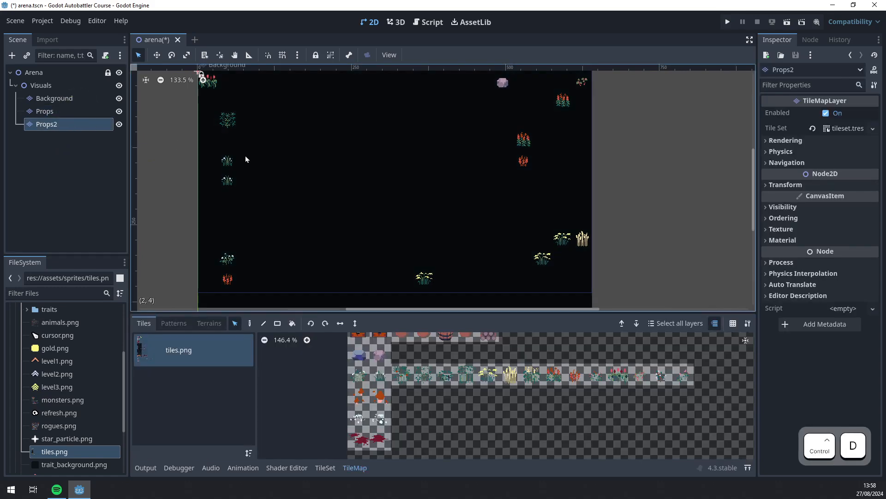
double_click(65, 123)
type("Walls")
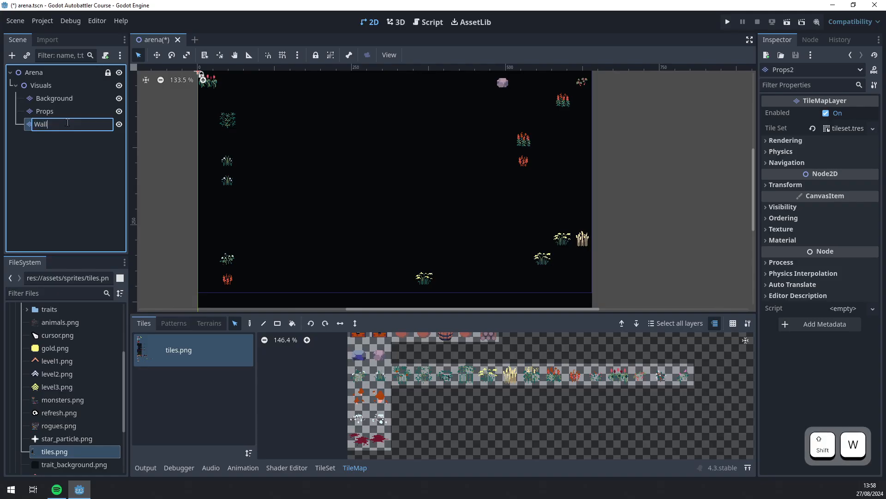
key("Return")
Make the editor fullscreen, select the Walls layer and hide Props
key("shift+F11")
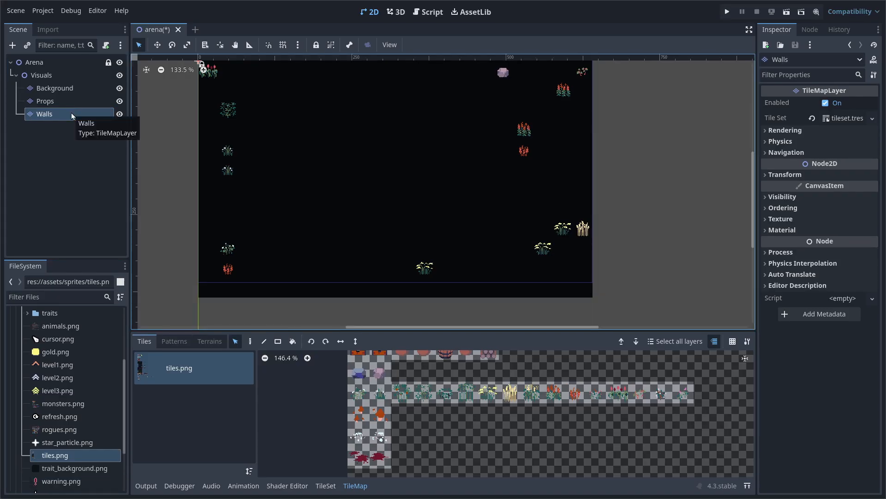
scroll(387, 160, "down", 1)
left_click(66, 115)
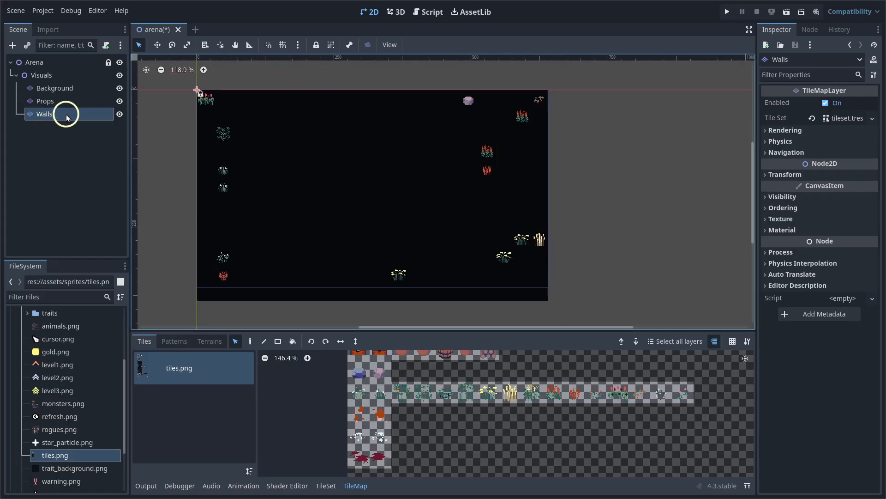
left_click(120, 101)
Box-select every copied tile on the Walls layer and delete them
left_click(120, 115)
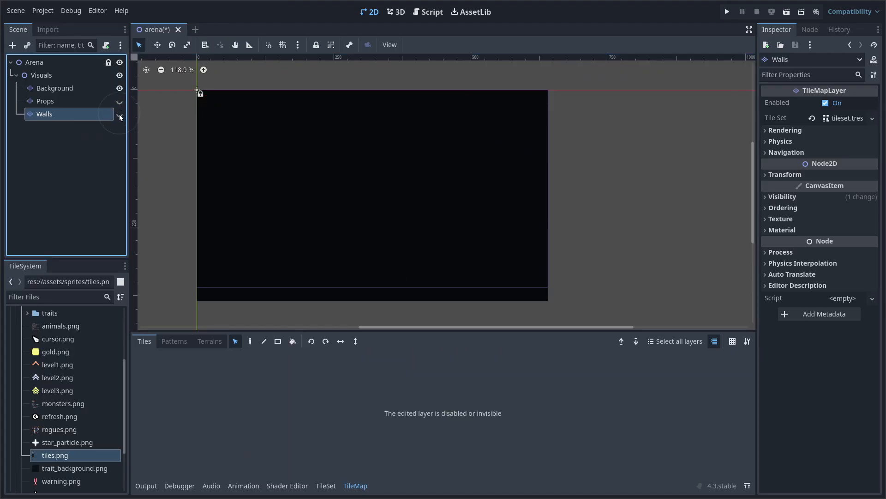
left_click(121, 115)
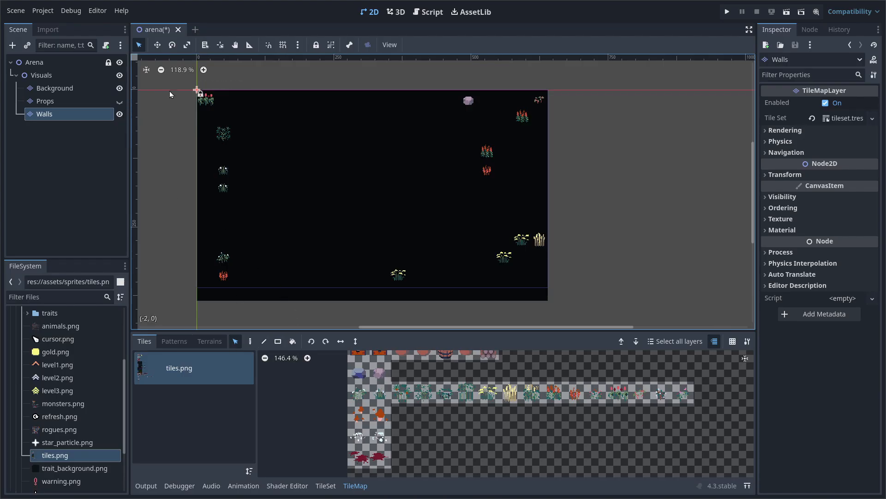
left_click_drag(169, 93, 564, 300)
key("Delete")
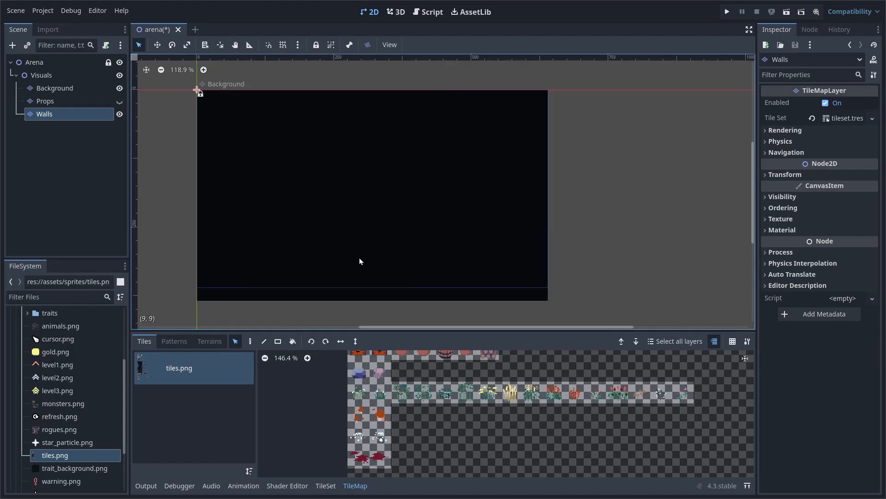
Turn on the tile grid over the arena canvas
left_click(733, 344)
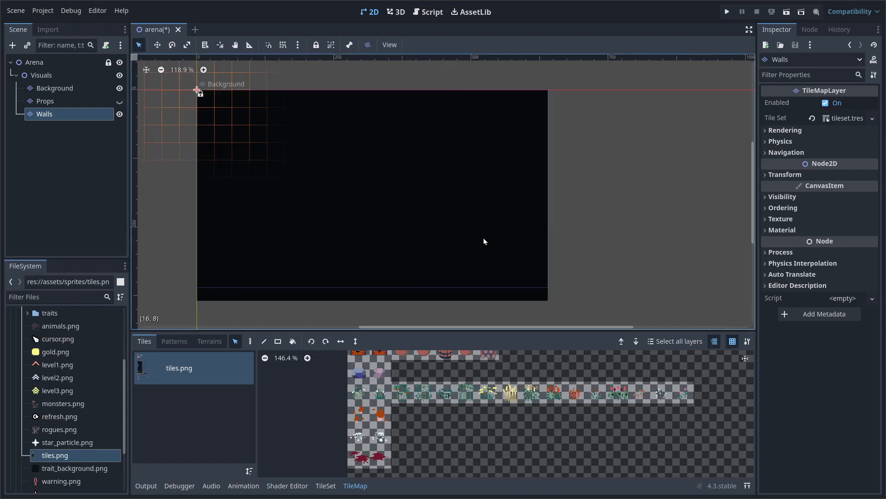
middle_click_drag(450, 210, 453, 222)
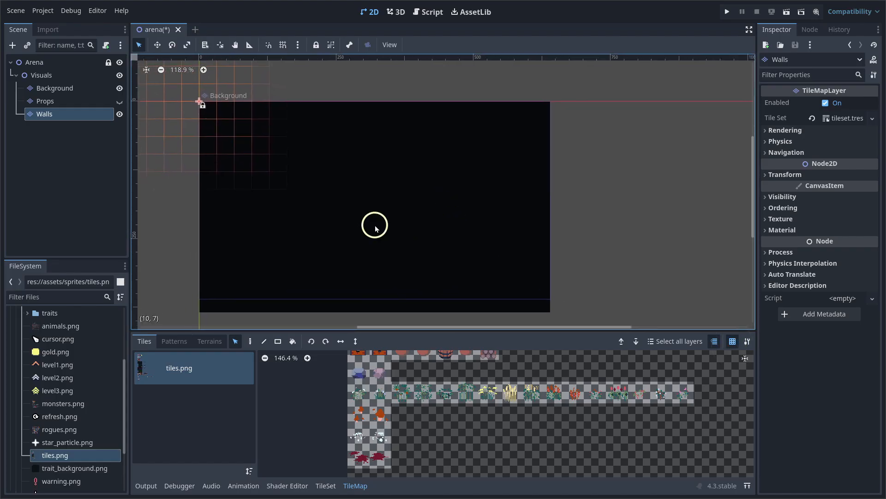
middle_click_drag(382, 214, 397, 206)
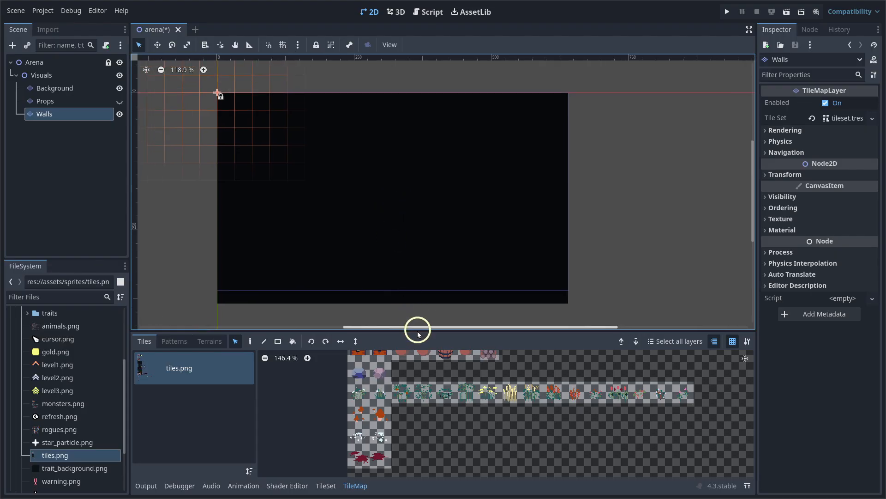
left_click_drag(417, 332, 418, 322)
Choose the blue stone tile from the tiles.png atlas and switch to the Paint tool
scroll(428, 426, "up", 3)
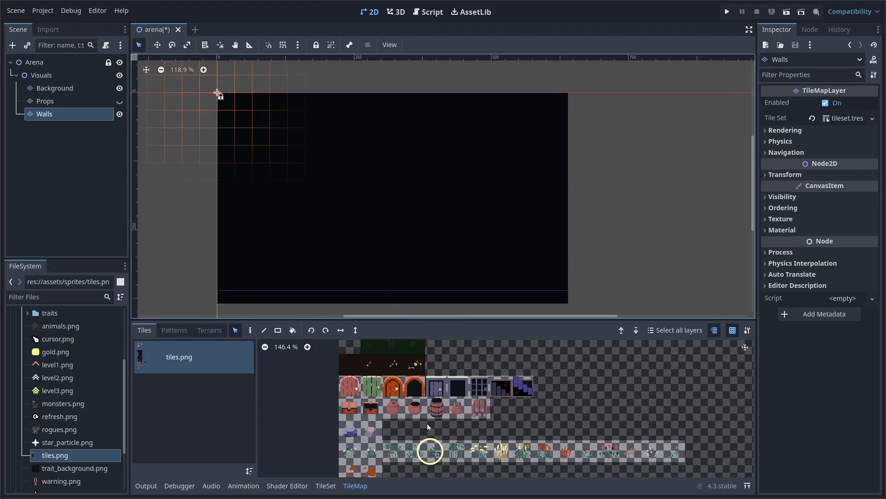
scroll(428, 426, "down", 10)
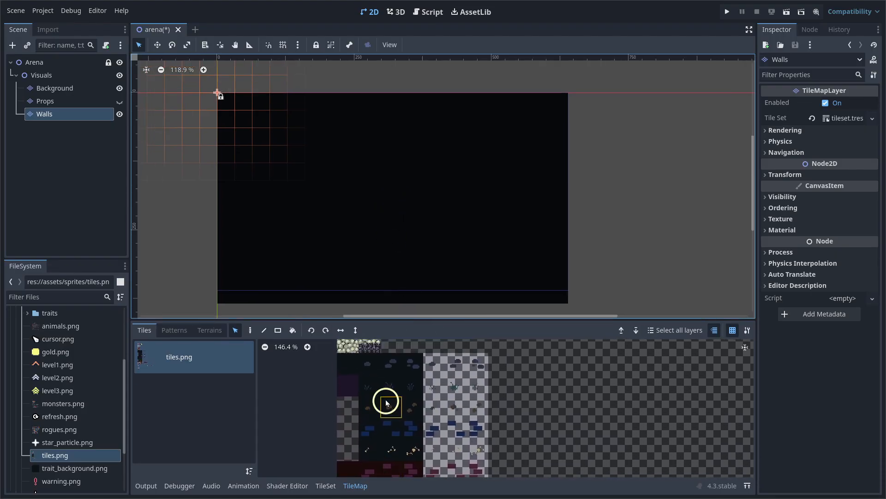
scroll(387, 403, "down", 10)
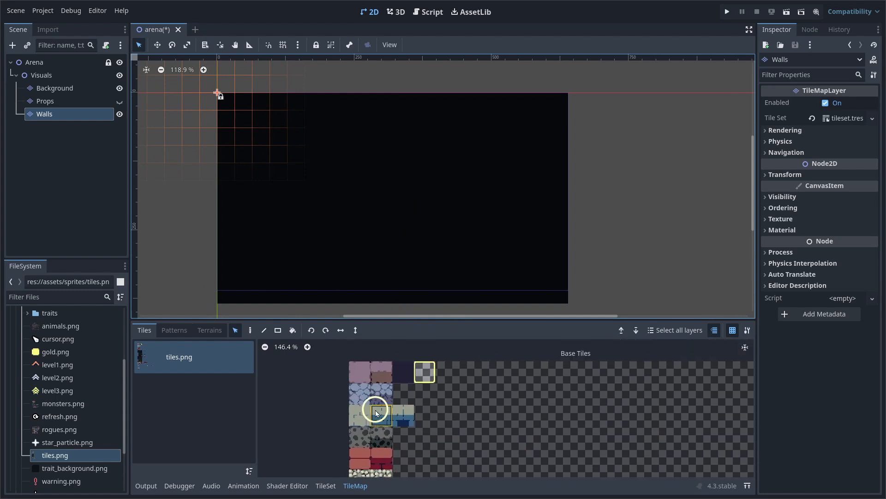
scroll(369, 402, "up", 4, "ctrl")
left_click(410, 386)
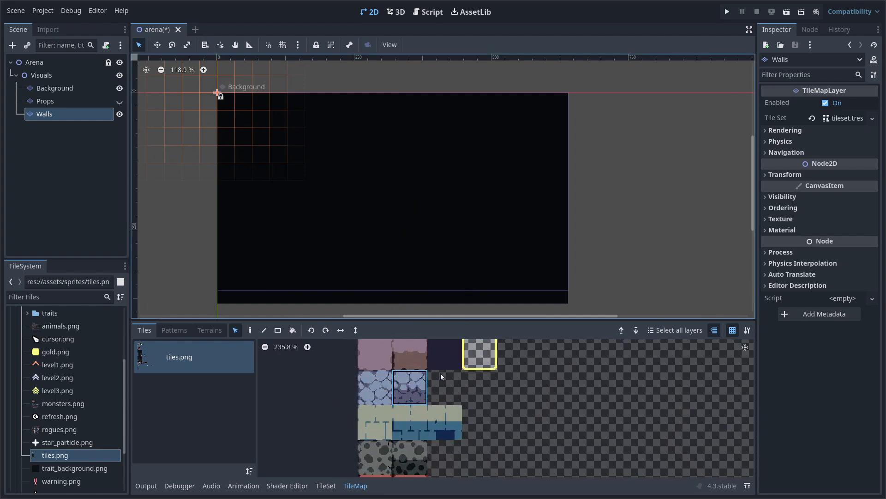
left_click(249, 330)
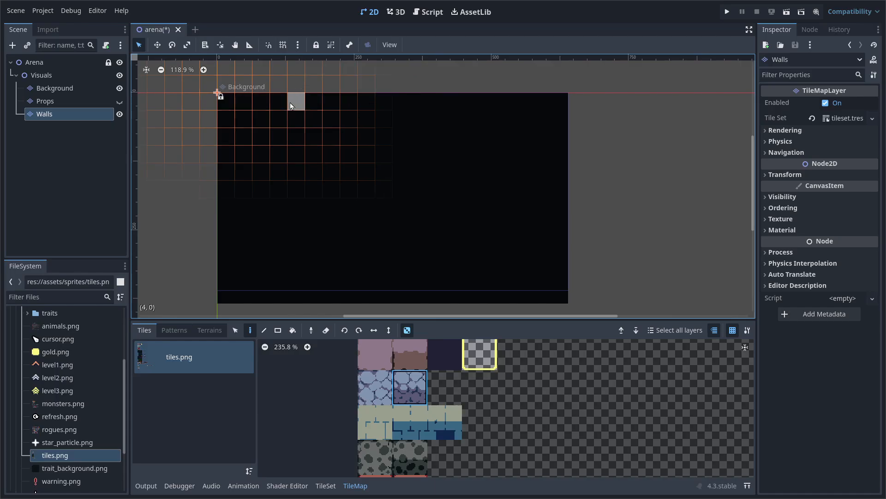
Paint the top stone wall row from (4,0) to (15,0), using the other blue stone at both ends
left_click(358, 98)
left_click_drag(294, 102, 490, 104)
left_click(325, 100)
left_click(489, 104)
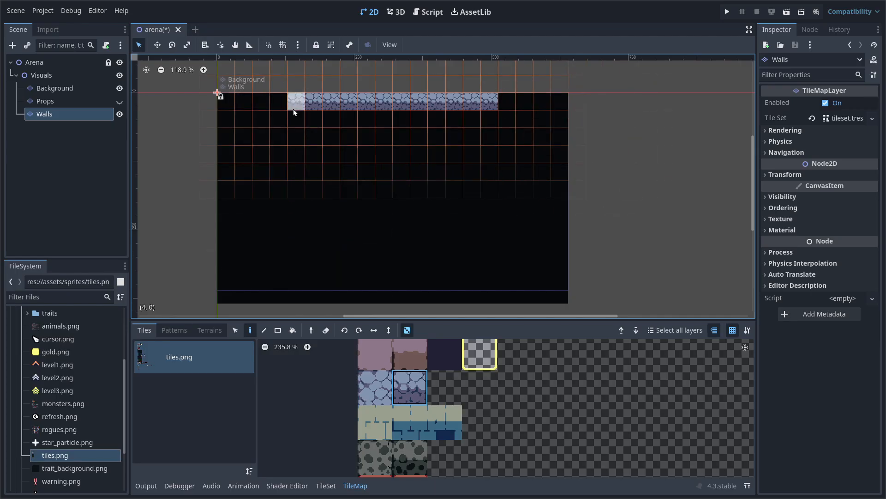
left_click(377, 387)
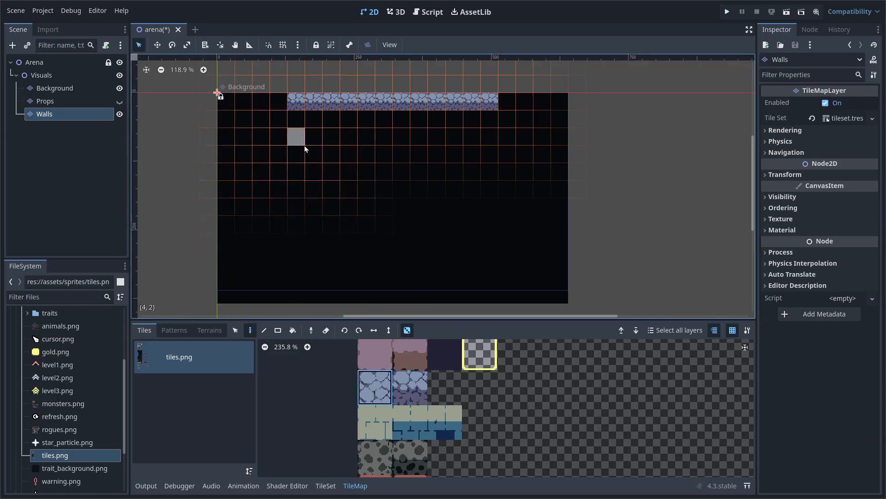
left_click(293, 103)
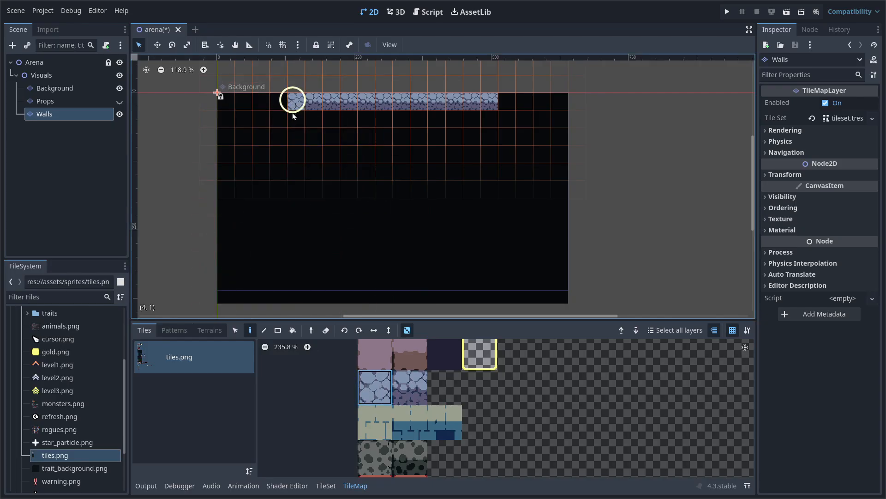
left_click(490, 101)
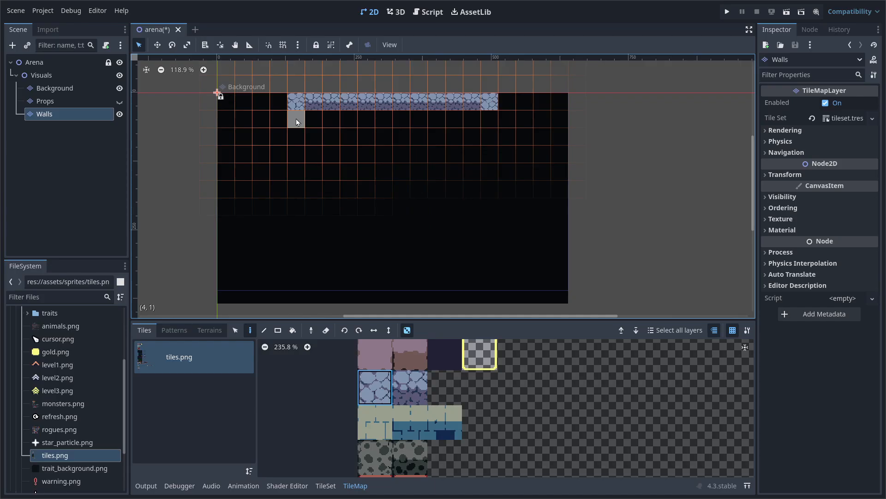
Paint the left wall down column 4 to (4,8) and one tile at (15,1)
left_click_drag(297, 122, 296, 244)
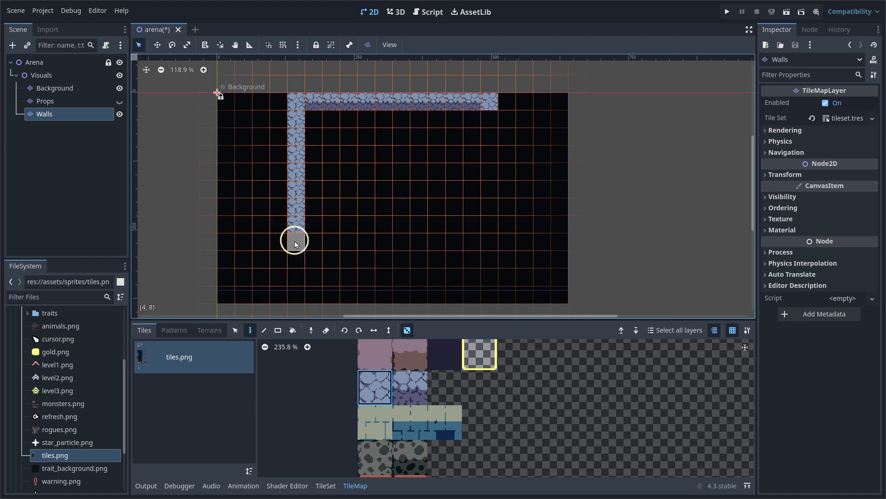
left_click(295, 241)
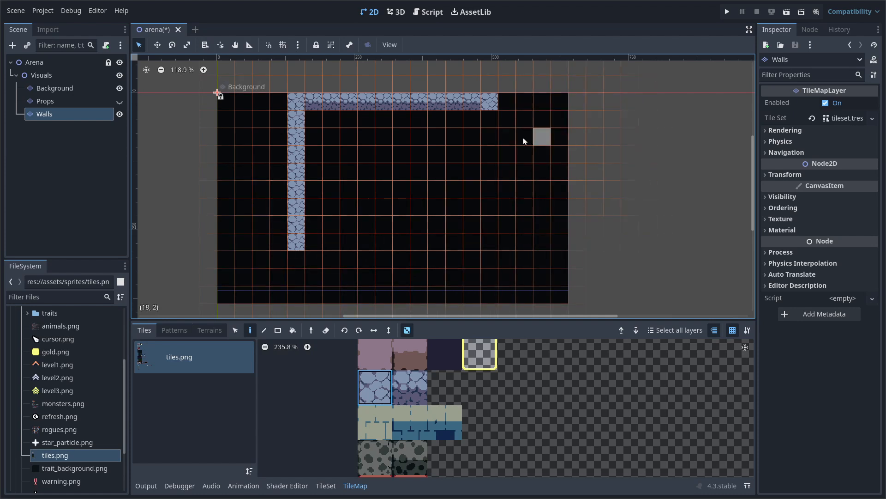
left_click(491, 128)
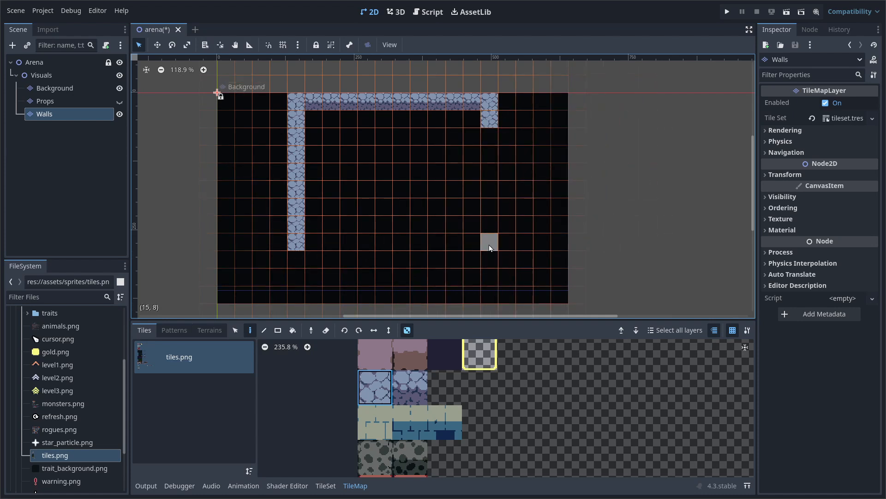
left_click(236, 331)
Copy the left wall column and paste it as the right wall
left_click_drag(290, 97, 298, 243)
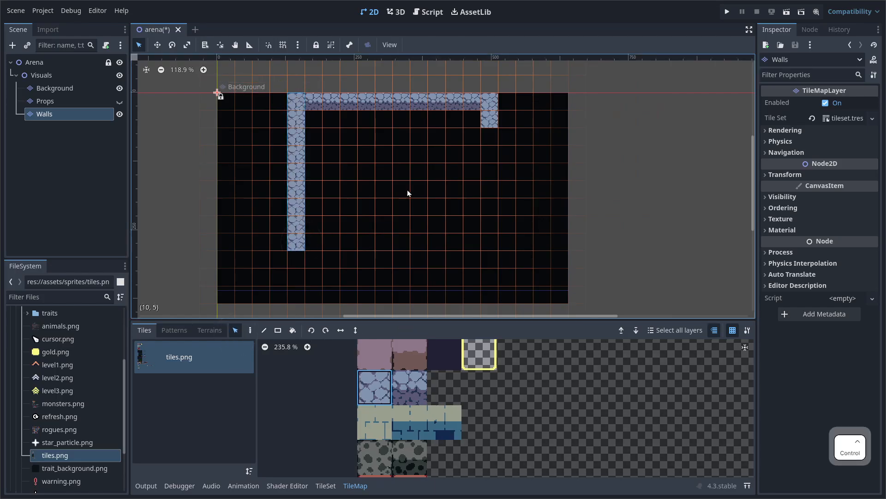
key("ctrl+c")
key("ctrl+v")
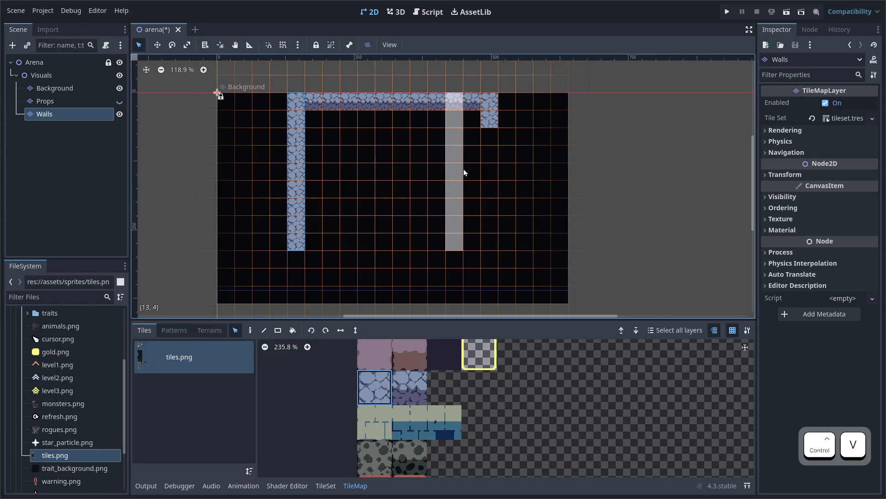
left_click(486, 172)
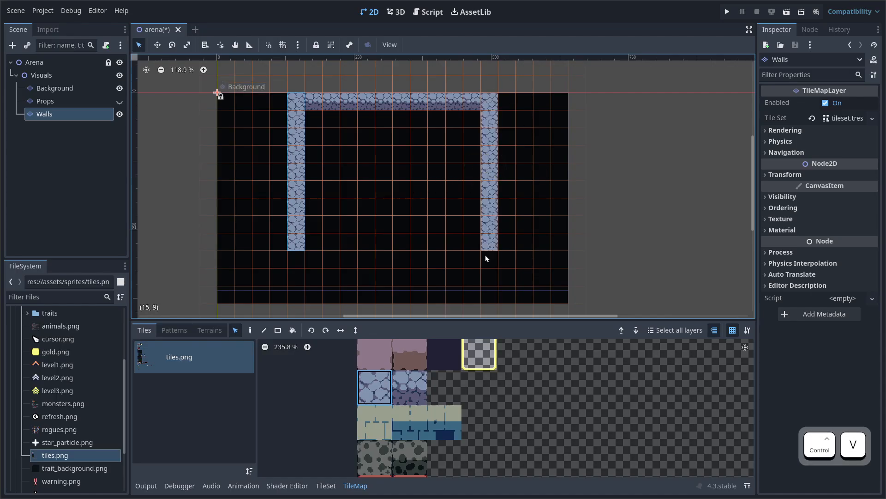
middle_click_drag(407, 220, 435, 225)
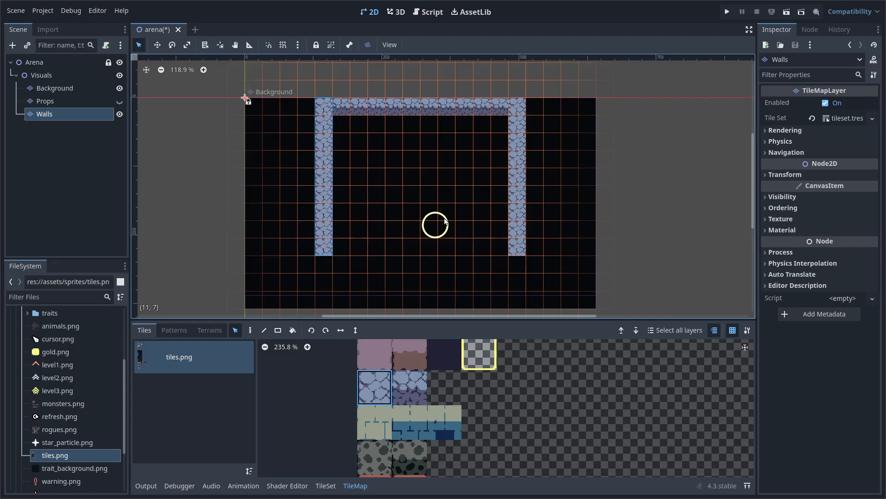
Copy the top wall row and paste it as the bottom wall
left_click_drag(345, 111, 502, 104)
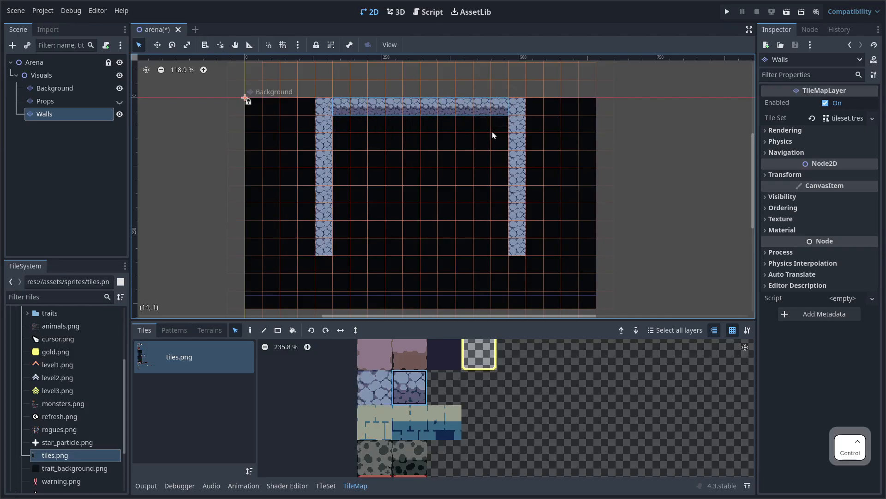
key("ctrl+c")
key("ctrl+v")
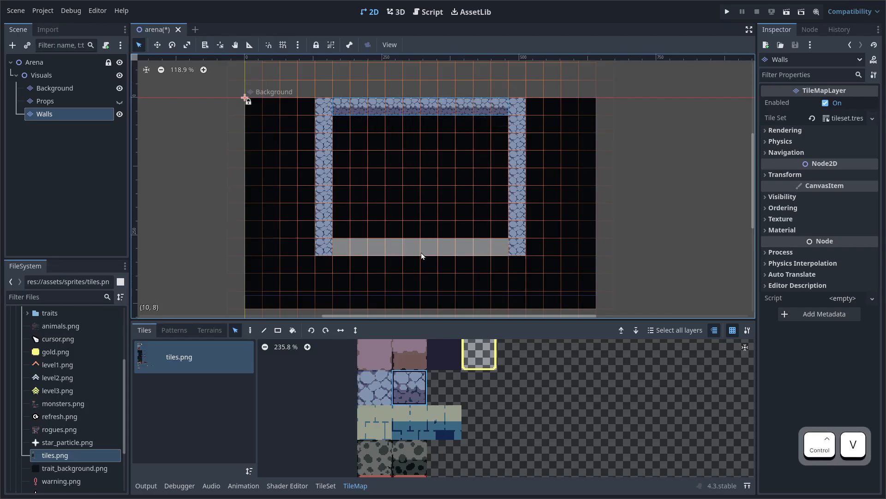
left_click(421, 255)
scroll(463, 273, "up", 3)
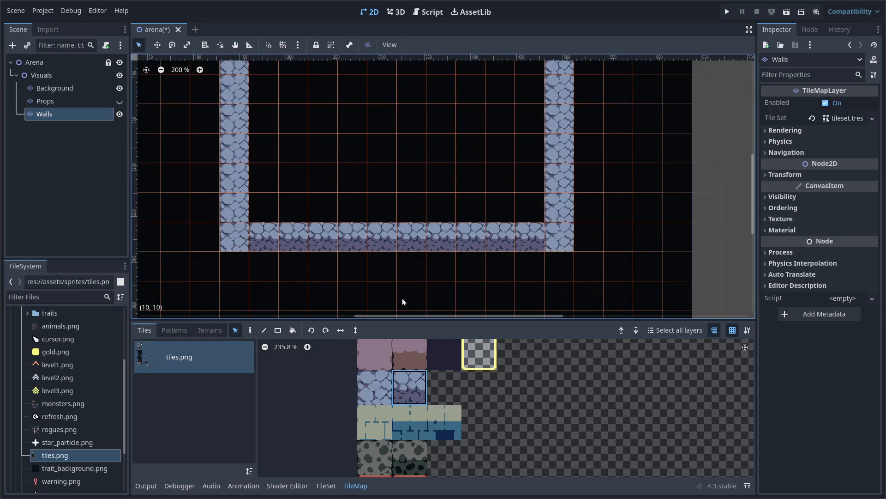
Pick a stone wall tile for painting and hide the canvas grid overlay
left_click(406, 389)
left_click(250, 330)
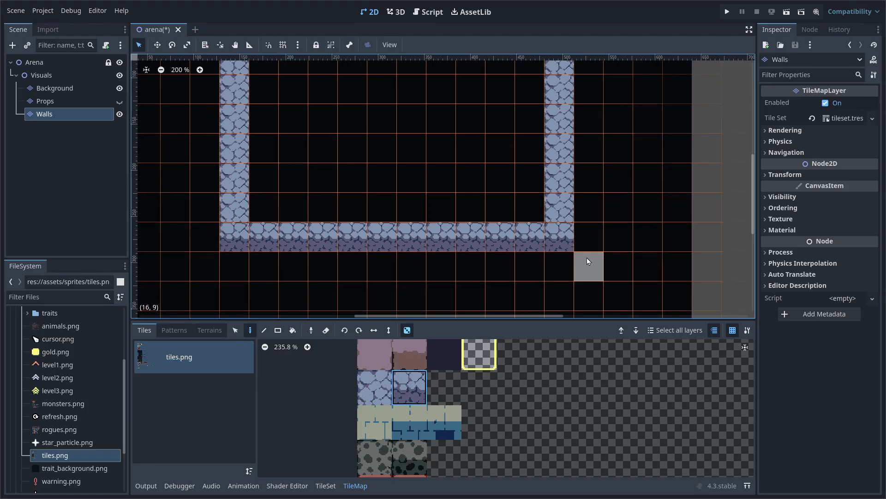
scroll(587, 262, "down", 6)
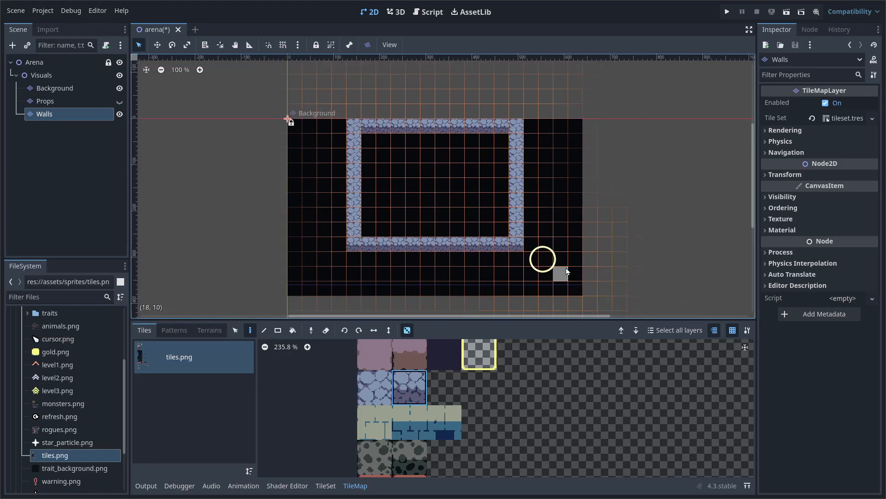
left_click(733, 329)
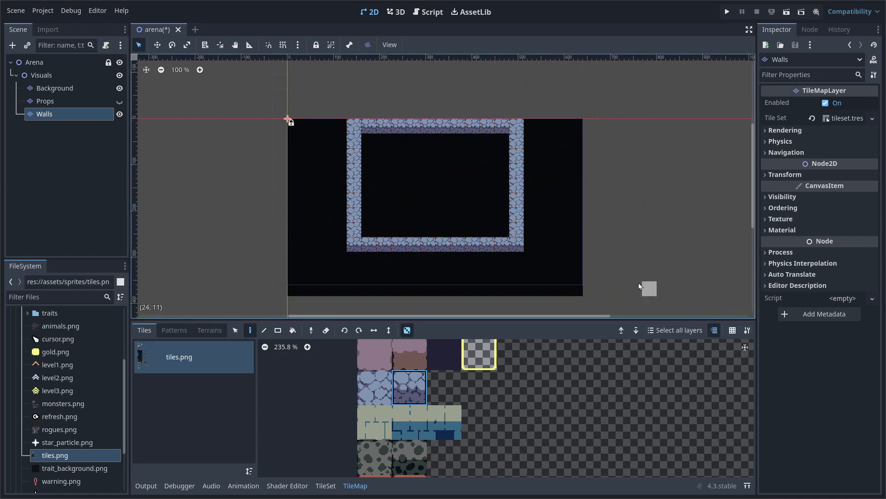
scroll(570, 257, "up", 3)
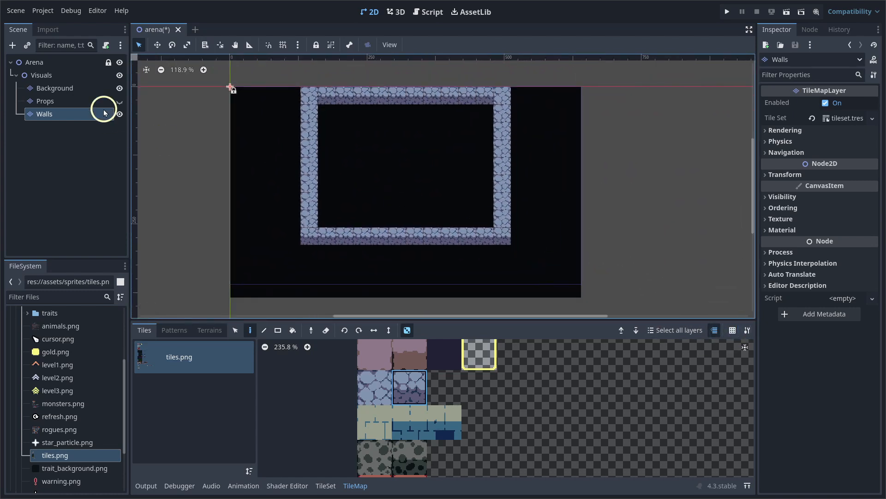
Show the Props layer again, then check Props, Background and Walls, ending on Walls
left_click(119, 101)
scroll(543, 222, "down", 1)
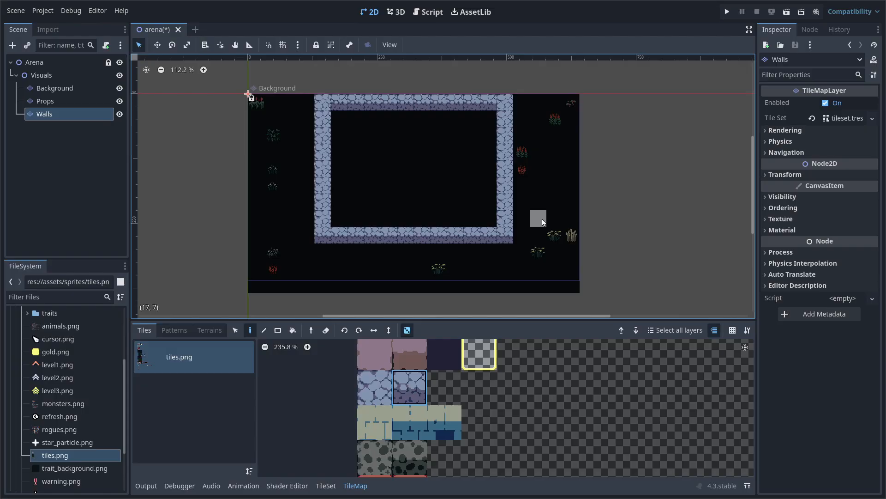
left_click(67, 98)
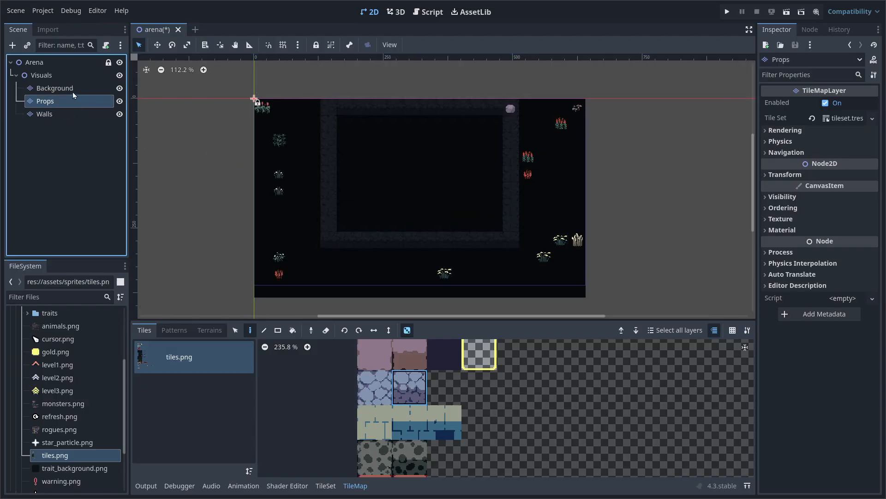
left_click(75, 90)
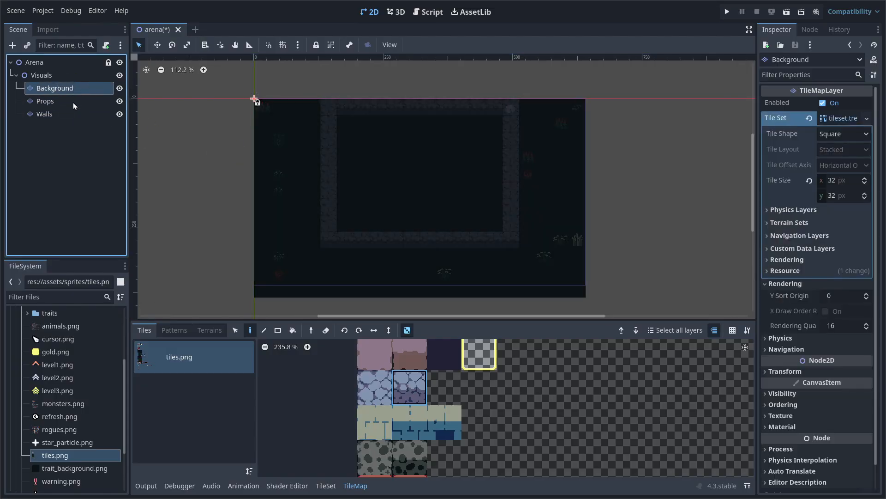
left_click(73, 102)
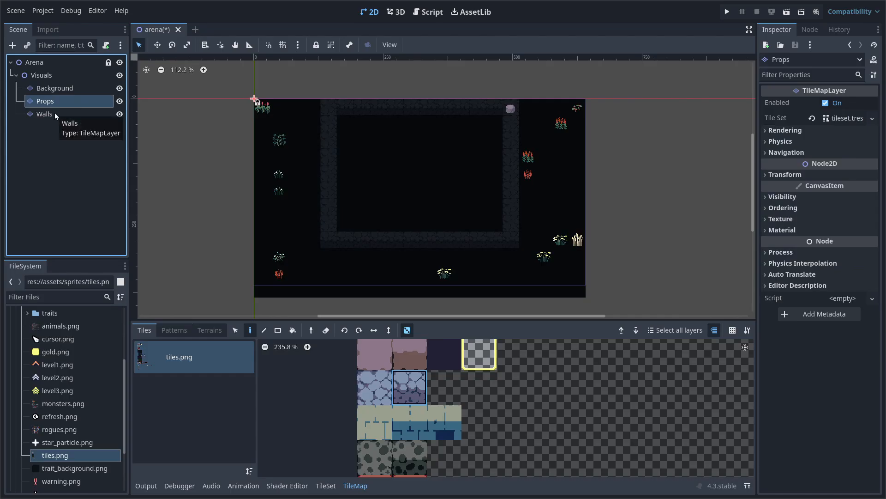
left_click(55, 115)
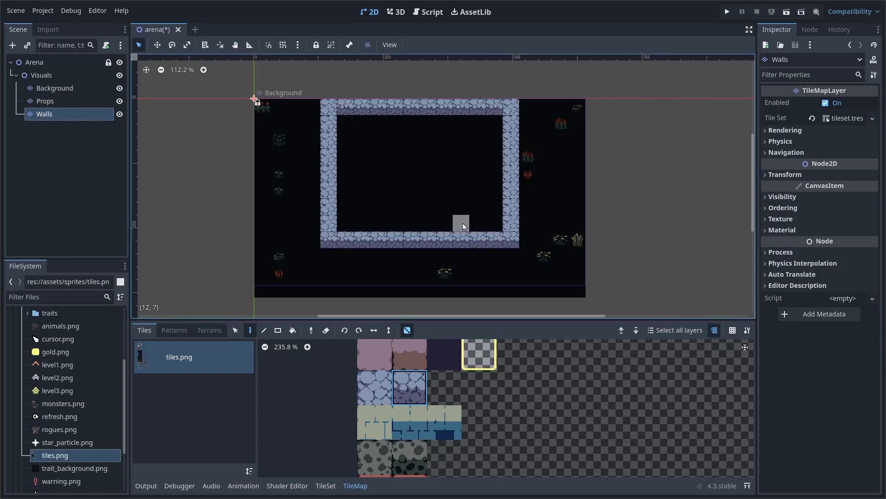
middle_click_drag(430, 191, 414, 189)
scroll(382, 222, "up", 1)
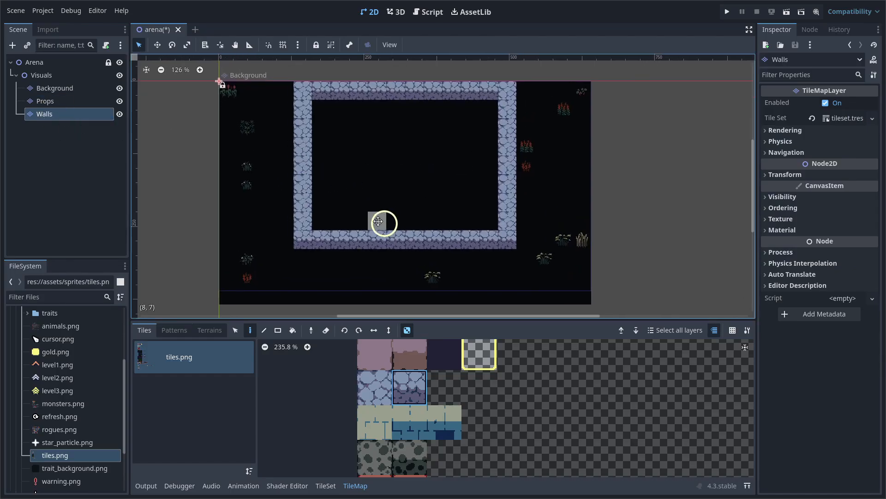
middle_click_drag(382, 222, 356, 212)
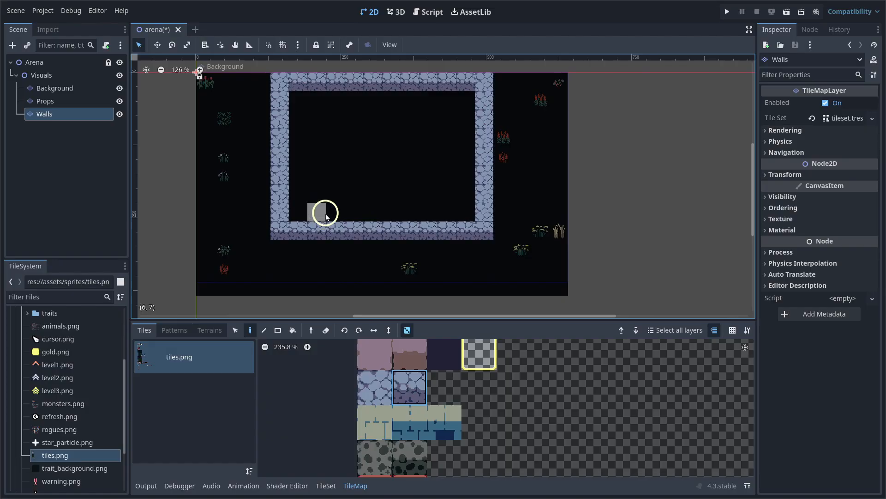
Paint a row of pink-brown edge tiles along row 11
scroll(410, 380, "up", 1)
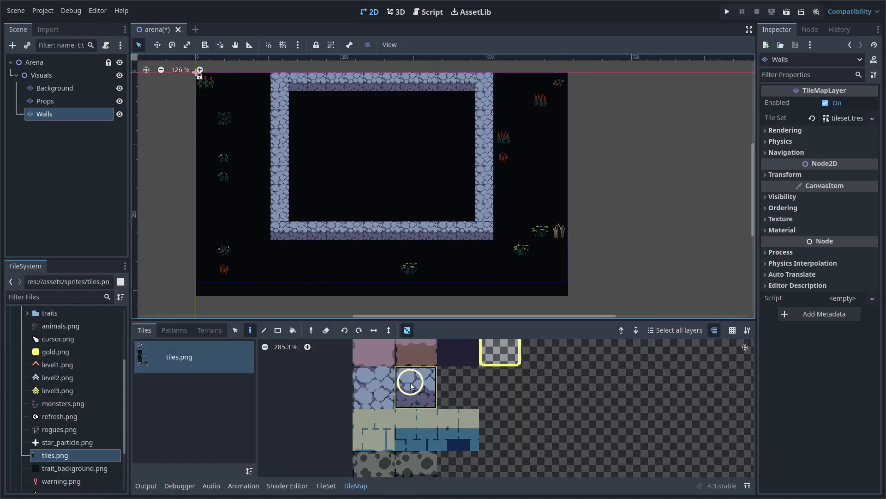
scroll(414, 386, "up", 1)
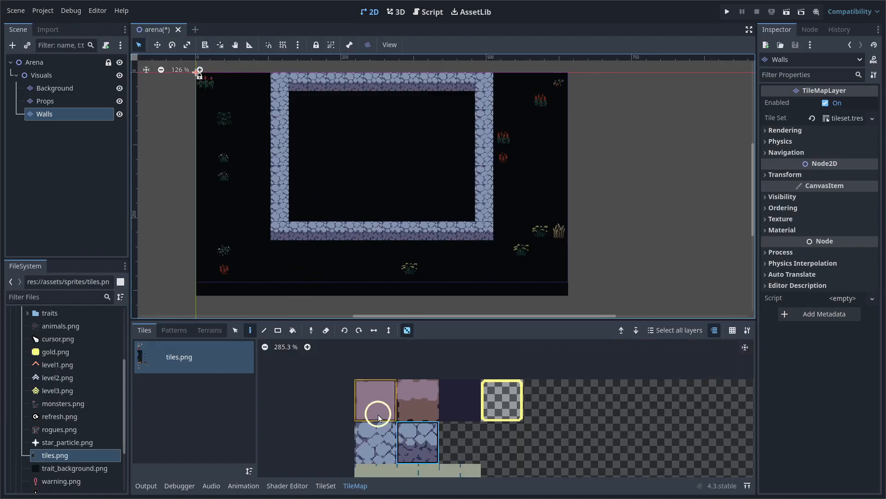
left_click(421, 411)
scroll(321, 286, "up", 3)
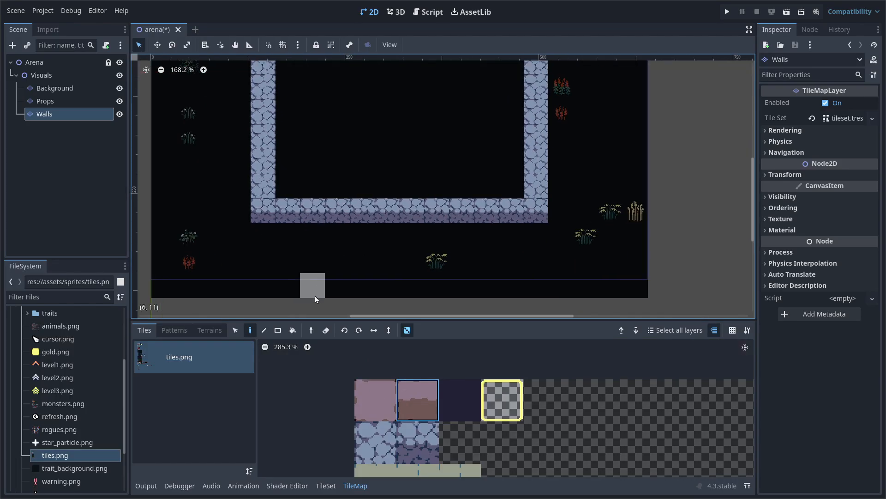
scroll(265, 290, "up", 1)
left_click_drag(265, 289, 577, 290)
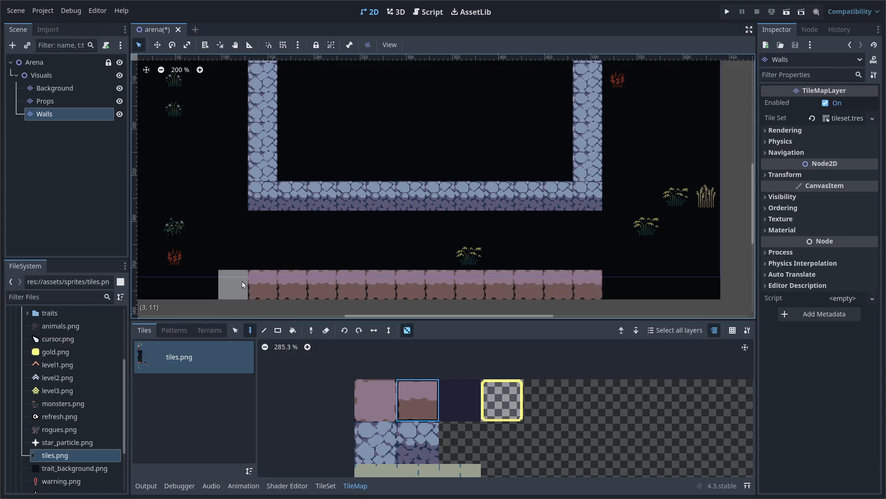
Place plain pink tiles at cells (4,10) and (15,10)
left_click(380, 395)
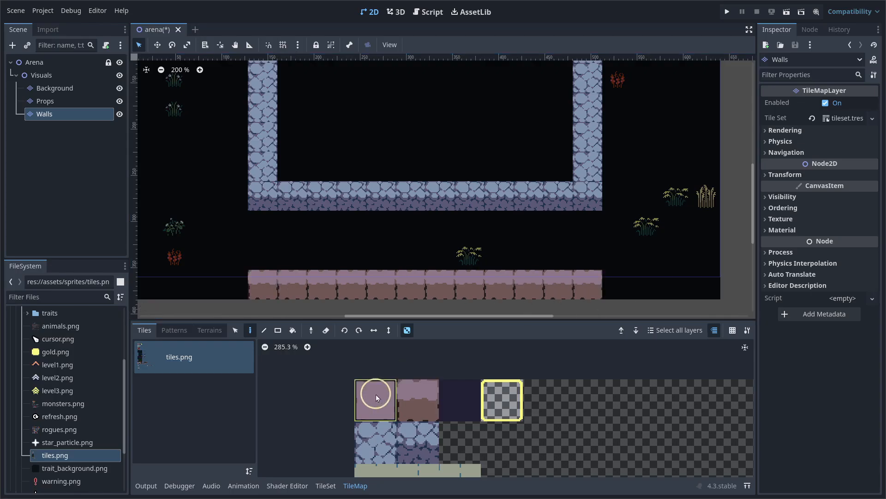
left_click(265, 256)
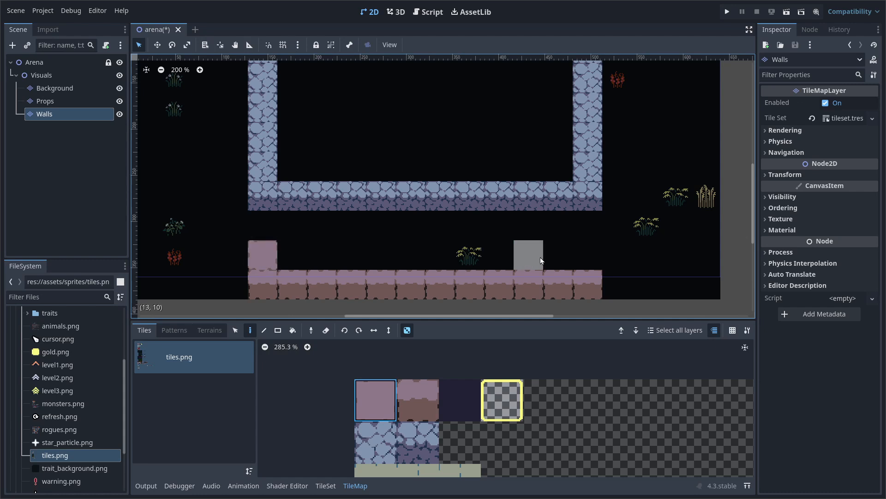
left_click(593, 260)
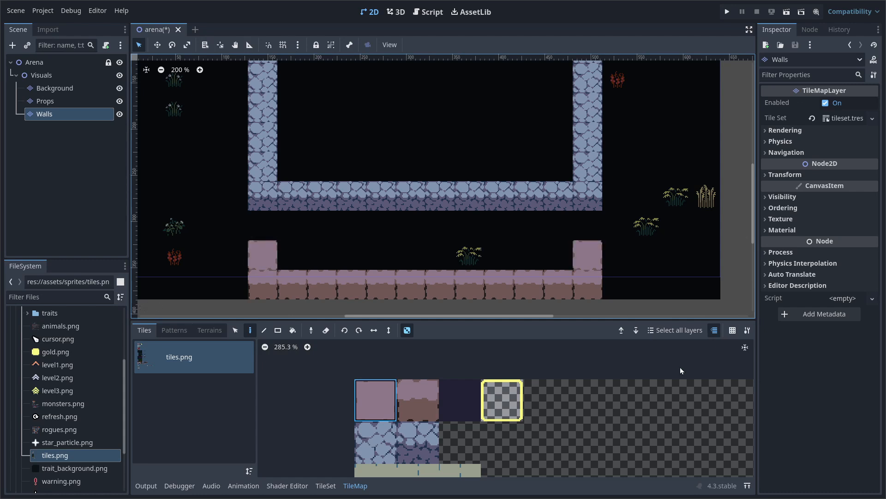
On the Props layer, erase the flower above the pink row and the top-right rock
scroll(646, 300, "down", 4)
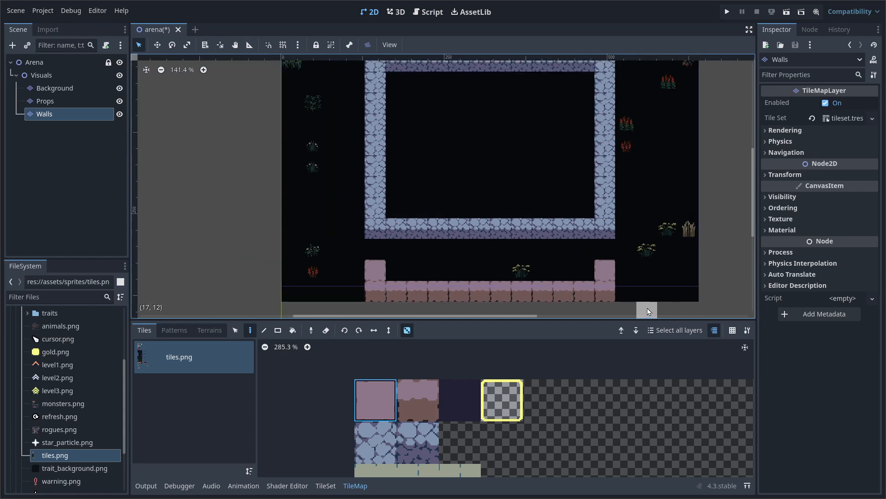
scroll(643, 264, "right", 2)
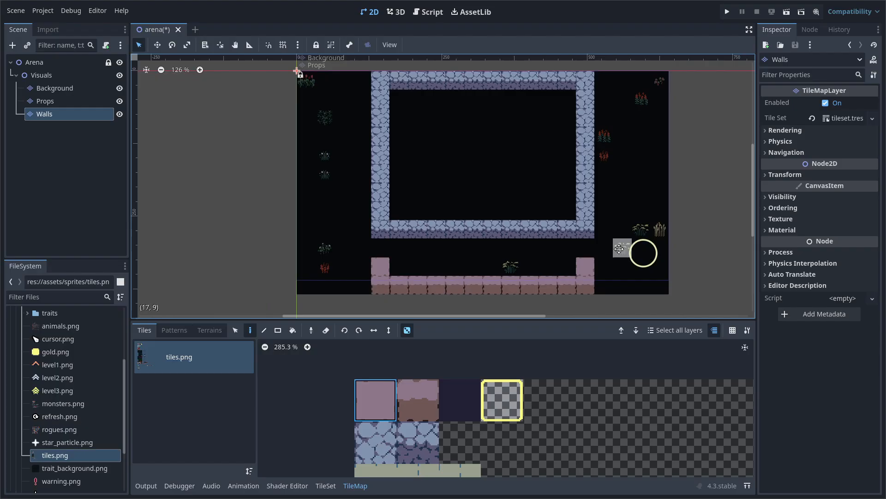
left_click(45, 102)
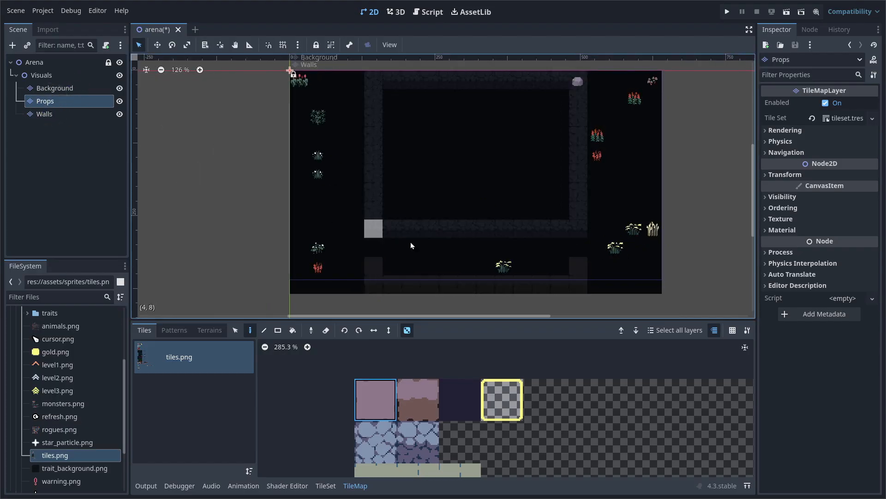
left_click(503, 265)
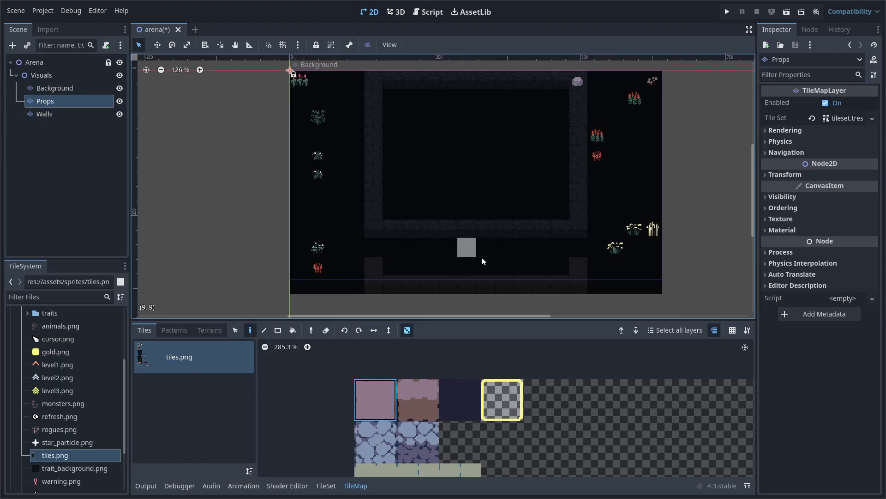
middle_click_drag(525, 225, 472, 228)
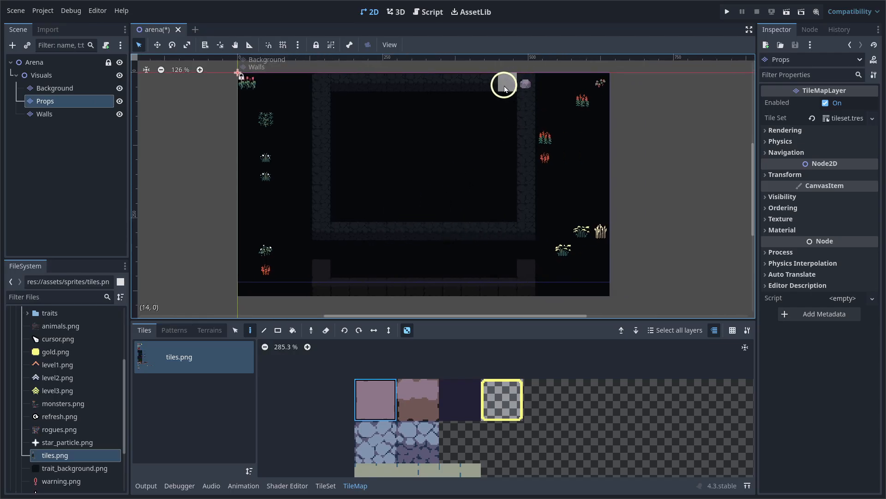
left_click(532, 89)
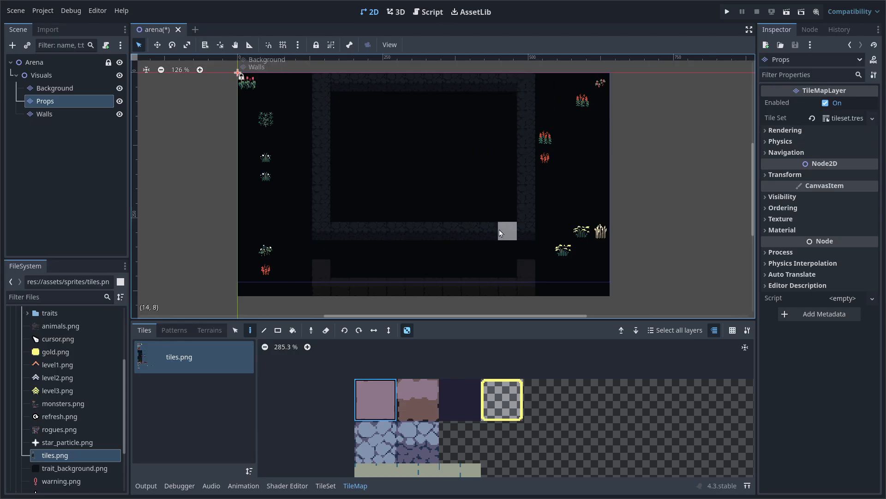
Check the Background and Props layers, then select the Visuals group
middle_click_drag(457, 233, 449, 233)
left_click(59, 87)
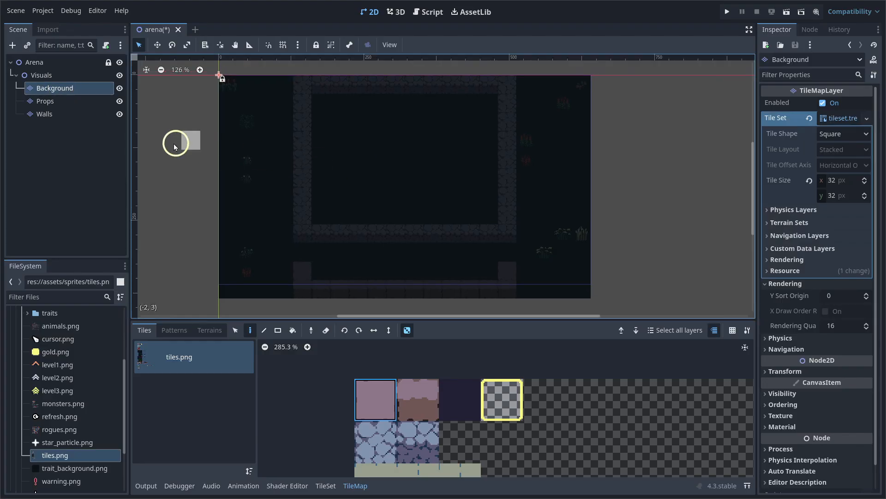
left_click(73, 108)
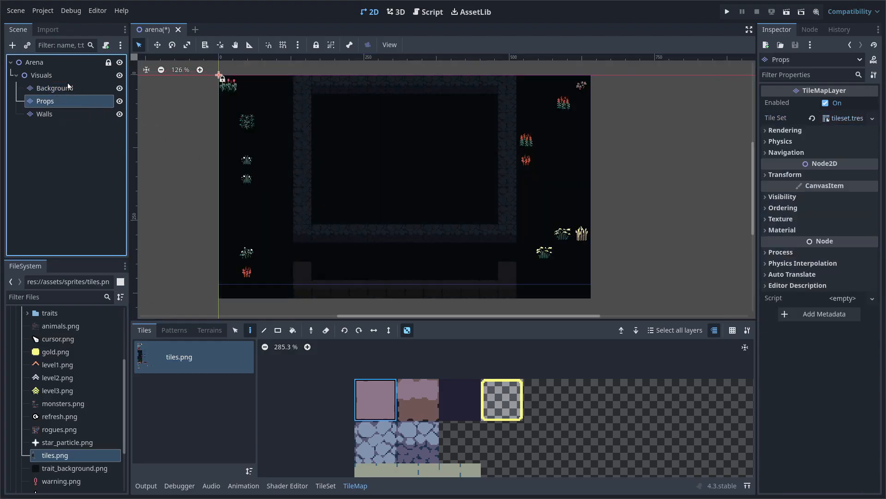
left_click(64, 77)
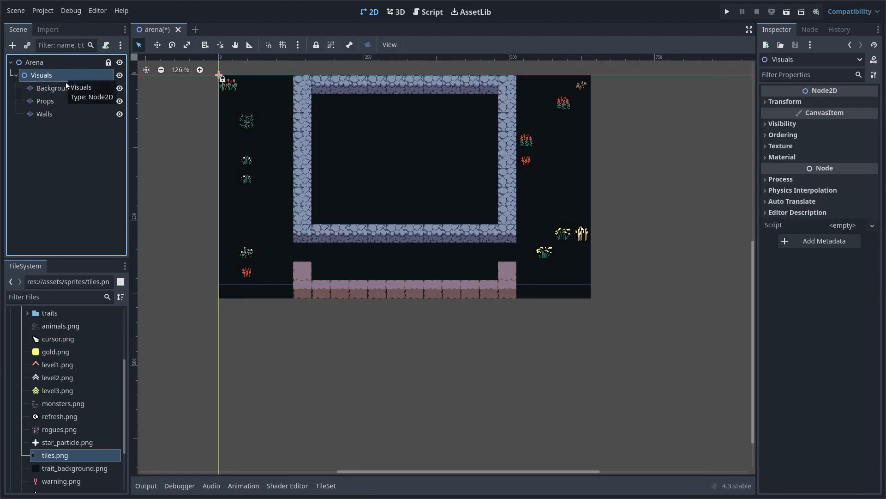
middle_click_drag(372, 164, 370, 202)
scroll(370, 202, "up", 2)
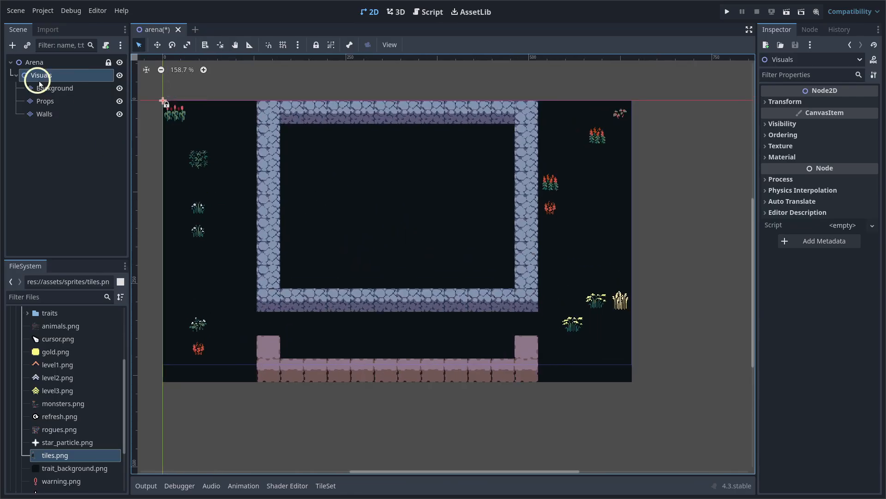
left_click(332, 46)
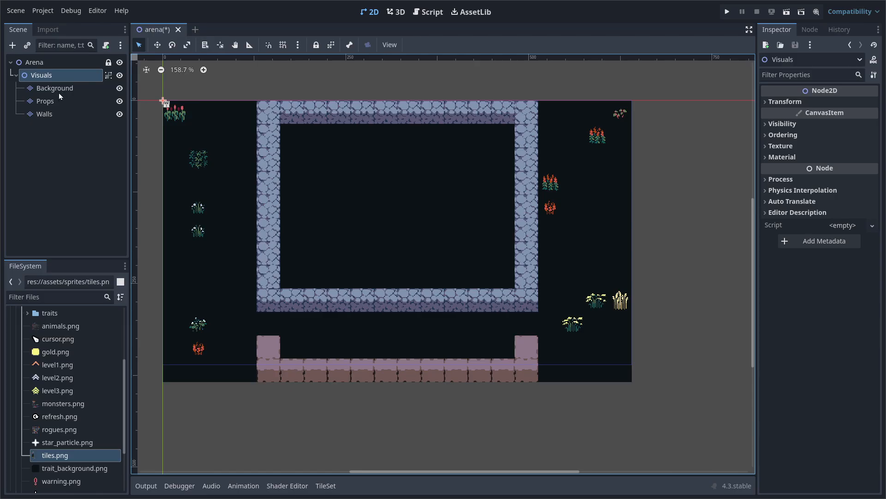
left_click_drag(277, 79, 144, 180)
middle_click_drag(238, 80, 301, 99)
left_click_drag(319, 82, 178, 212)
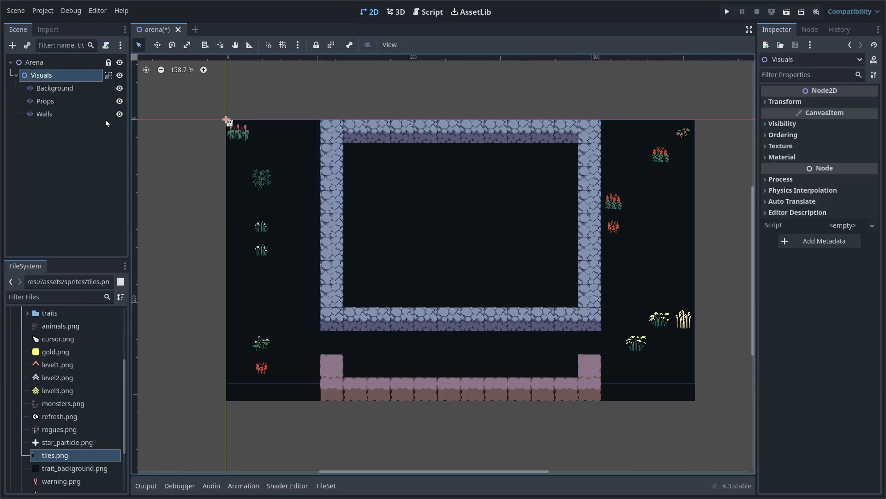
left_click_drag(301, 82, 176, 198)
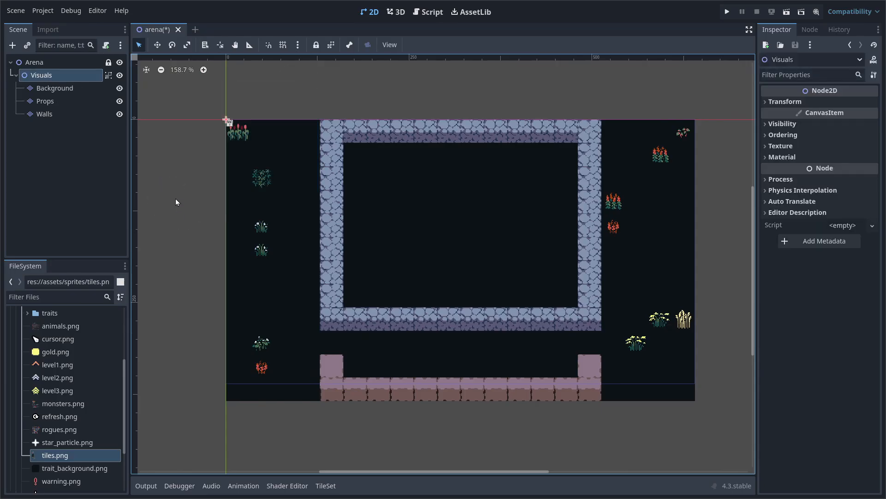
left_click(331, 44)
left_click_drag(324, 81, 187, 183)
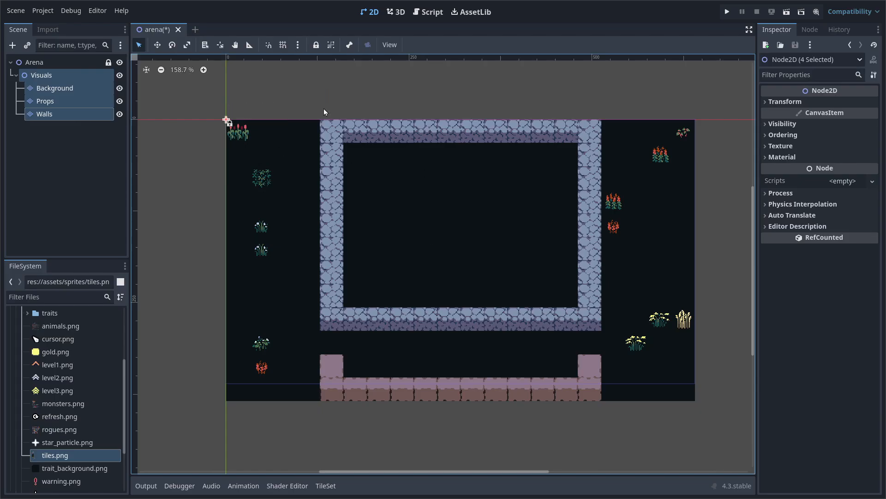
Group the Visuals node with its children and lock it
left_click(78, 75)
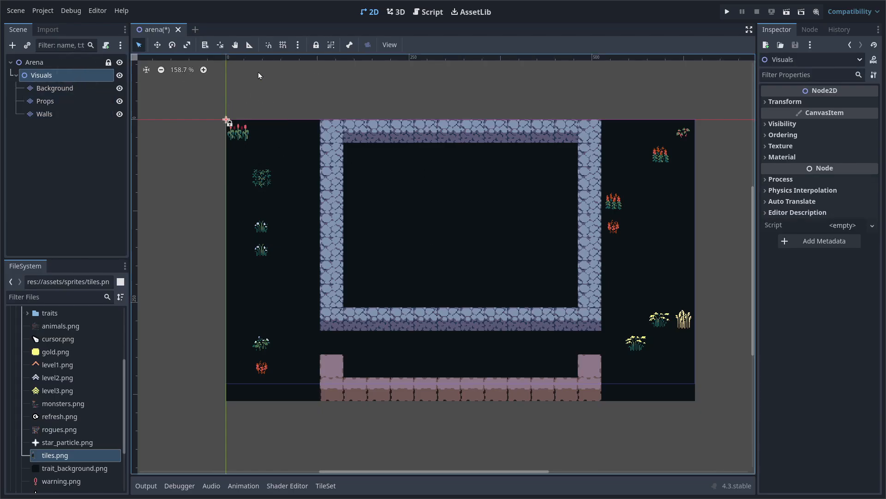
left_click(330, 47)
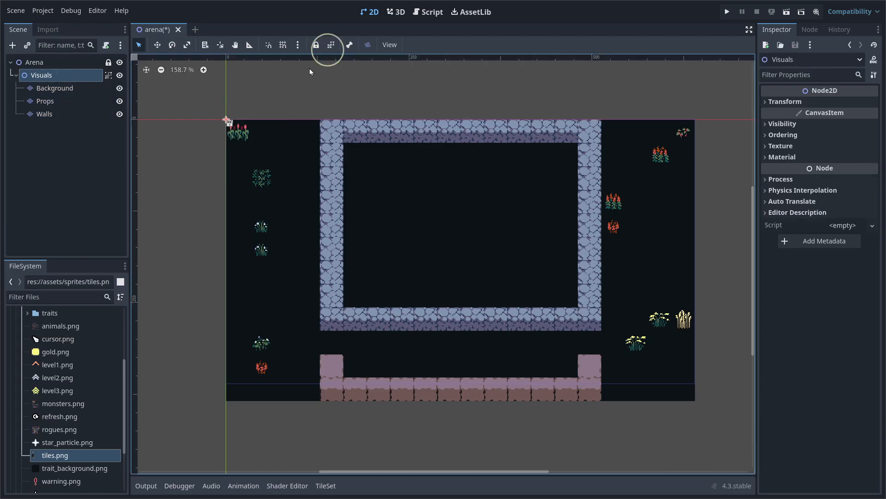
left_click(317, 46)
Verify box and click selections on the arena sprites pick nothing, then save the scene
left_click_drag(277, 82, 180, 201)
left_click_drag(300, 97, 185, 204)
left_click_drag(199, 111, 661, 435)
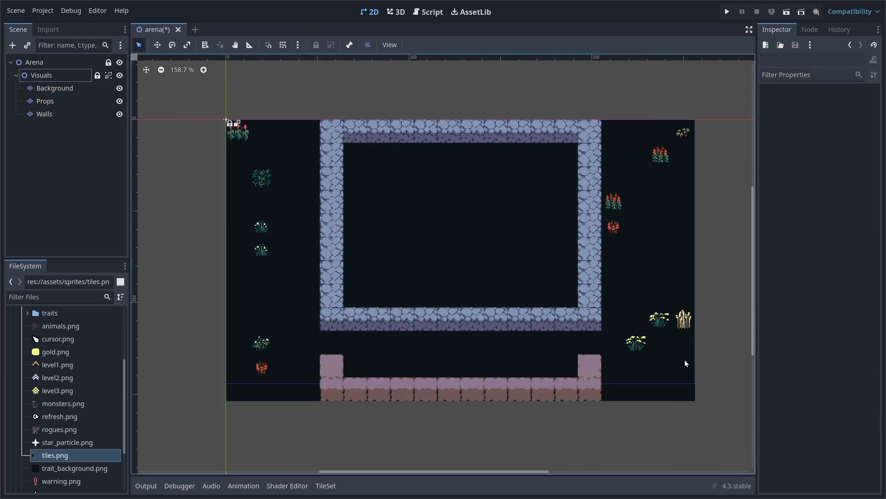
left_click(643, 335)
left_click(602, 311)
left_click(541, 292)
left_click(633, 354)
left_click_drag(207, 117, 754, 427)
middle_click_drag(528, 235, 484, 247)
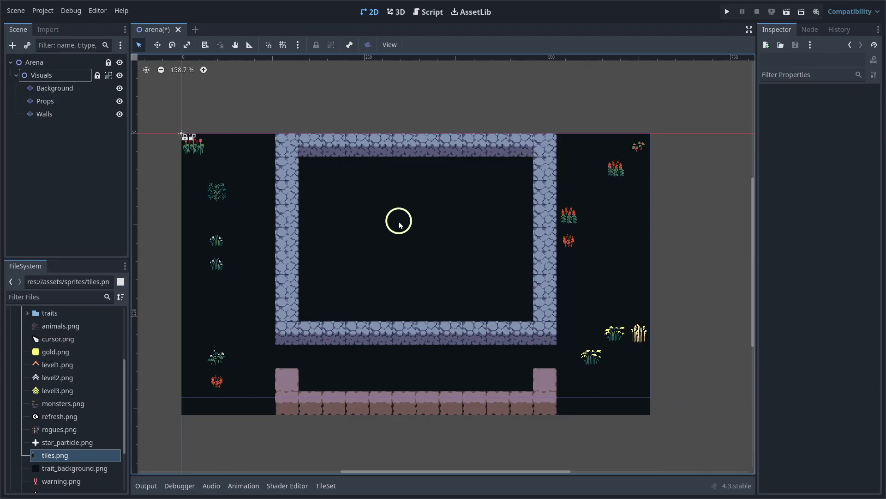
key("ctrl+s")
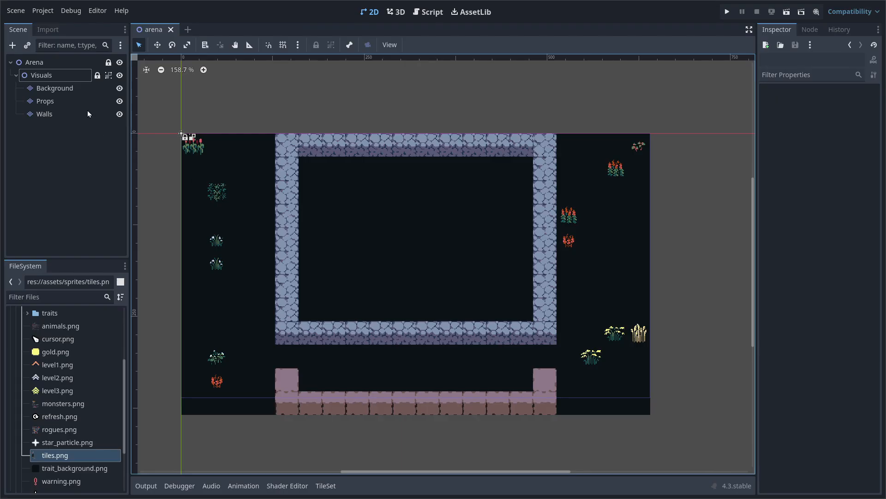
Add a TileMapLayer child to Arena and rename it 'GameArea'
left_click(43, 65)
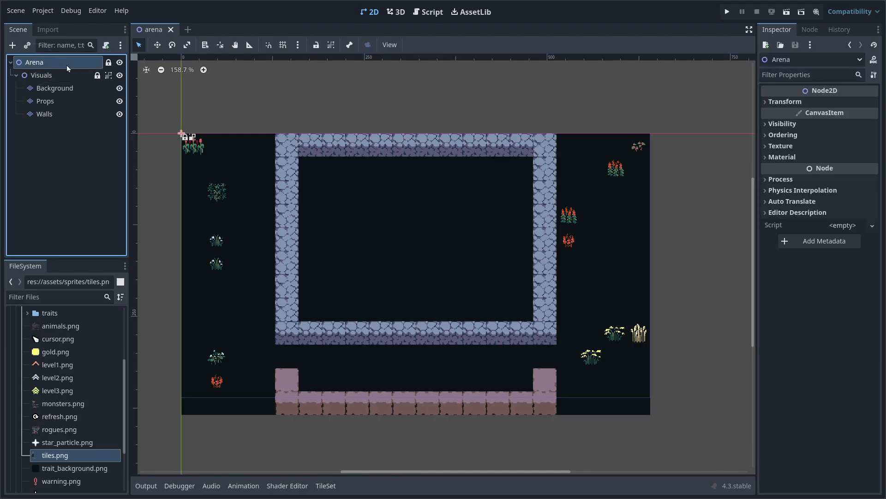
key("ctrl+a")
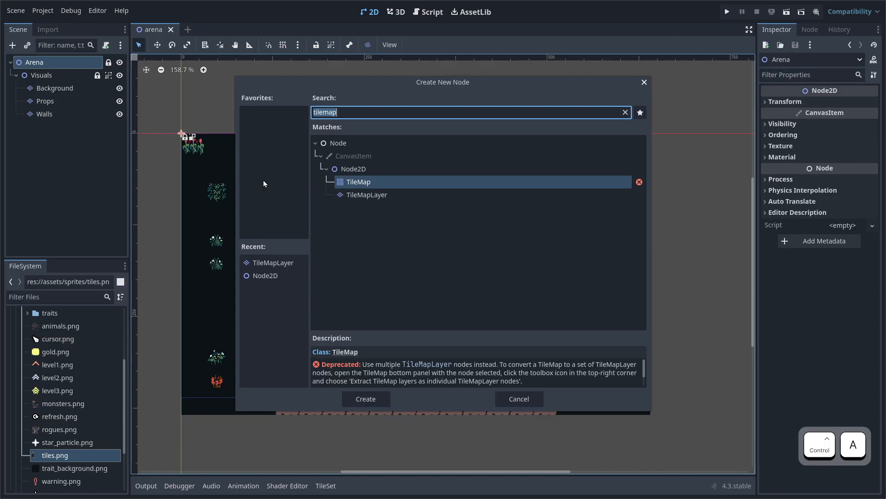
key("Down")
key("Return")
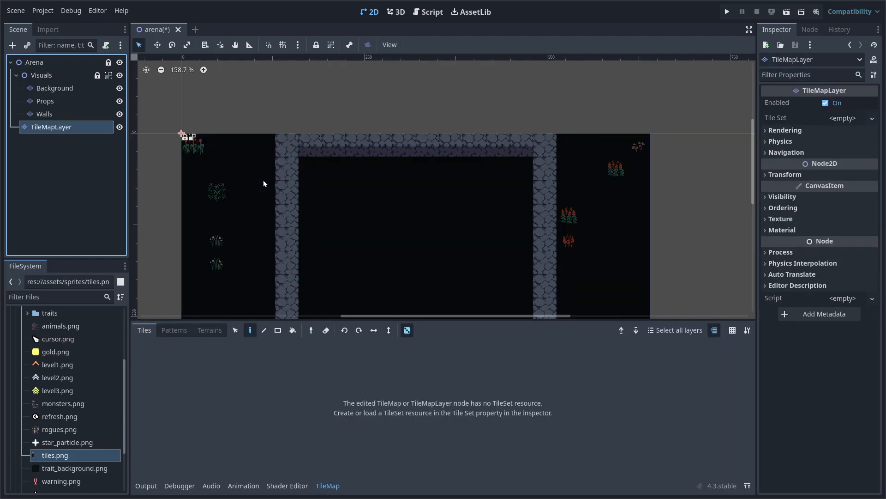
double_click(75, 127)
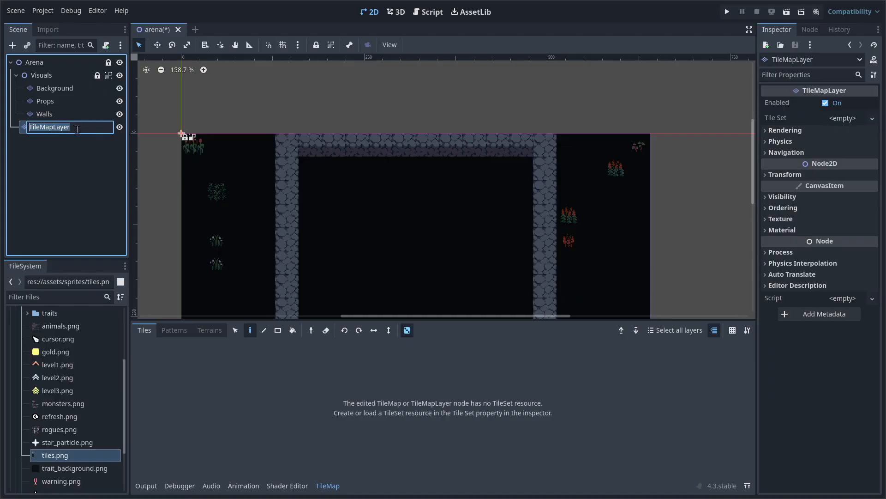
type("GameArea")
key("Return")
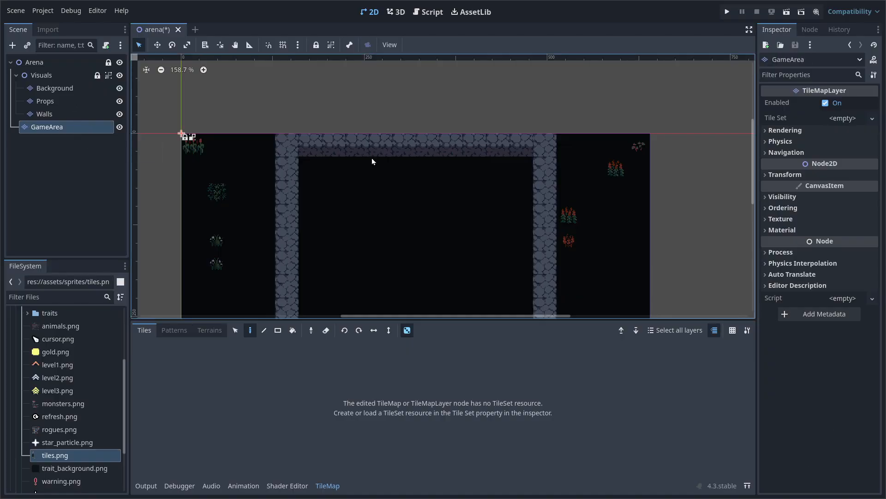
Quick-load scenes/arena/tileset.tres into GameArea's Tile Set property
left_click(872, 118)
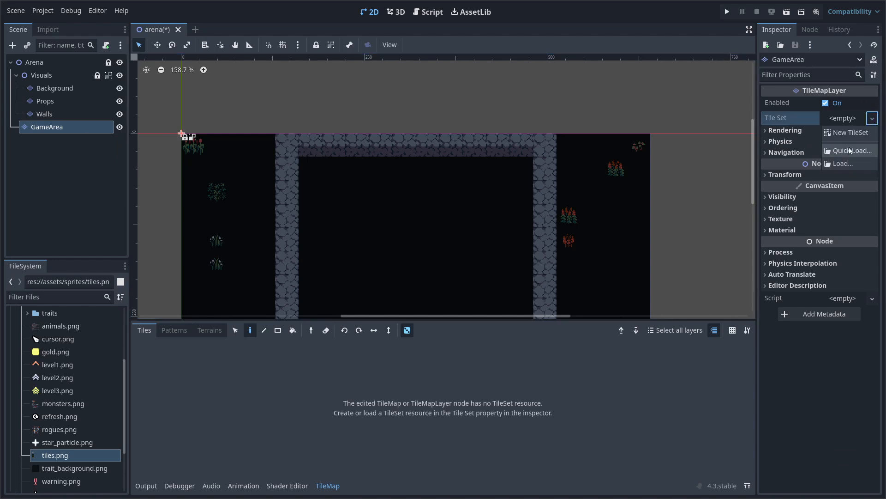
left_click(851, 150)
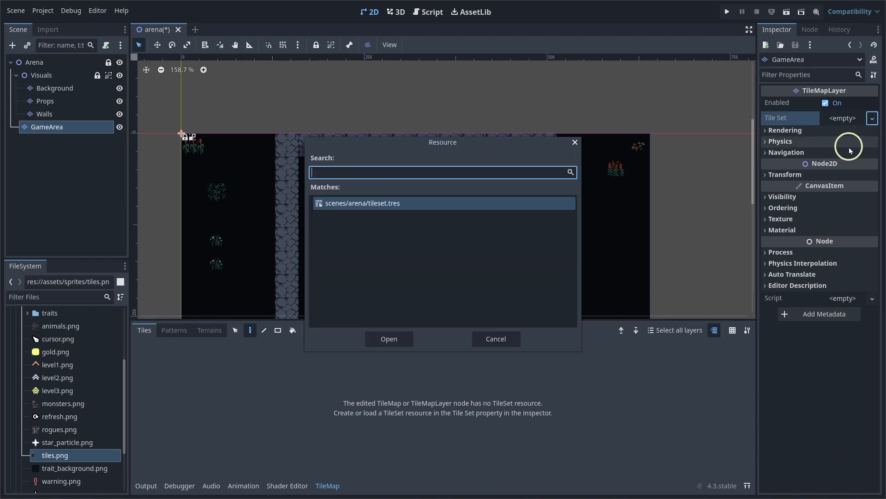
double_click(397, 212)
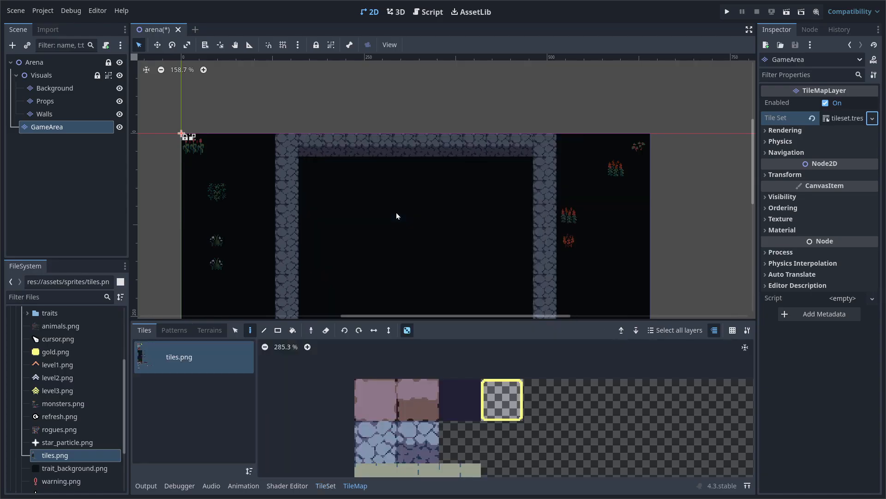
middle_click_drag(436, 201, 462, 178)
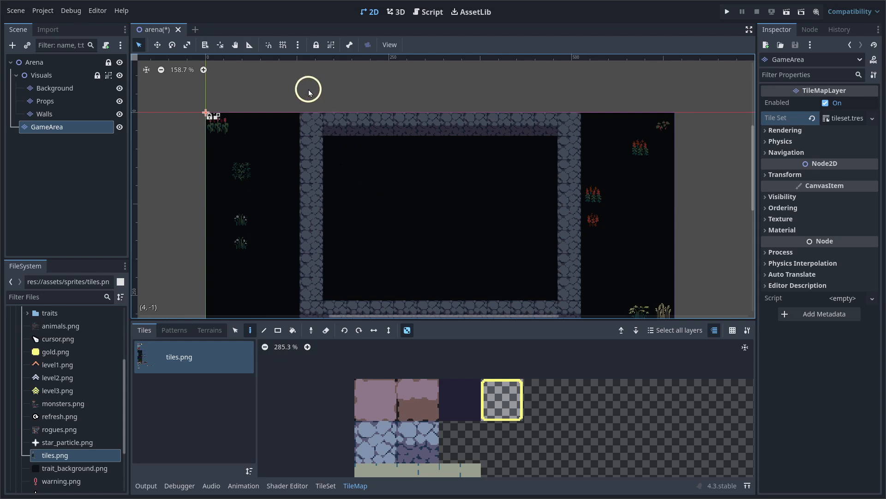
Enable Use Grid Snap and set the grid step to 32 × 32 px
left_click(283, 45)
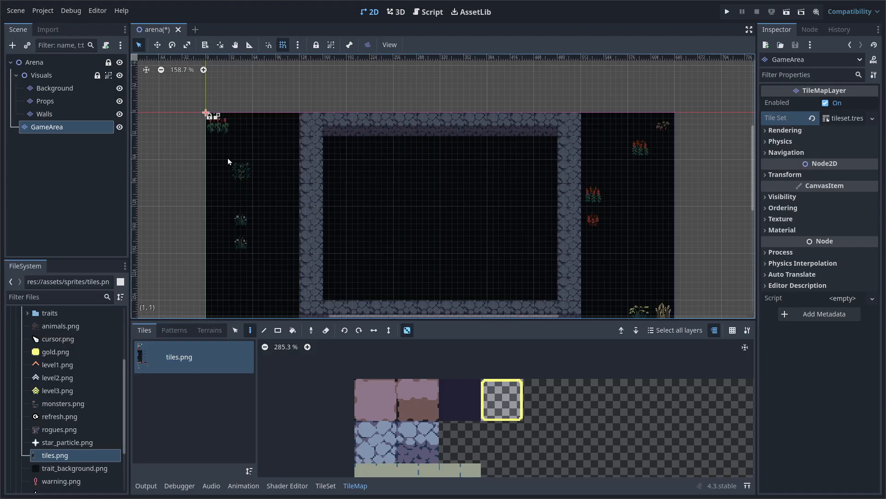
left_click(299, 46)
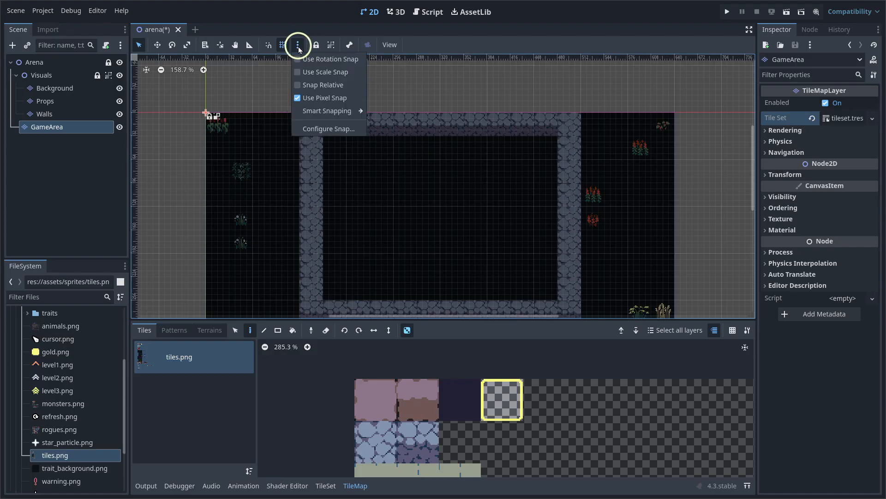
left_click(321, 128)
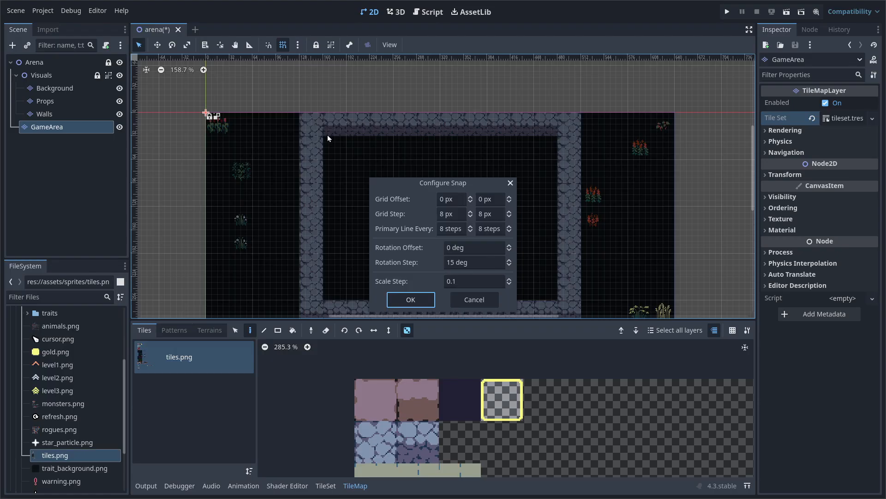
left_click_drag(452, 213, 413, 210)
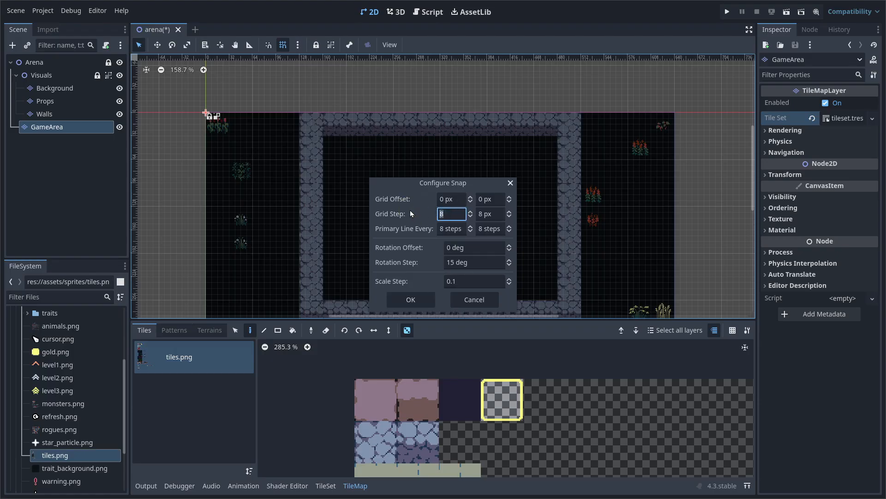
type("32")
key("Tab")
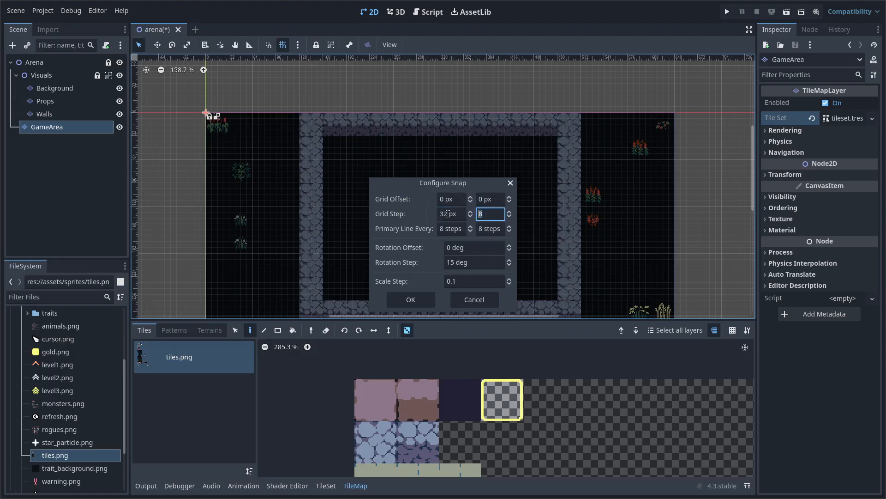
type("32")
left_click(413, 300)
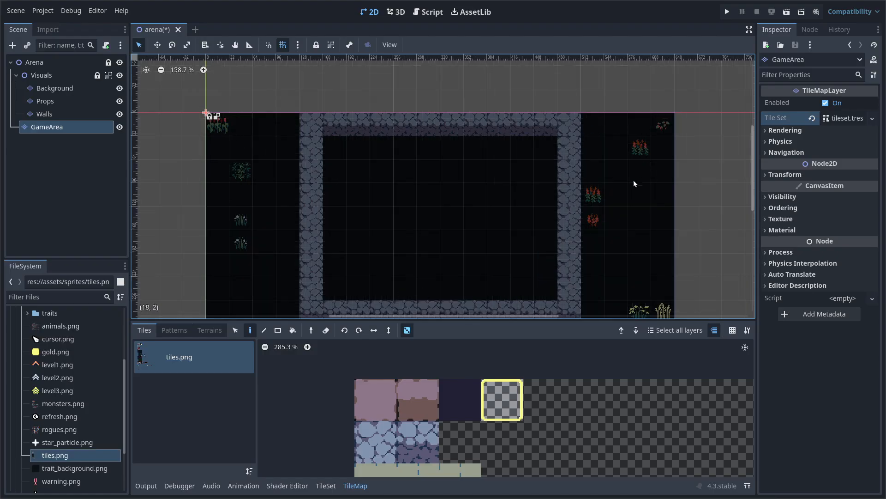
Move GameArea 64 px right to position (160, 32), then zoom in to check the corner
middle_click_drag(564, 184, 556, 149)
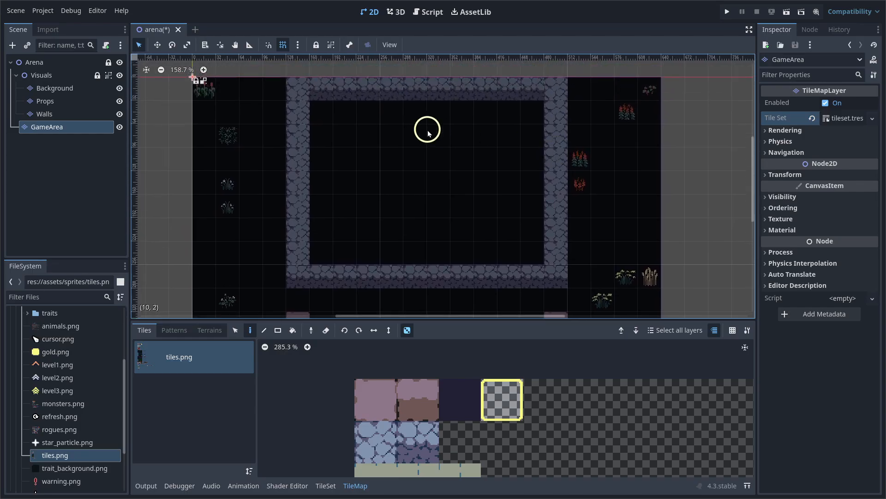
middle_click_drag(428, 134, 431, 158)
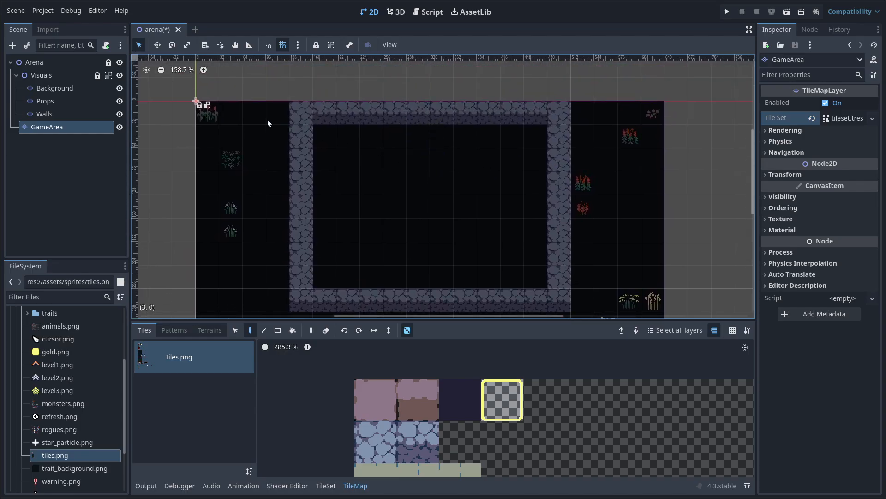
key("w")
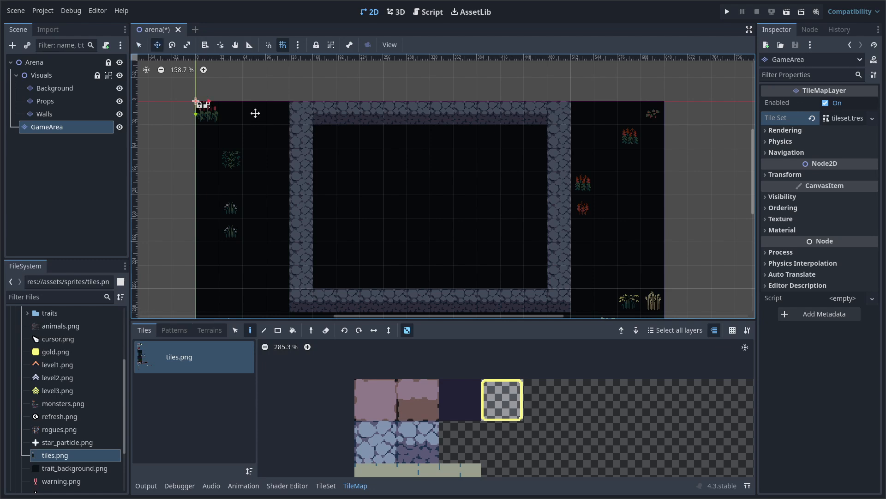
left_click_drag(254, 112, 363, 128)
left_click(780, 178)
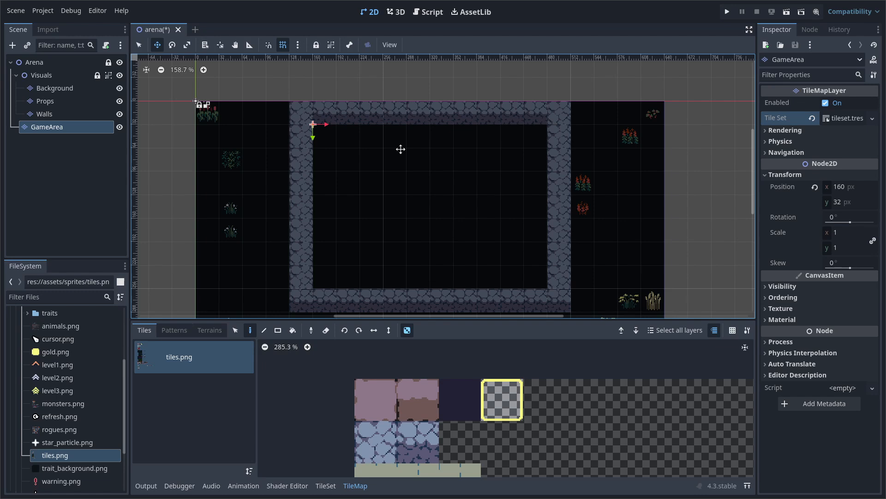
key("q")
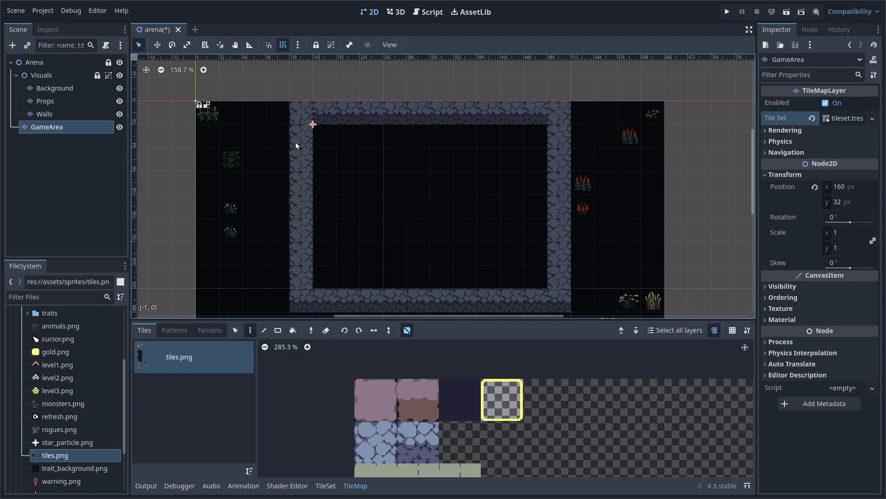
scroll(322, 138, "up", 3)
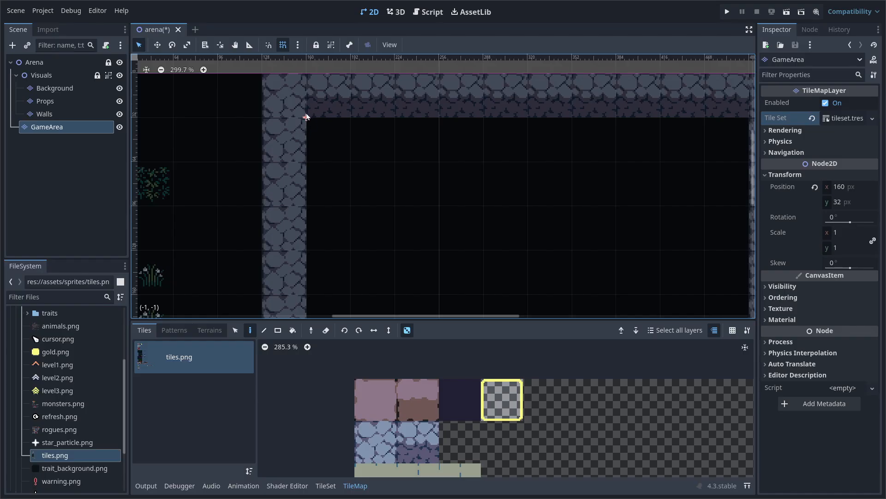
scroll(308, 123, "down", 1)
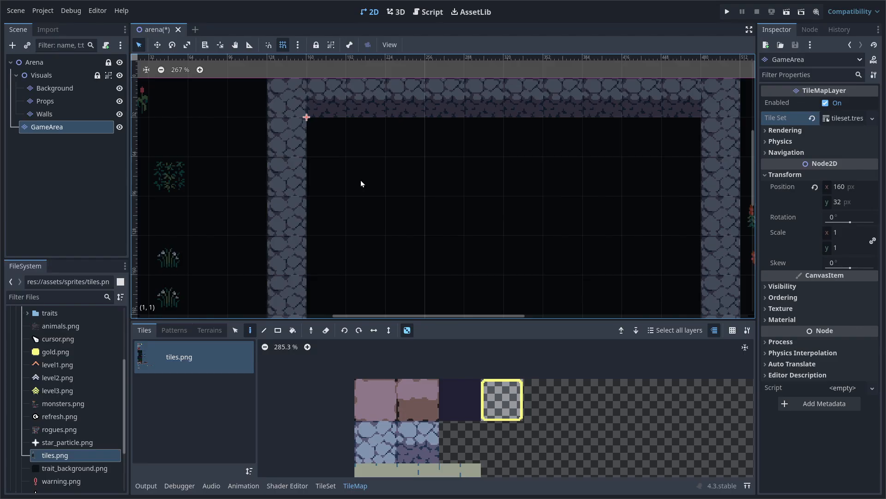
Lock the GameArea layer with the toolbar Lock button and drag the TileMap panel split upward
scroll(360, 182, "down", 5)
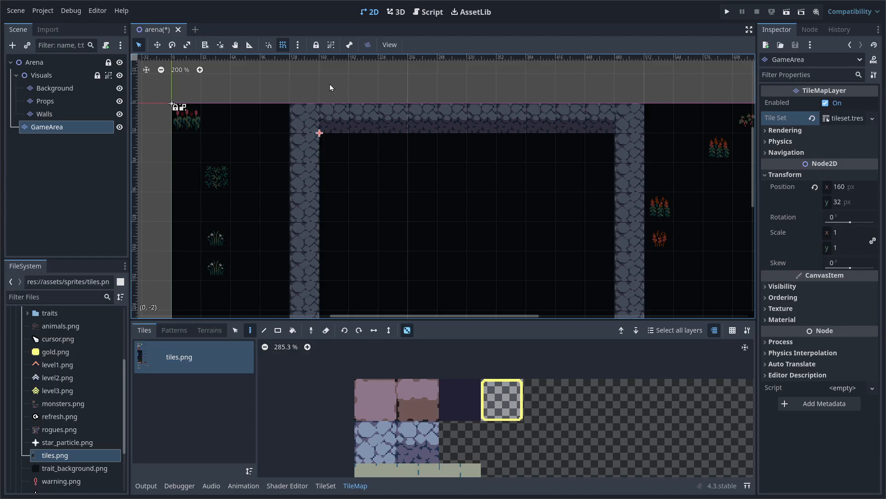
left_click(318, 47)
middle_click_drag(329, 152, 282, 119)
scroll(282, 119, "down", 1)
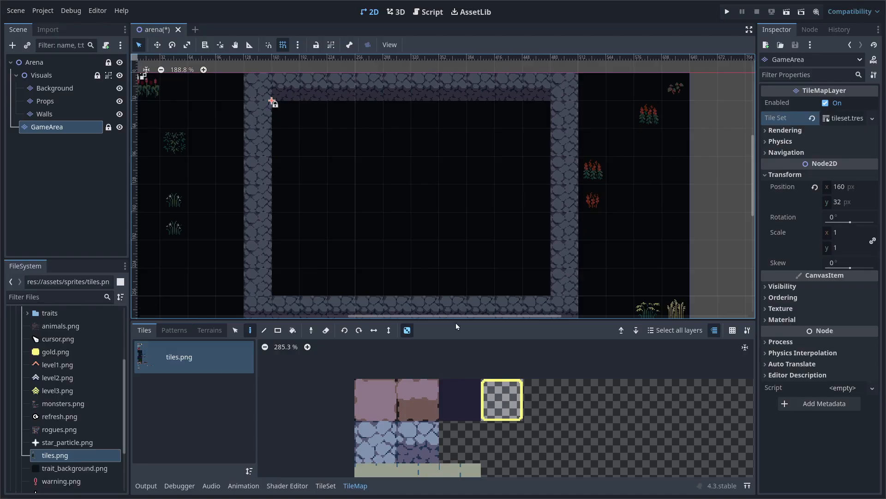
left_click_drag(457, 320, 462, 286)
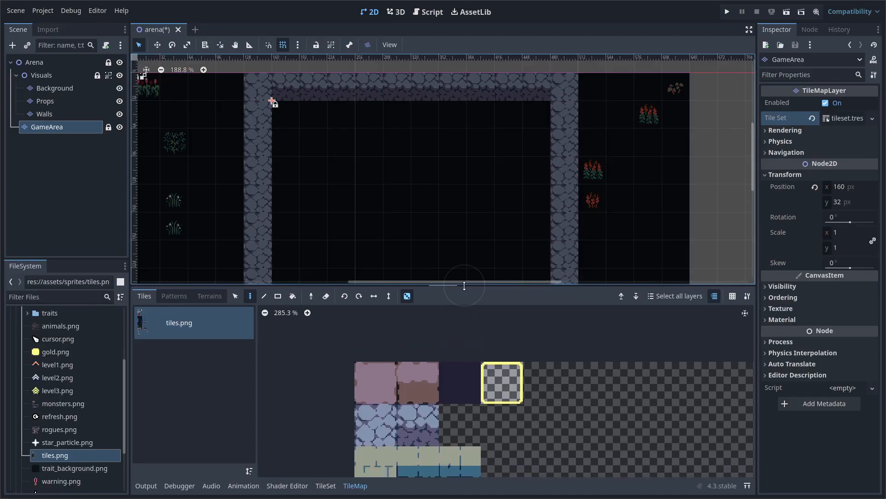
Enlarge the tile palette, pick the plain dark blue floor tile, and disable Place Random Tile
scroll(486, 380, "down", 1)
middle_click_drag(478, 421, 457, 291)
middle_click_drag(463, 399, 495, 252)
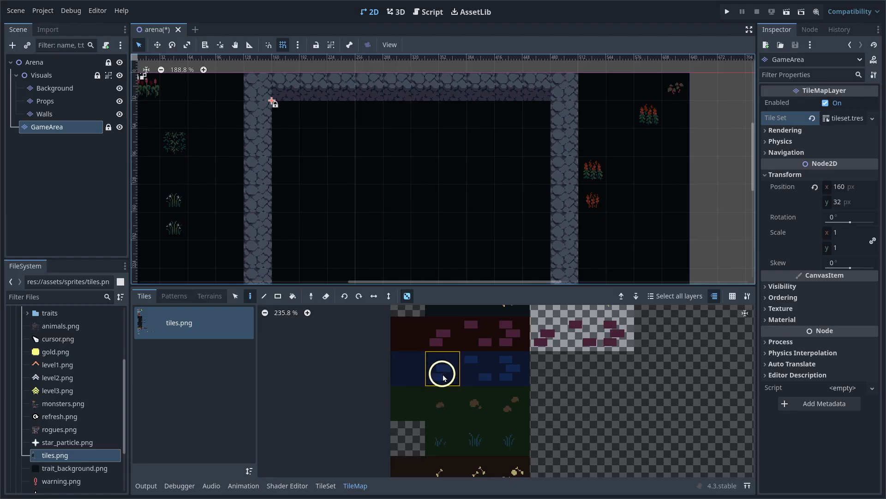
mouse_move(515, 382)
middle_mouse_down()
mouse_move(522, 281)
mouse_move(522, 396)
middle_mouse_up()
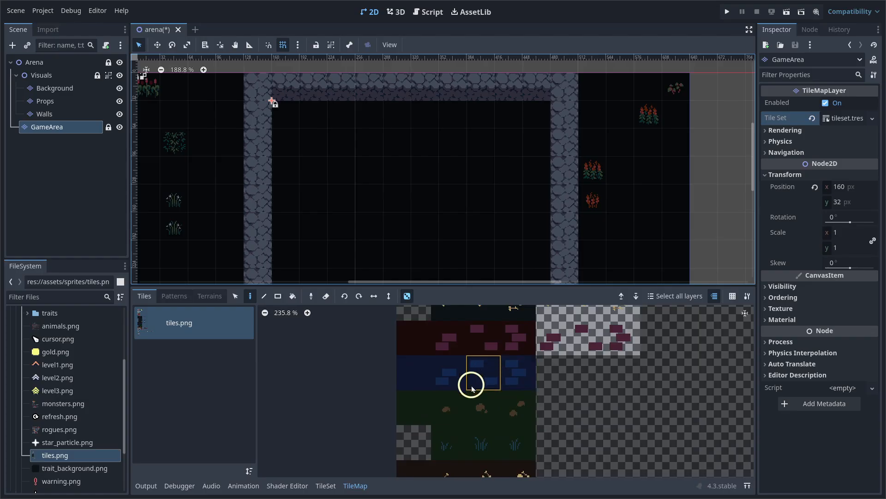
left_click(418, 373)
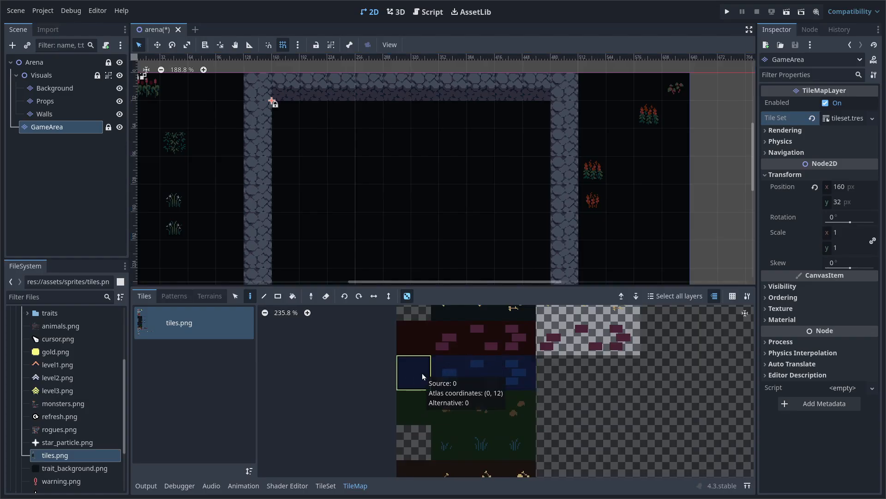
left_click(407, 299)
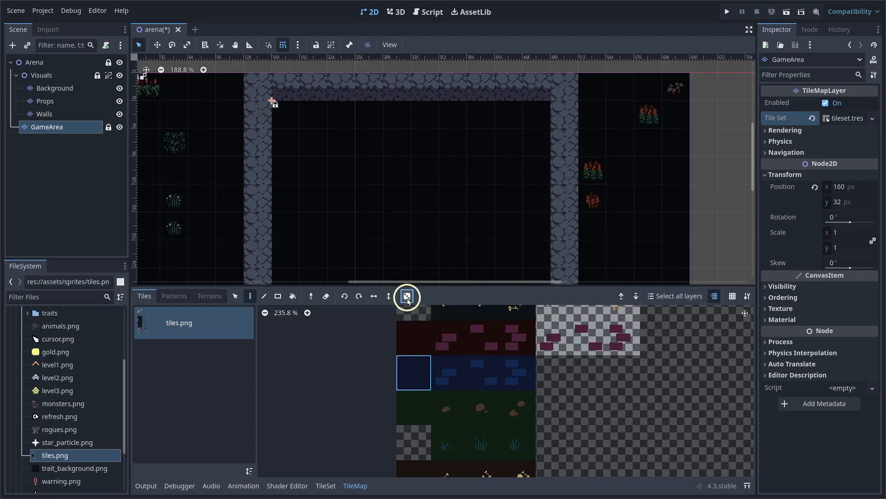
Paint alternating dark blue tiles down columns 0 and 1 inside the arena walls
scroll(312, 118, "up", 4)
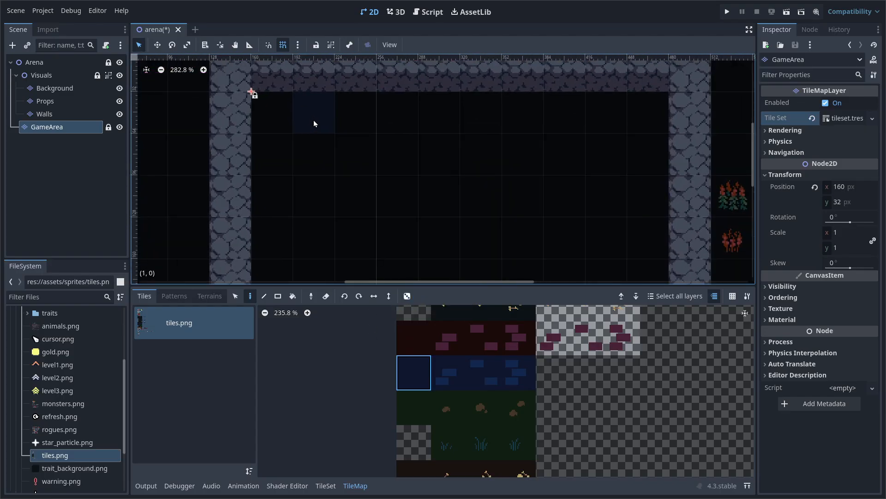
left_click(315, 203)
middle_click_drag(314, 203, 324, 111)
left_click(325, 187)
scroll(359, 190, "down", 5)
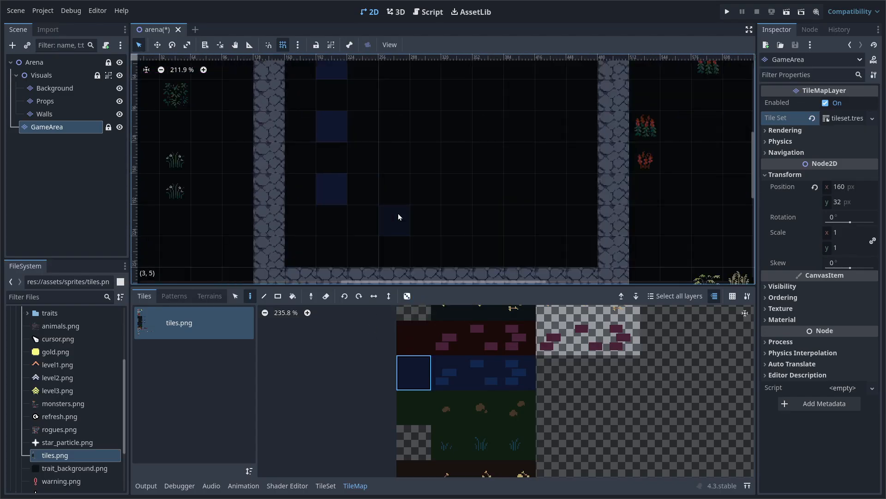
left_click(335, 250)
middle_click_drag(449, 172, 436, 189)
left_click(291, 119)
left_click(292, 182)
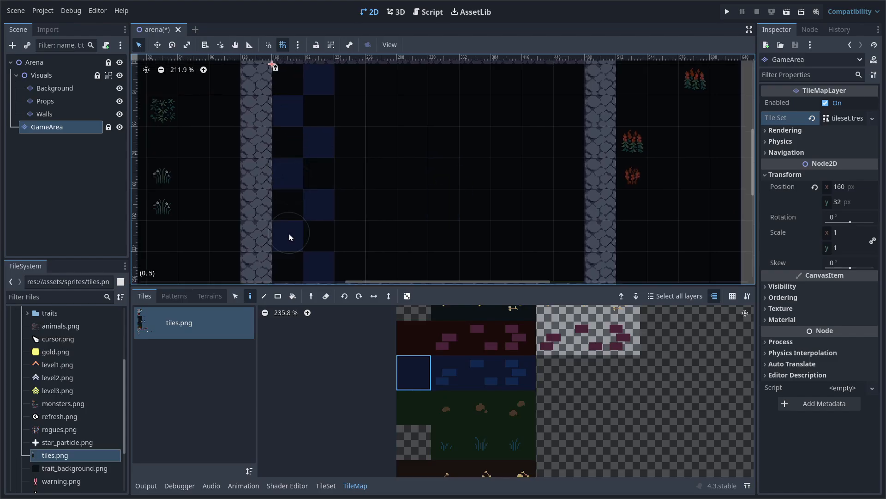
Box-select the two painted checkerboard columns with the Select tool
scroll(389, 205, "down", 7)
scroll(428, 195, "up", 3)
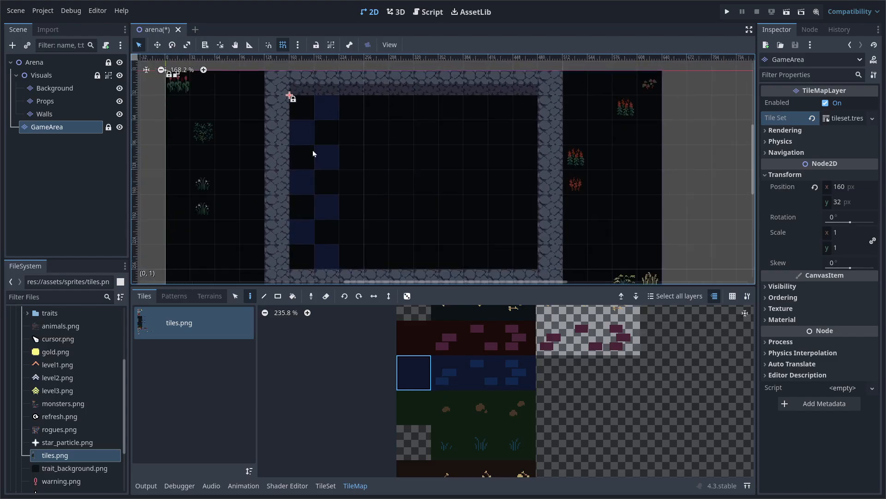
middle_click_drag(462, 171, 464, 163)
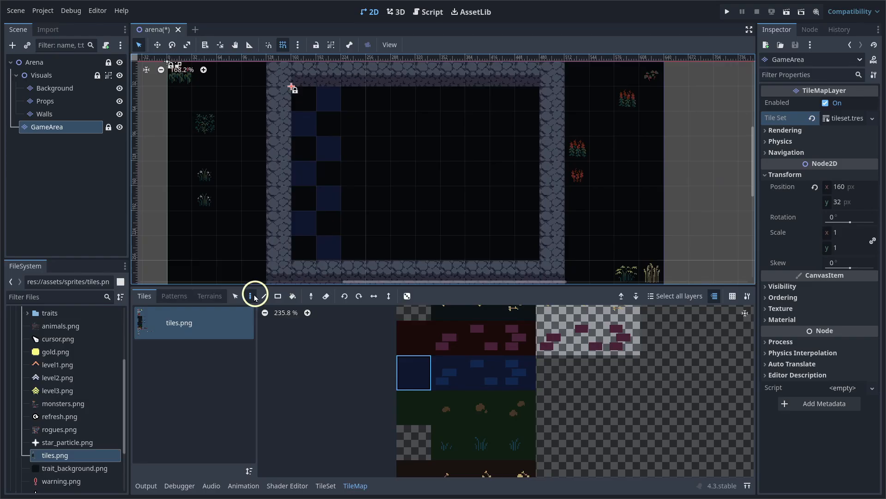
left_click(235, 296)
left_click_drag(307, 103, 331, 252)
Copy the two-column strip and paste copies side by side up to the right wall
key("ctrl+c")
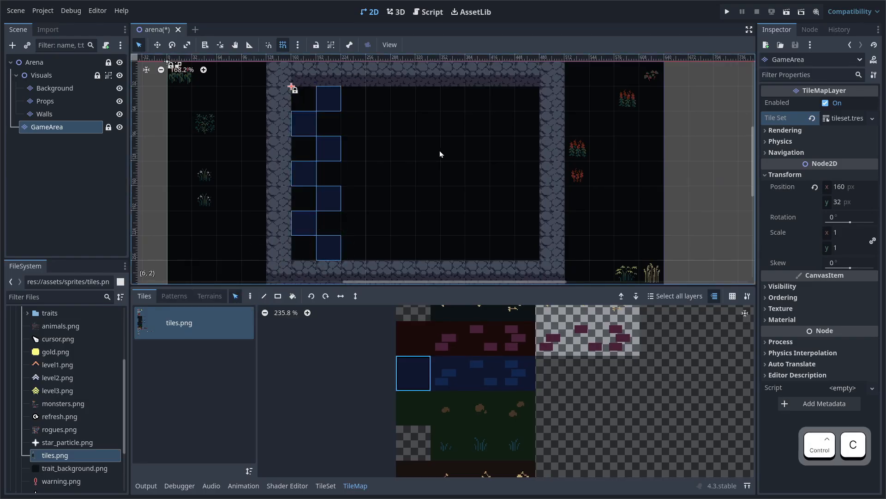
key("ctrl+v")
left_click(375, 176)
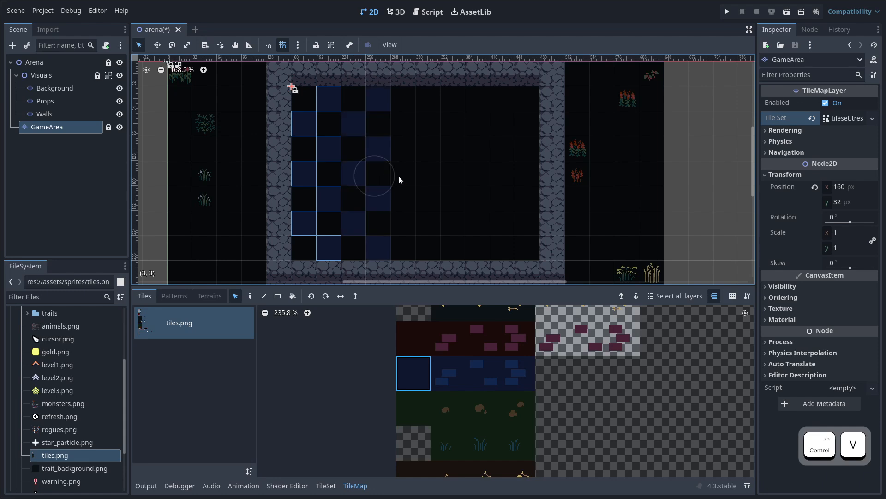
left_click(420, 176)
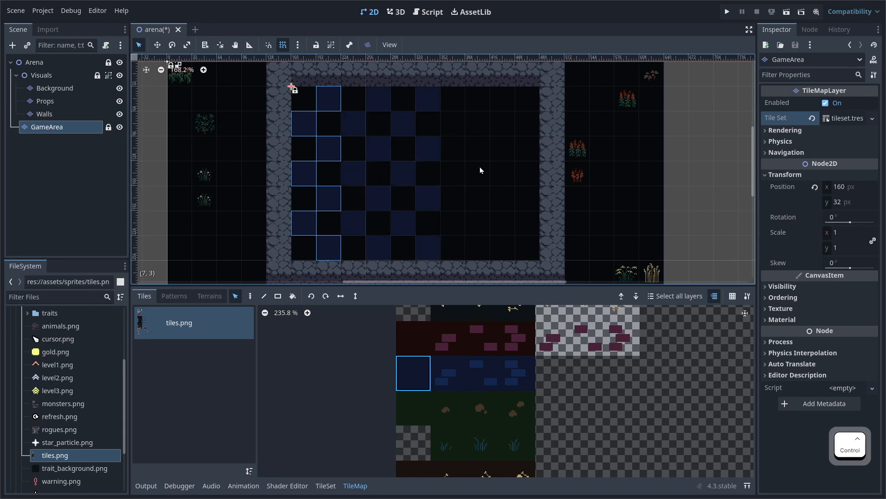
key("ctrl+v")
left_click(468, 174)
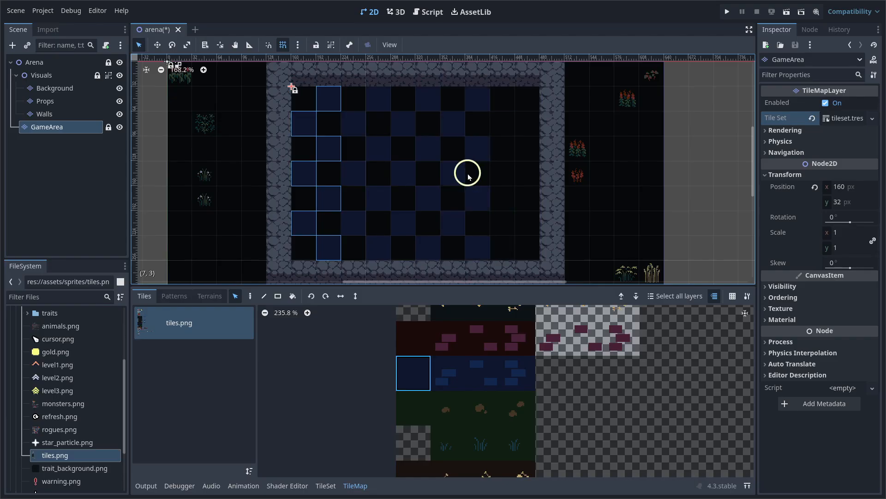
key("ctrl+v")
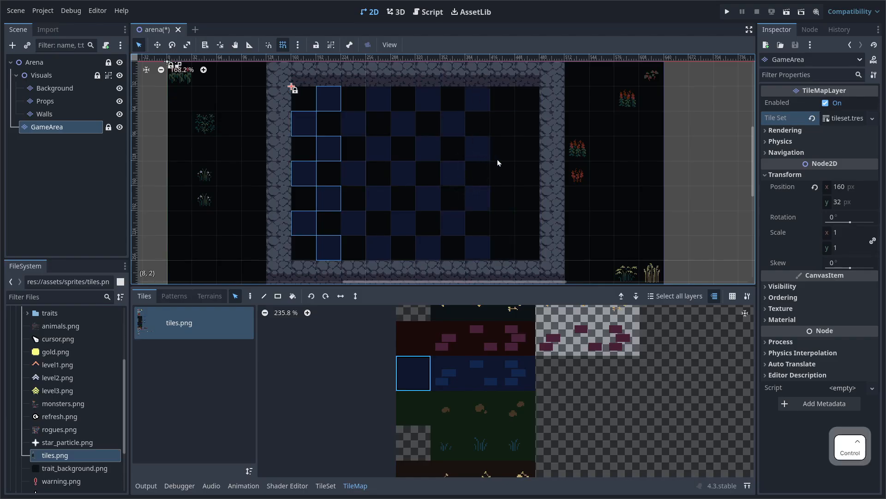
left_click(518, 179)
left_click(635, 188)
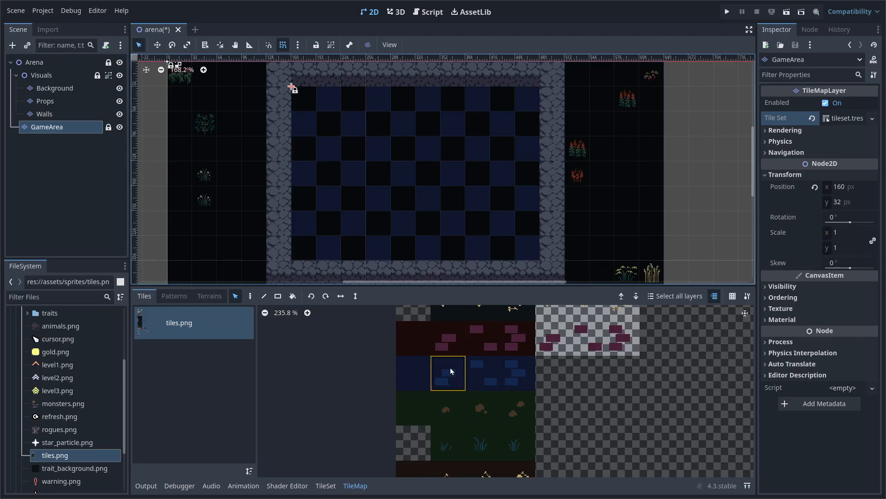
Switch to the Paint tool and paint a blue brick tile variant onto four floor squares
left_click(511, 377)
left_click(460, 375)
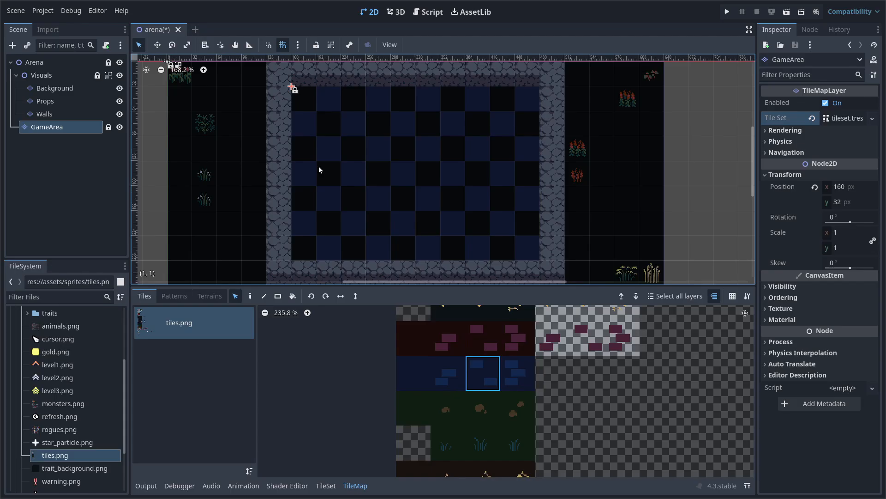
key("d")
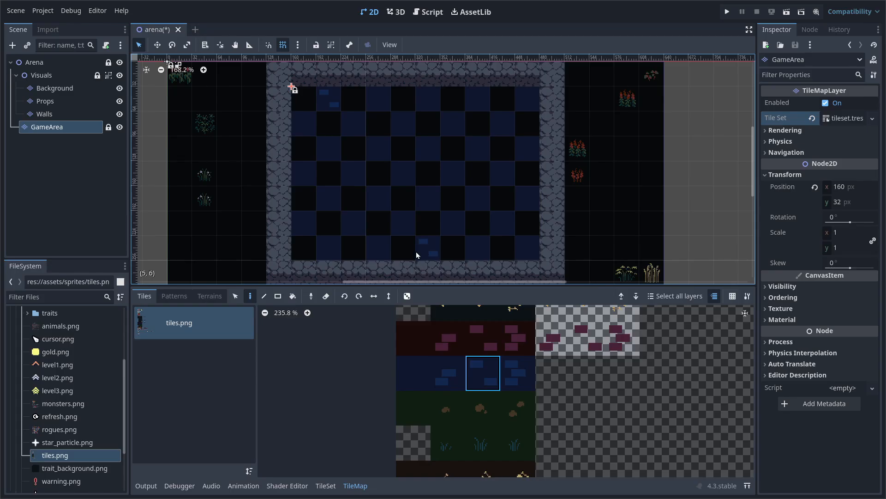
left_click(517, 373)
left_click(527, 248)
left_click(453, 224)
left_click(355, 173)
left_click(451, 128)
Paint the two-brick tile variant onto two more floor squares
left_click(483, 369)
left_click(447, 364)
left_click(500, 179)
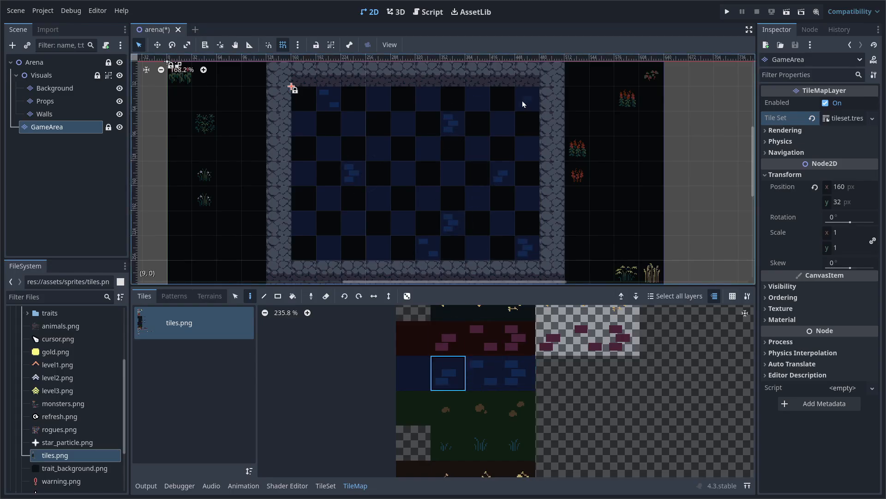
left_click(305, 223)
scroll(544, 173, "down", 4, "ctrl")
scroll(553, 186, "up", 3, "ctrl")
mouse_move(441, 167)
middle_mouse_down()
mouse_move(424, 171)
mouse_move(438, 171)
middle_mouse_up()
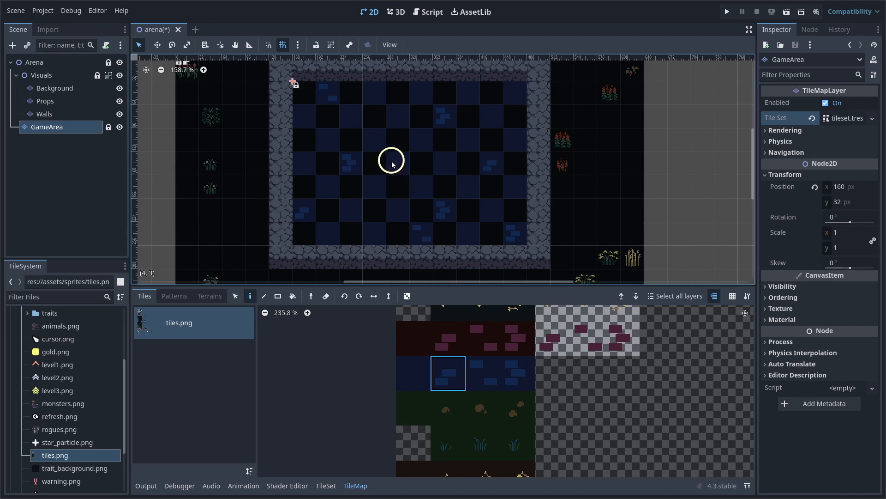
scroll(511, 380, "down", 3)
middle_click_drag(519, 423, 552, 182)
scroll(473, 414, "up", 8)
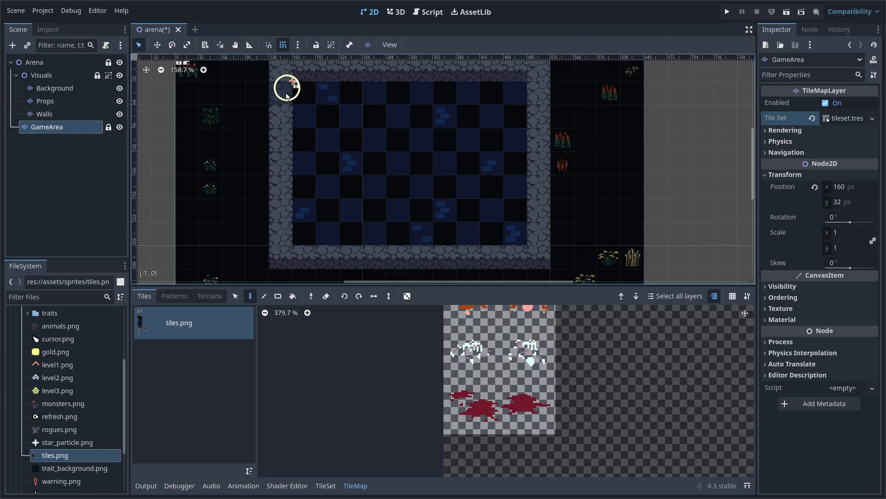
Add a TileMapLayer named Decor under GameArea and quick-load tileset.tres as its Tile Set
left_click(64, 126)
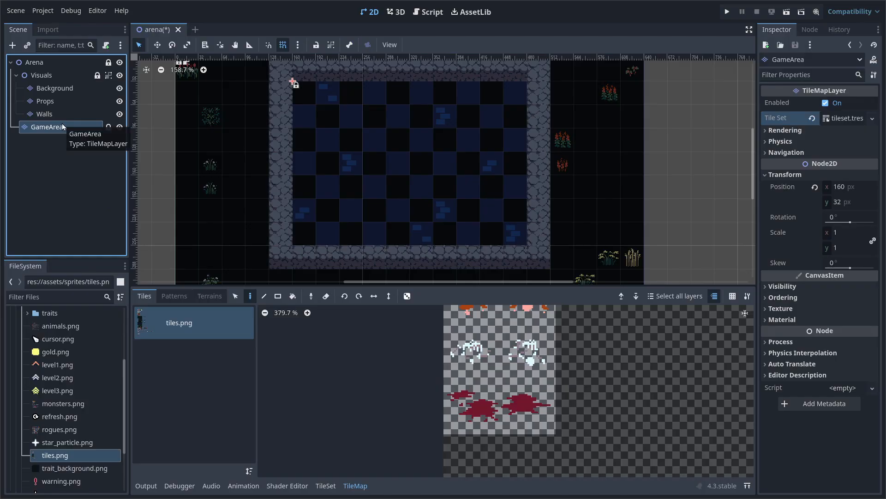
key("ctrl+a")
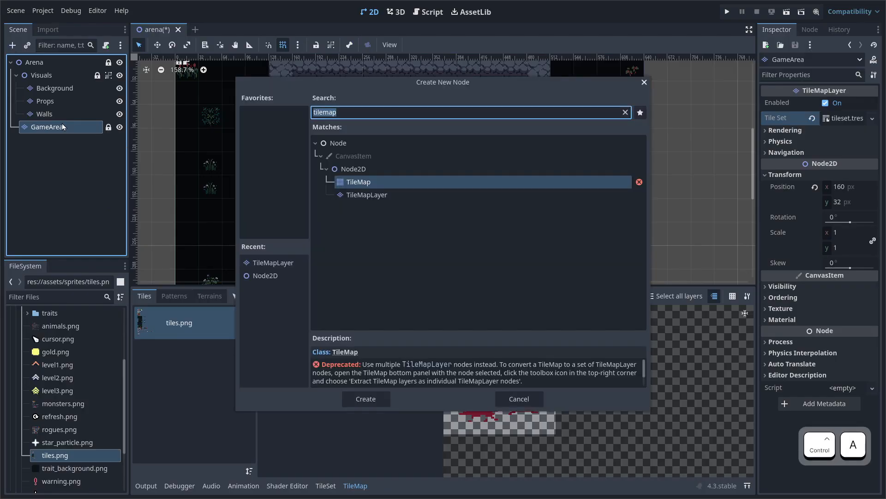
key("Down")
key("Return")
double_click(81, 139)
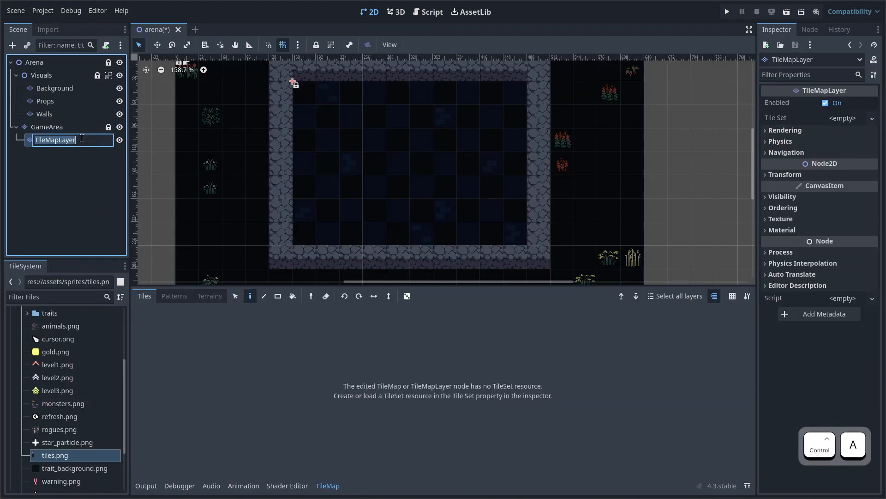
type("Decor")
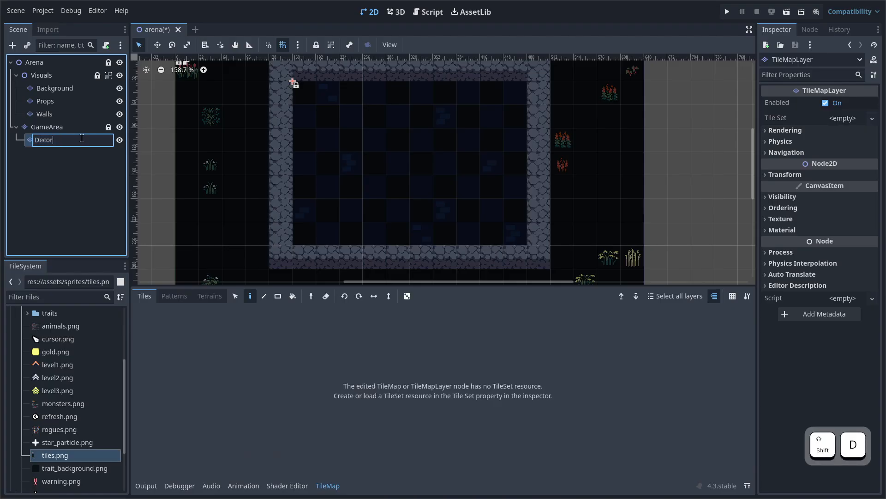
key("Return")
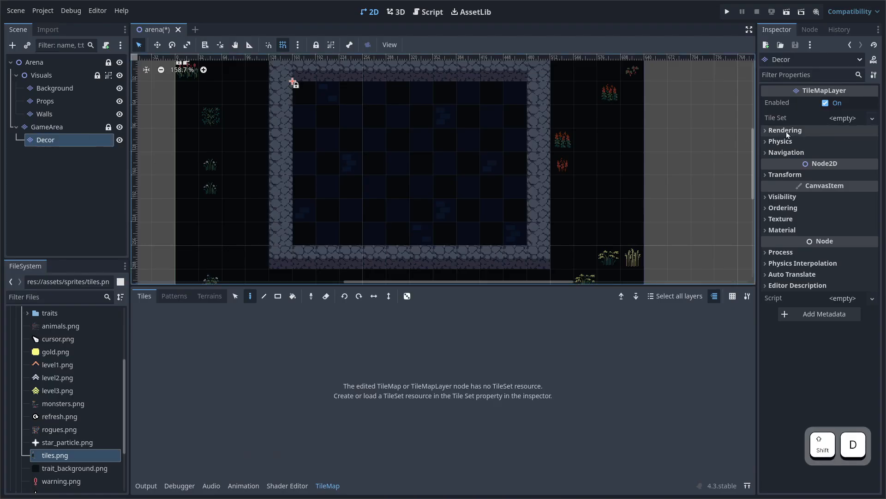
left_click(872, 118)
left_click(860, 151)
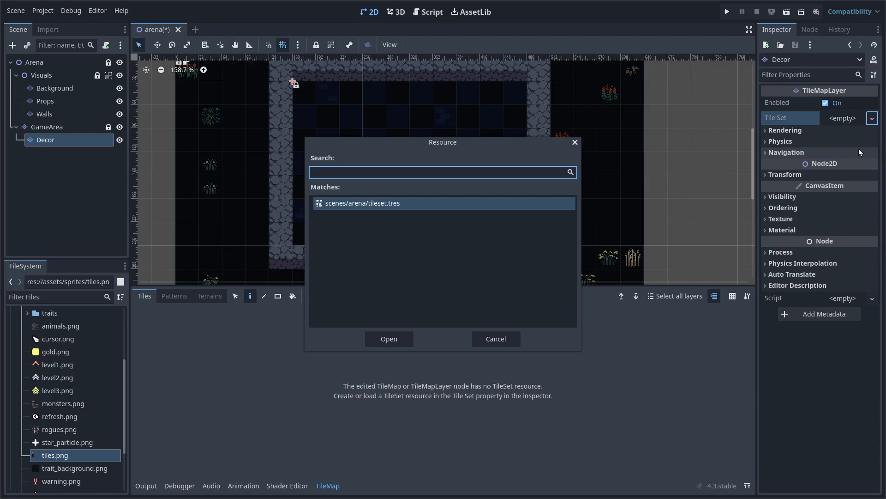
key("Return")
Paint a bone pile and two red blood splatters onto the arena floor
left_click(549, 361)
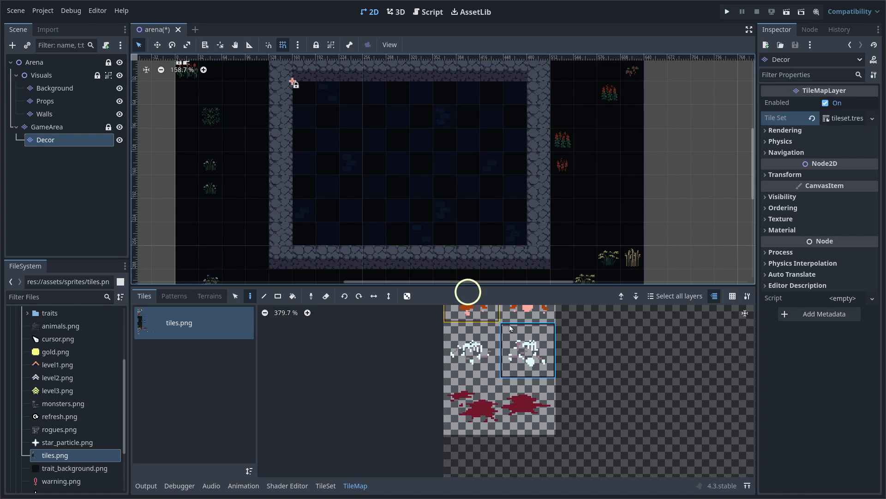
left_click(445, 93)
left_click(472, 406)
scroll(493, 195, "up", 1)
left_click(517, 112)
left_click(531, 406)
left_click(490, 187)
scroll(453, 207, "down", 1)
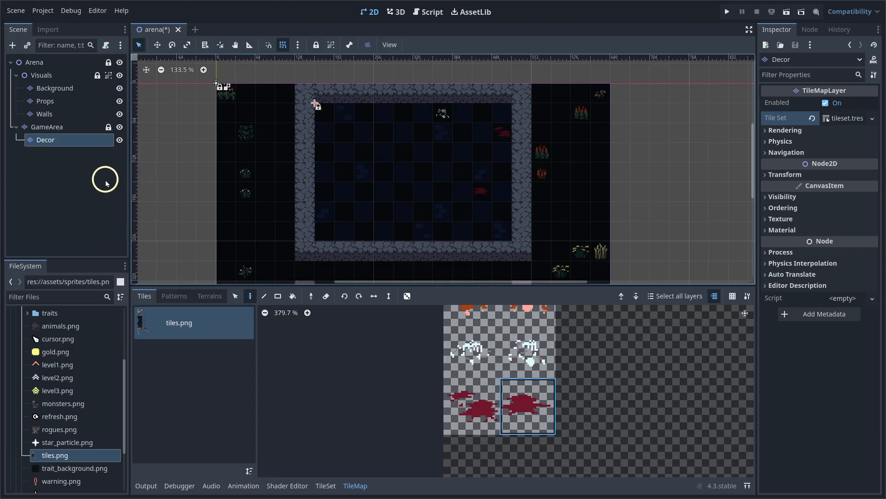
Duplicate the Decor layer with Ctrl+D and rename the copy Highlight
left_click(83, 154)
left_click(72, 140)
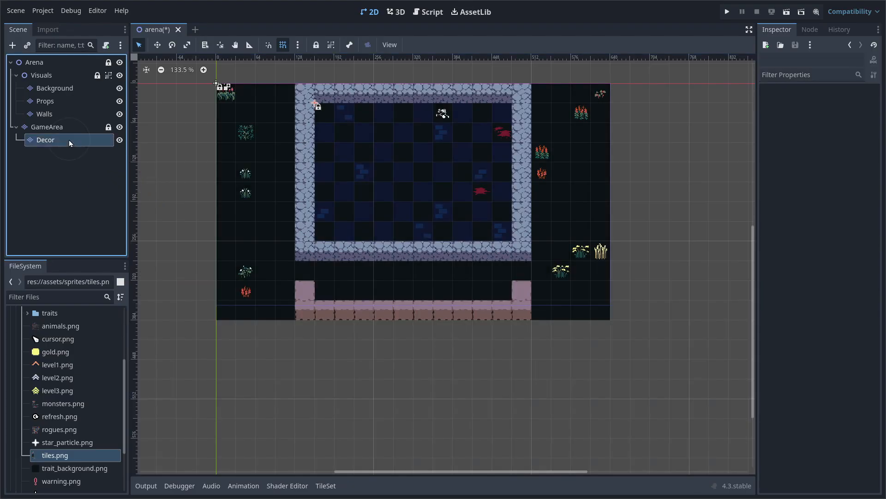
key("ctrl+d")
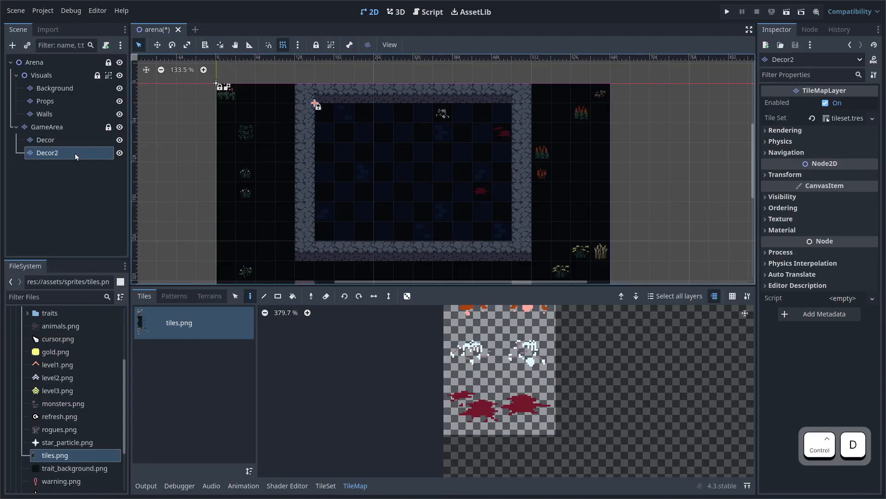
double_click(75, 152)
type("High")
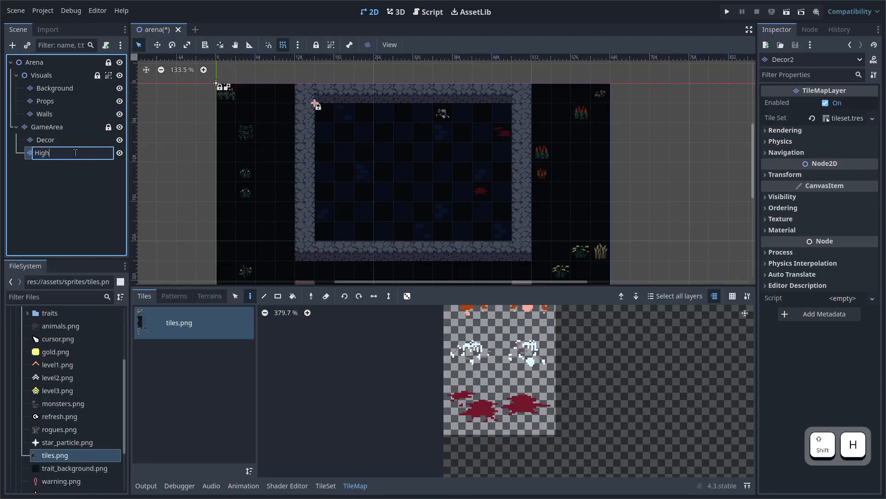
type("light")
key("Return")
Box-select three placed tiles across the arena, then clear the selection
middle_click_drag(372, 214, 333, 208)
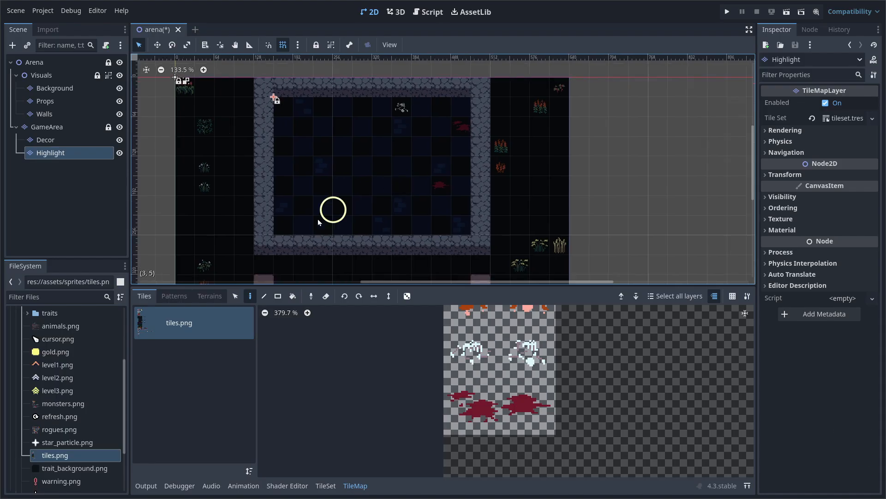
left_click(236, 297)
left_click_drag(346, 107, 462, 225)
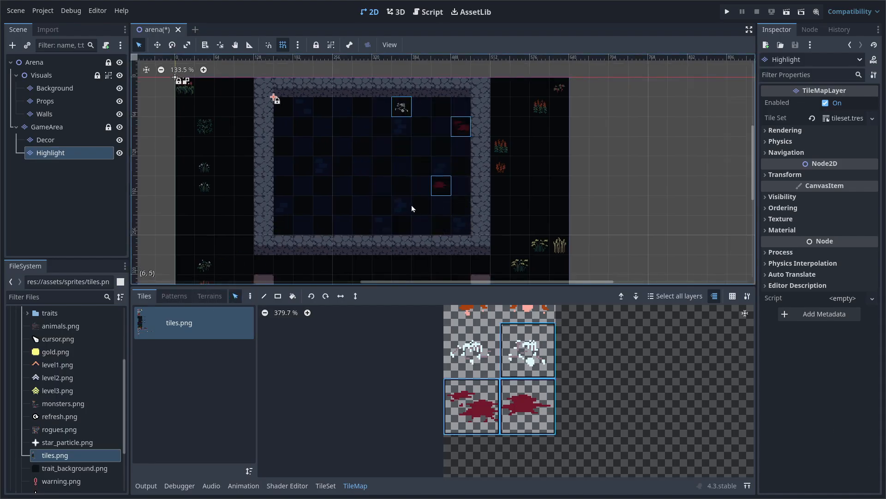
left_click(410, 205)
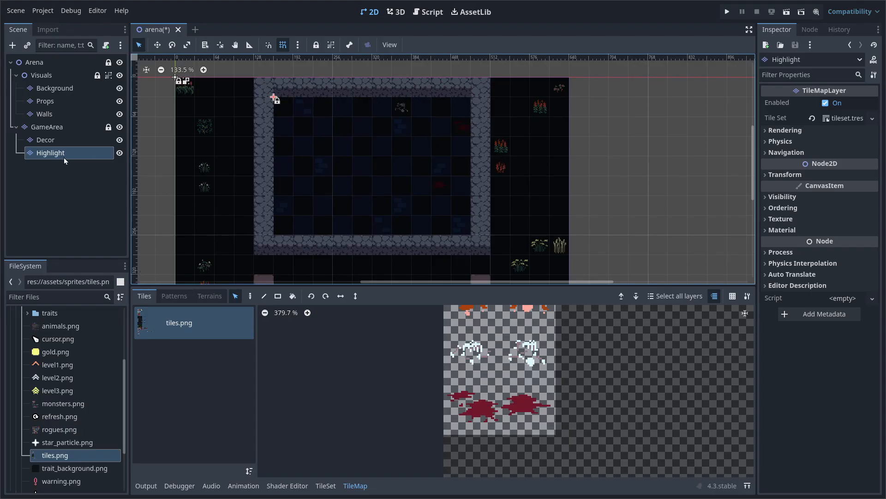
Scroll the tile atlas to its top rows and pick the checkered highlight tile
scroll(531, 406, "down", 1)
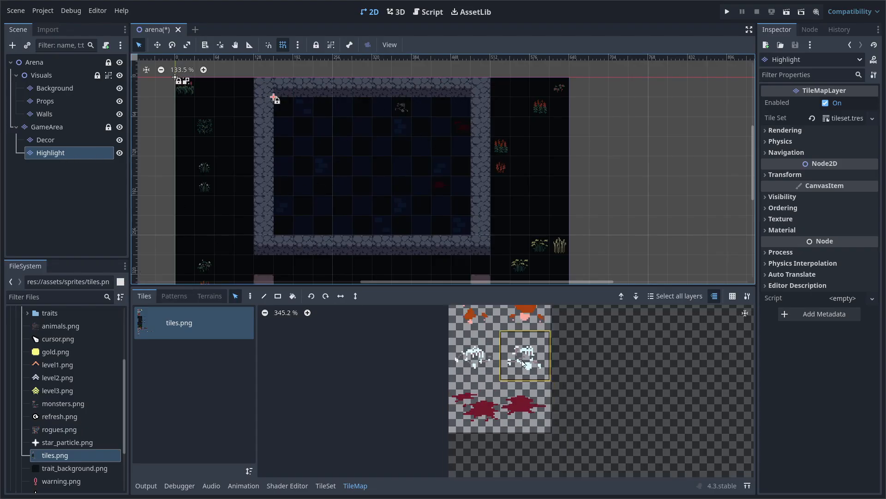
middle_click_drag(522, 365, 501, 438)
scroll(501, 438, "down", 1)
middle_click_drag(495, 369, 476, 476)
middle_click_drag(501, 376, 481, 437)
middle_click_drag(493, 393, 497, 477)
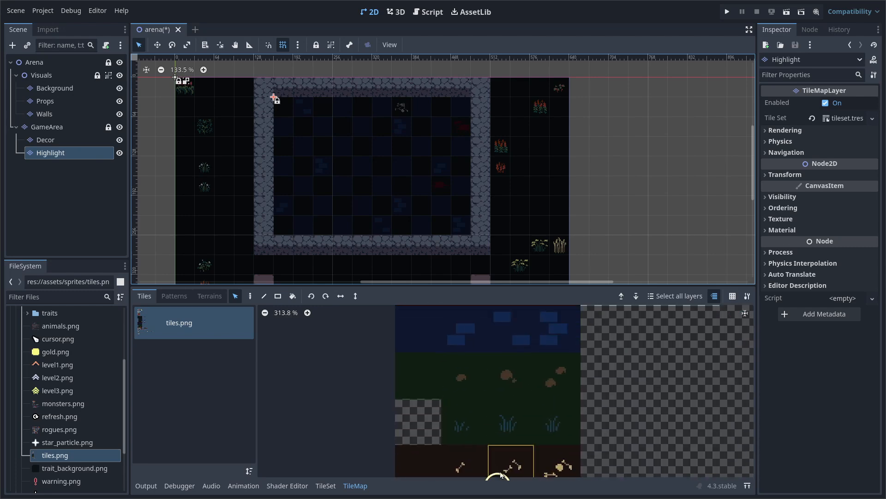
scroll(499, 387, "down", 4)
middle_click_drag(499, 354, 476, 485)
middle_click_drag(496, 373, 506, 478)
middle_click_drag(494, 355, 520, 490)
left_click(538, 403)
left_click(503, 399)
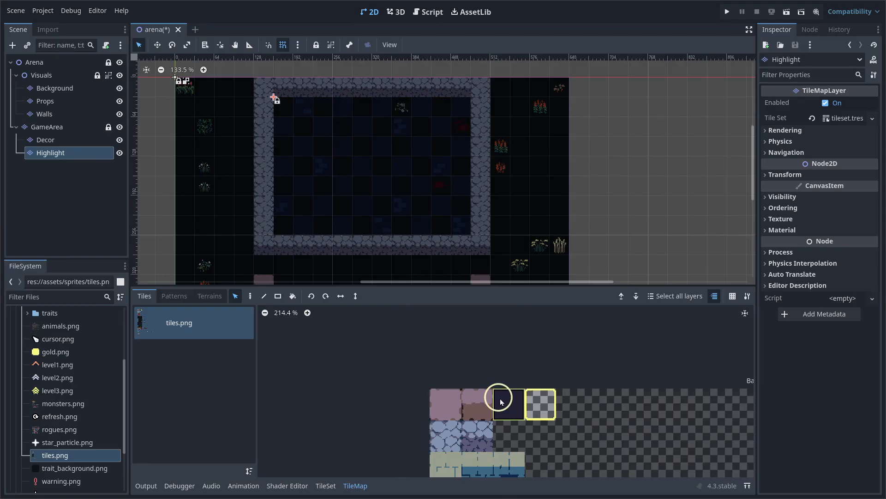
left_click(549, 403)
Paint two highlight tiles on the floor, erase them again, and collapse the tile panel
scroll(369, 122, "up", 2)
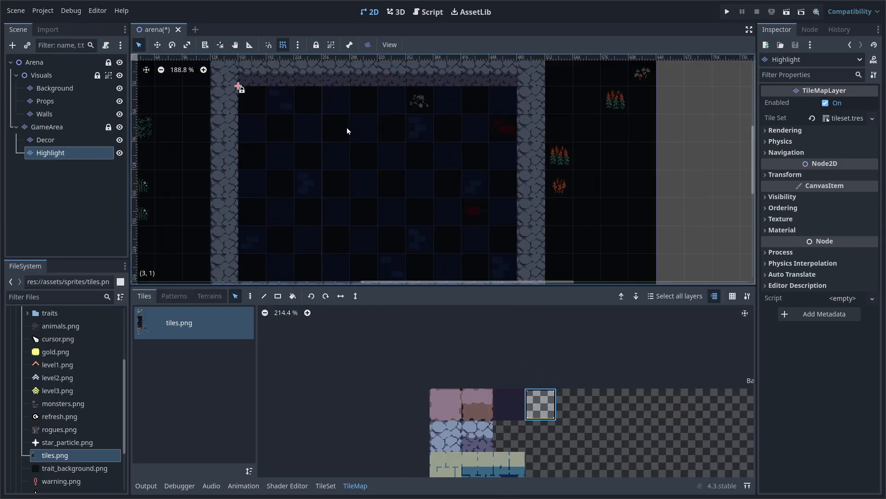
left_click(250, 295)
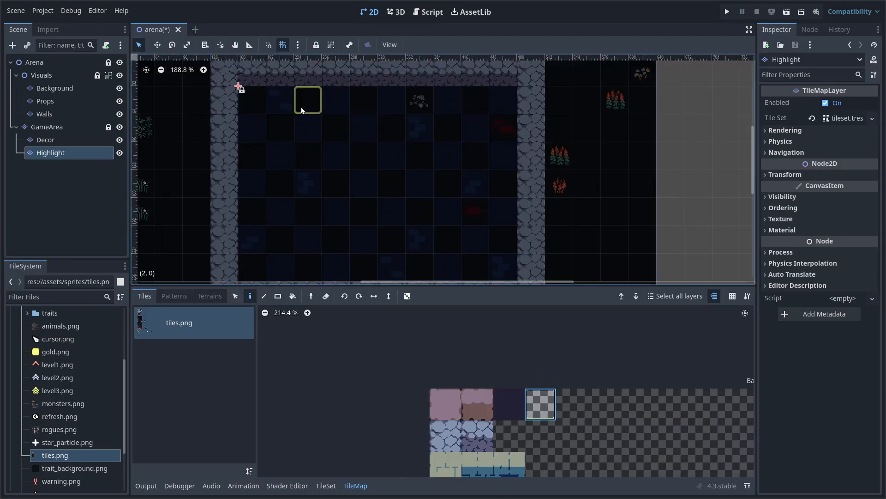
left_click(365, 103)
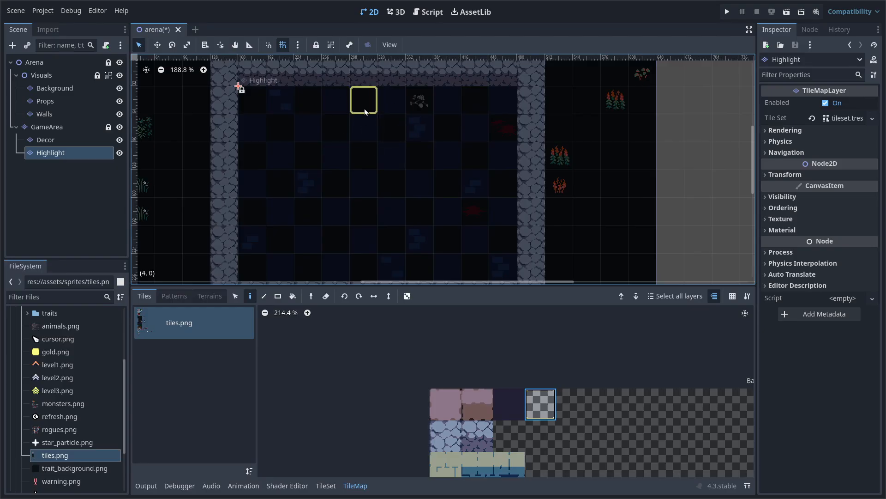
middle_click_drag(388, 180, 404, 162)
left_click_drag(391, 105, 400, 106)
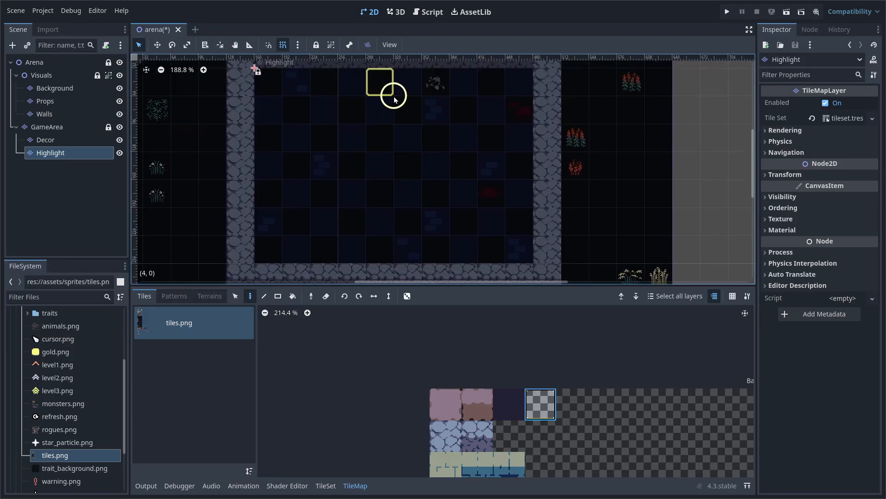
right_click(374, 83)
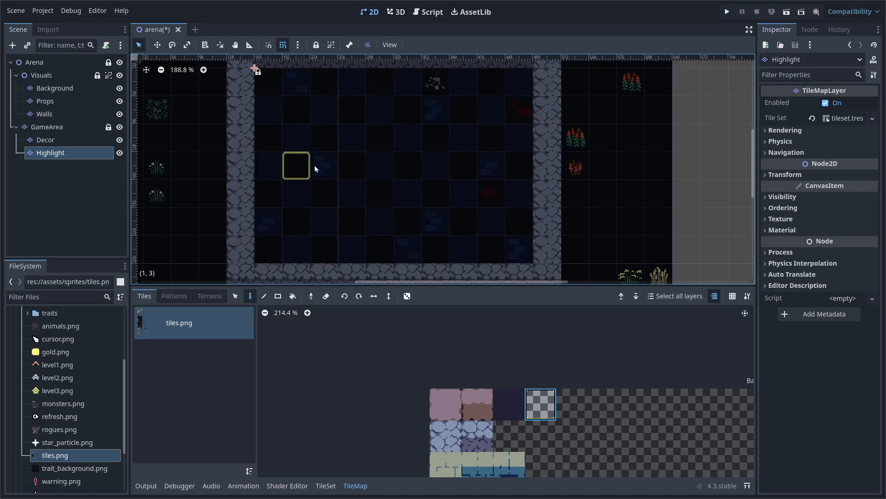
right_click(350, 136)
left_click(355, 485)
middle_click_drag(368, 244, 362, 303)
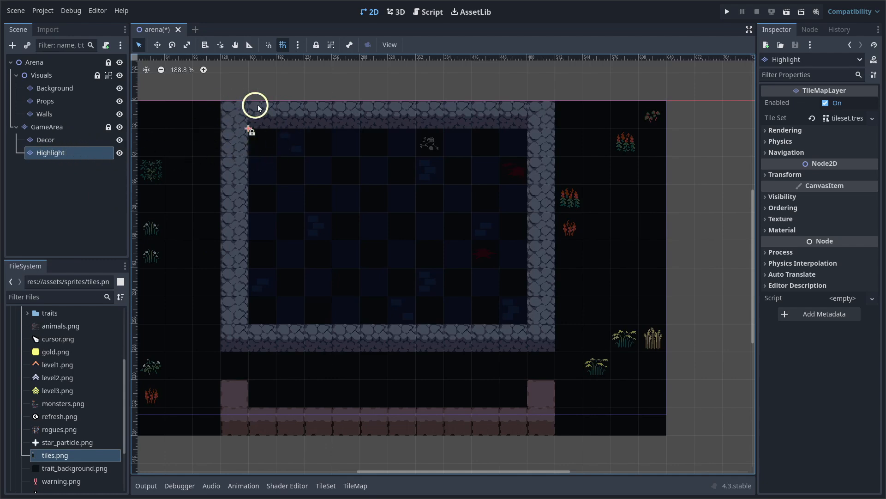
Group GameArea's children with the Group Selected toolbar button
left_click(49, 127)
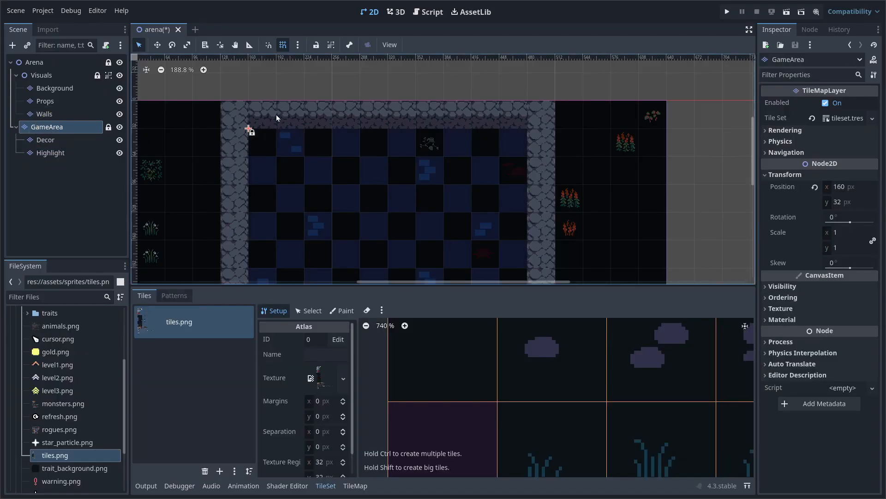
left_click(331, 45)
scroll(316, 140, "down", 2)
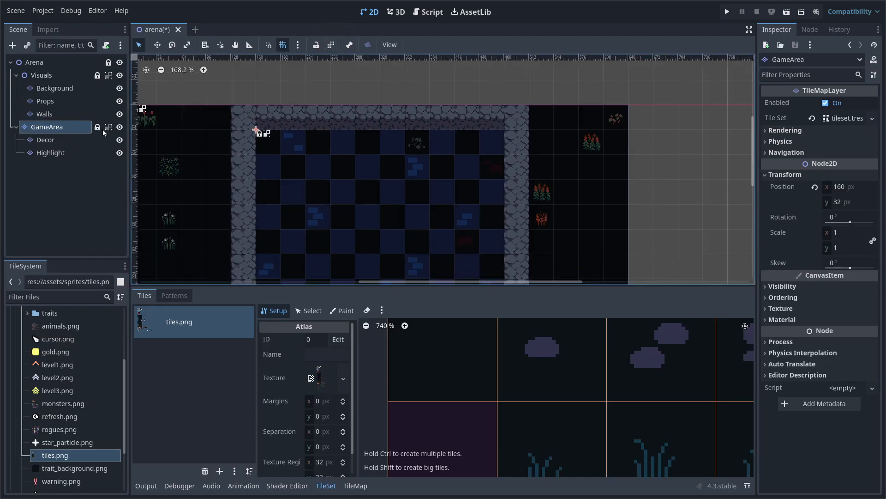
scroll(234, 158, "down", 4)
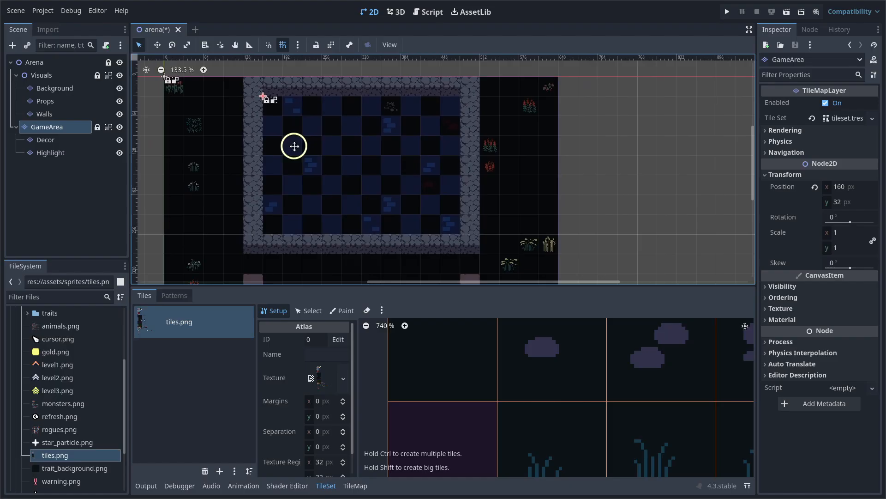
middle_click_drag(302, 163, 304, 152)
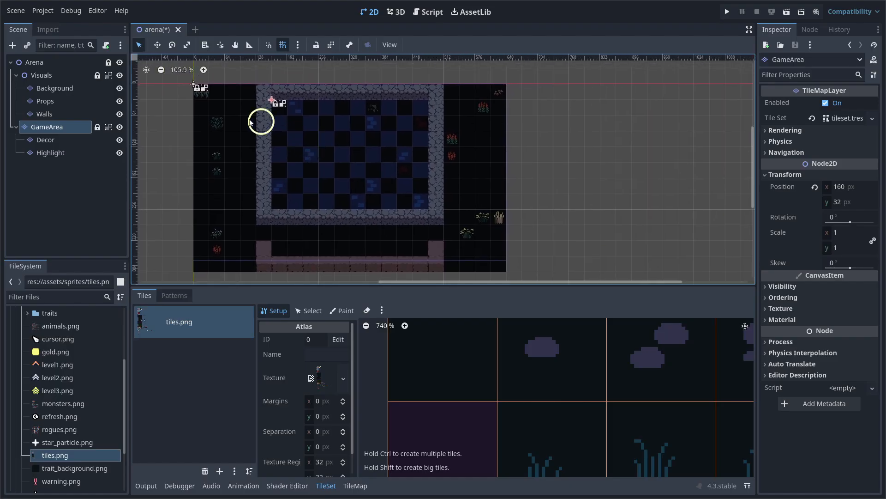
Test box-selecting over the grouped arena contents, then select the Arena root node
left_click_drag(162, 78, 551, 287)
scroll(549, 185, "down", 2)
left_click_drag(563, 86, 199, 282)
left_click_drag(557, 76, 205, 279)
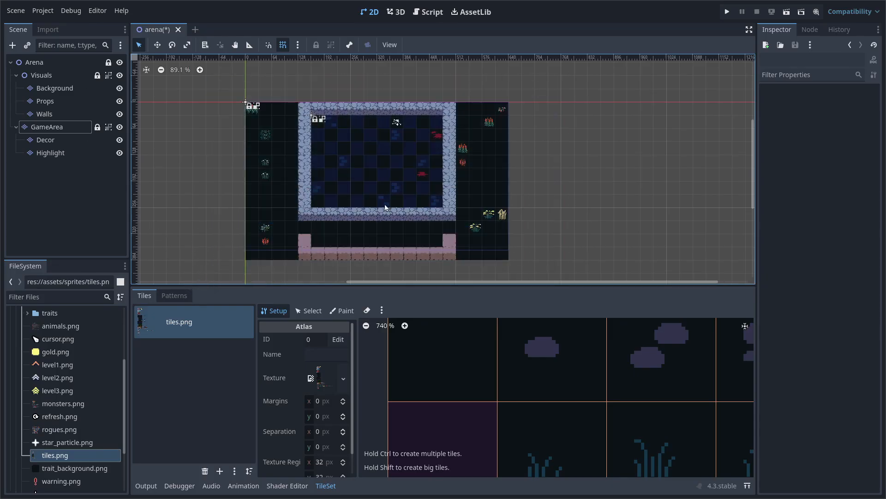
scroll(386, 210, "up", 1)
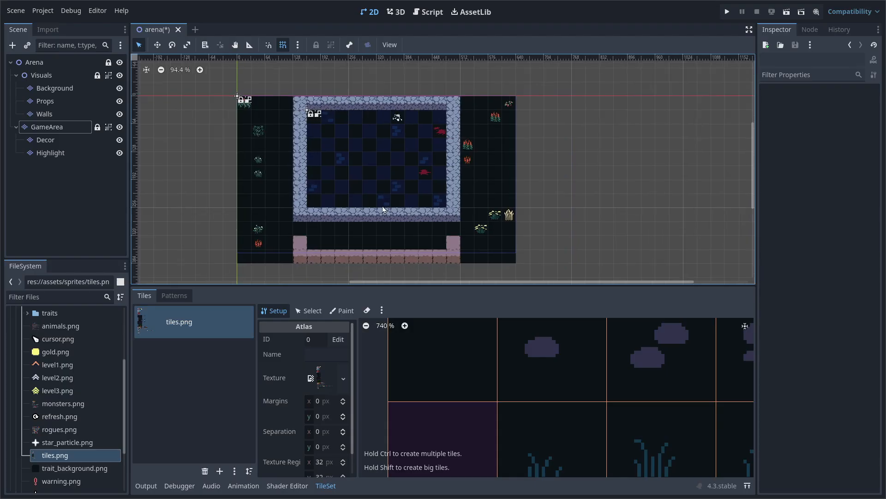
scroll(364, 242, "up", 8)
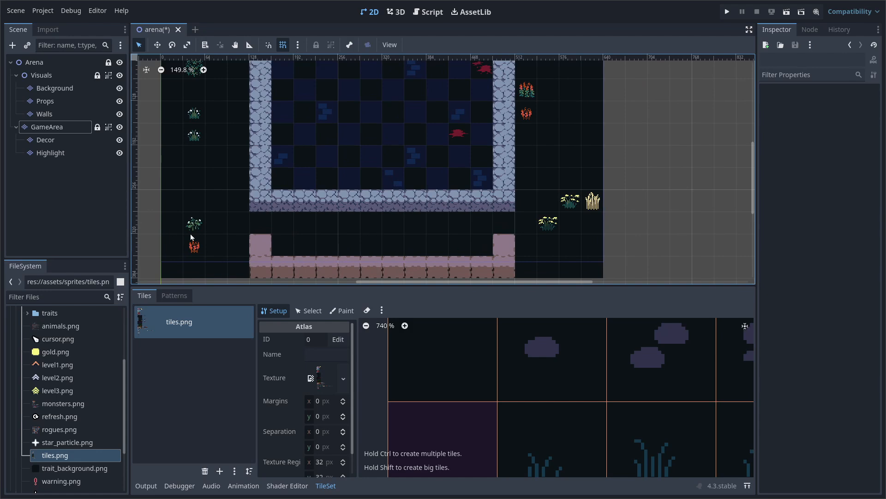
left_click(41, 65)
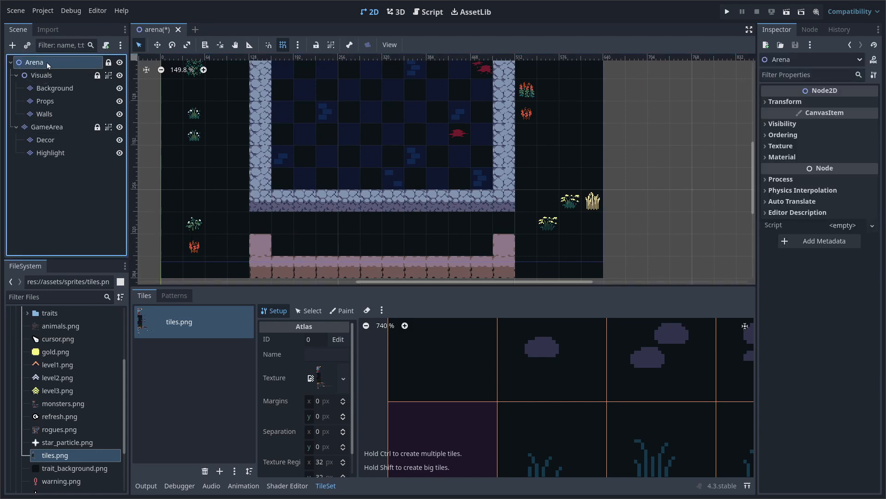
Add a TileMapLayer child to Arena, rename it Bench, and quick-load tileset.tres as its Tile Set
key("ctrl+a")
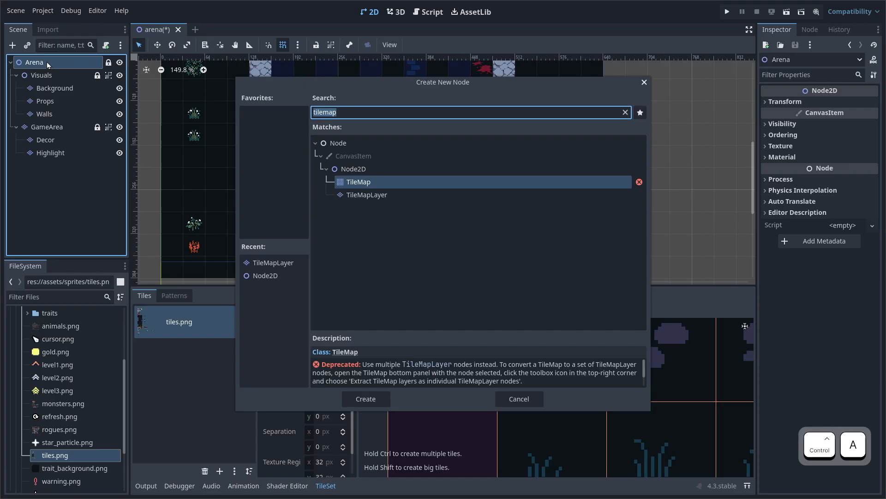
key("Down")
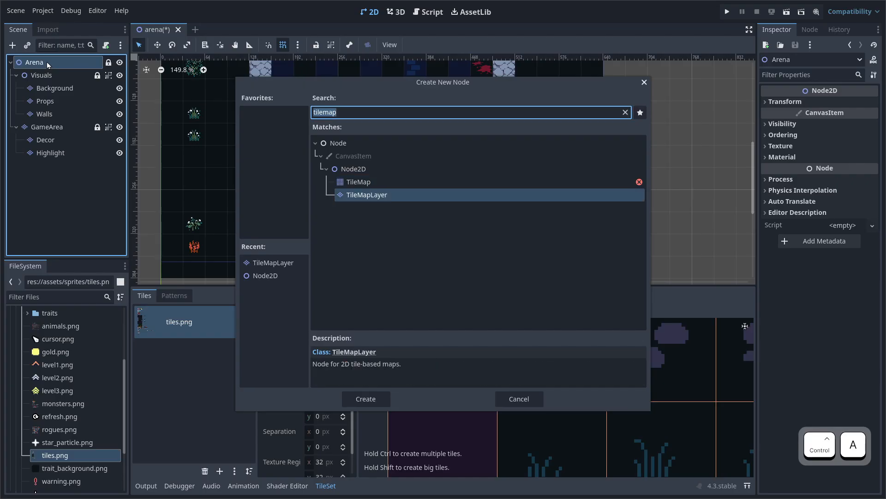
key("Return")
double_click(72, 166)
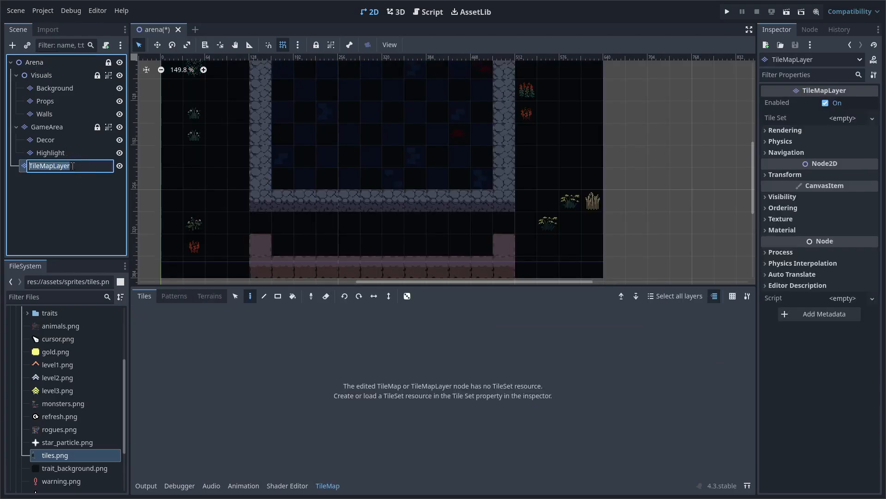
type("Bench")
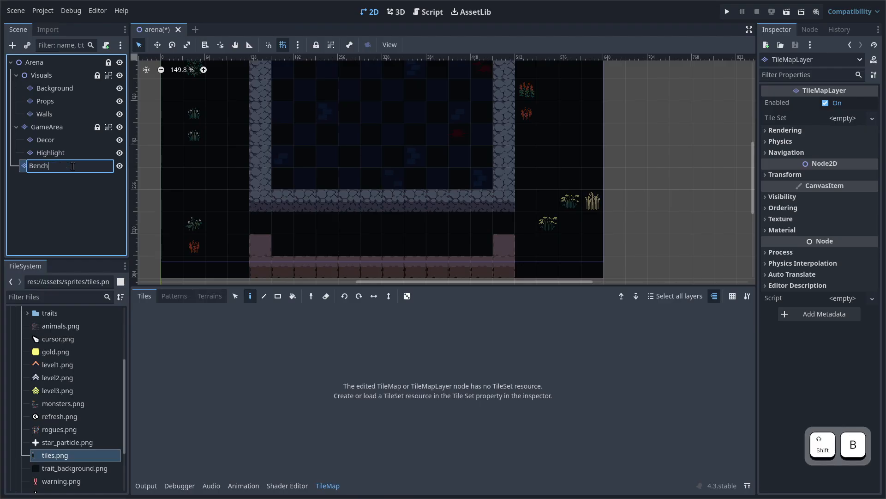
key("Return")
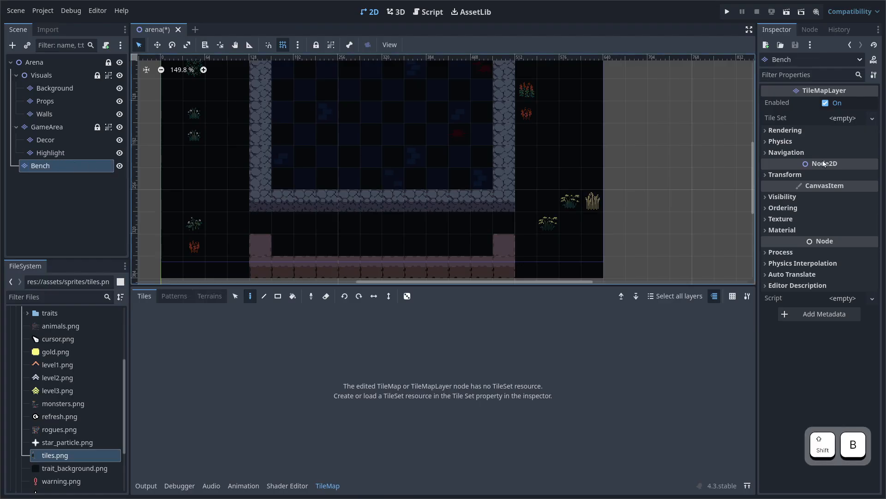
left_click(873, 119)
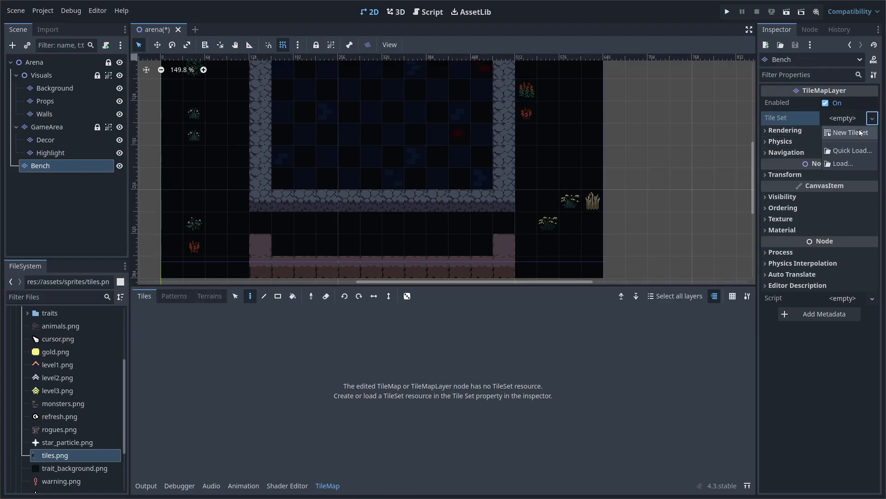
left_click(849, 152)
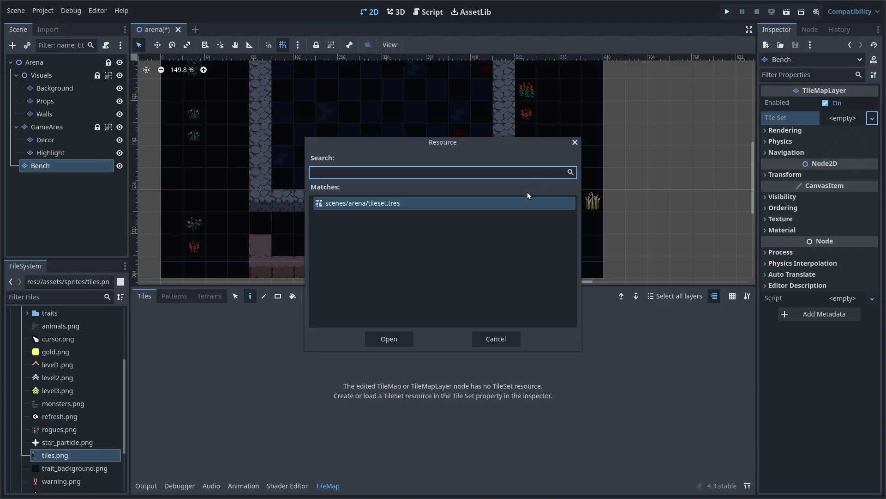
key("Return")
Paint plain dark red tiles from tiles.png into four cells of the bench row
scroll(380, 231, "up", 5)
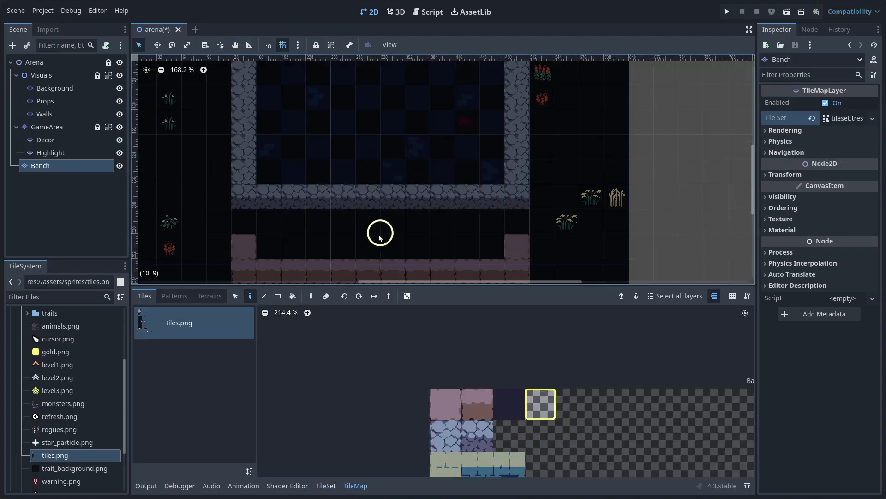
scroll(338, 211, "up", 2)
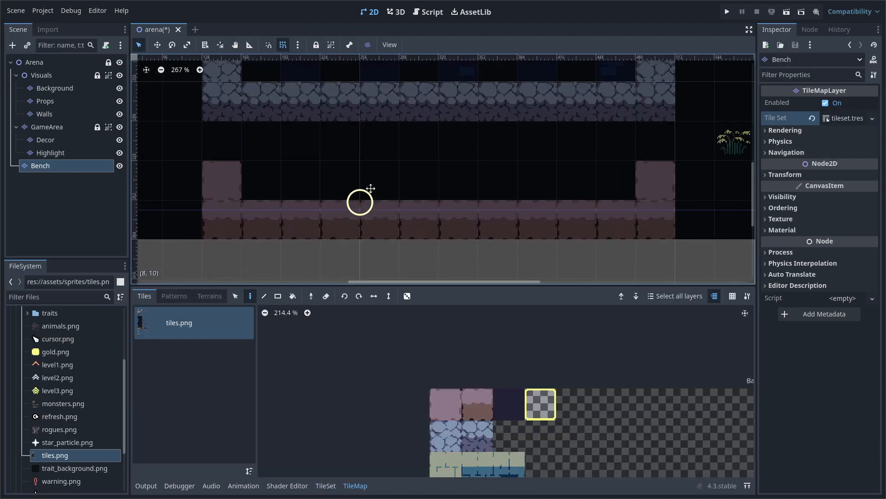
scroll(580, 418, "down", 3)
scroll(580, 417, "up", 3)
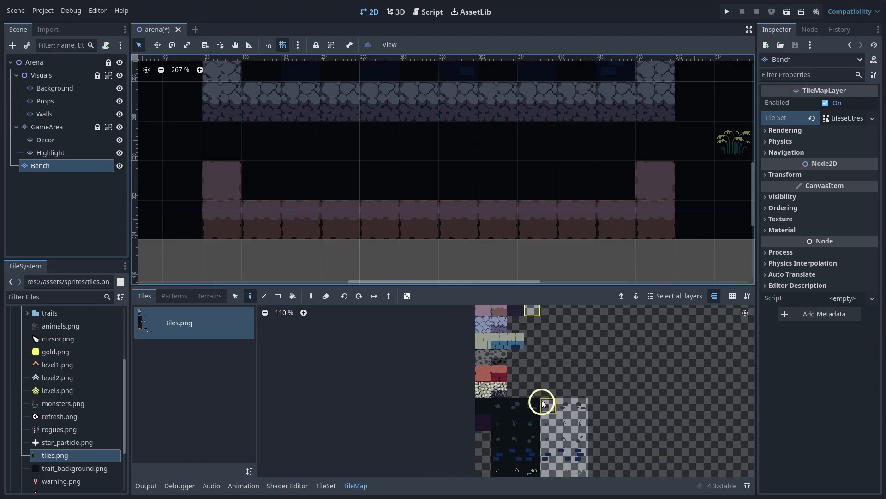
scroll(552, 439, "down", 5)
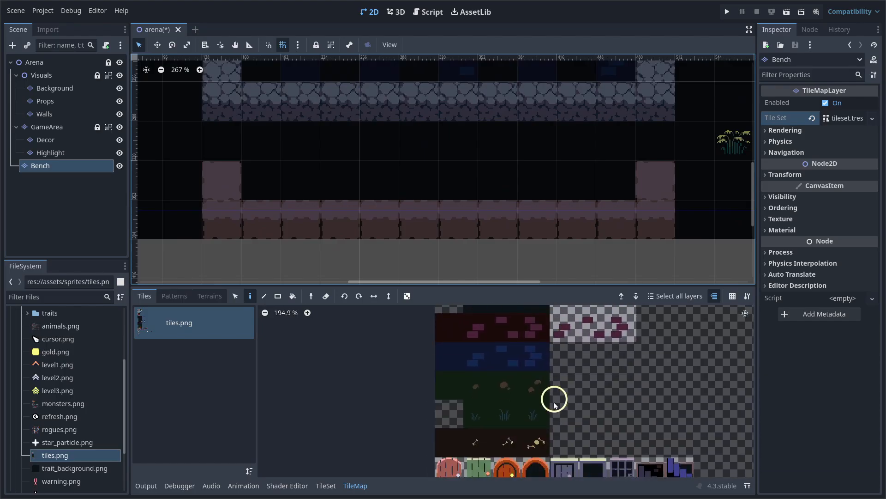
scroll(511, 372, "up", 3)
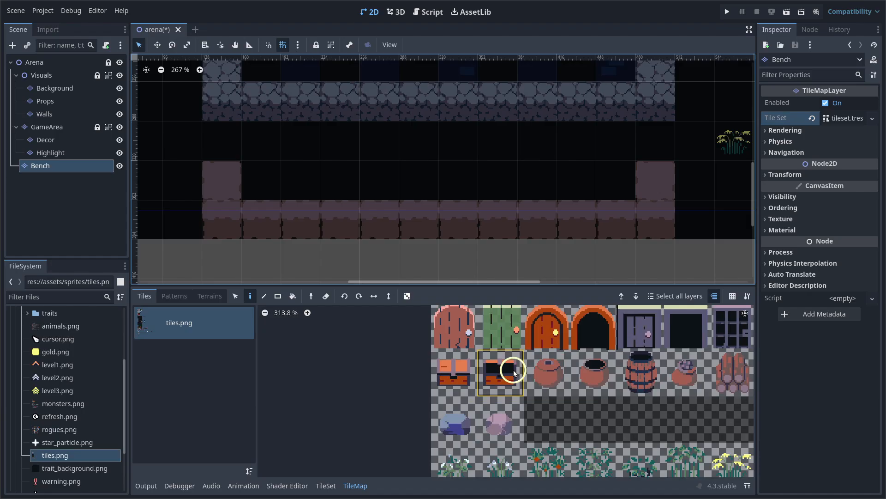
scroll(498, 416, "up", 1)
scroll(485, 397, "down", 3)
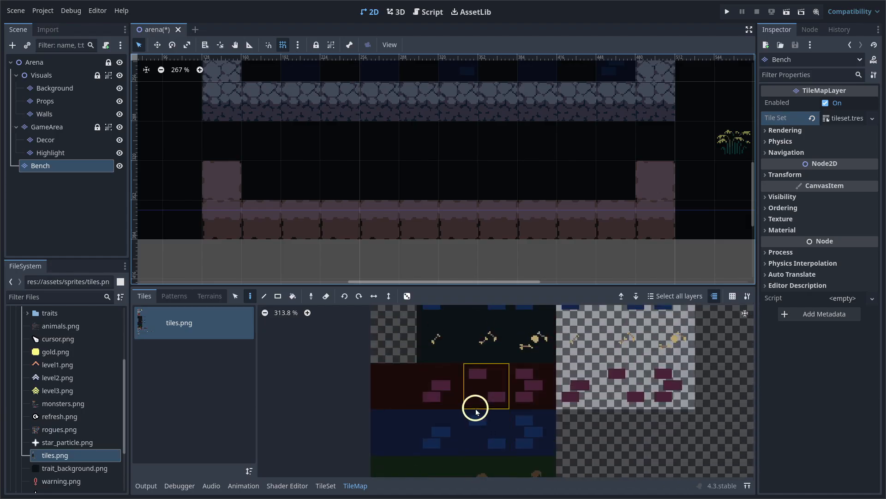
left_click(391, 387)
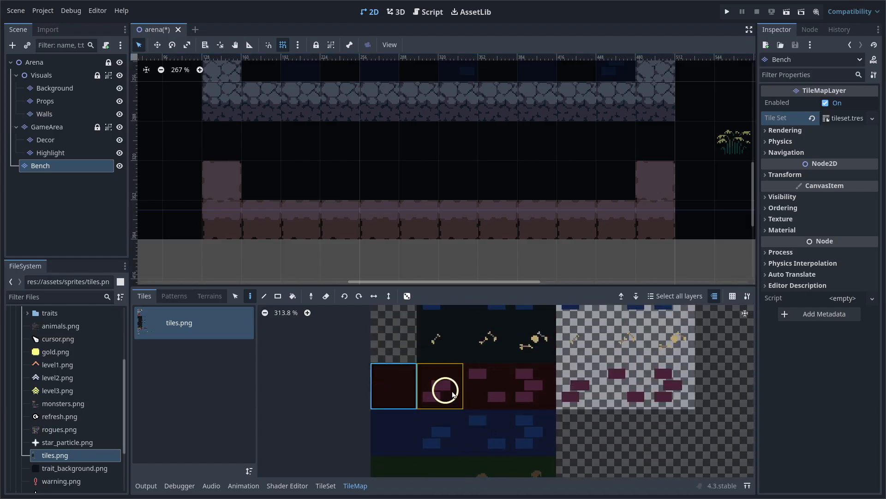
left_click(268, 186)
left_click(380, 187)
left_click(419, 189)
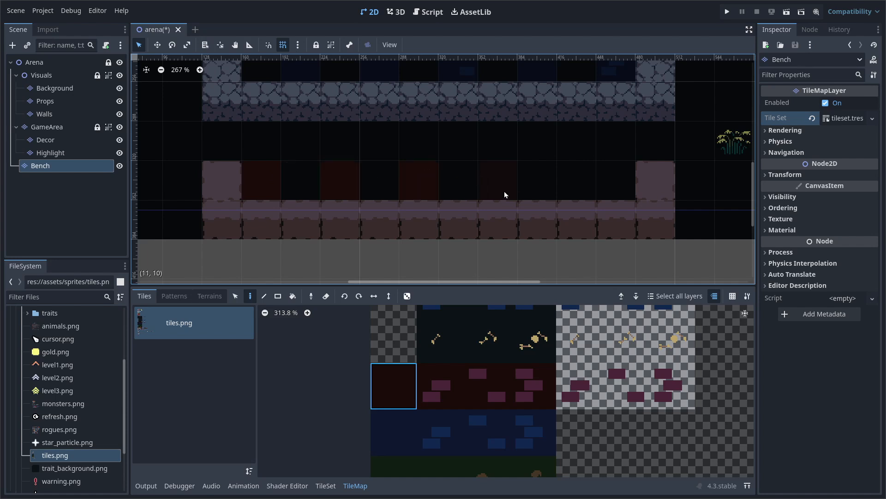
left_click(570, 189)
Paint plain dark blue tiles into the five remaining gaps of the bench row
scroll(481, 395, "down", 2)
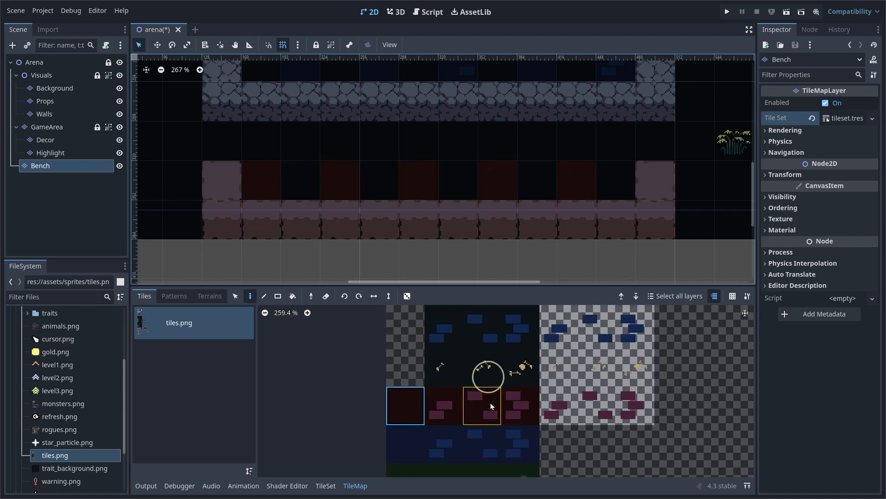
scroll(491, 403, "down", 1)
middle_click_drag(491, 403, 487, 447)
middle_click_drag(499, 348, 506, 394)
middle_click_drag(500, 457, 497, 497)
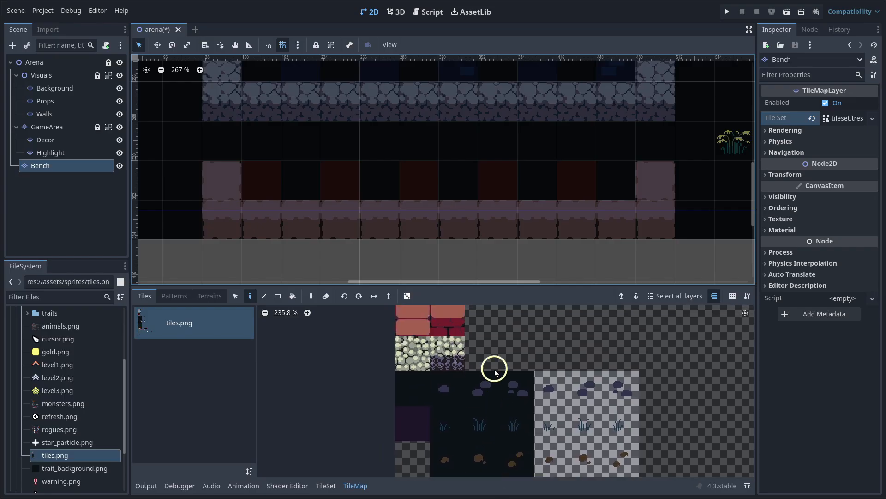
mouse_move(495, 372)
middle_mouse_down()
mouse_move(501, 498)
mouse_move(491, 498)
middle_mouse_up()
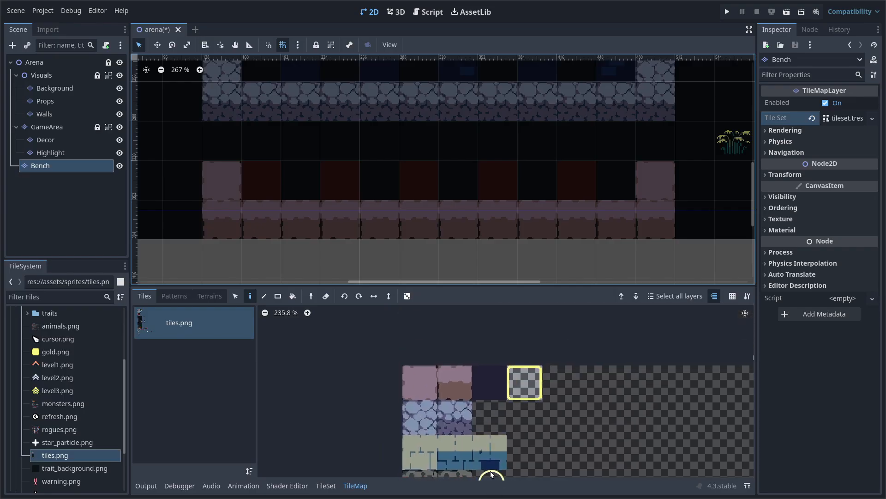
left_click(491, 381)
scroll(392, 170, "up", 1)
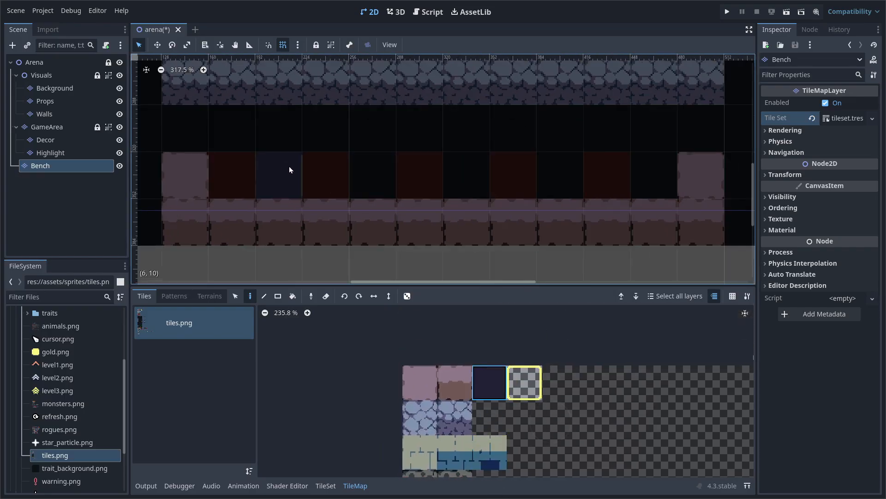
left_click(289, 170)
left_click(372, 177)
left_click(467, 176)
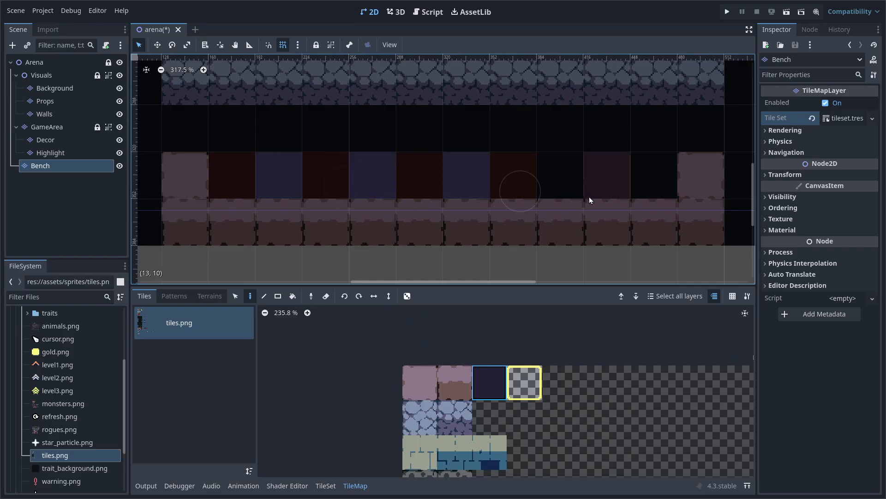
left_click(564, 174)
left_click(652, 178)
Paint plain purple tiles at cells (10, 10), (12, 10) and (14, 12)
scroll(655, 178, "down", 3)
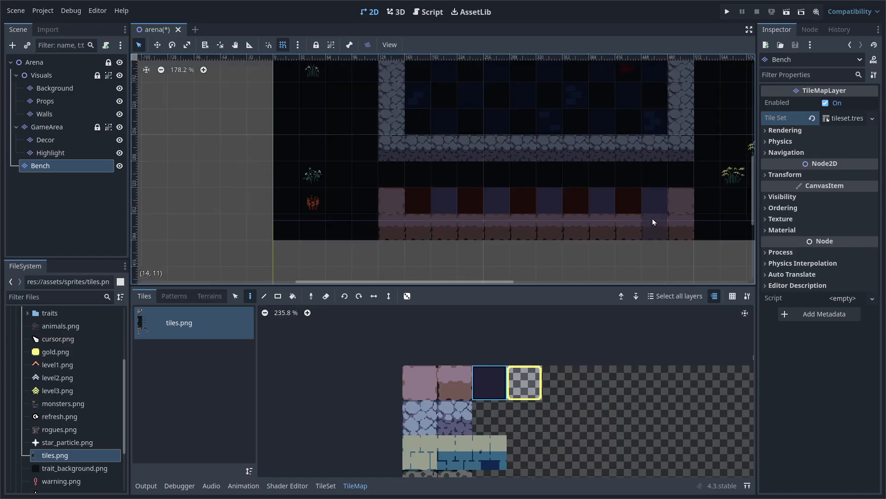
middle_click_drag(642, 236, 546, 239)
scroll(606, 249, "down", 5)
scroll(607, 248, "up", 4)
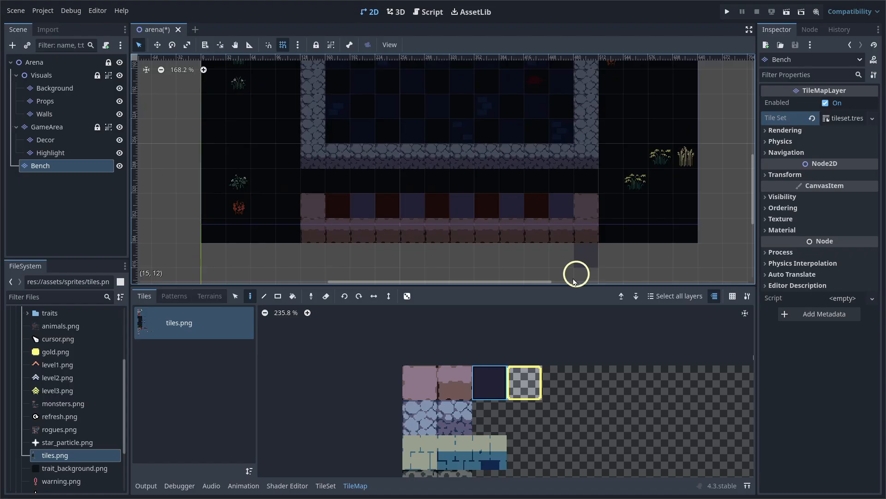
scroll(573, 397, "down", 4)
middle_click_drag(546, 417, 540, 361)
scroll(459, 413, "up", 15)
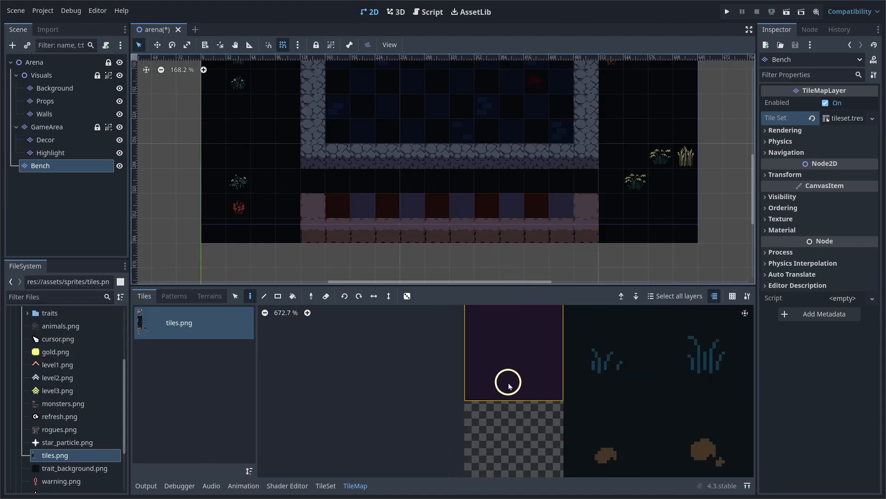
left_click(510, 386)
scroll(451, 213, "up", 3)
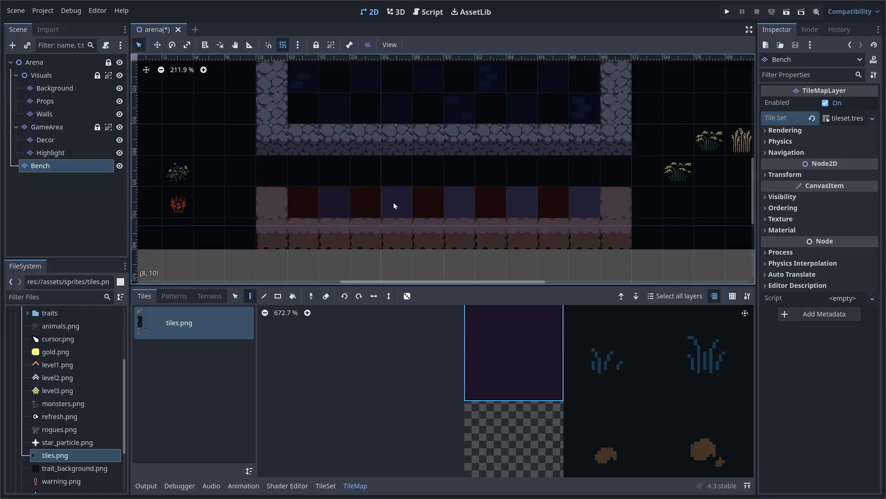
left_click(460, 214)
left_click(526, 206)
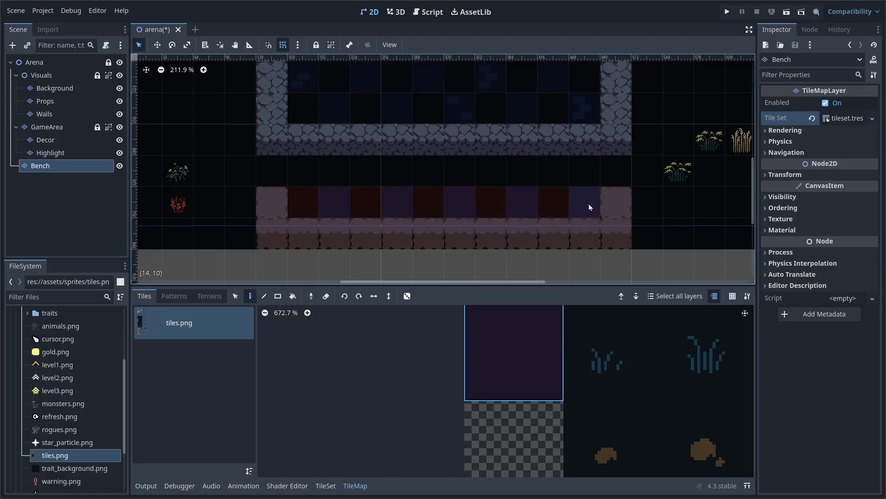
scroll(537, 240, "down", 2)
left_click(544, 237)
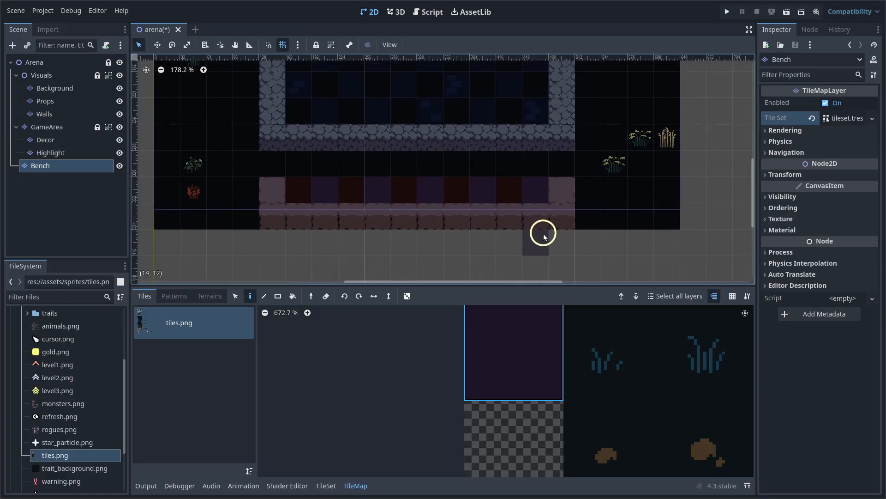
scroll(543, 236, "down", 4)
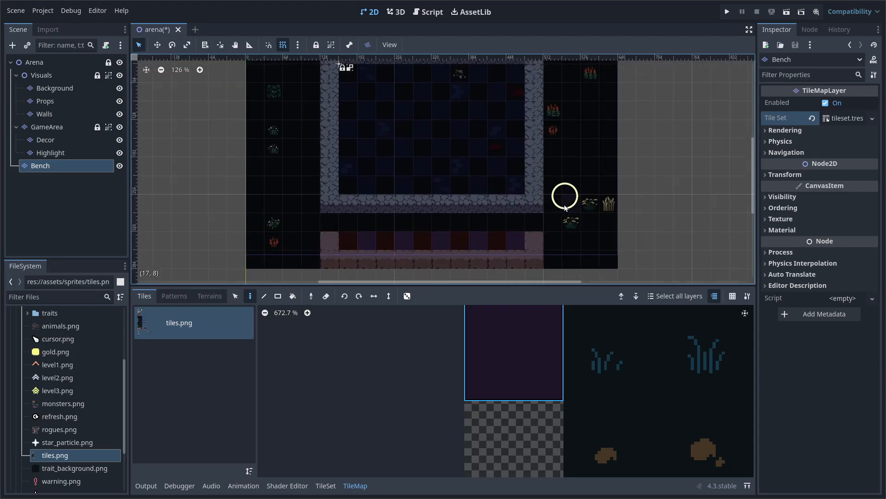
middle_click_drag(537, 183, 543, 193)
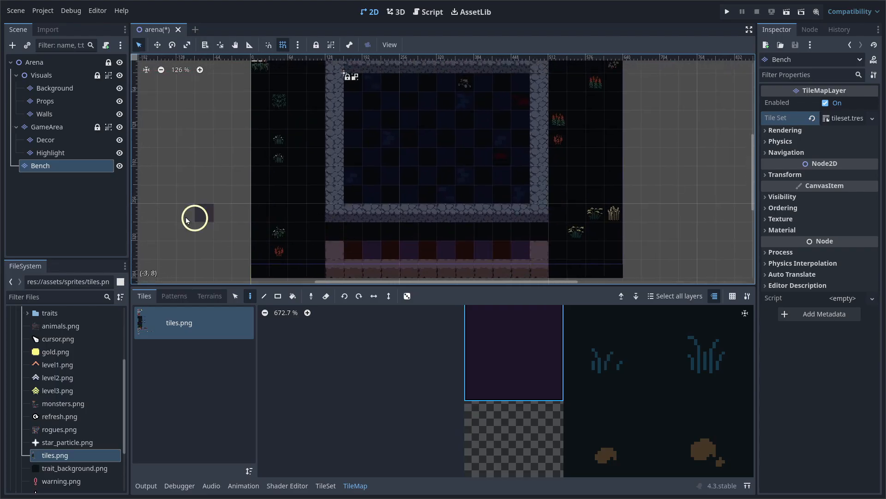
middle_click_drag(414, 224, 403, 205)
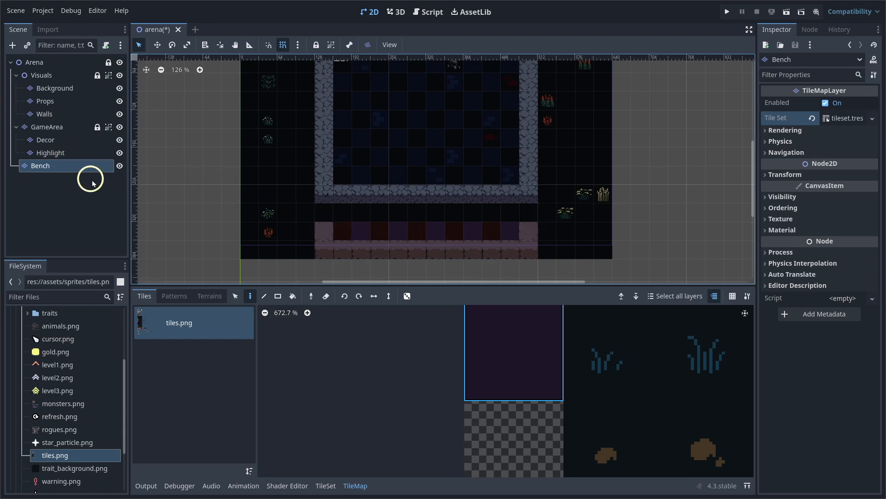
Duplicate the Highlight layer, move the copy under Bench and rename it Highlight
left_click(73, 151)
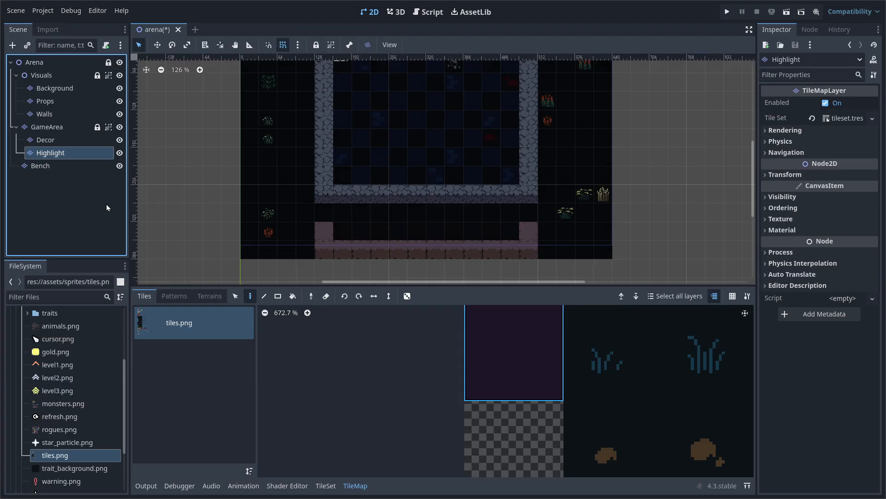
key("ctrl+d")
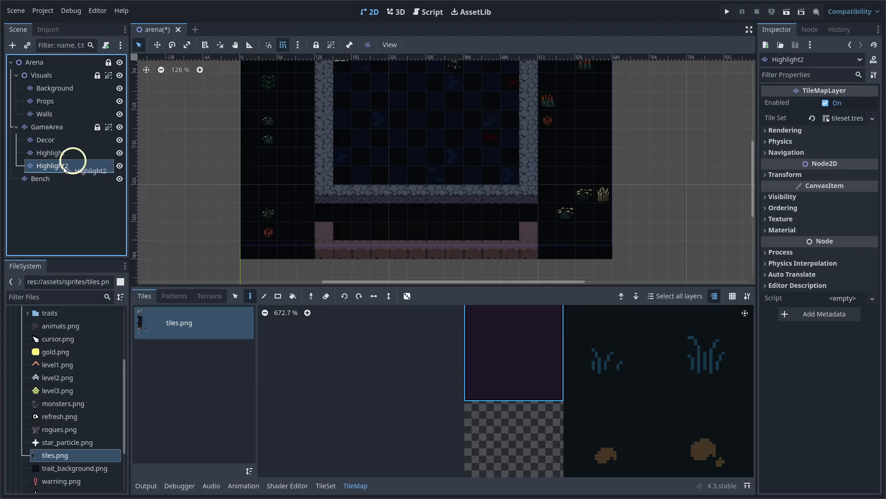
left_click_drag(64, 169, 44, 180)
double_click(73, 182)
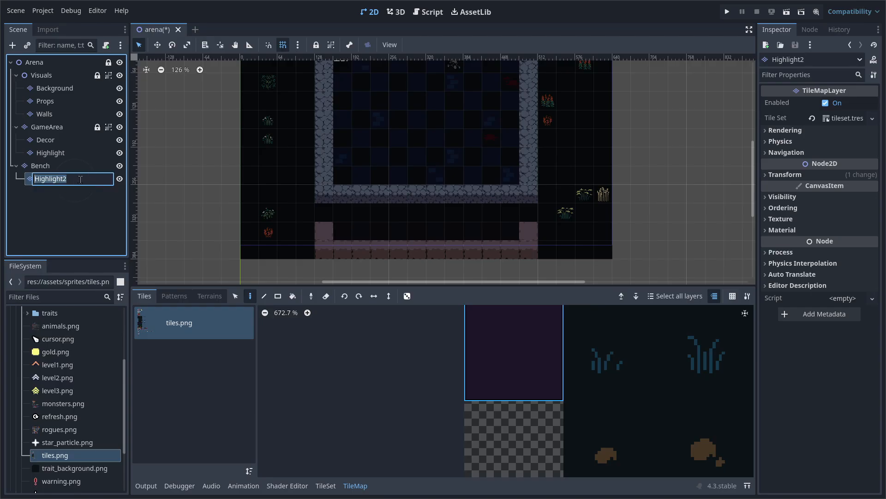
key("Return")
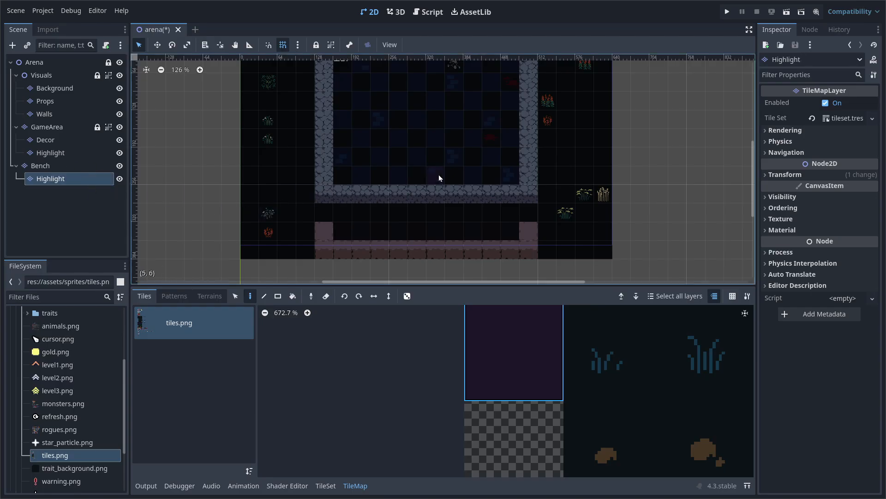
middle_click_drag(456, 169, 367, 182)
scroll(380, 217, "up", 5)
scroll(426, 146, "down", 7)
Drag the Bench layer down-right to Position 160, 320 and confirm it in Transform
left_click(62, 168)
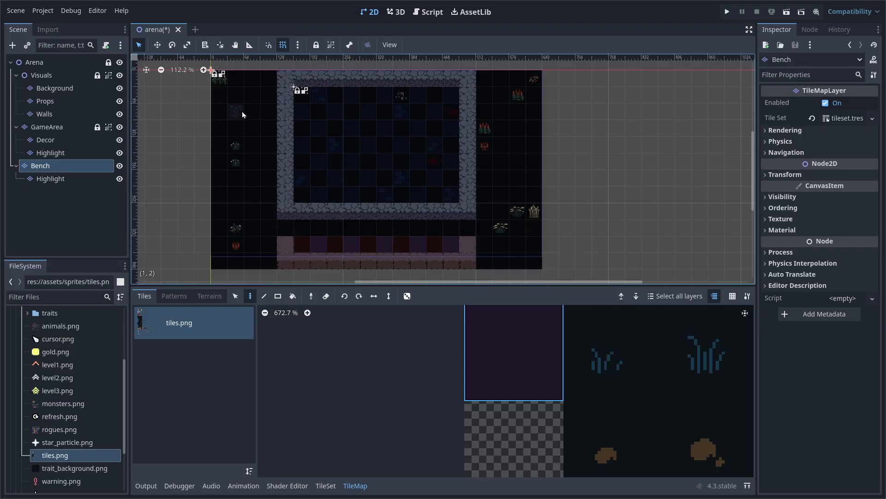
key("w")
left_click_drag(240, 92, 318, 238)
scroll(309, 246, "up", 4)
left_click(799, 176)
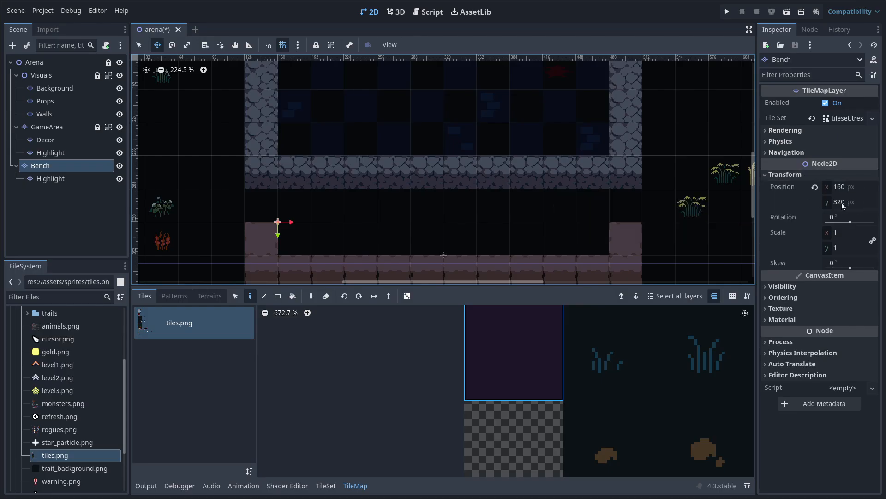
Box-select the stray bench tile strip below the map and cut it
scroll(469, 204, "down", 7)
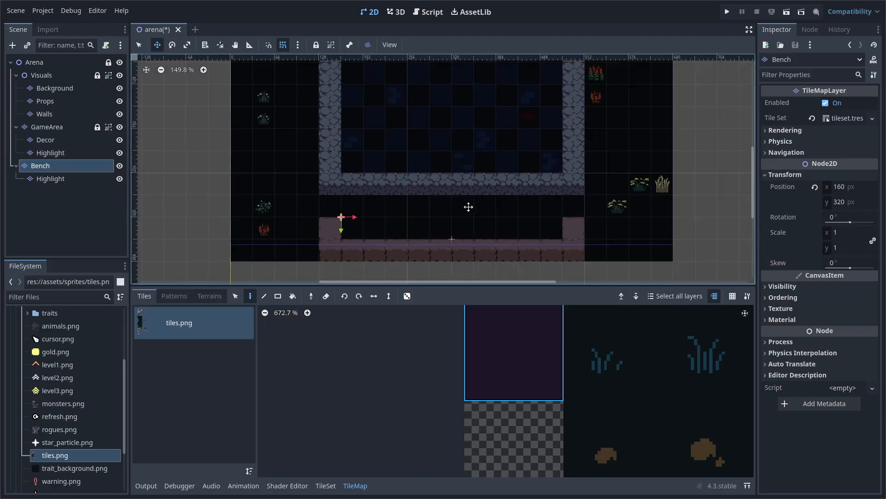
middle_click_drag(481, 154, 471, 144)
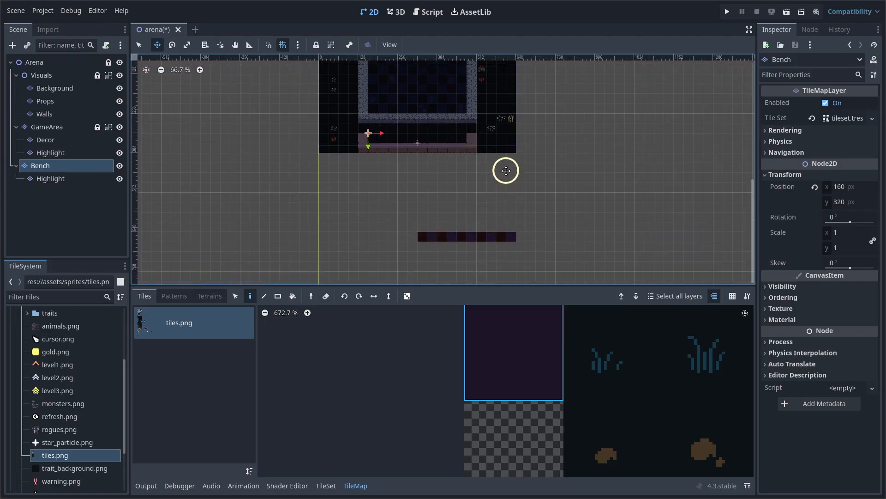
scroll(510, 143, "up", 3, "ctrl")
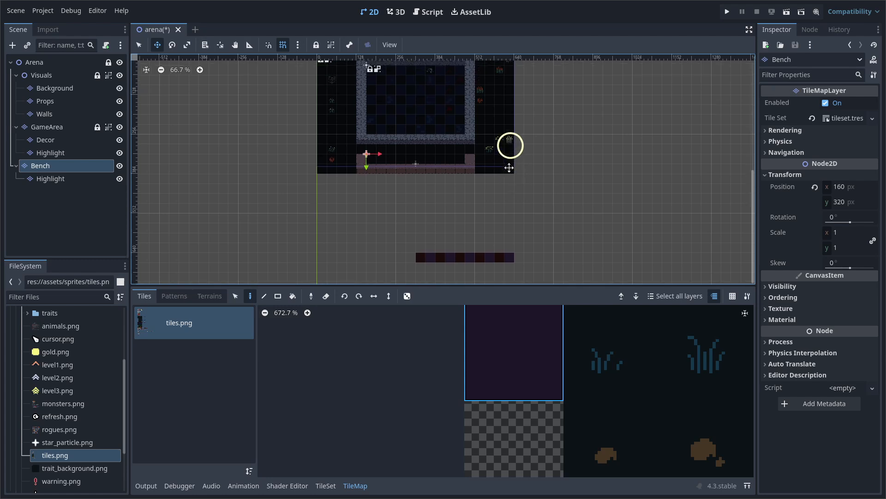
middle_click_drag(456, 199, 454, 180)
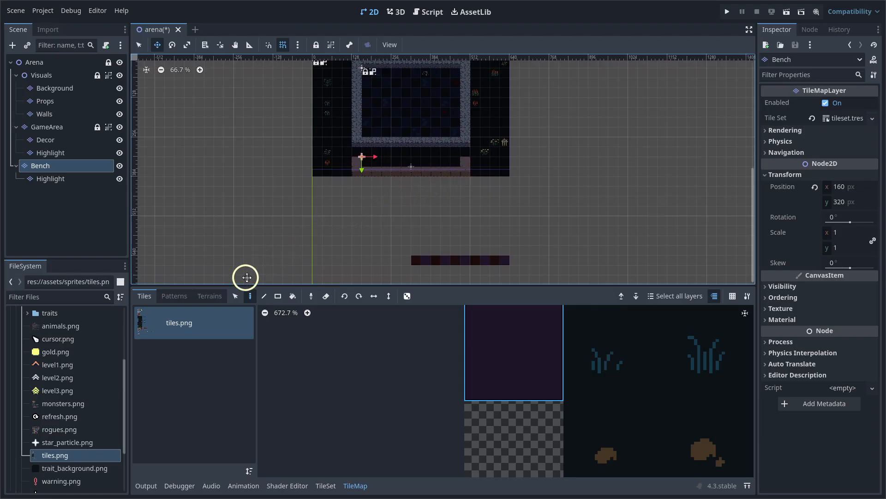
left_click(235, 297)
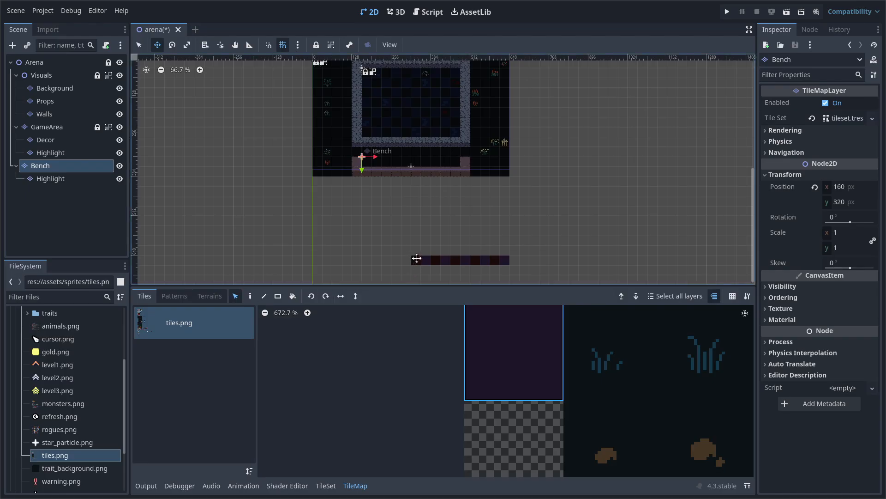
key("q")
left_click_drag(400, 243, 520, 269)
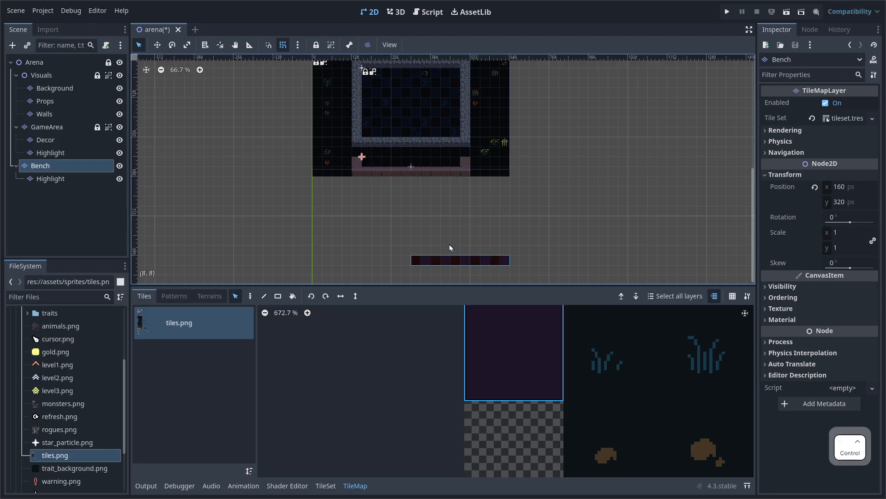
key("ctrl+x")
Paste the tile strip between the bench's pink end posts and inspect the row
scroll(388, 175, "up", 3)
scroll(392, 175, "up", 5)
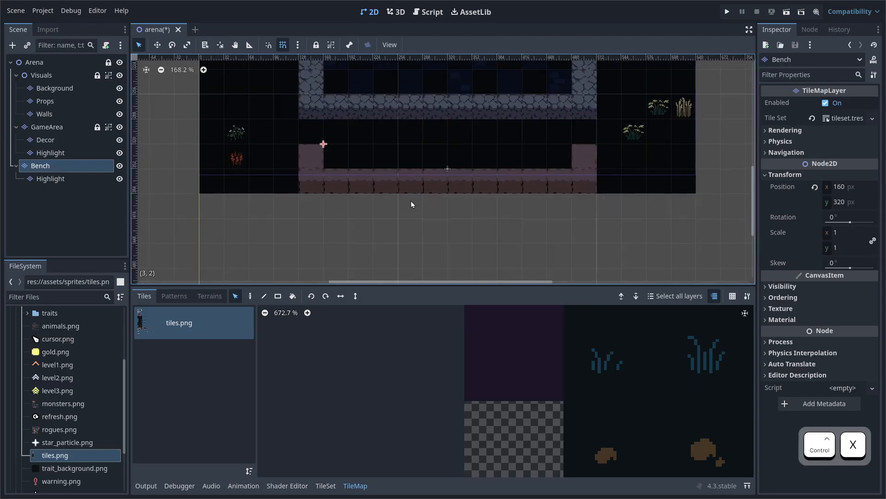
scroll(410, 200, "up", 4)
middle_click_drag(412, 183, 391, 195)
left_click(462, 190)
key("ctrl+v")
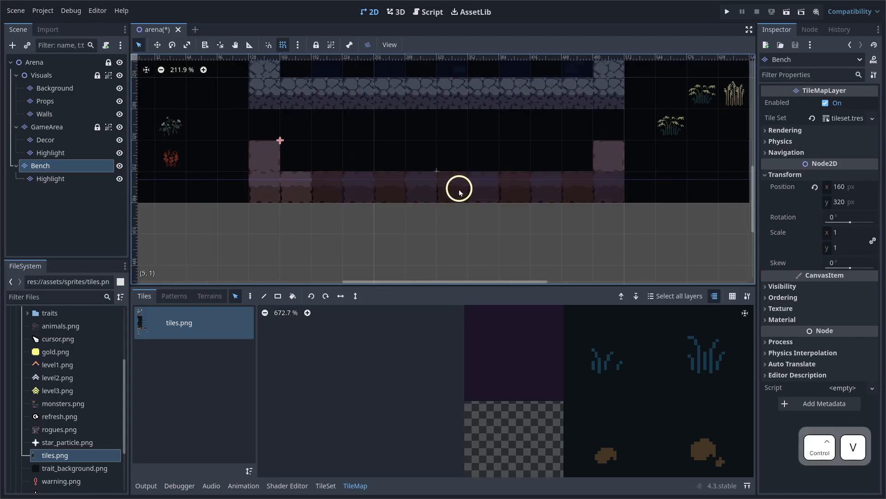
left_click(427, 156)
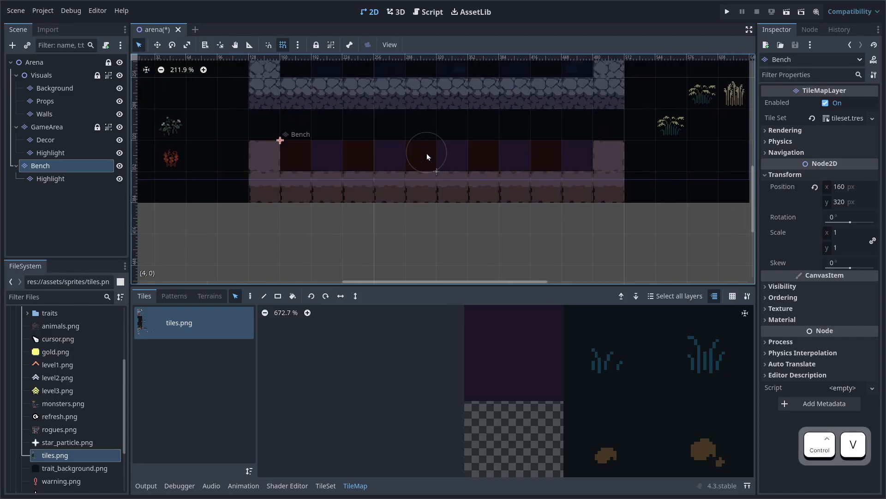
scroll(494, 172, "down", 2)
middle_click_drag(494, 174, 460, 186)
scroll(415, 185, "up", 3)
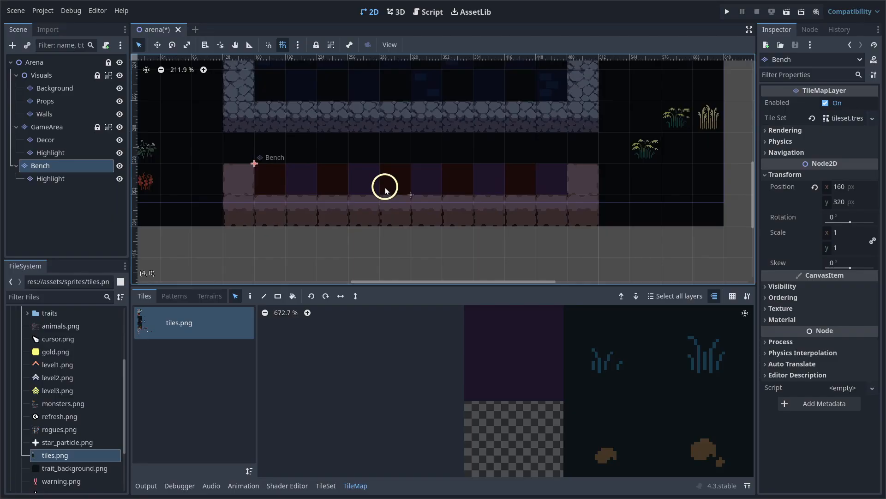
scroll(323, 180, "up", 1)
scroll(283, 198, "up", 2)
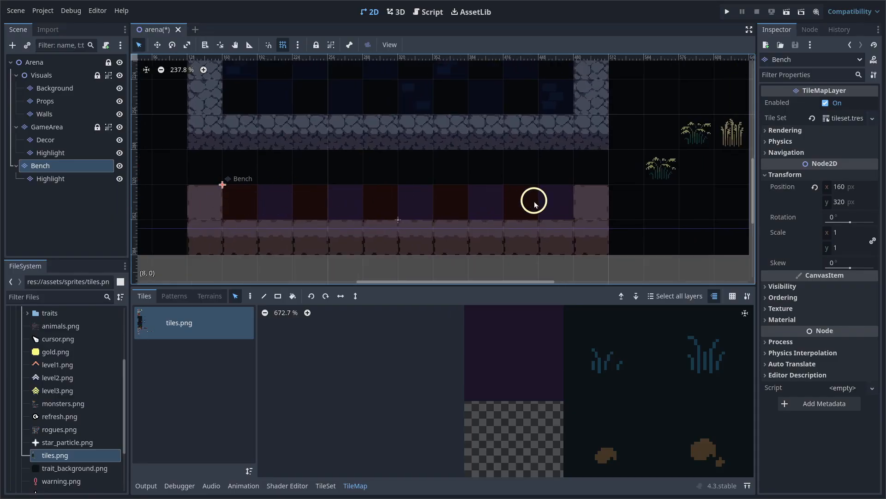
scroll(531, 200, "down", 1)
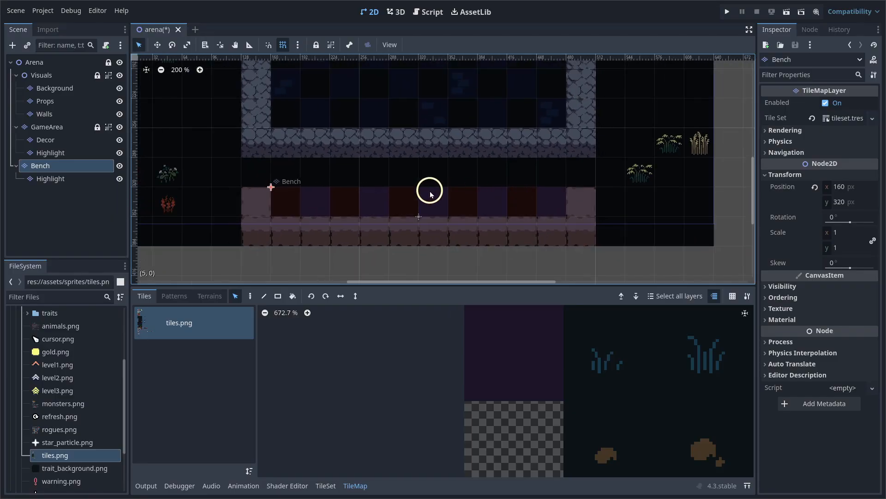
middle_click_drag(429, 192, 469, 217)
scroll(470, 218, "down", 5)
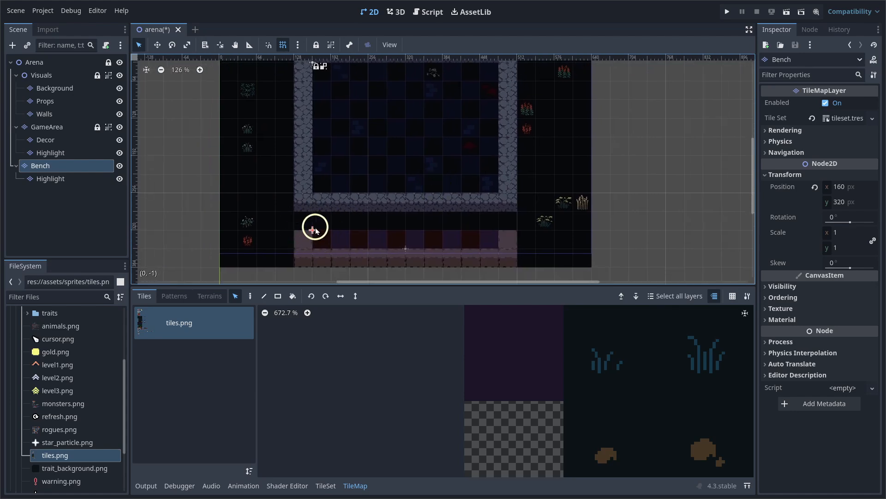
Lock the Bench layer and group it with its children
scroll(322, 237, "up", 6)
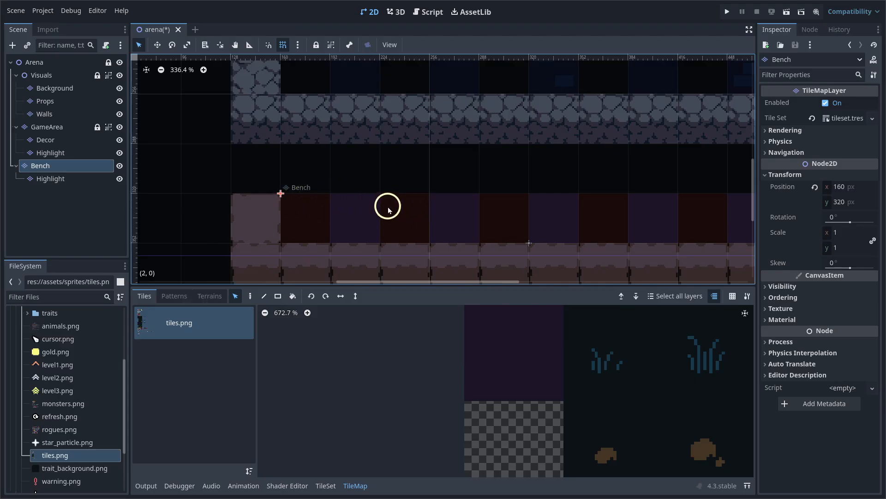
left_click(317, 45)
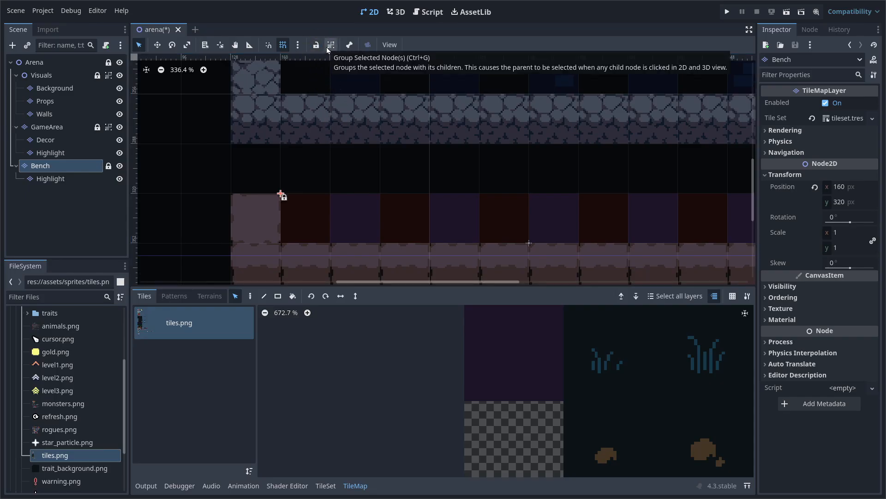
left_click(331, 45)
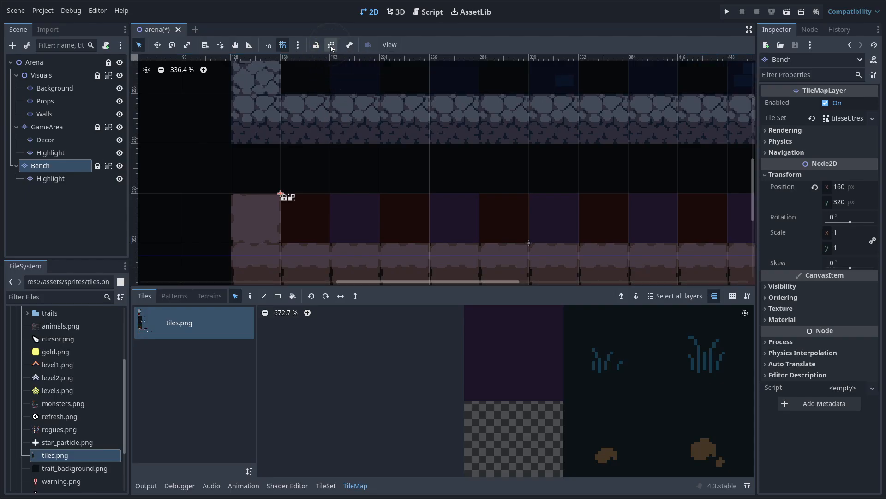
left_click_drag(379, 145, 235, 248)
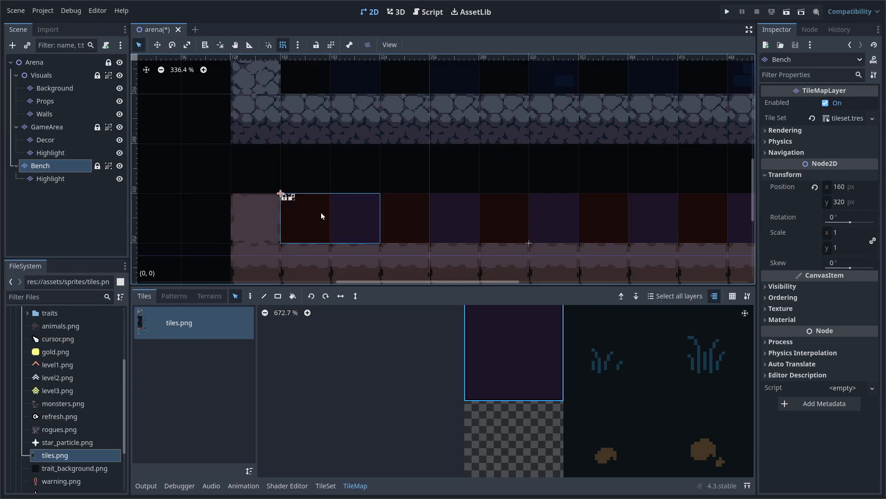
left_click(352, 485)
Confirm locked layers can't be box-selected in the arena, then save the scene
scroll(396, 322, "down", 5)
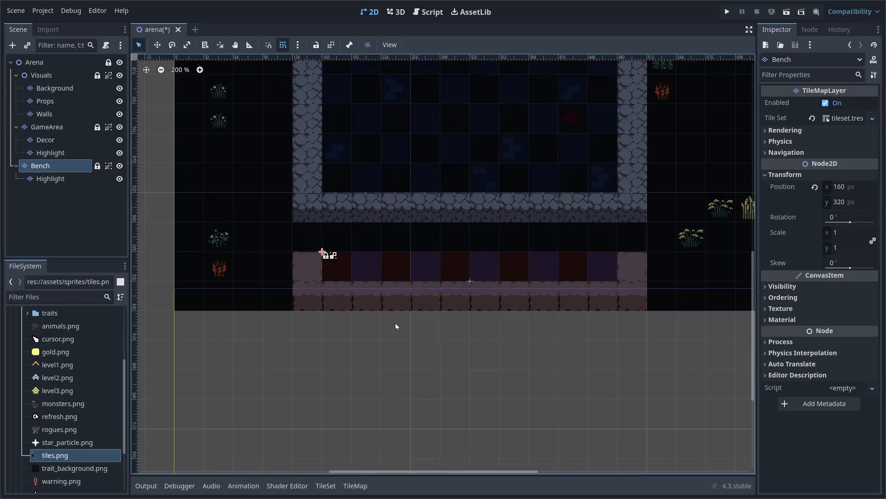
scroll(423, 302, "up", 1)
left_click_drag(220, 109, 643, 373)
left_click_drag(640, 99, 199, 406)
left_click_drag(348, 279, 447, 220)
left_click_drag(332, 334, 414, 280)
left_click_drag(357, 297, 407, 238)
left_click_drag(505, 266, 568, 188)
left_click_drag(621, 315, 523, 219)
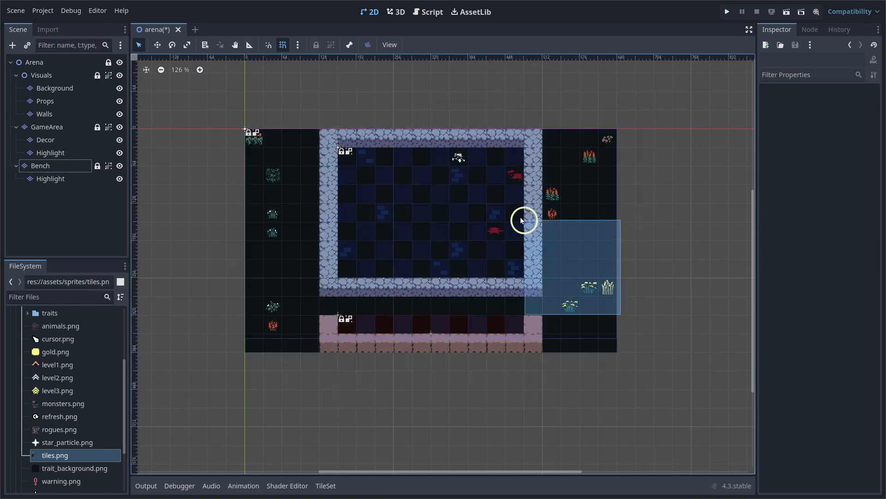
left_click_drag(601, 149, 505, 187)
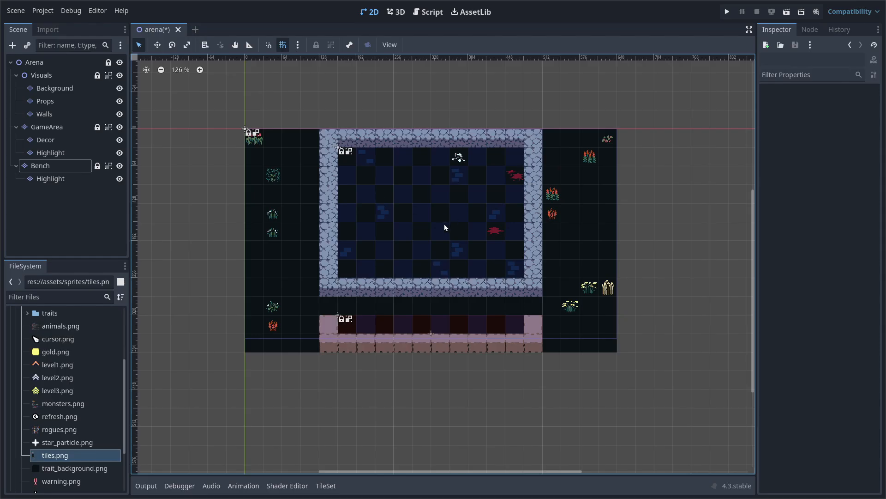
key("ctrl")
key("ctrl+s")
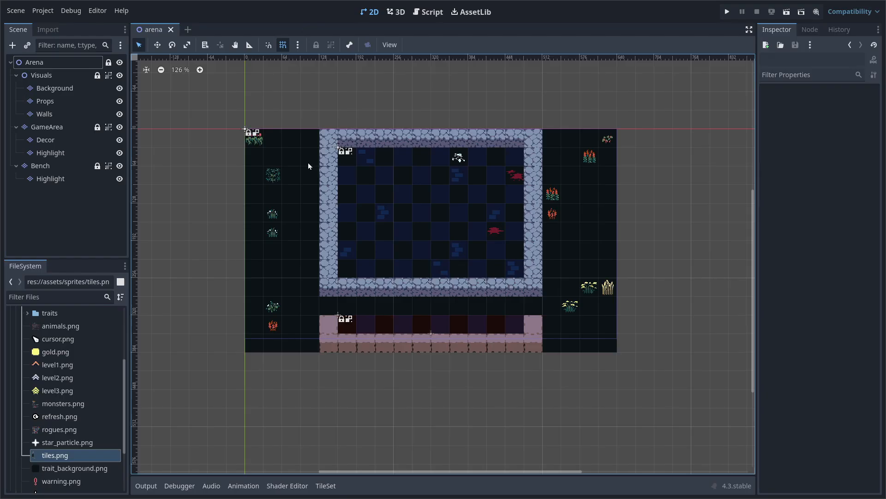
Add a GPUParticles2D child node under Visuals
left_click(38, 75)
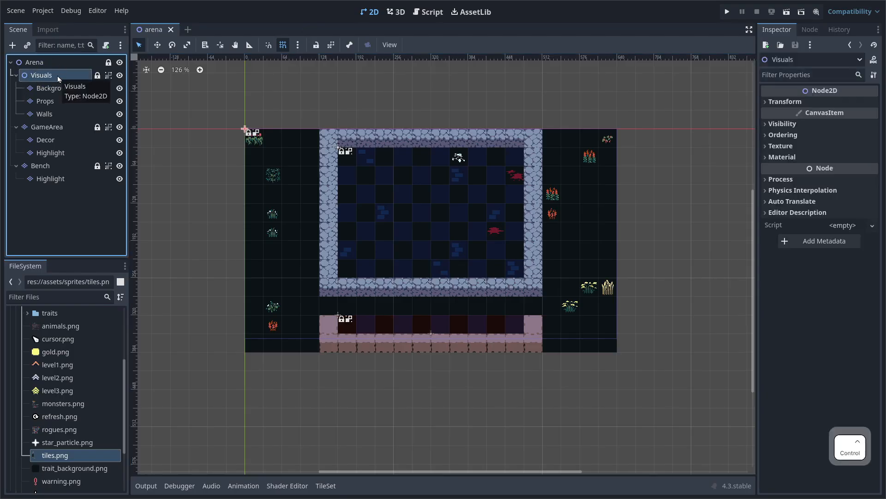
key("ctrl+a")
type("particl")
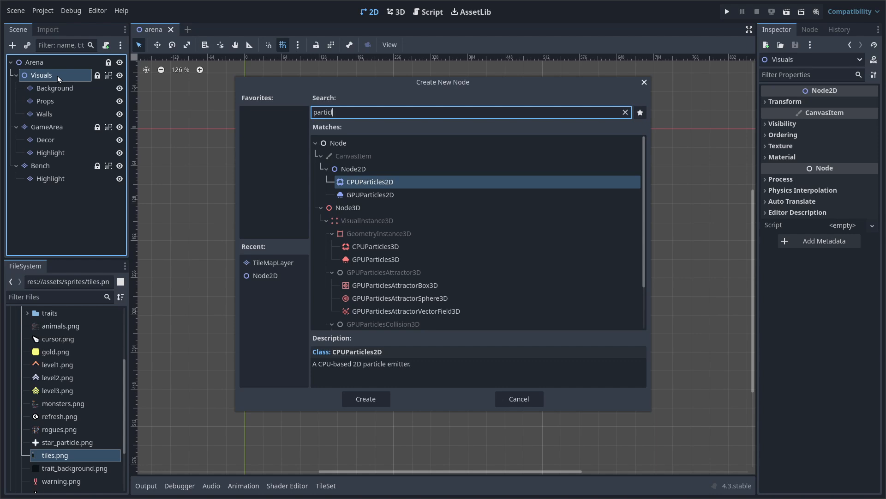
key("Down")
key("Return")
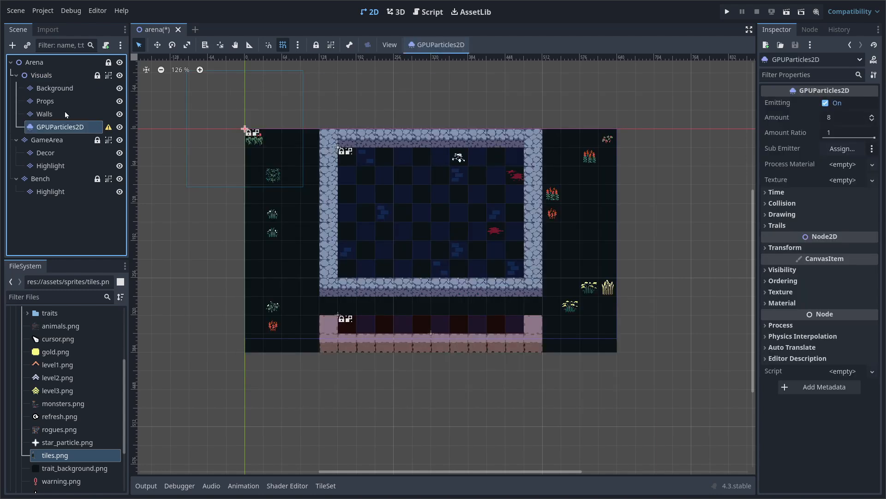
Rename the new particles node to DustParticles
double_click(68, 125)
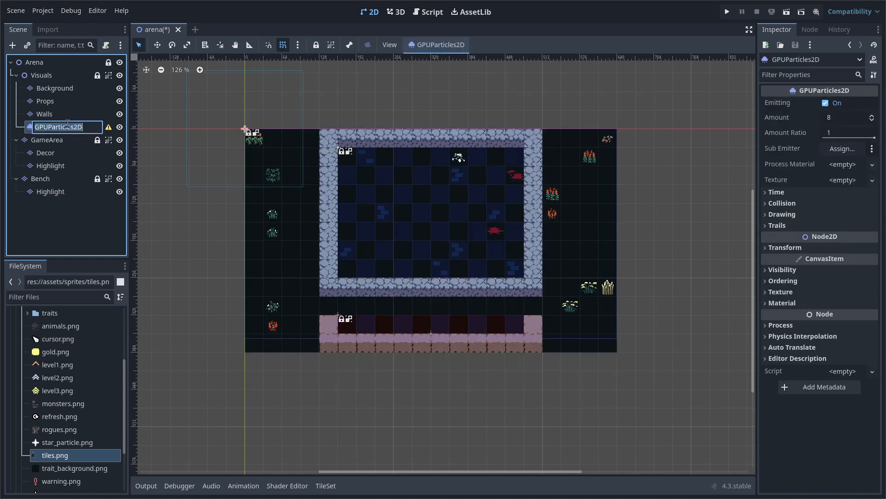
type("DustPartic")
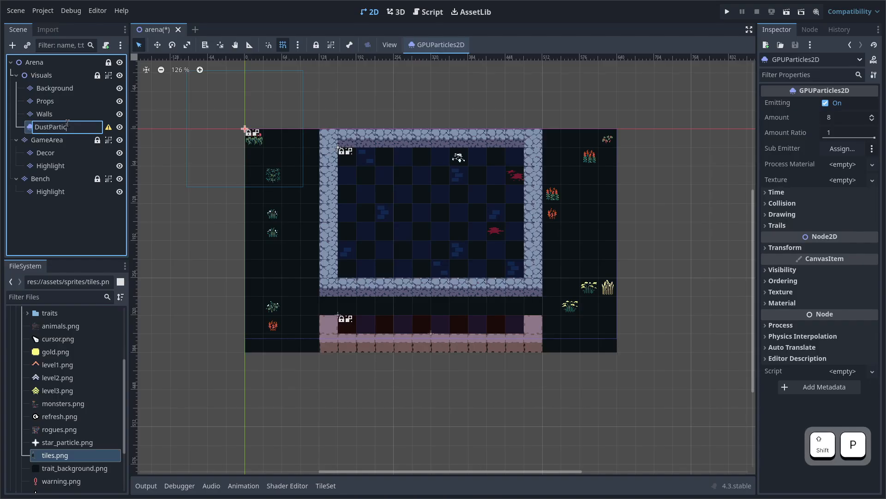
key("Return")
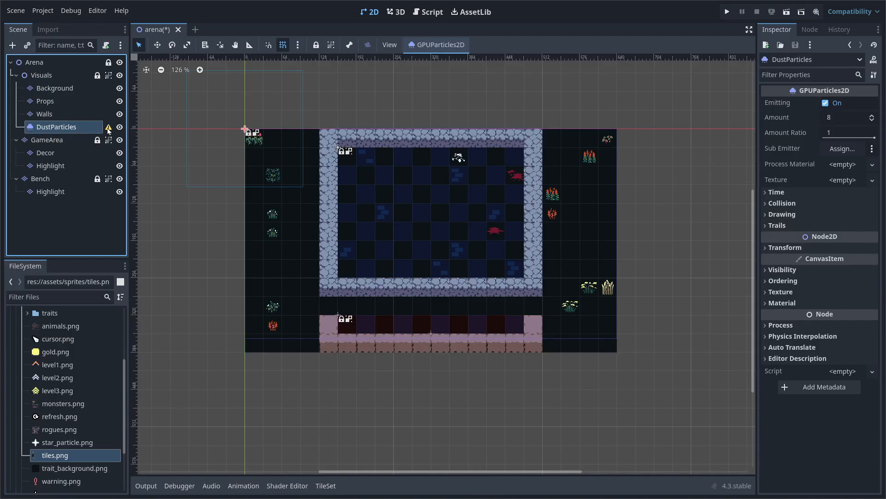
mouse_move(108, 131)
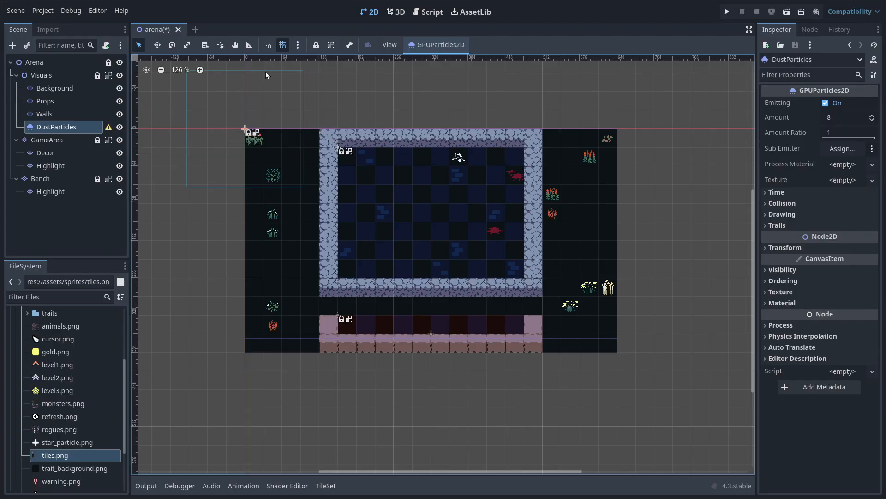
left_click(823, 249)
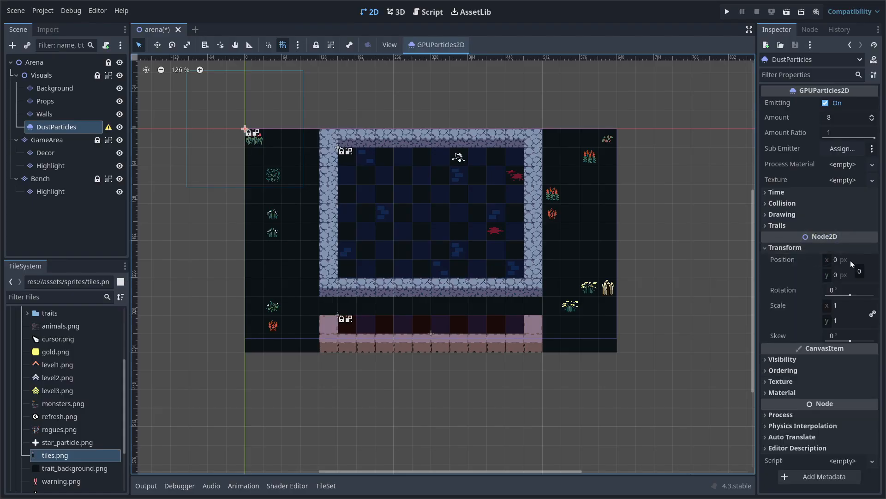
Set DustParticles' Position to 320, 180 by entering 640/2 and 360/2
left_click(848, 263)
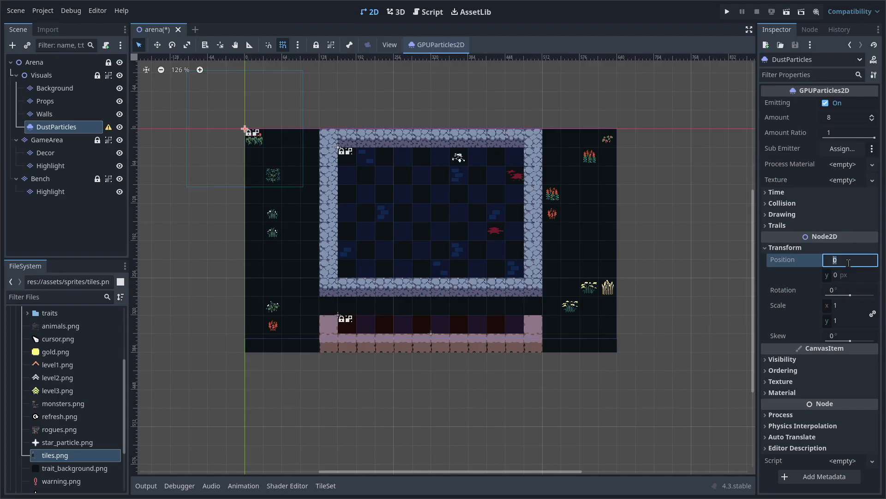
type("640/2")
key("Tab")
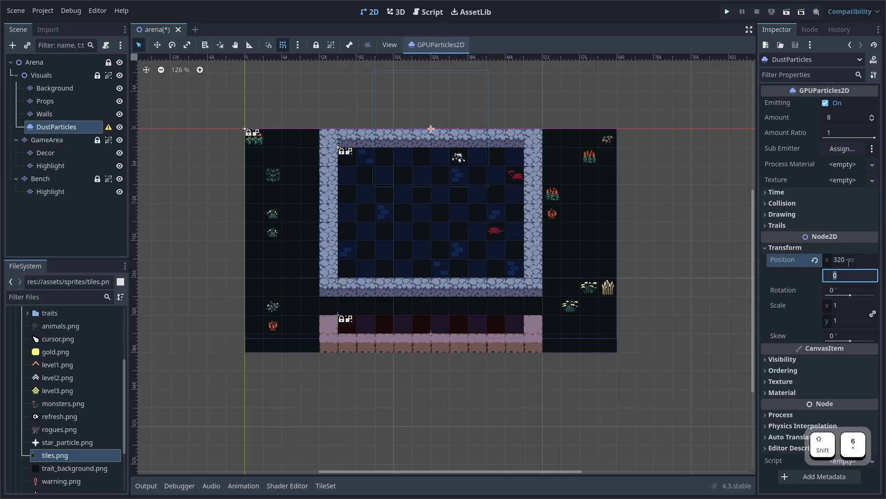
type("360/2")
key("Return")
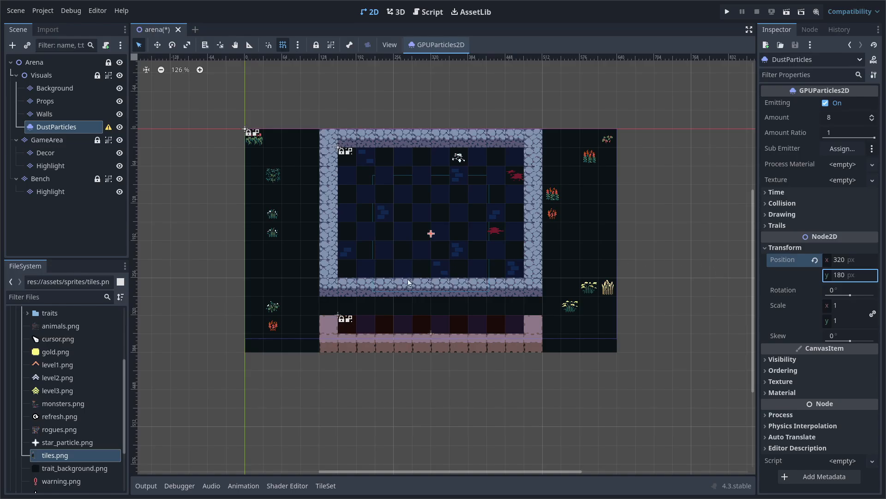
Assign star_particle.png as the Texture and a new ParticleProcessMaterial as Process Material
left_click(51, 444)
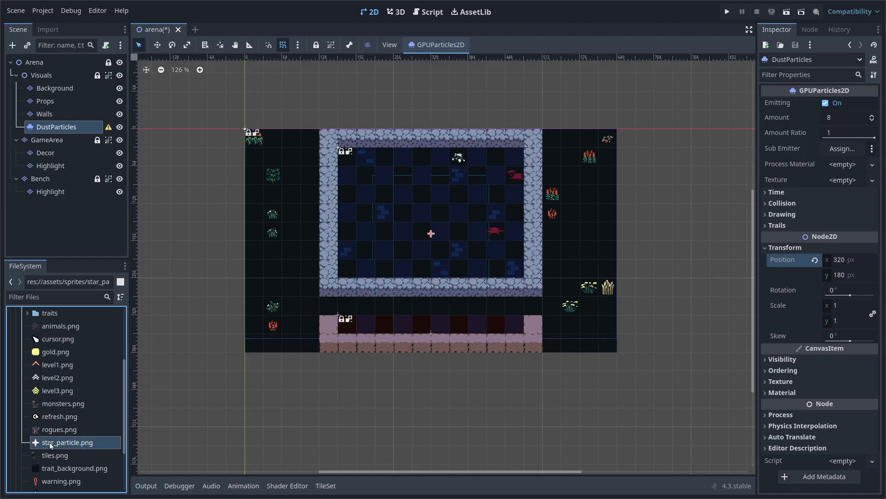
left_click_drag(73, 443, 841, 185)
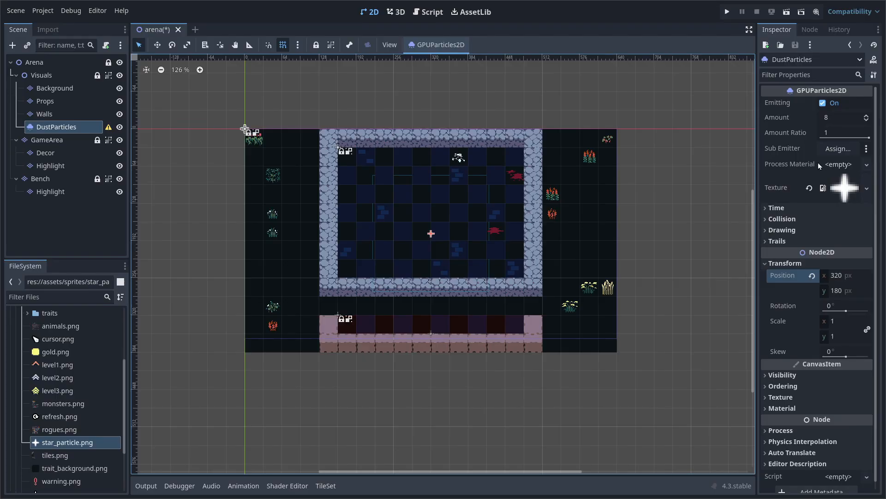
left_click(867, 164)
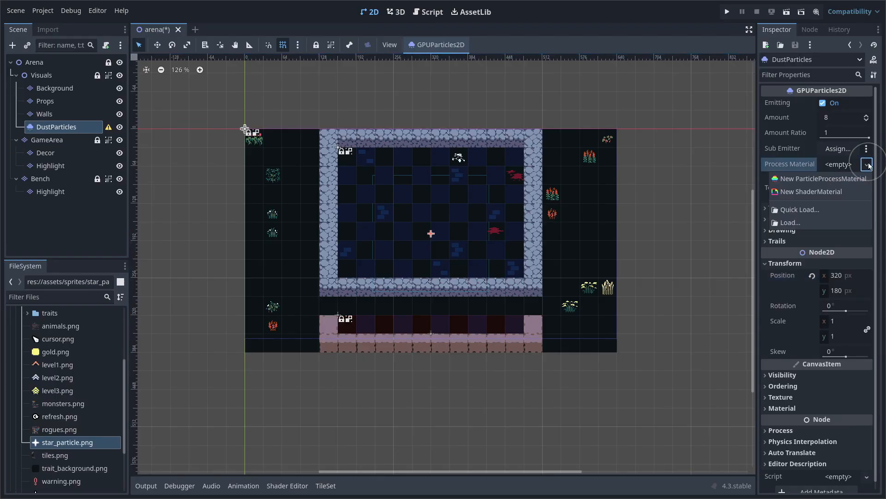
left_click(828, 180)
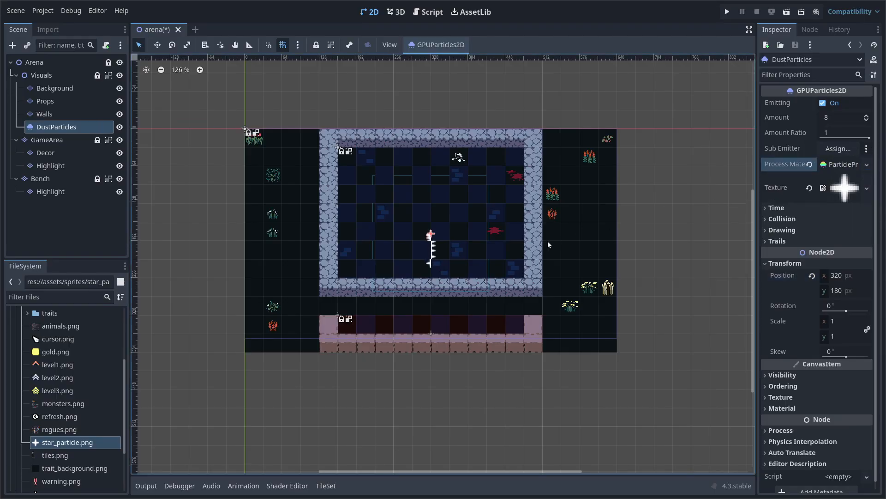
scroll(426, 266, "up", 15)
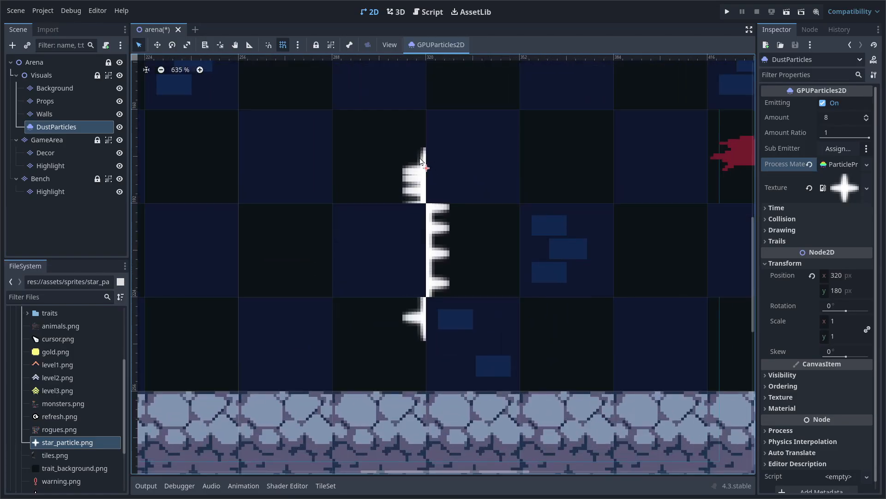
scroll(469, 257, "down", 8)
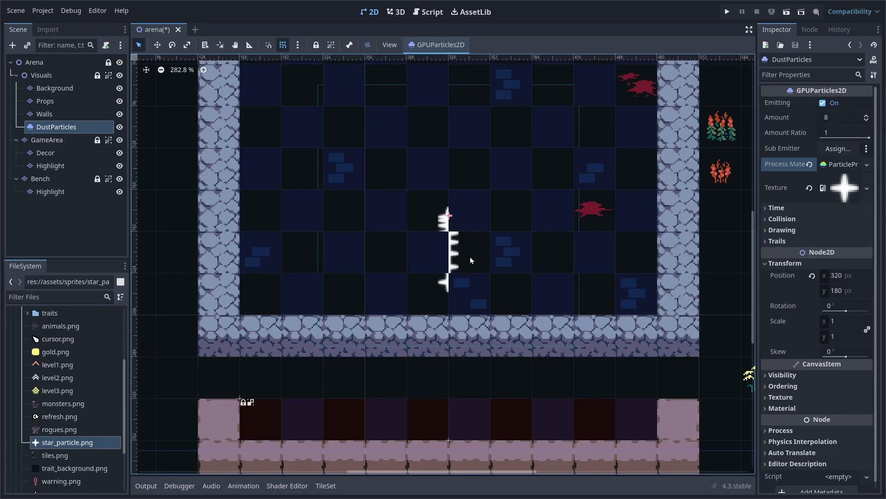
middle_click_drag(467, 240, 463, 246)
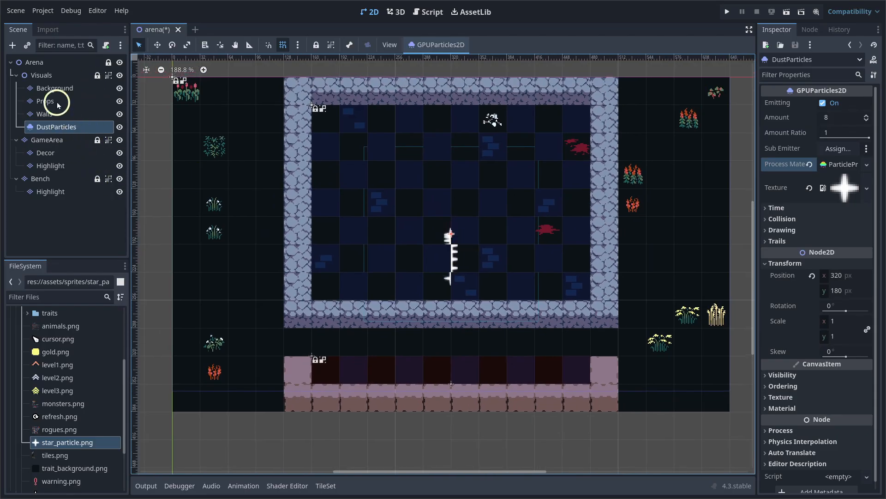
left_click(46, 76)
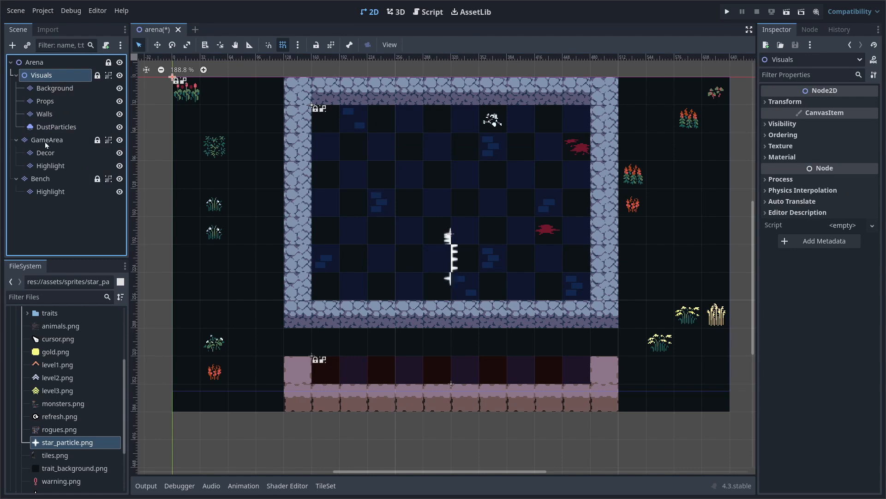
left_click(61, 179)
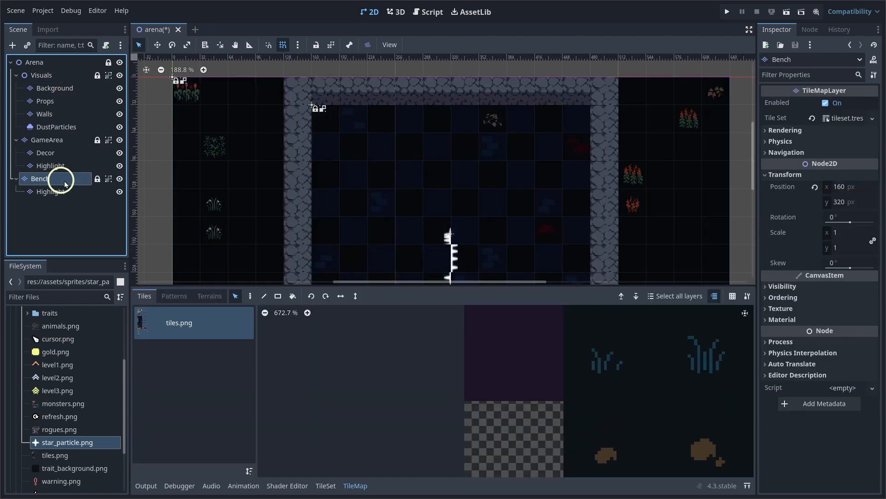
left_click(58, 127)
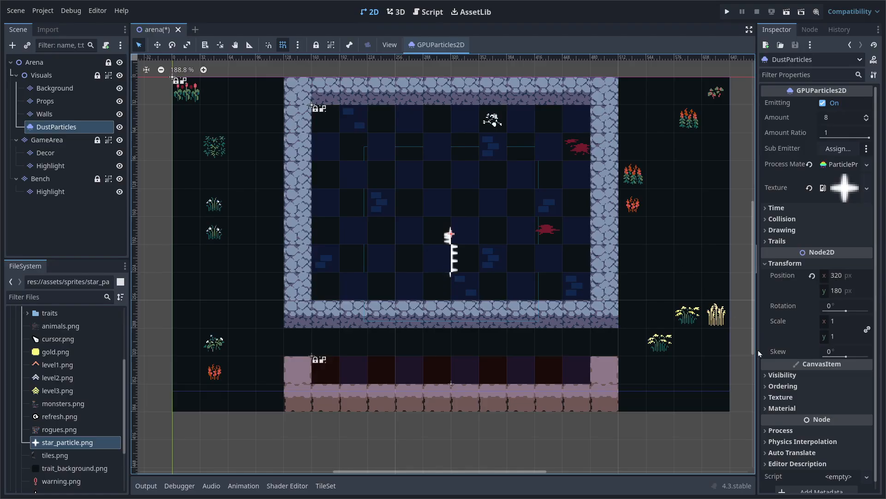
Set DustParticles' Z Index to 99 and its particle Amount to 20
left_click(787, 385)
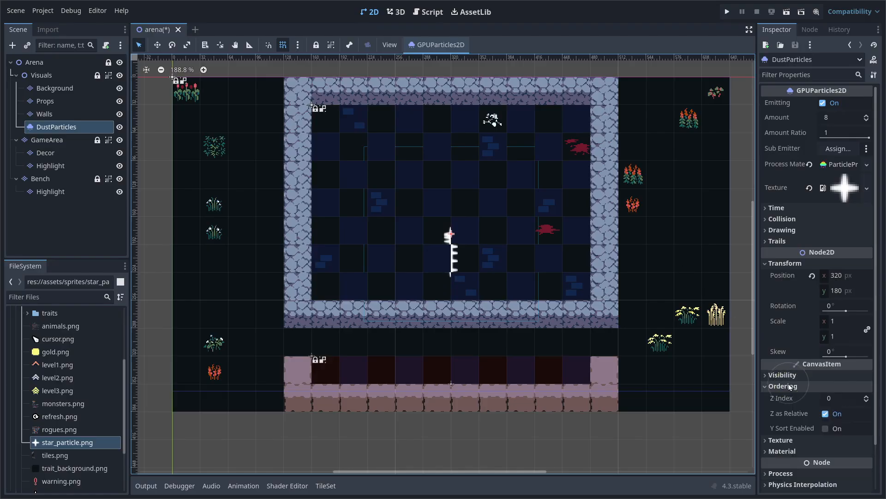
left_click(843, 397)
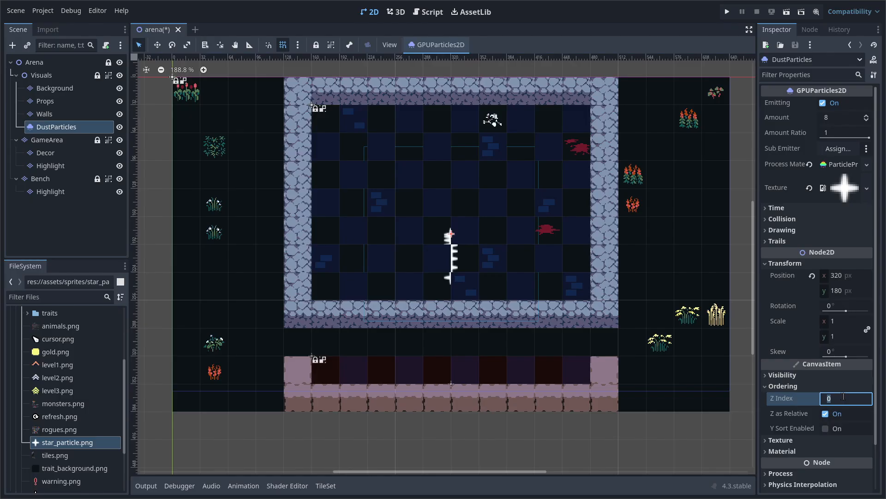
type("99")
key("Return")
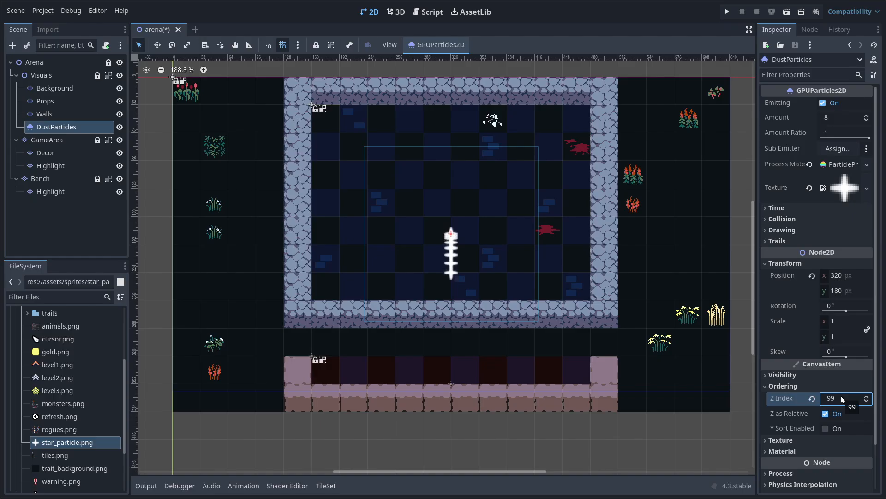
left_click(842, 118)
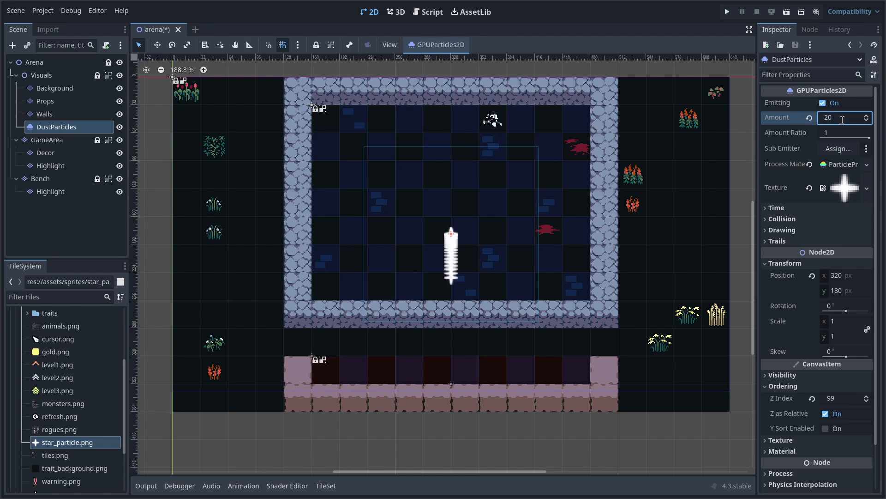
Set the particle Lifetime to 6 seconds and look over the longer star stream
left_click(806, 209)
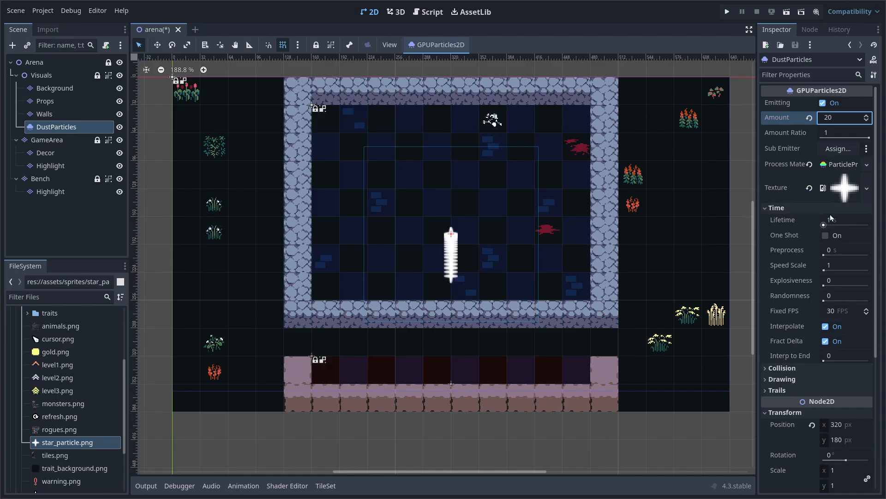
left_click(841, 219)
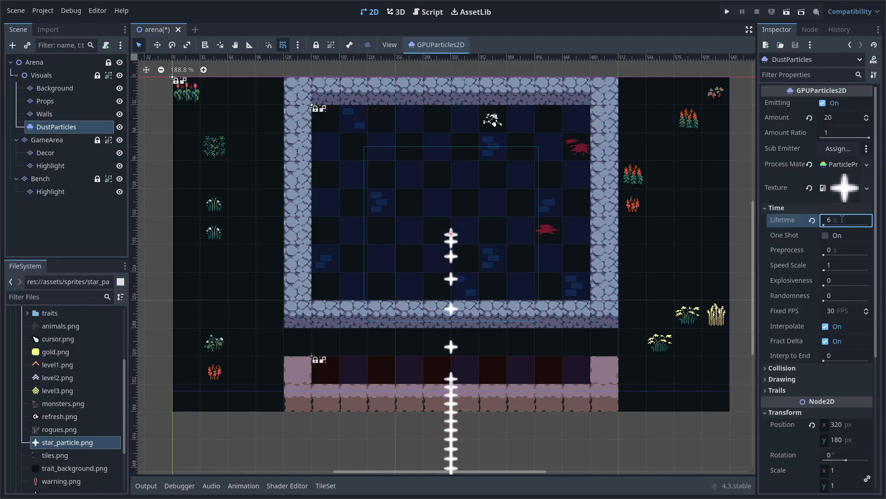
scroll(540, 364, "down", 5)
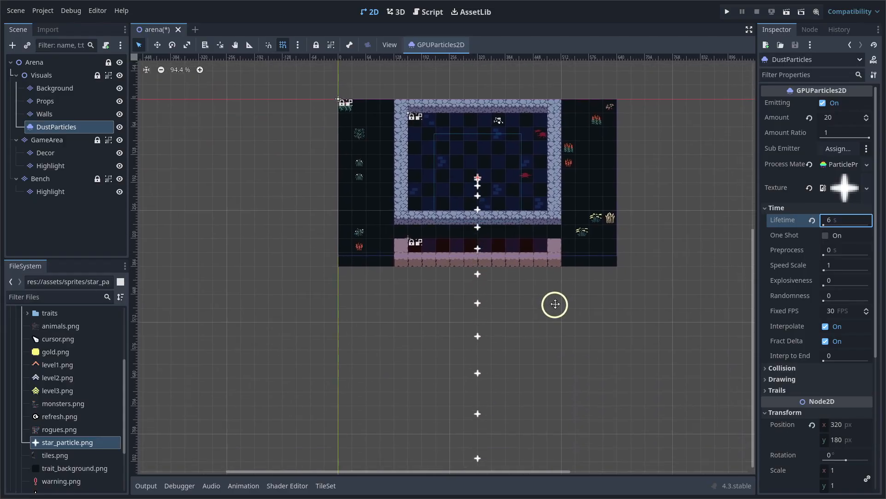
middle_click_drag(555, 304, 551, 332)
scroll(534, 267, "up", 6)
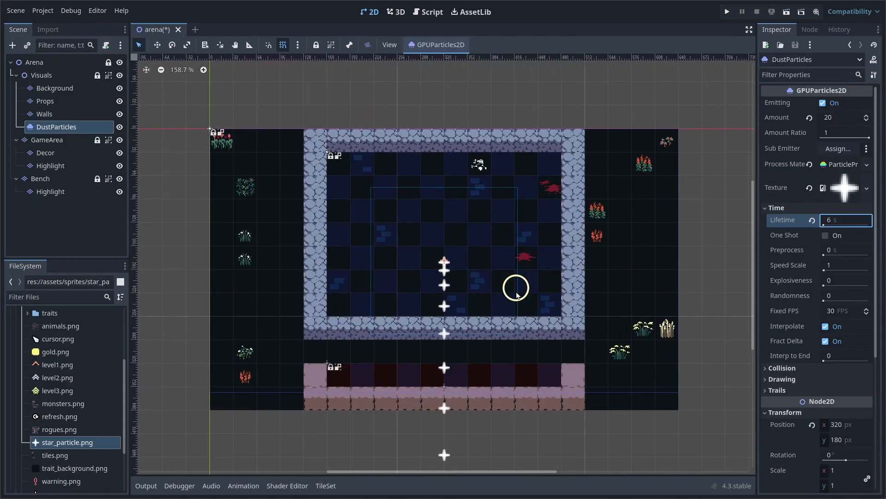
scroll(497, 310, "up", 3)
middle_click_drag(497, 311, 567, 347)
scroll(577, 346, "down", 2)
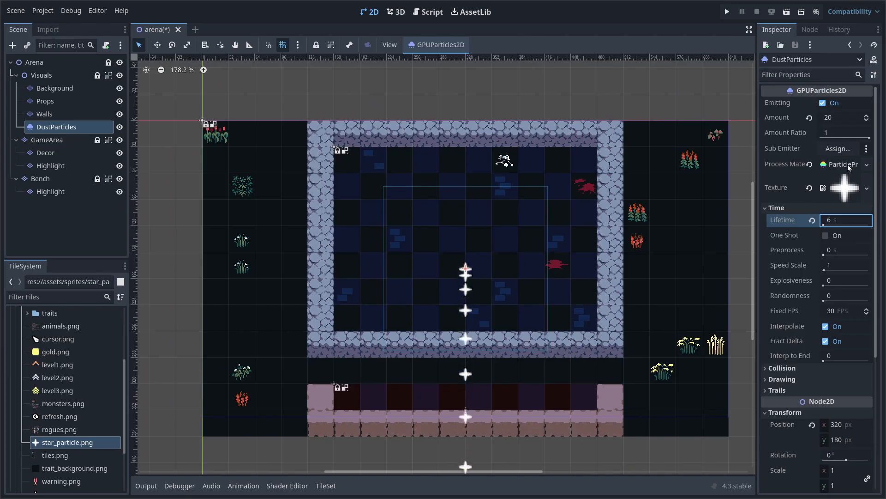
Widen the Inspector and expand the process material's Spawn > Position section, showing the Point emission shape
left_click(829, 166)
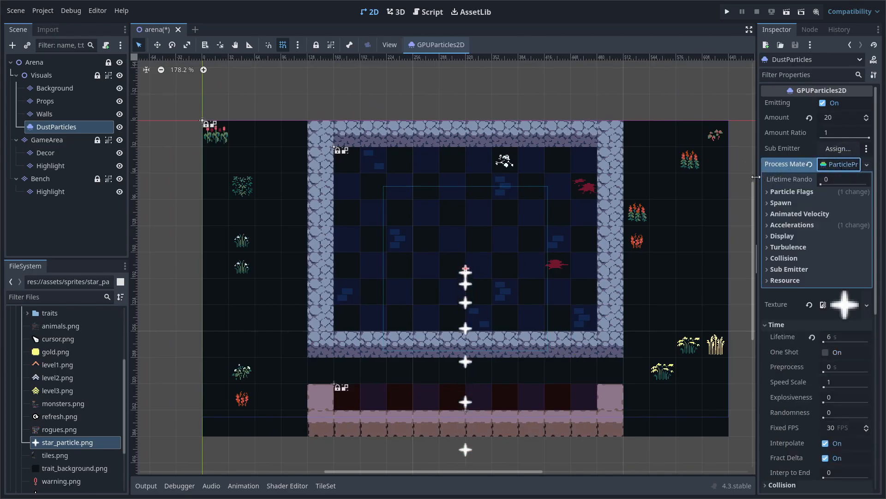
left_click_drag(758, 179, 661, 185)
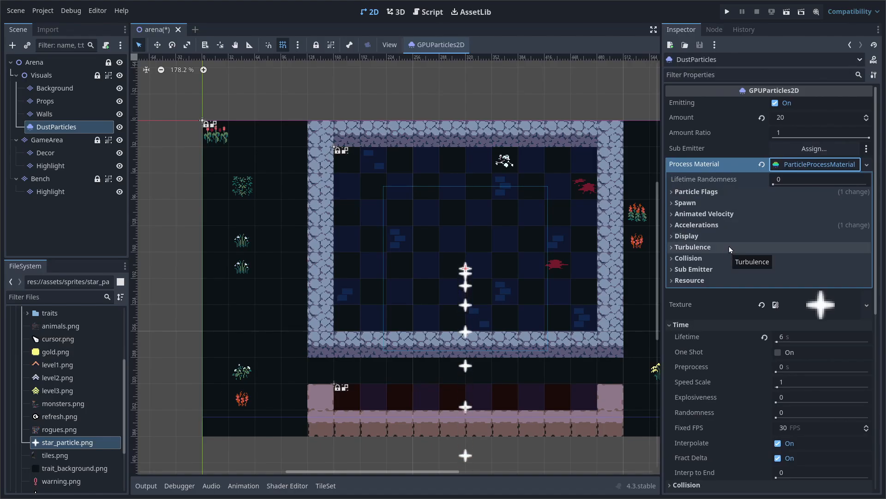
left_click(717, 195)
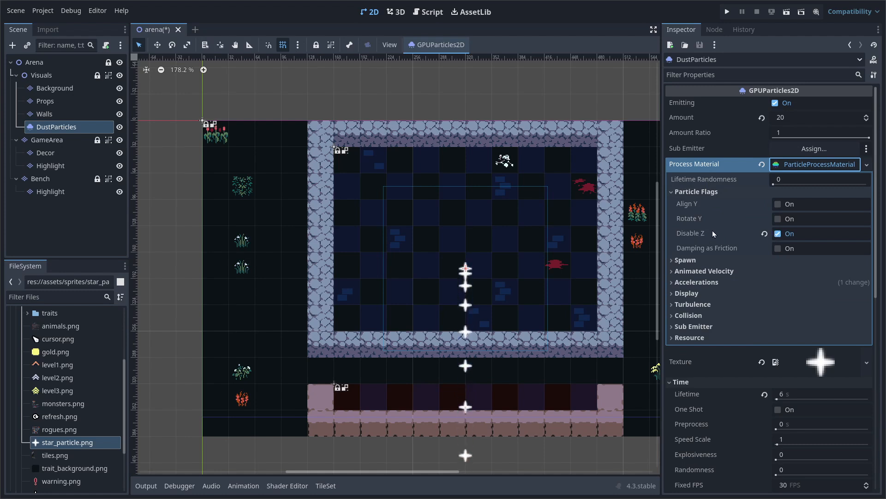
left_click(670, 194)
left_click(678, 203)
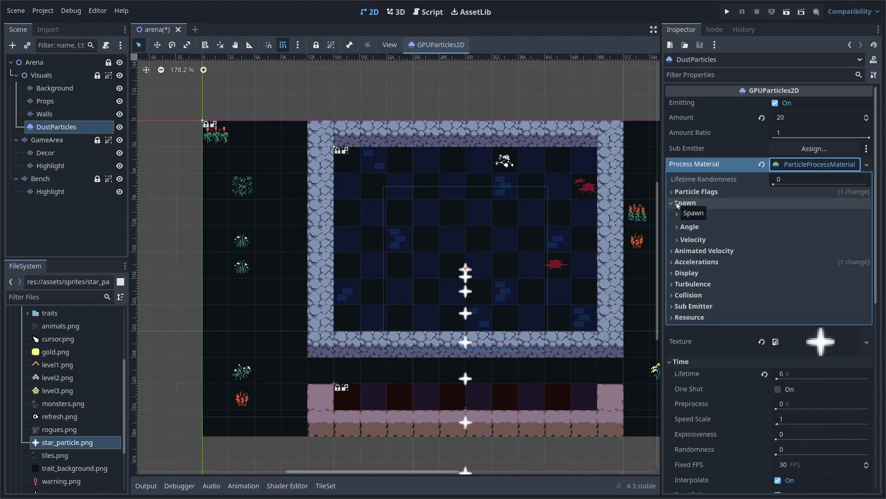
left_click(712, 213)
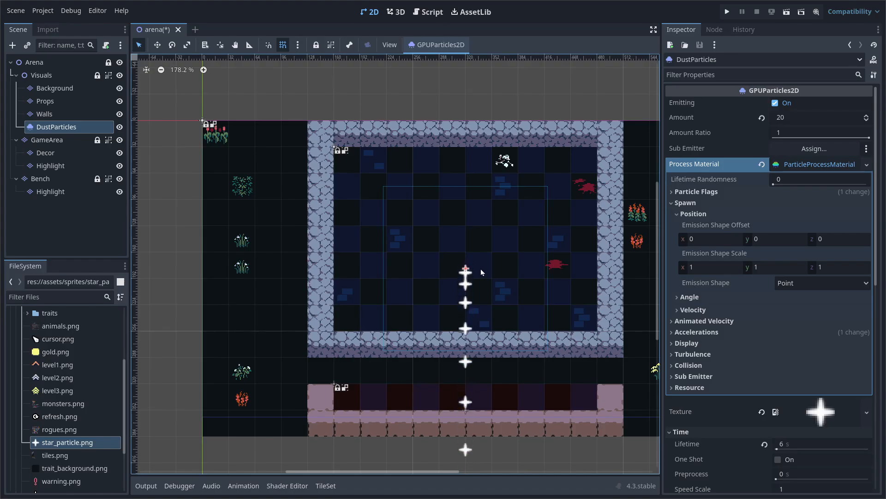
middle_click_drag(532, 287, 480, 287)
scroll(491, 282, "down", 4)
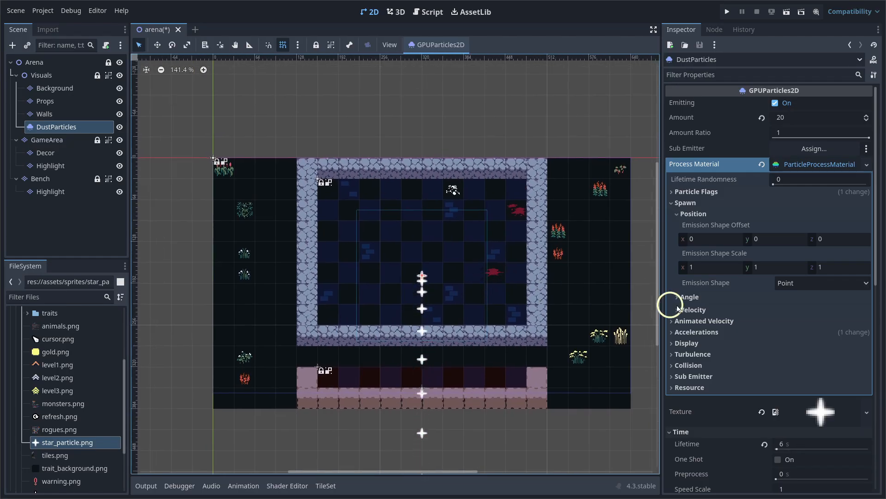
Change the emission shape from Point to Box with an x extent of 320
left_click(795, 284)
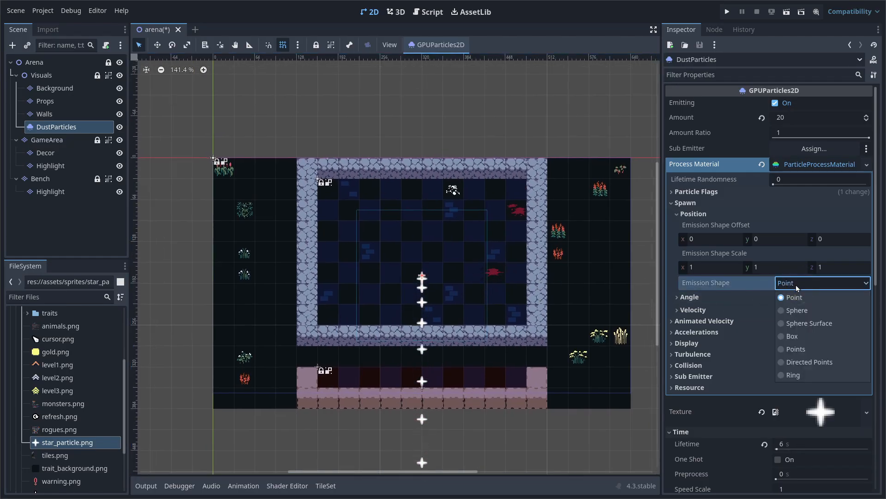
left_click(799, 339)
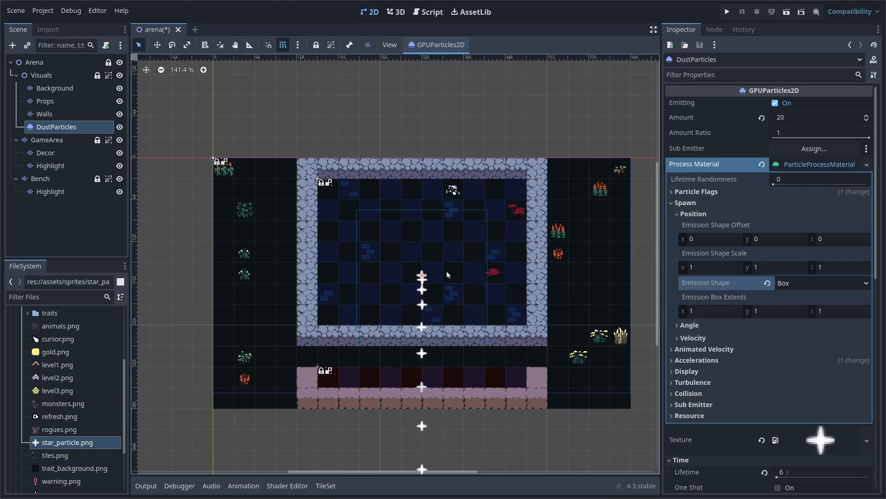
left_click(719, 308)
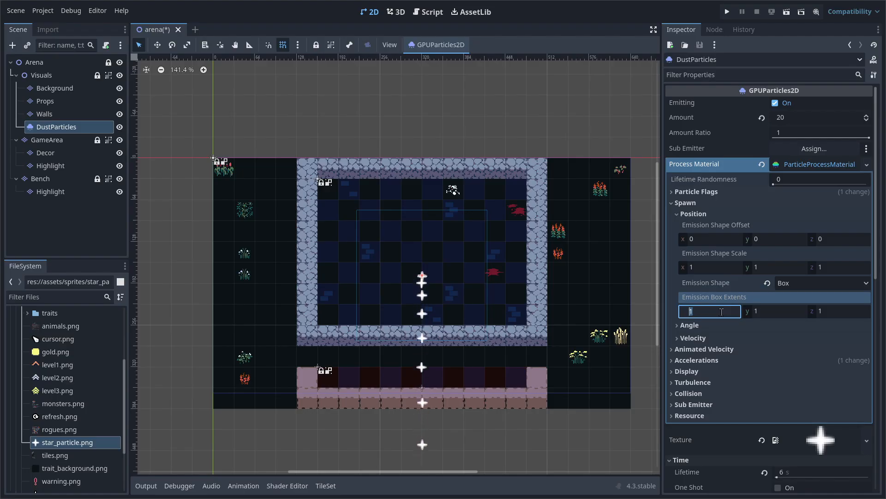
key("Return")
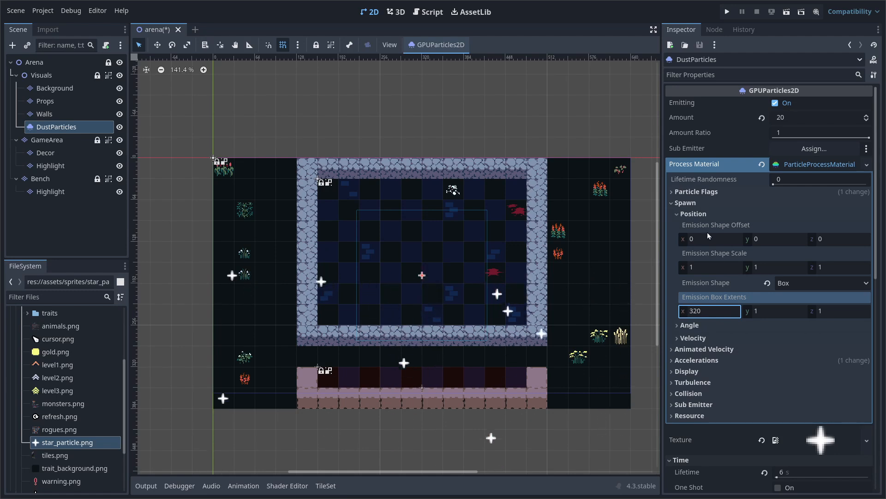
left_click(694, 214)
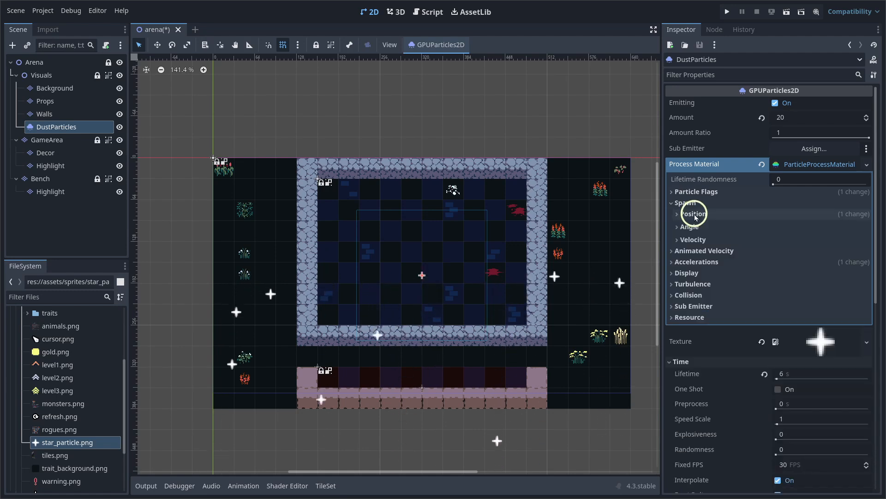
Set the velocity Spread to 180 and Initial Velocity to a range of 20–30
left_click(703, 240)
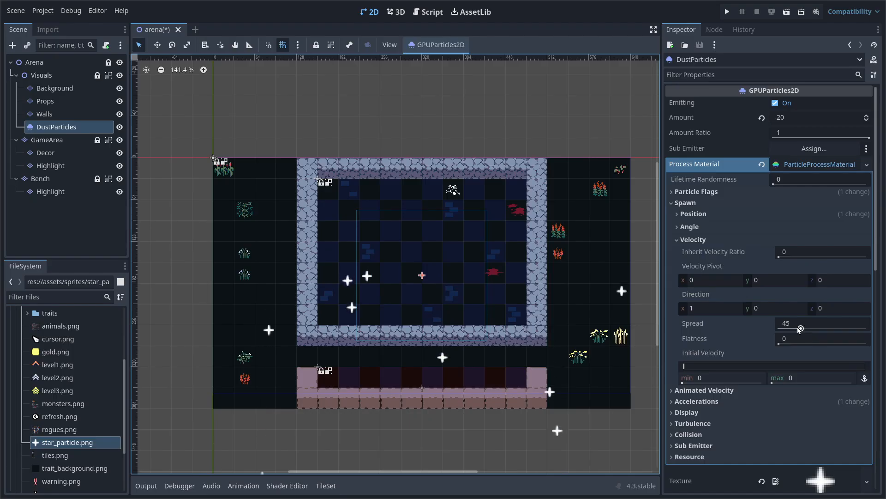
left_click_drag(801, 328, 877, 327)
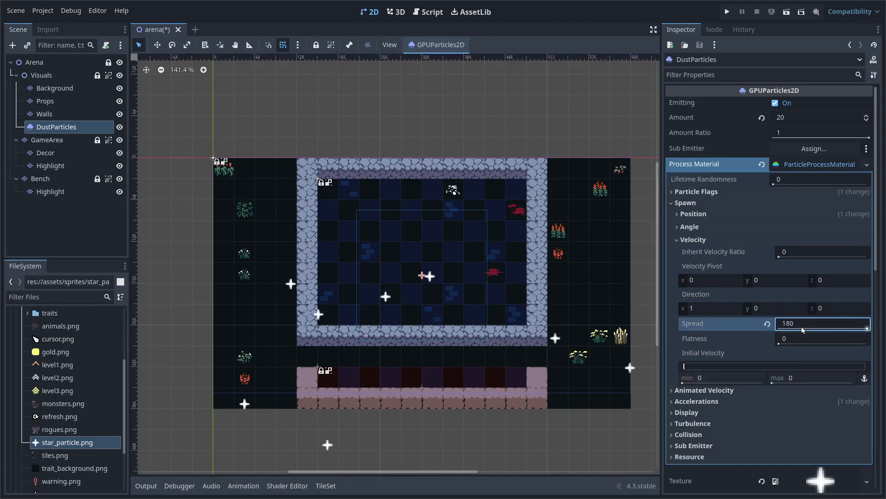
left_click(729, 378)
type("20")
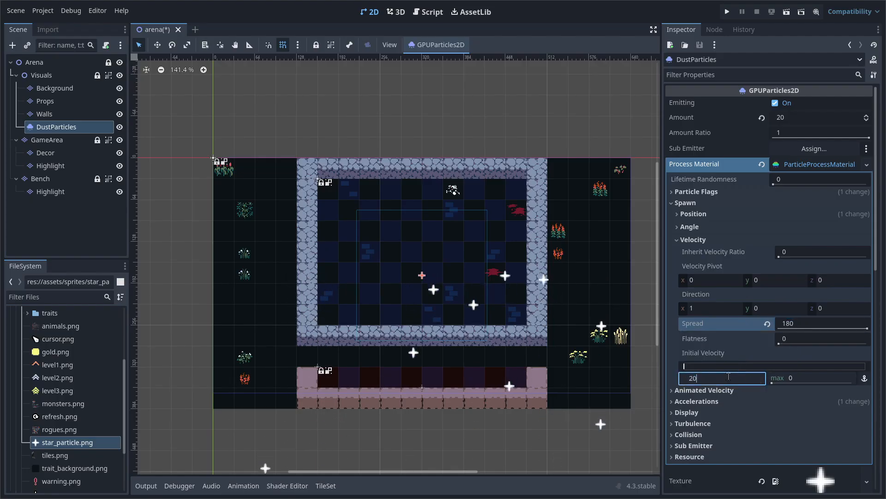
key("Tab")
type("30")
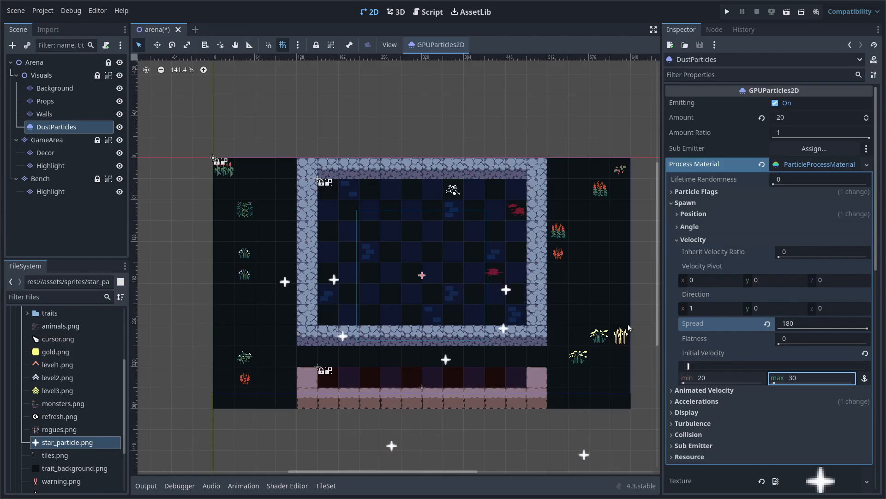
scroll(670, 342, "down", 1)
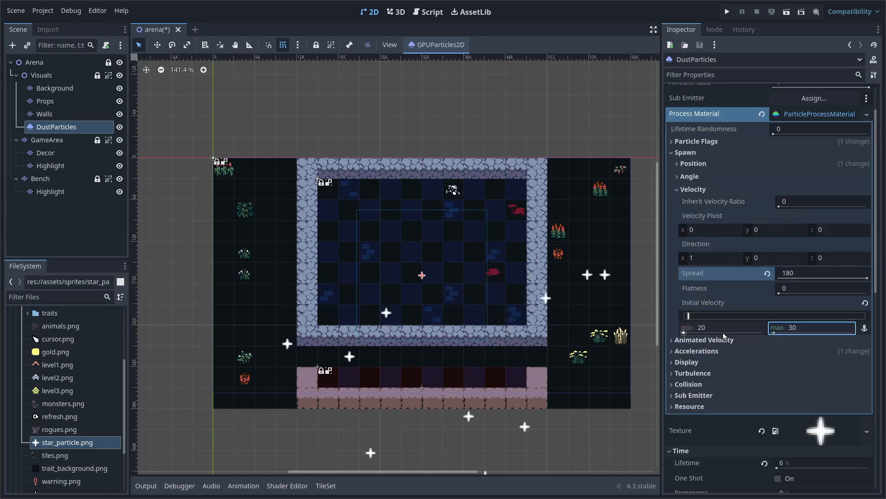
left_click(672, 340)
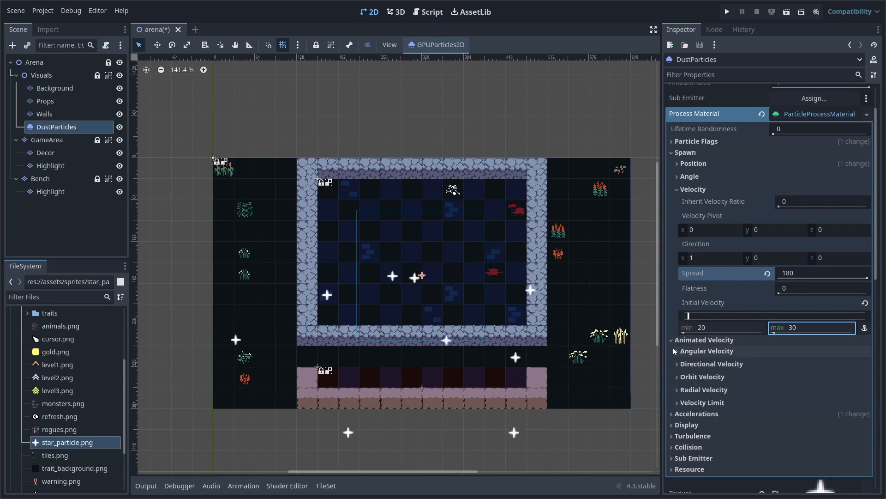
Set Angular Velocity to range from 20 to 40 so the stars spin
left_click(723, 352)
left_click(720, 386)
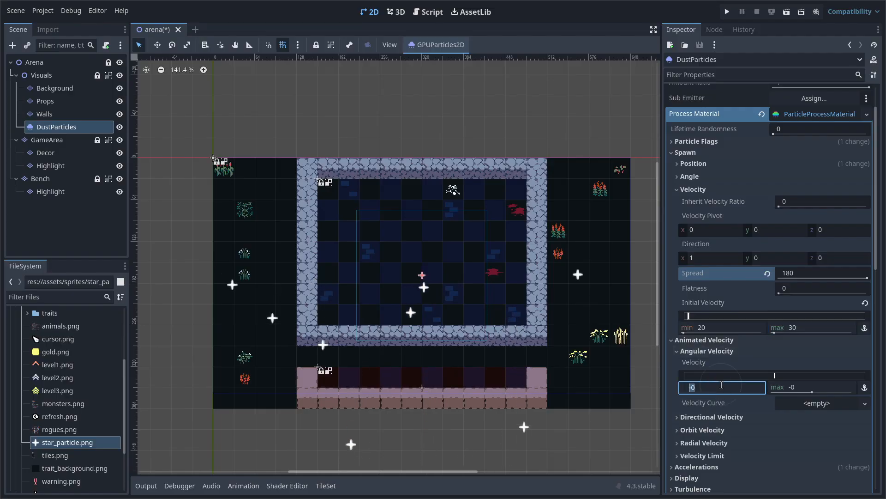
type("20")
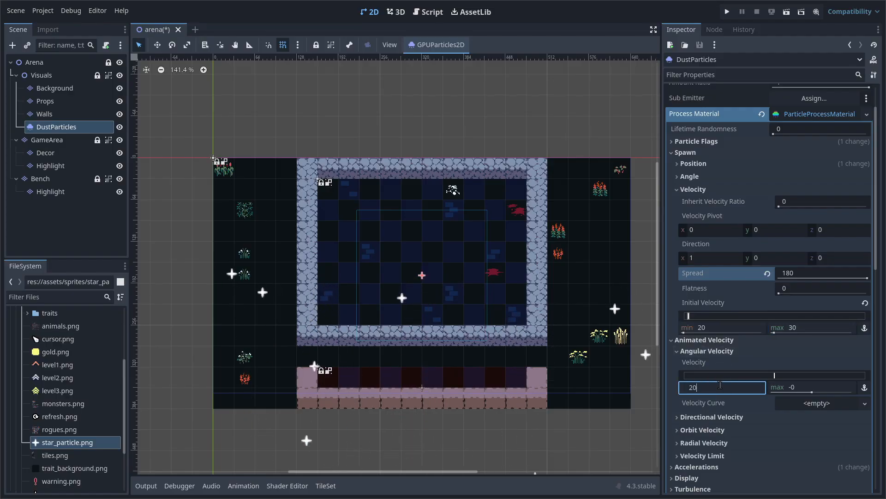
key("Tab")
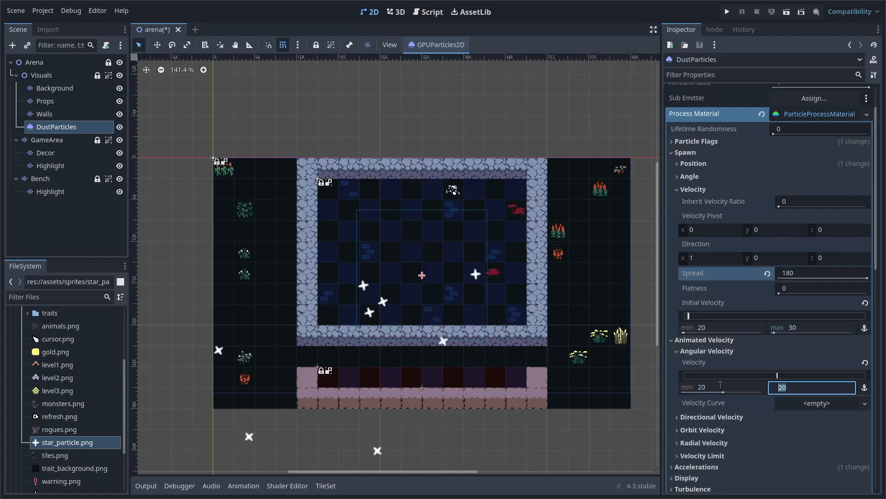
type("40")
key("Return")
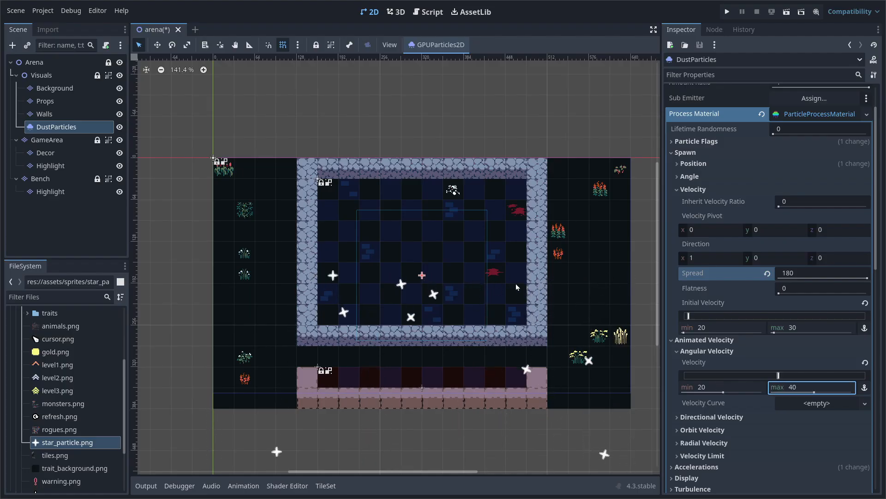
left_click(676, 190)
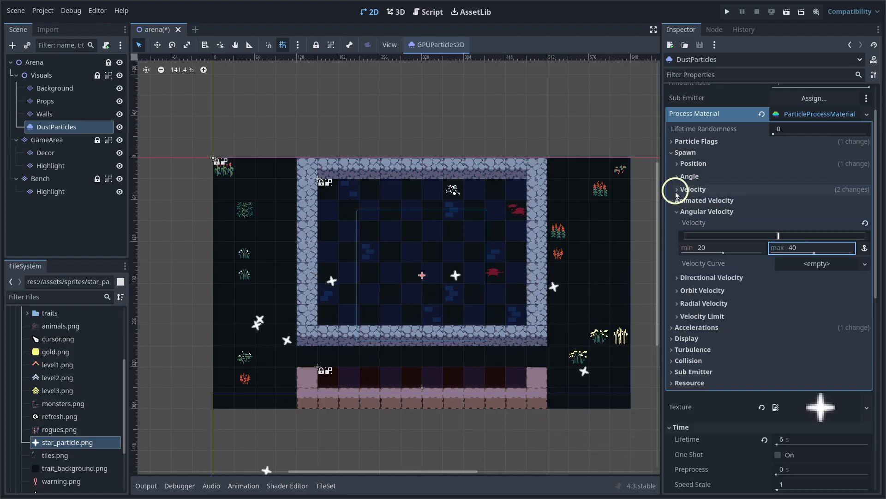
left_click(670, 153)
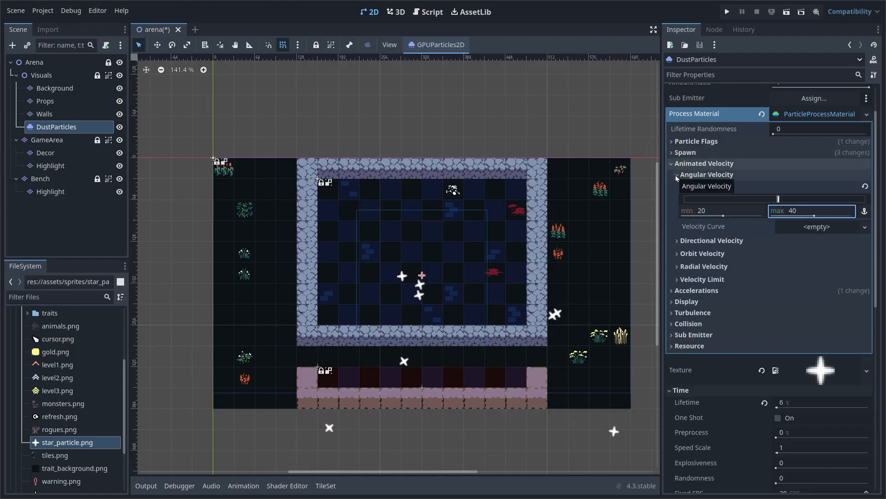
left_click(670, 164)
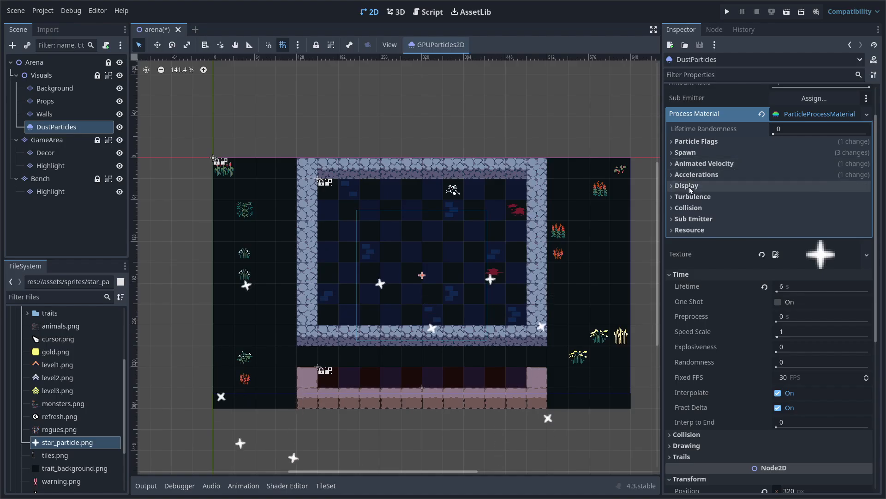
Change the Accelerations > Gravity y value from 98 to 0
left_click(701, 176)
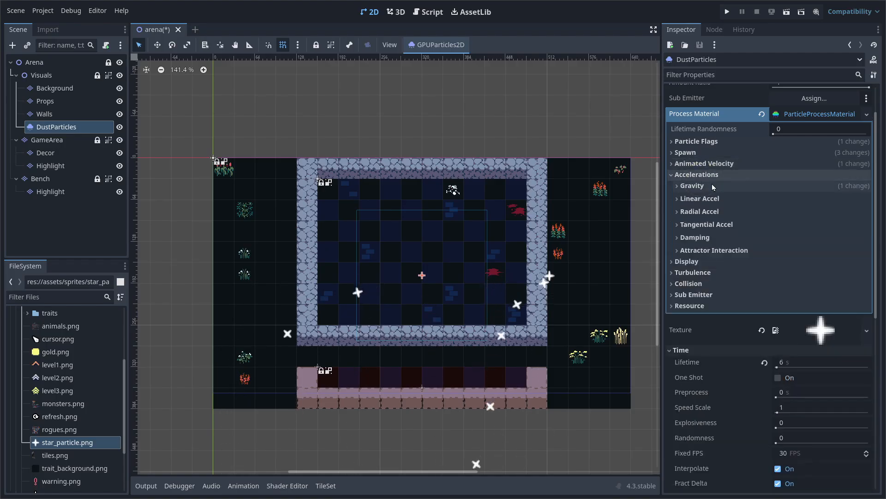
left_click(713, 185)
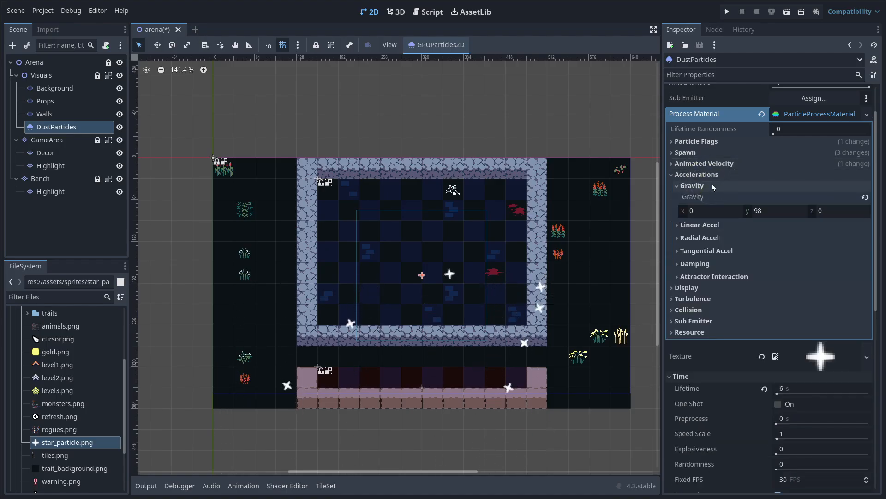
left_click(768, 211)
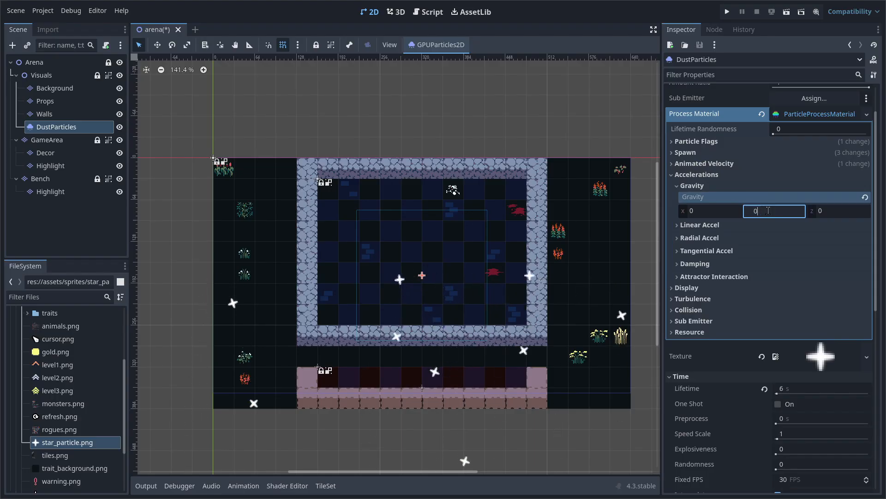
type("0")
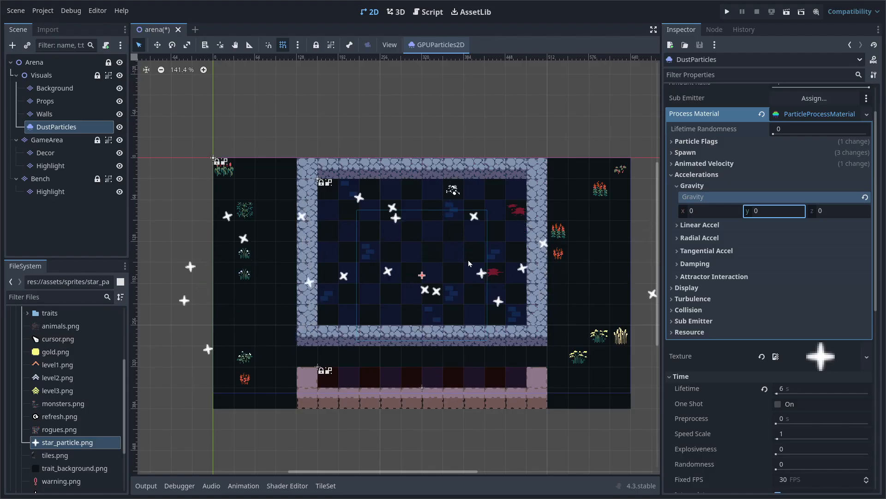
left_click(670, 176)
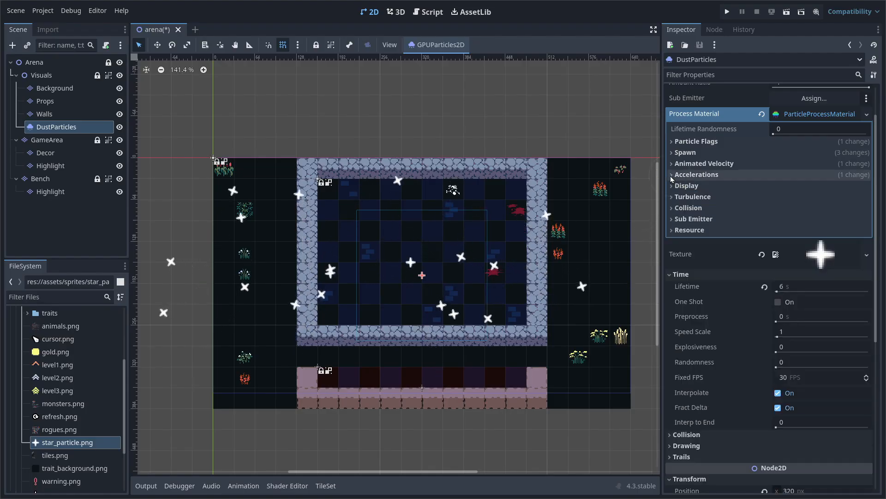
Set the particle Scale range to a minimum of 0.1 and maximum of 0.2
left_click(723, 185)
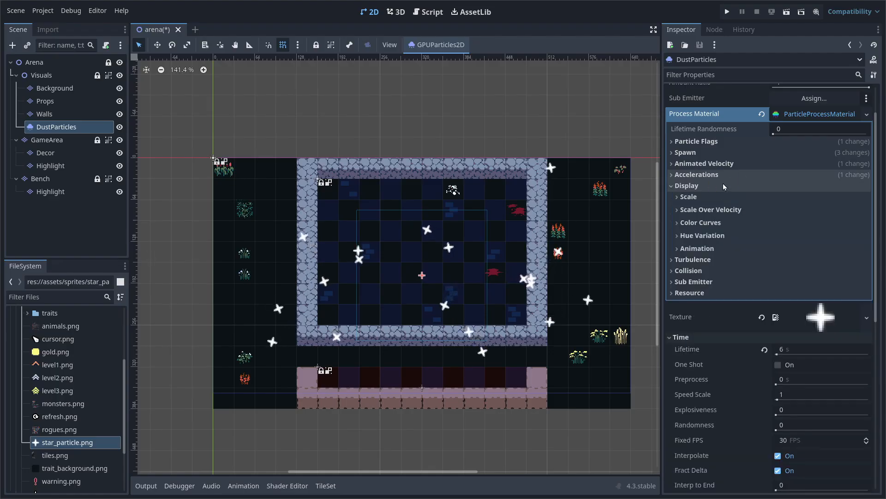
left_click(723, 198)
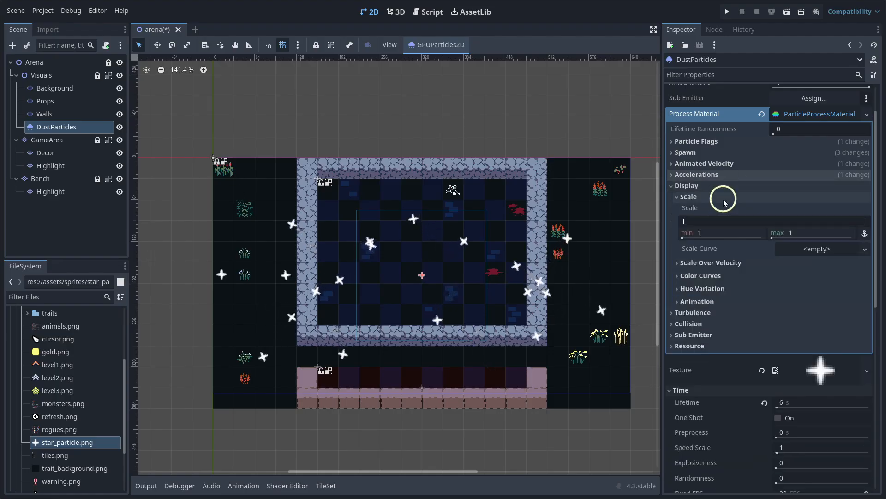
left_click(722, 228)
type("0.1")
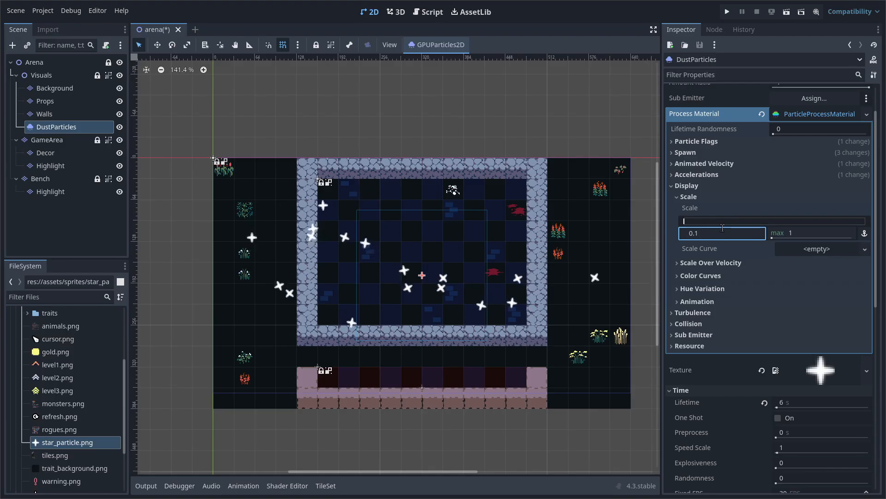
key("Tab")
type("0.1")
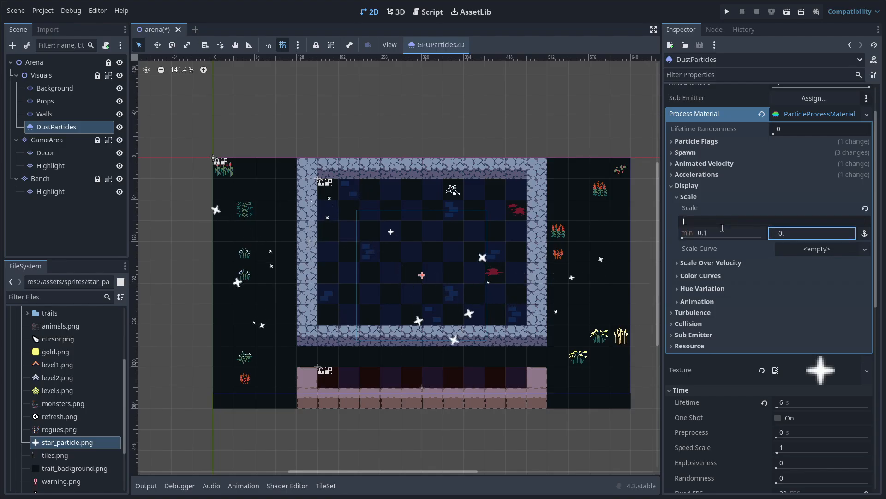
key("BackSpace")
type("2")
key("Return")
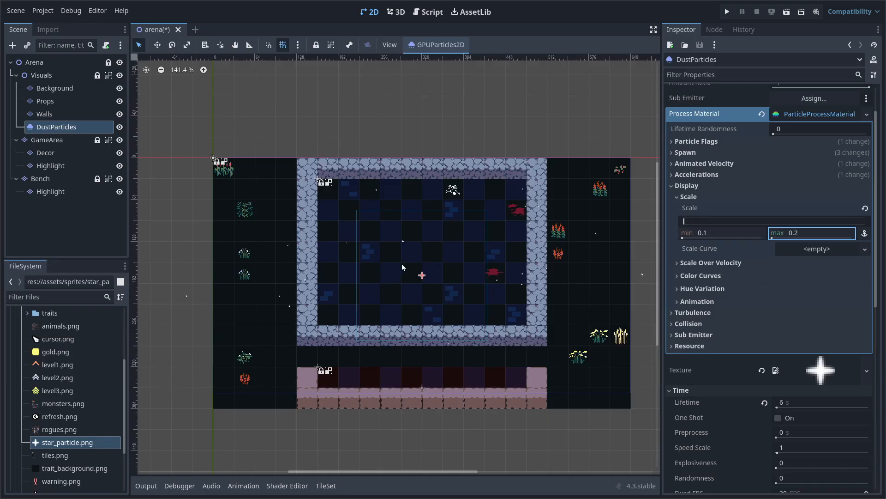
Assign a new CurveTexture to Scale Curve and open its curve editor
left_click(865, 249)
left_click(824, 262)
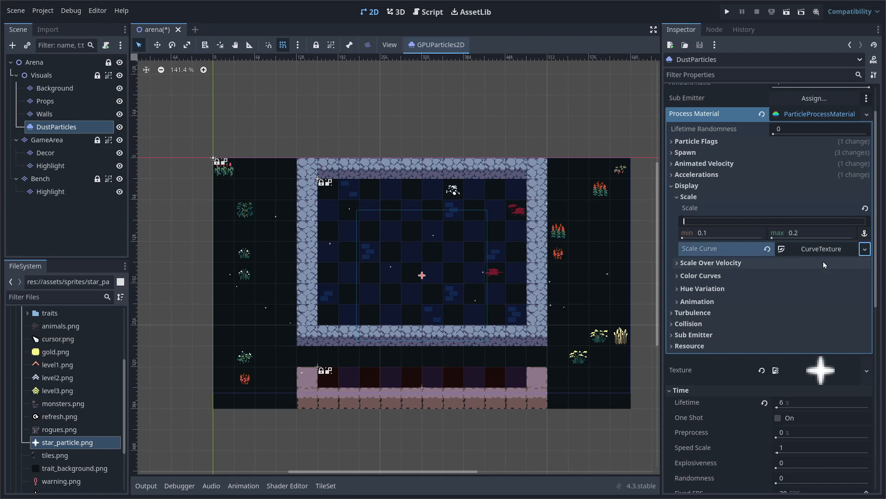
left_click(819, 249)
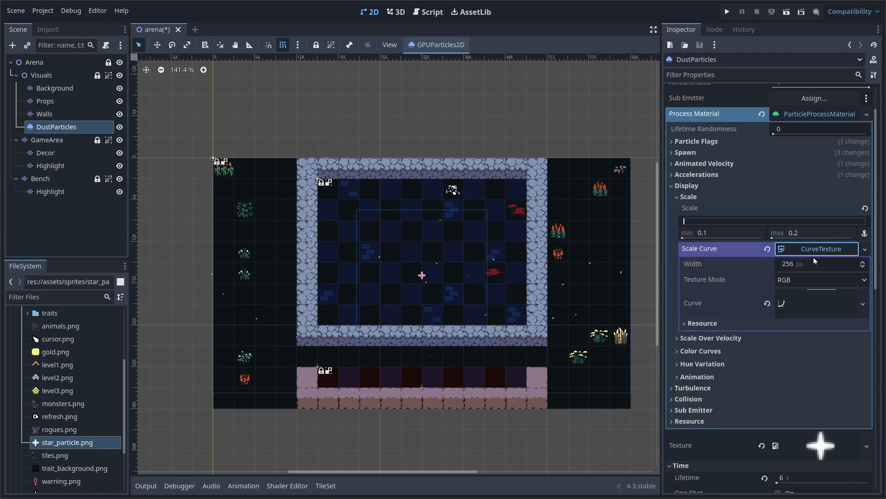
left_click(814, 303)
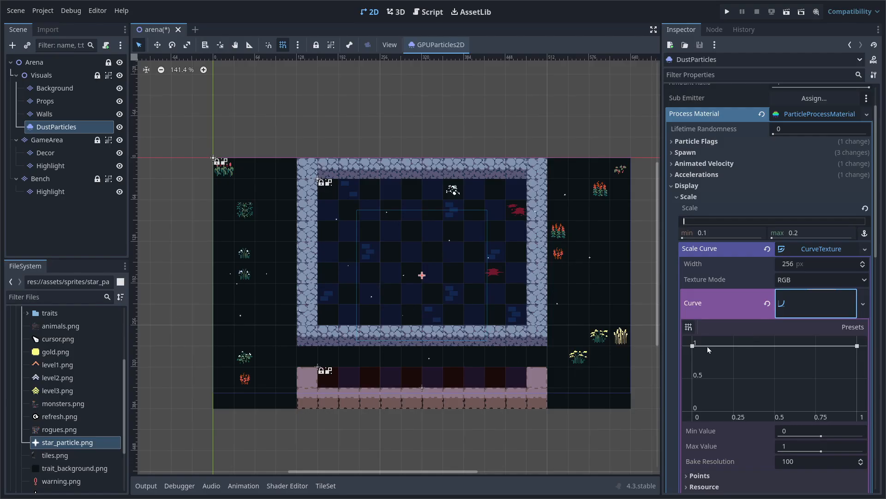
Shape the scale curve with both ends at 0 and peaks of 1 at about 0.21 and 0.79
left_click_drag(706, 346, 691, 415)
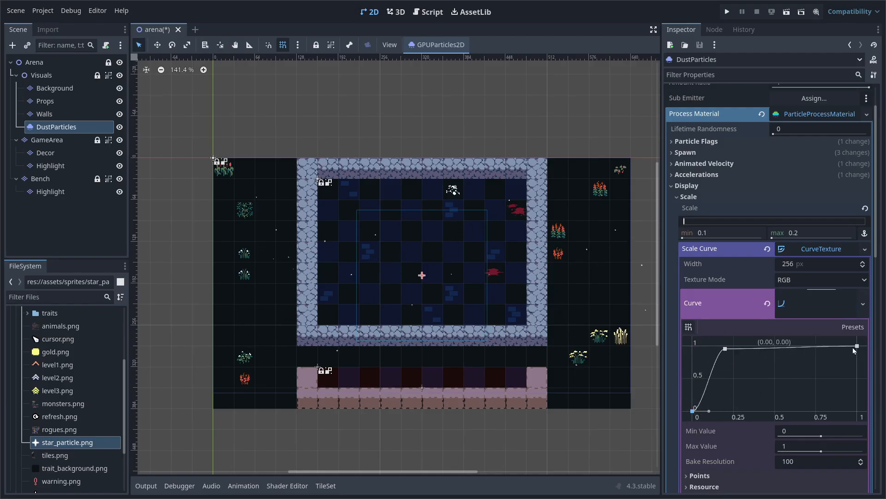
left_click(831, 346)
left_click_drag(857, 345, 876, 426)
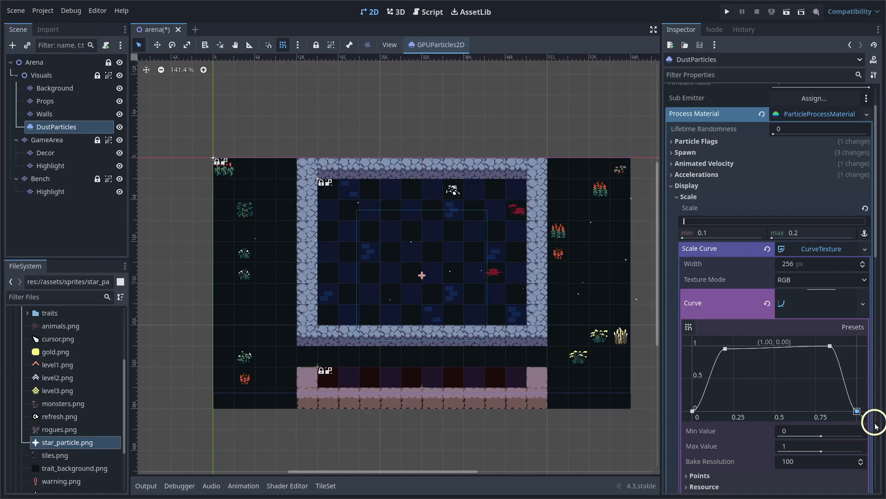
left_click_drag(726, 348, 733, 346)
left_click_drag(830, 346, 825, 347)
left_click_drag(733, 346, 727, 346)
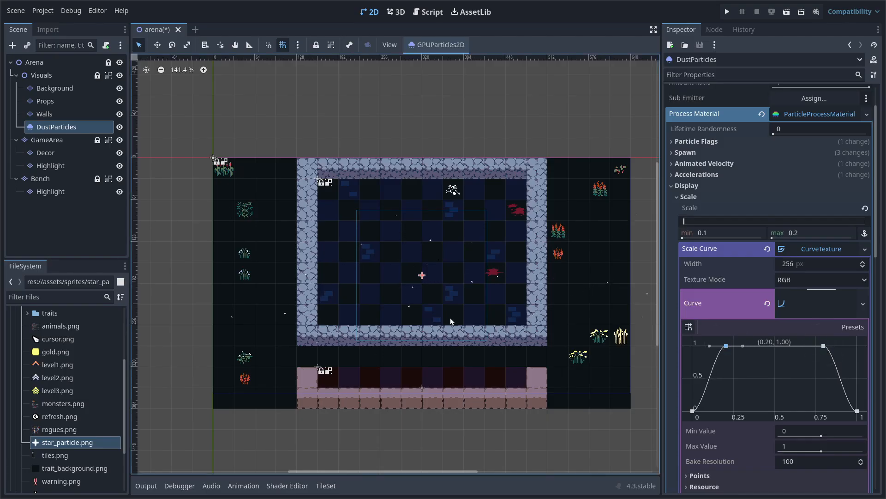
scroll(461, 328, "up", 4)
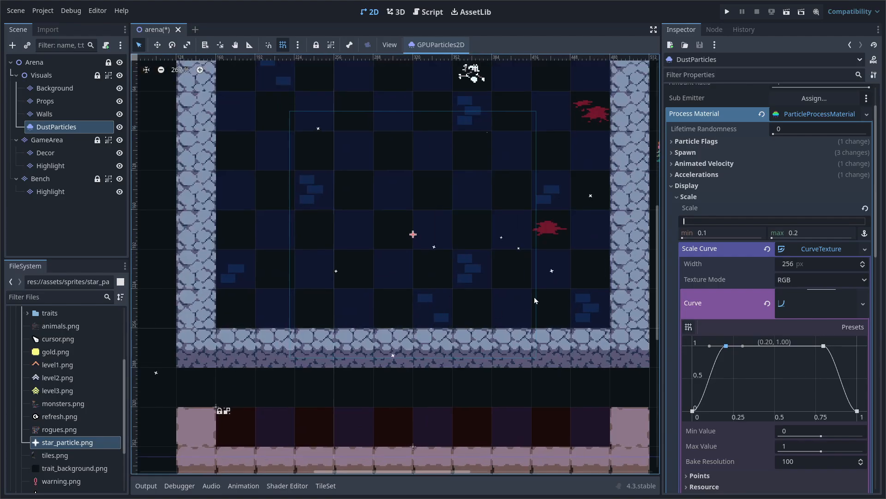
scroll(486, 298, "down", 4)
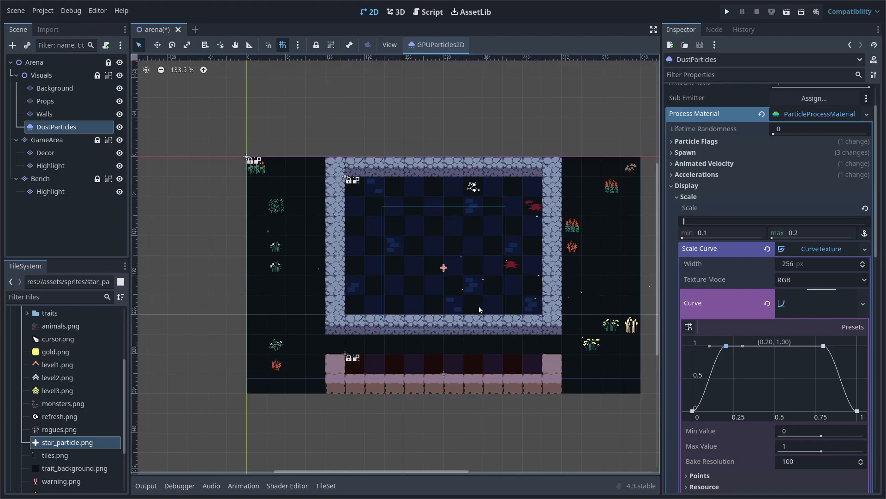
middle_click_drag(505, 339, 473, 350)
scroll(367, 317, "up", 4)
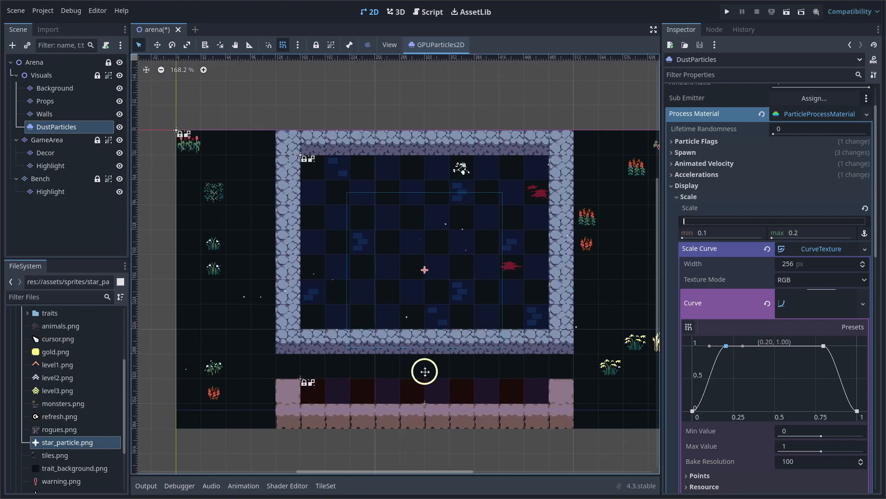
middle_click_drag(425, 372, 417, 353)
scroll(410, 362, "down", 1)
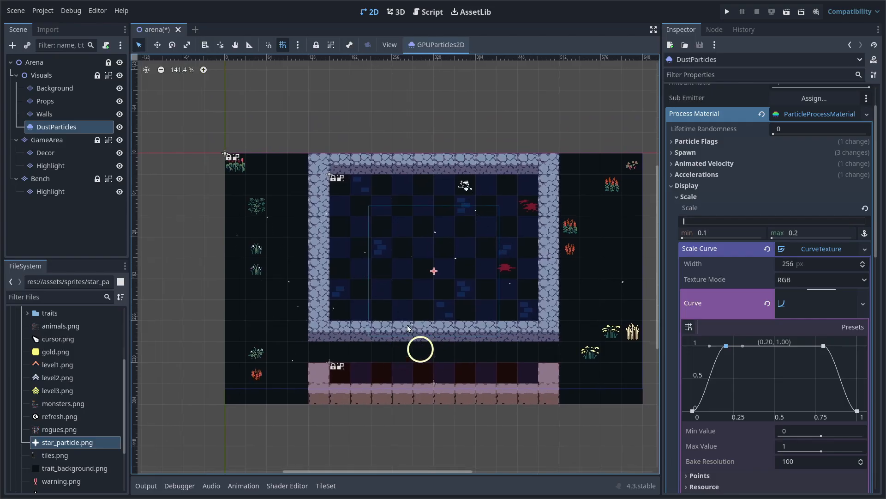
left_click(824, 252)
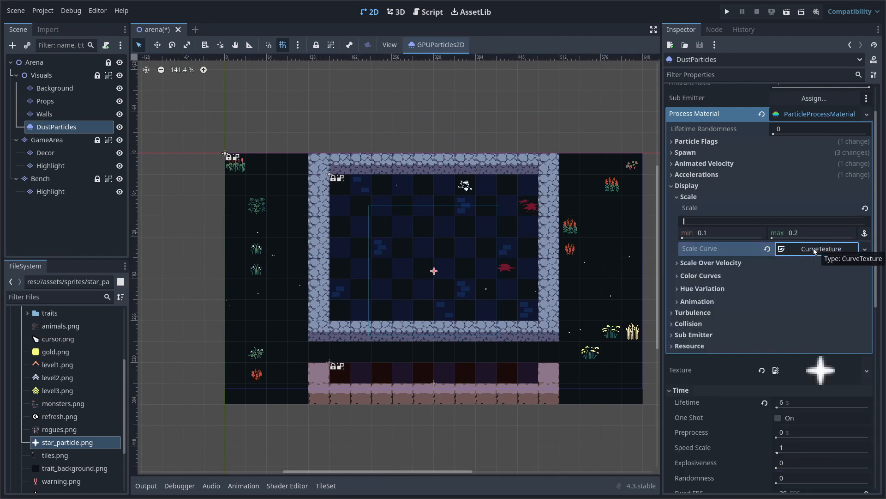
Lower the white particle Color's alpha to roughly 122 (ffffff7e) for semi-transparent stars
left_click(706, 275)
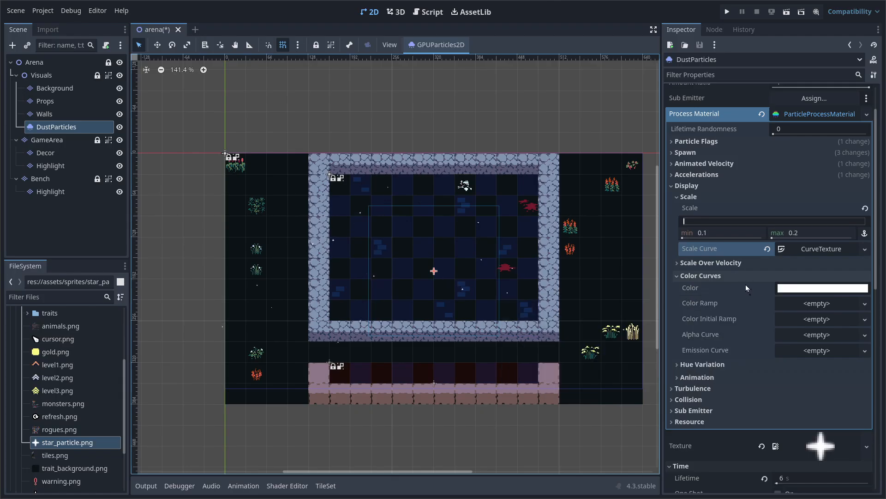
left_click(808, 287)
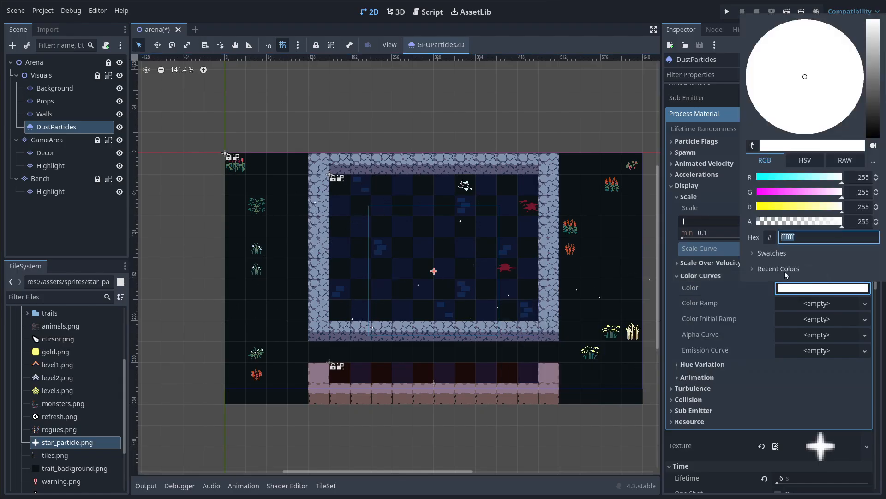
left_click_drag(800, 224, 800, 226)
left_click(669, 295)
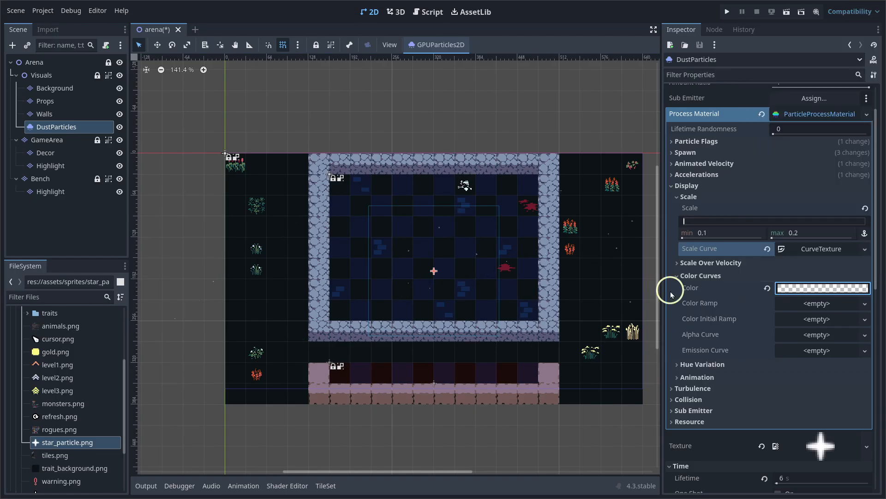
left_click(691, 182)
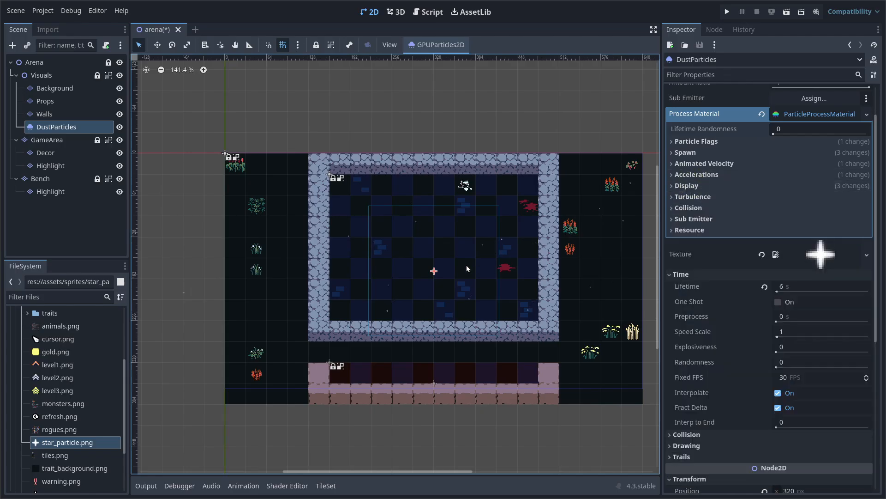
scroll(466, 265, "up", 7)
scroll(383, 340, "down", 2)
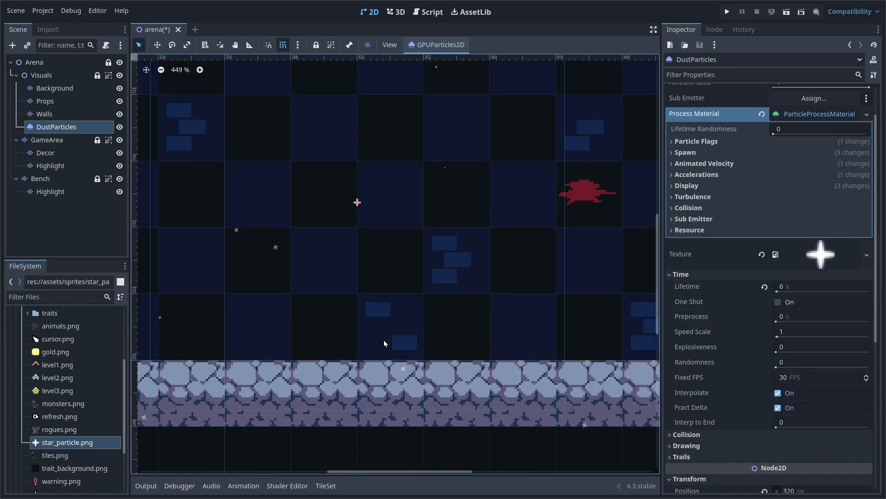
middle_click_drag(347, 287, 441, 321)
scroll(441, 320, "down", 5)
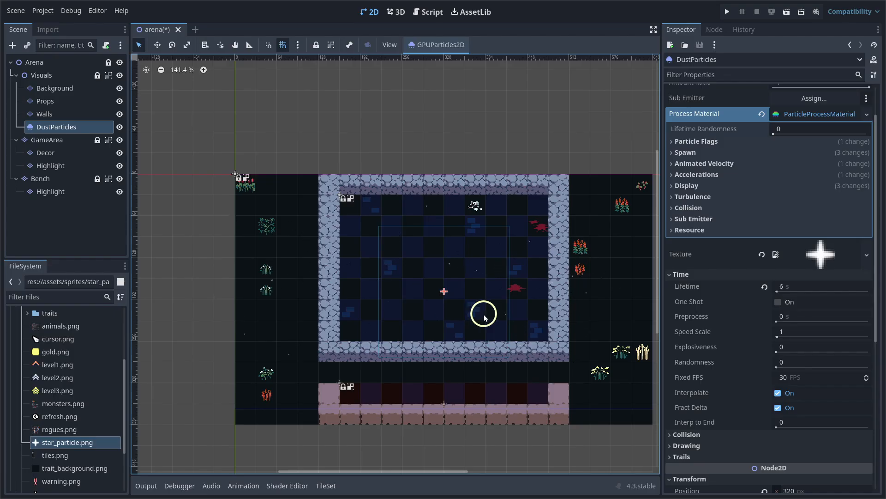
scroll(677, 285, "up", 2)
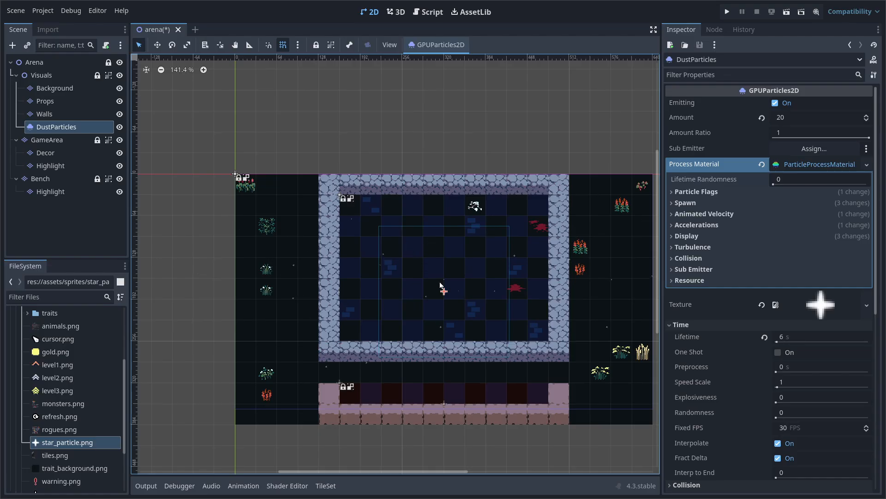
Save the arena scene with Ctrl+S and run the project with F5
key("ctrl")
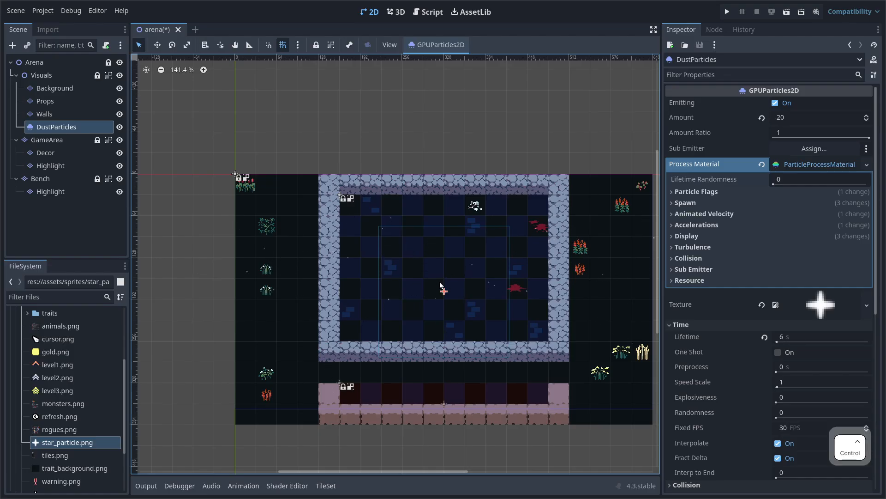
key("ctrl+s")
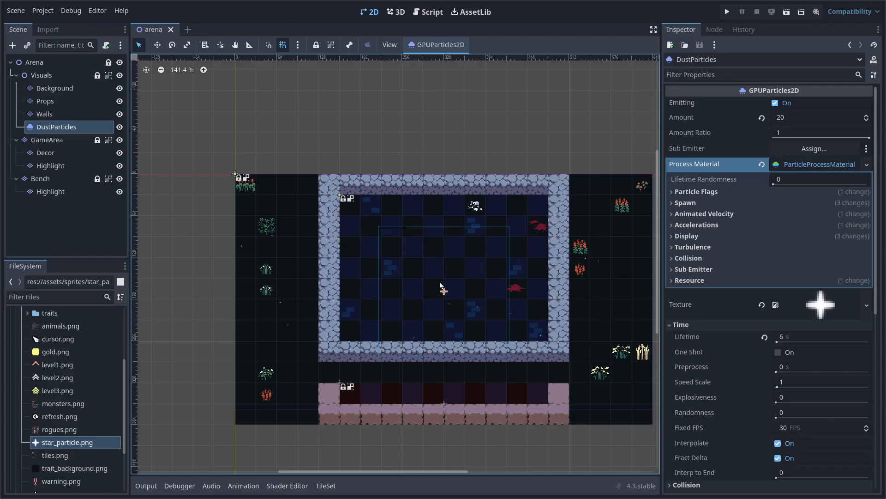
key("F5")
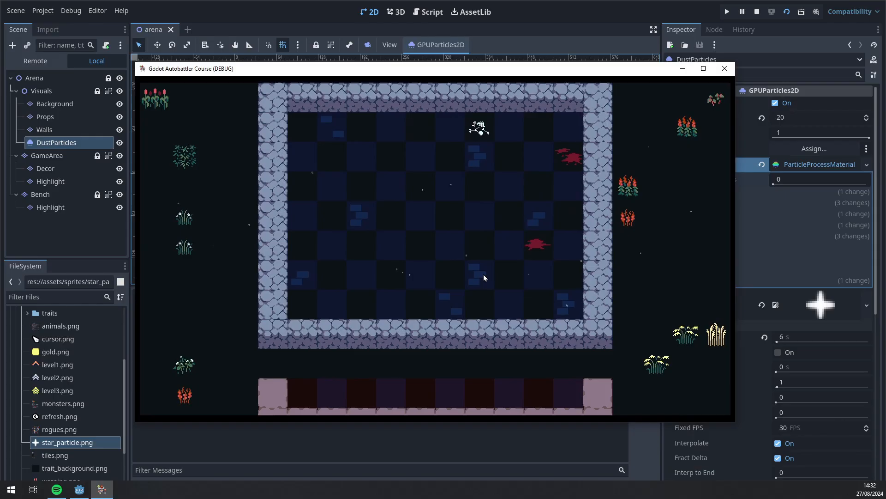